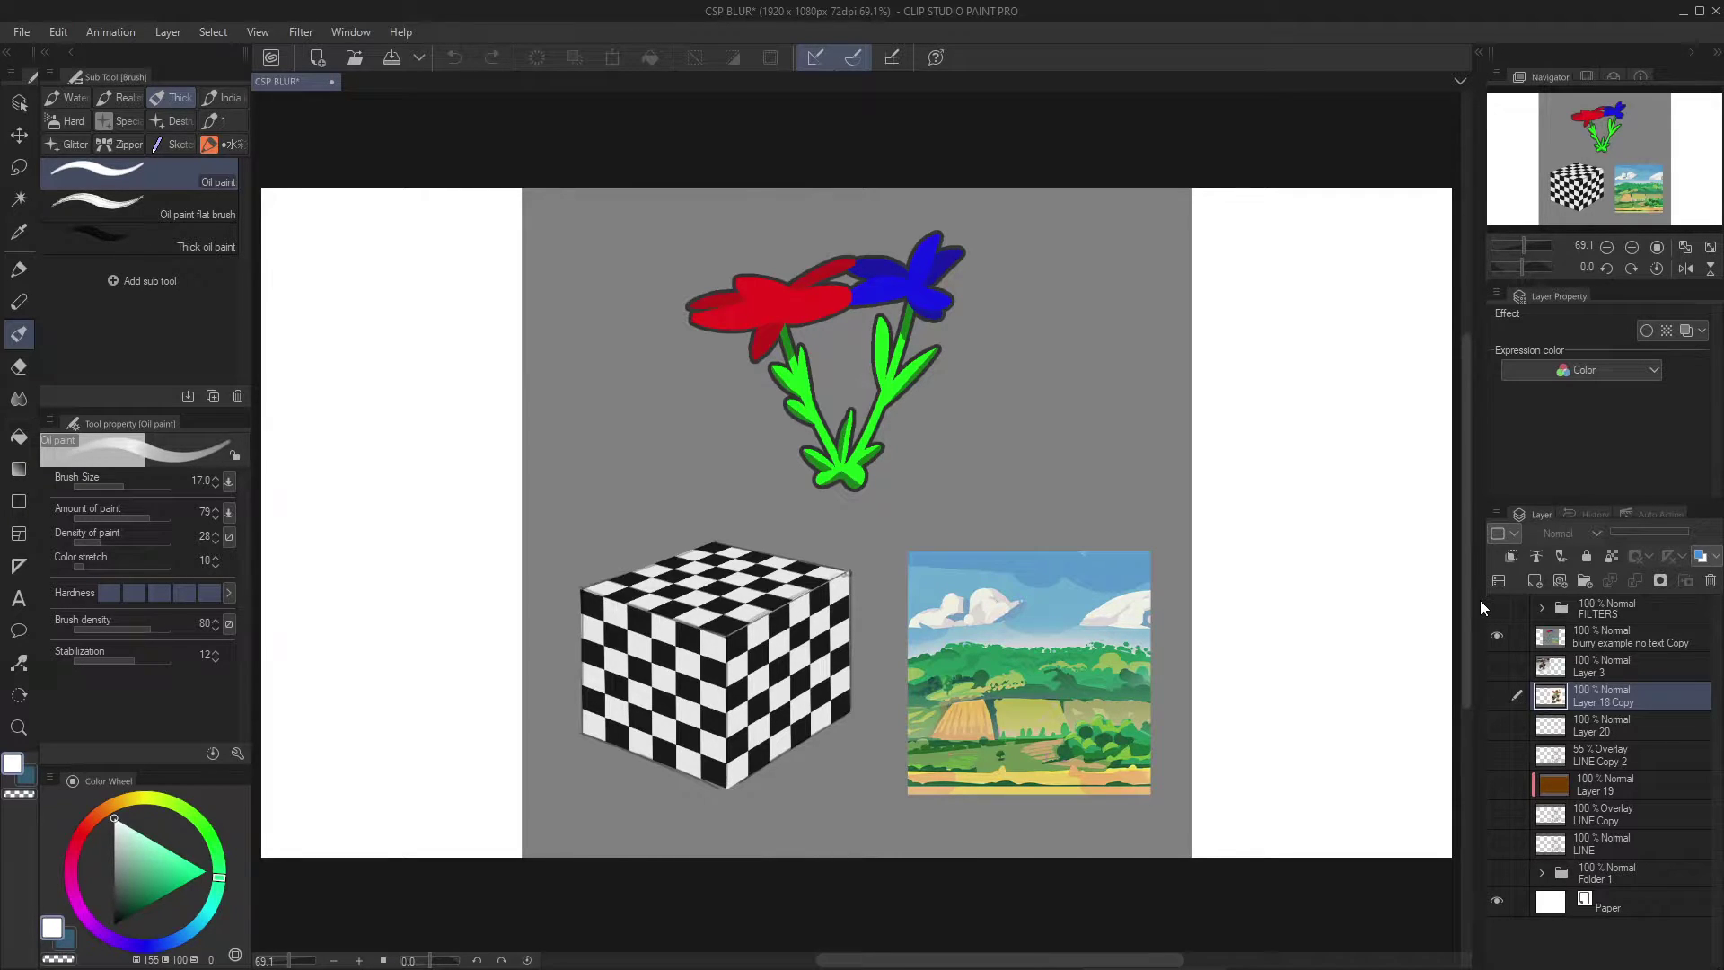
Try the Blur (strong) filter on the "blurry example no text Copy" layer and undo it
click(1605, 644)
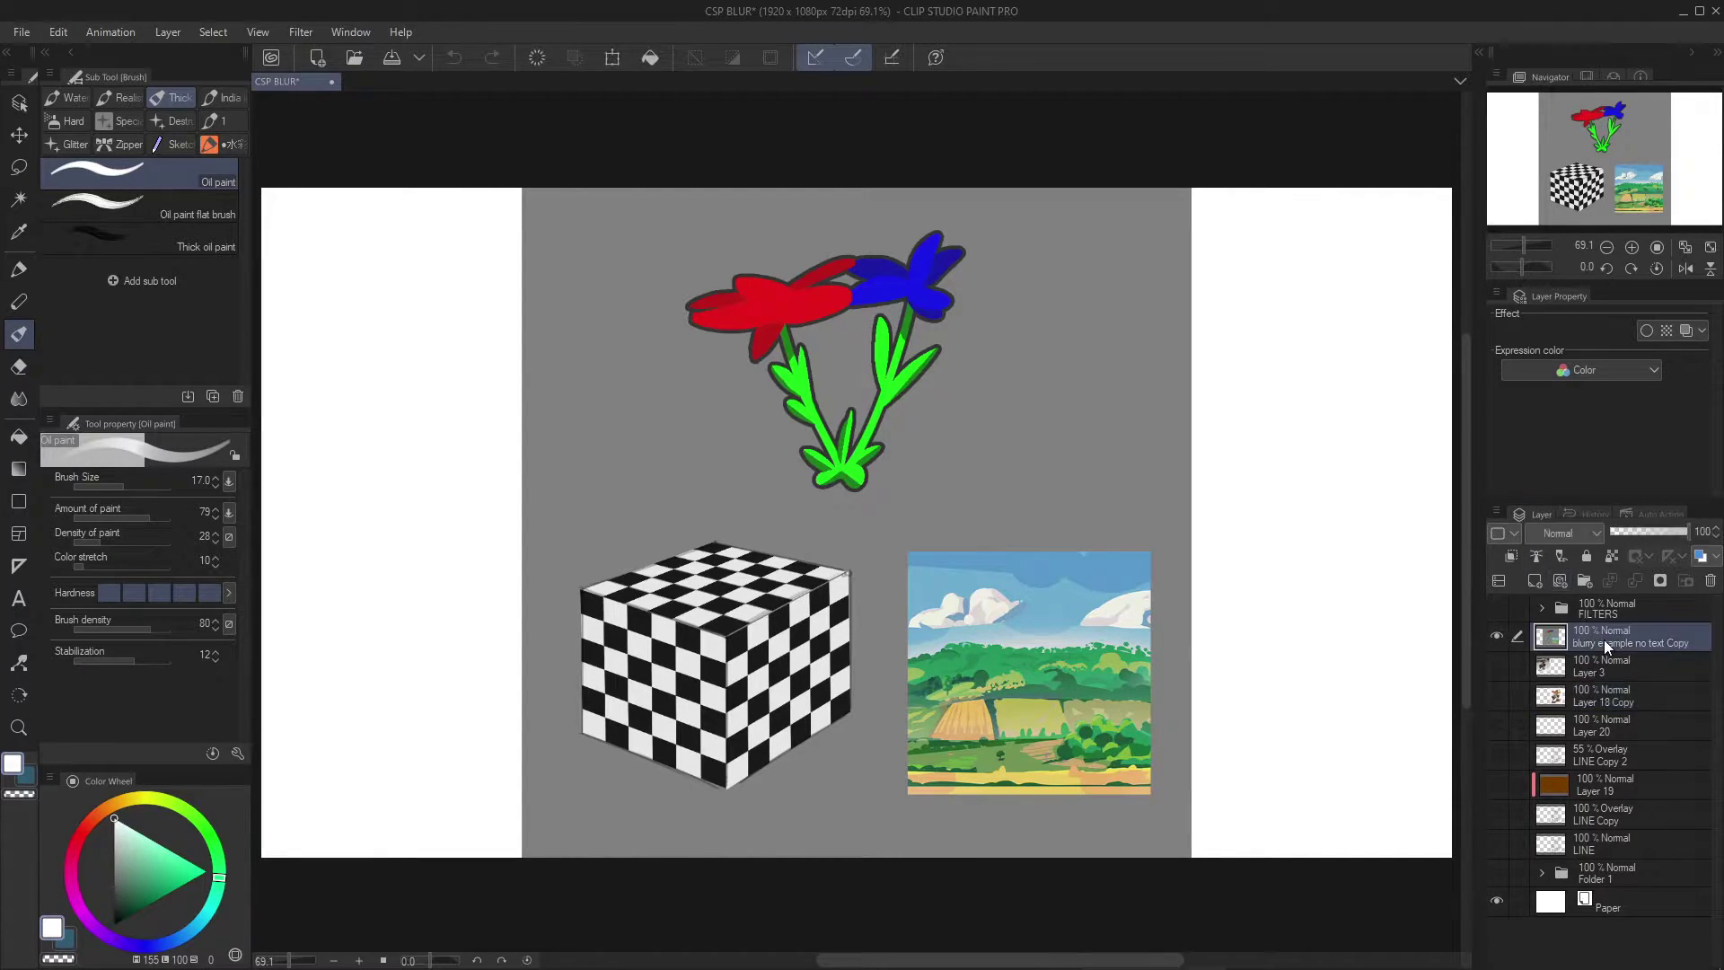
click(306, 32)
mouse_move(316, 51)
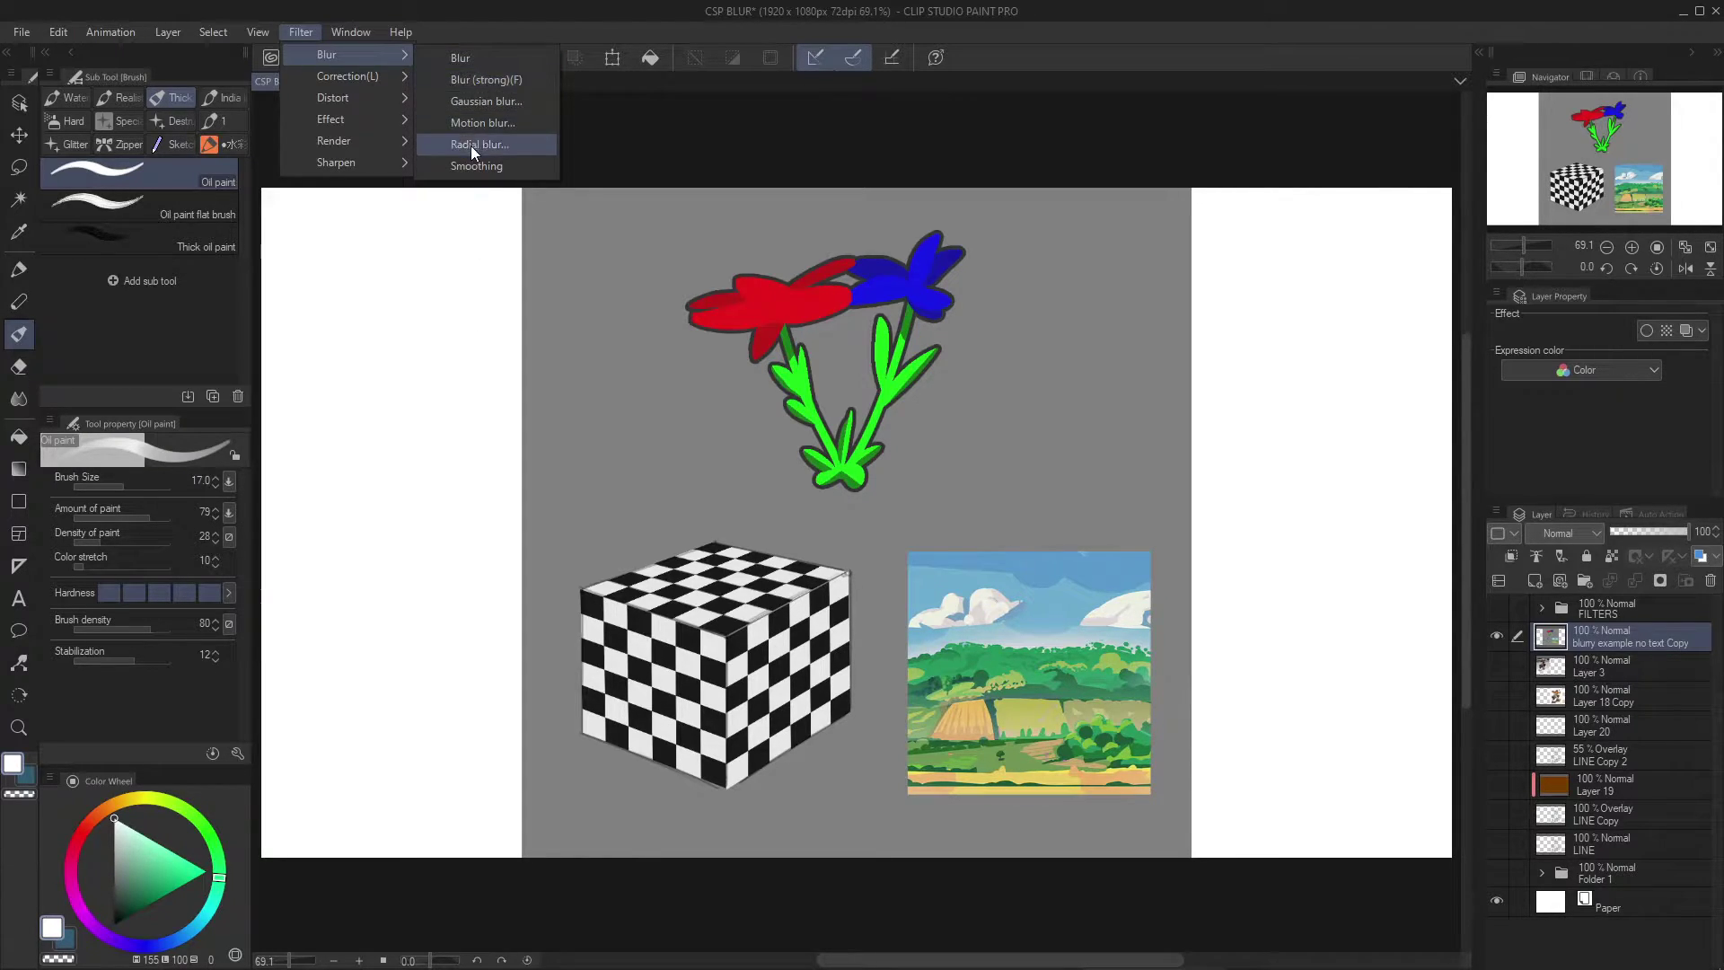
click(506, 79)
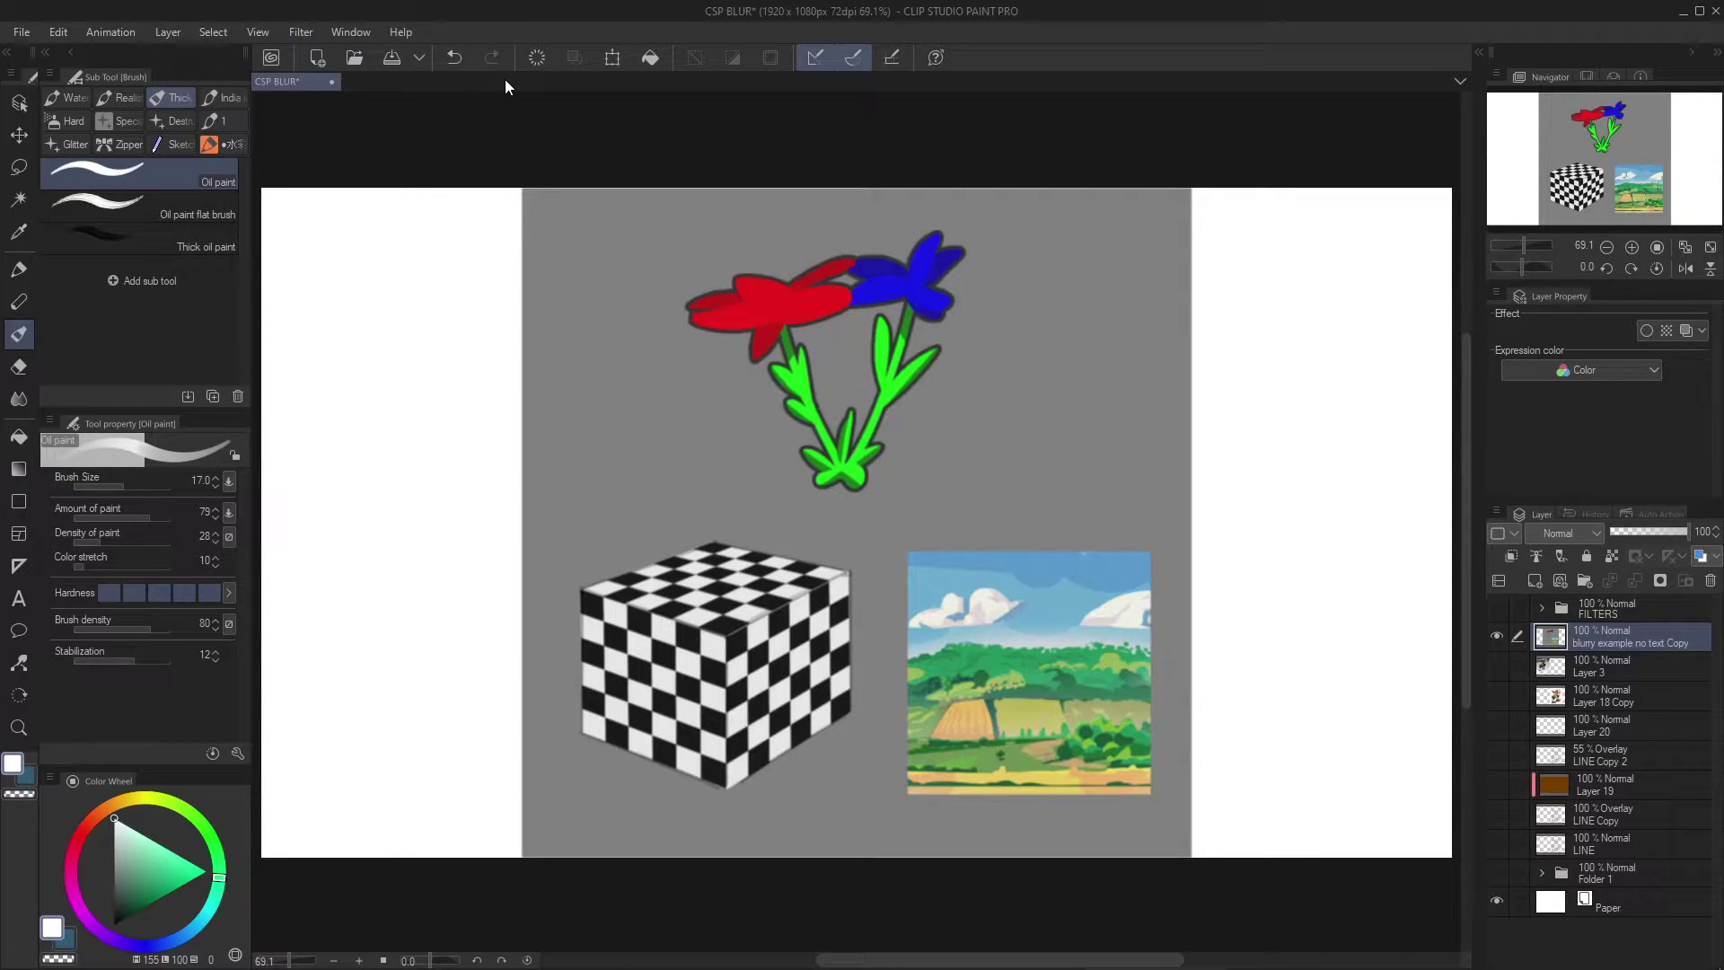
key(ctrl+z)
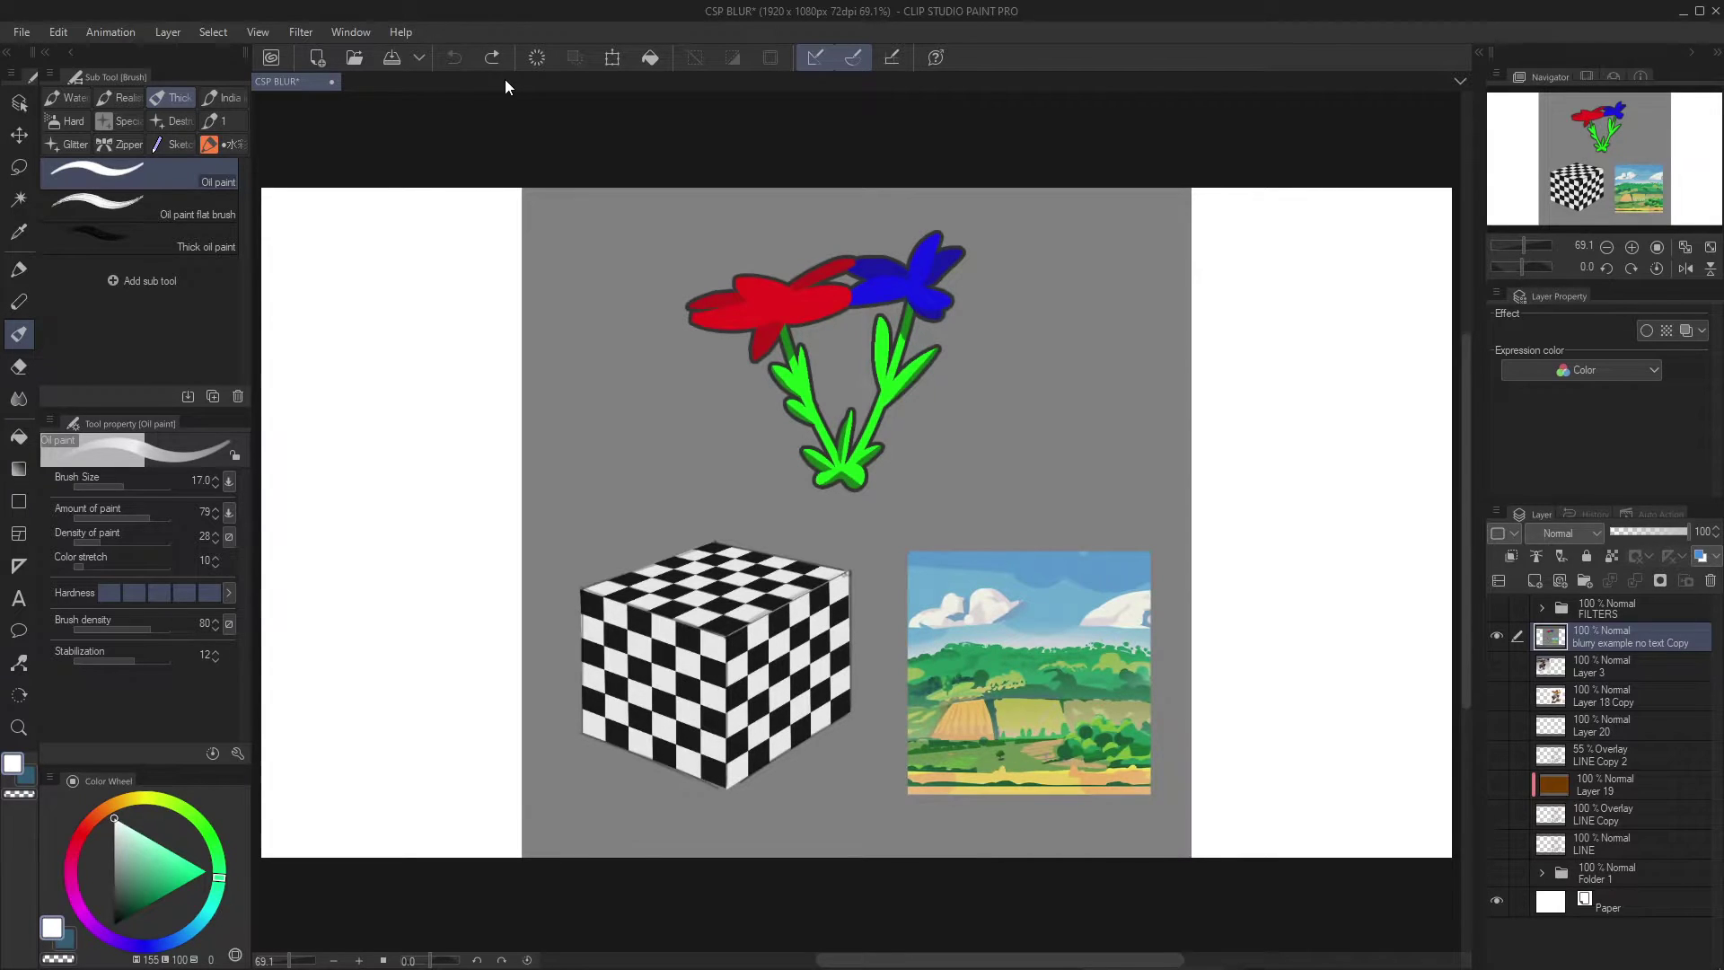
Expand the FILTERS folder and toggle its BLUR layer to compare the effect with the original at the cube's corner
click(1541, 608)
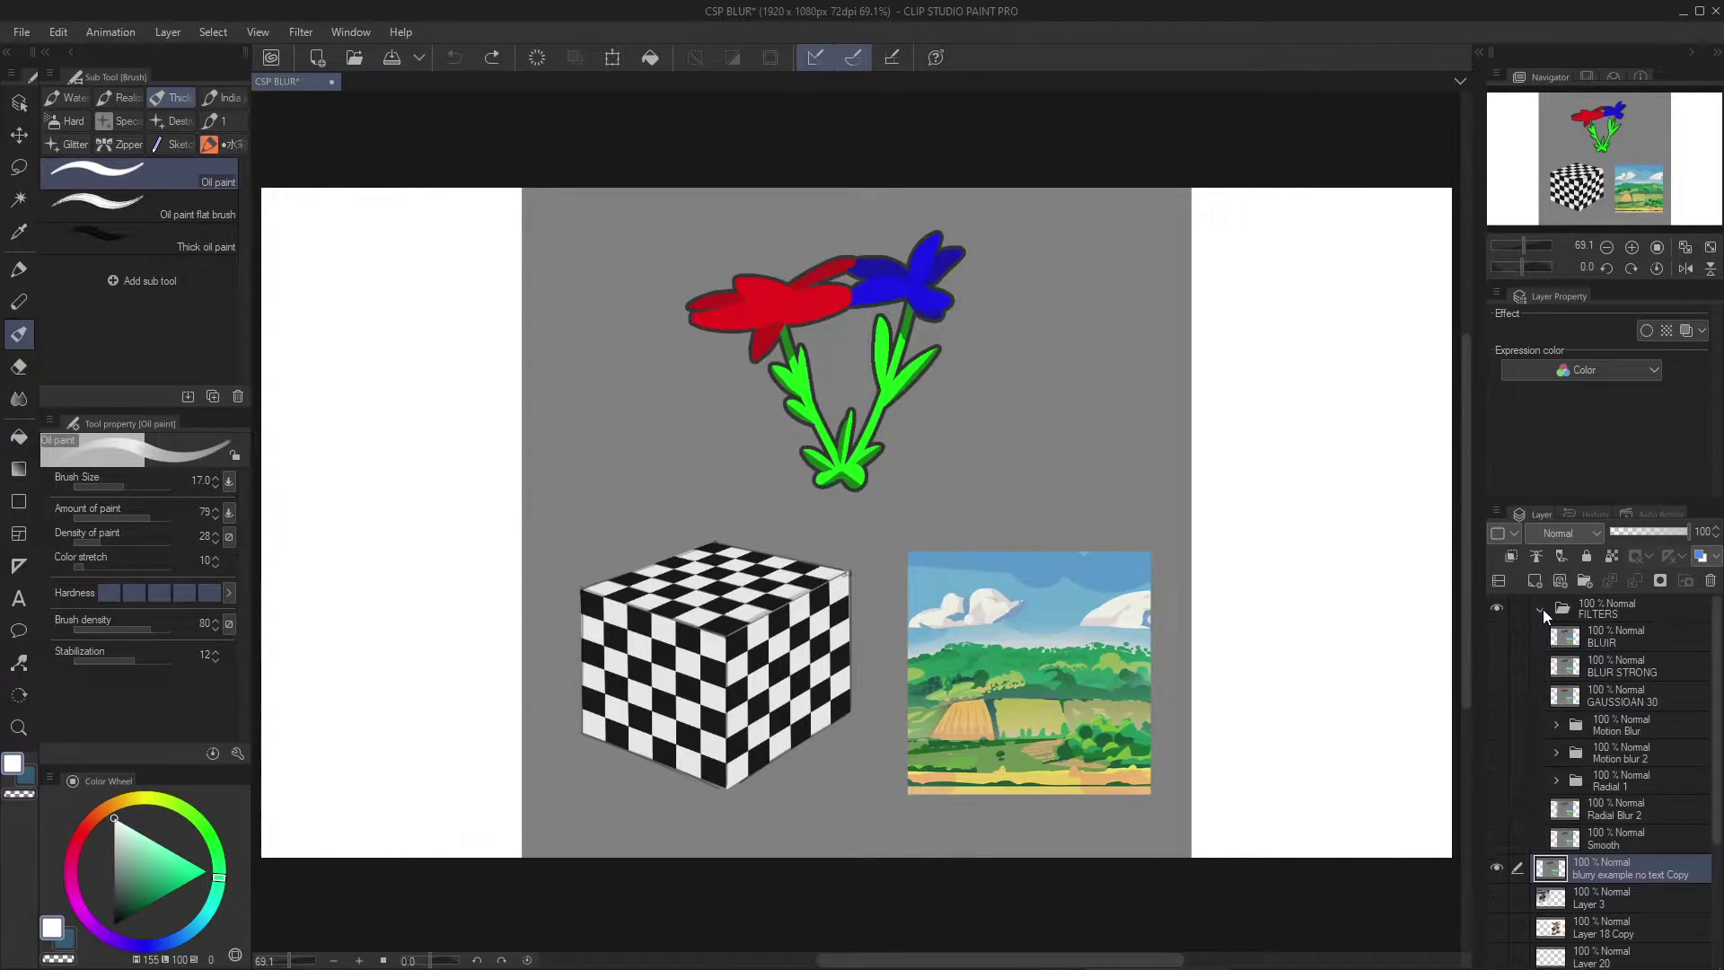
drag(1117, 526, 1105, 596)
scroll(1001, 446, up, 5)
drag(1032, 444, 1205, 584)
drag(1043, 575, 1185, 191)
drag(1000, 663, 1043, 293)
scroll(985, 431, up, 5)
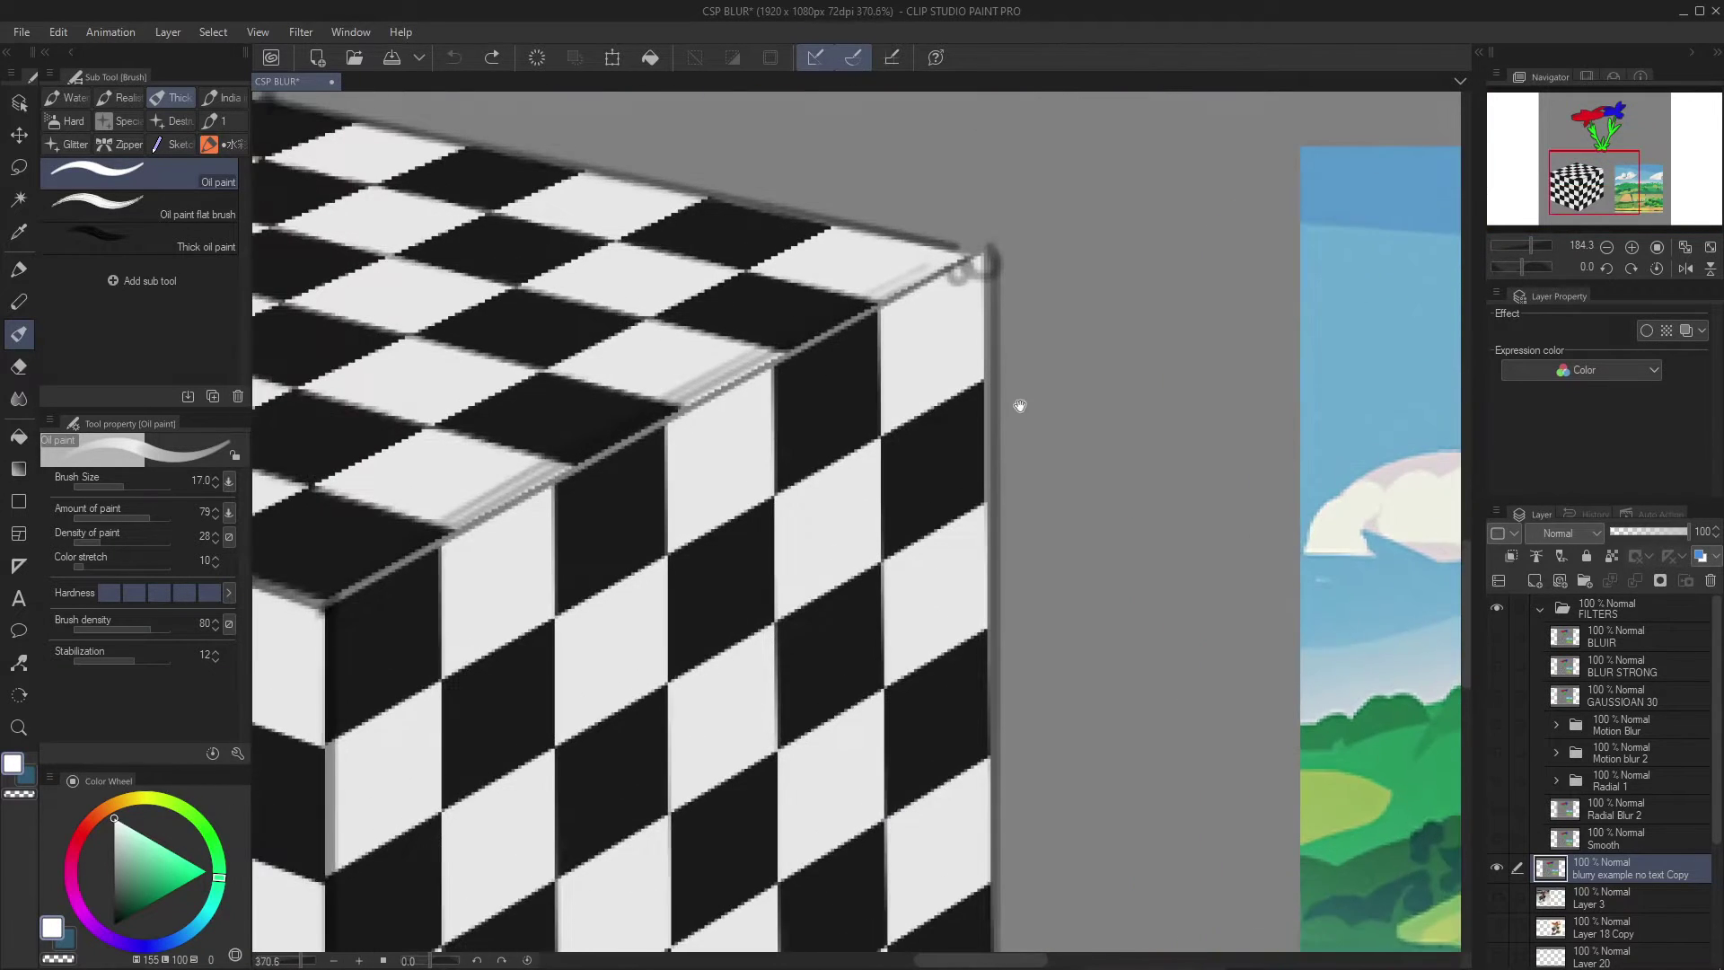
drag(1012, 408, 1008, 476)
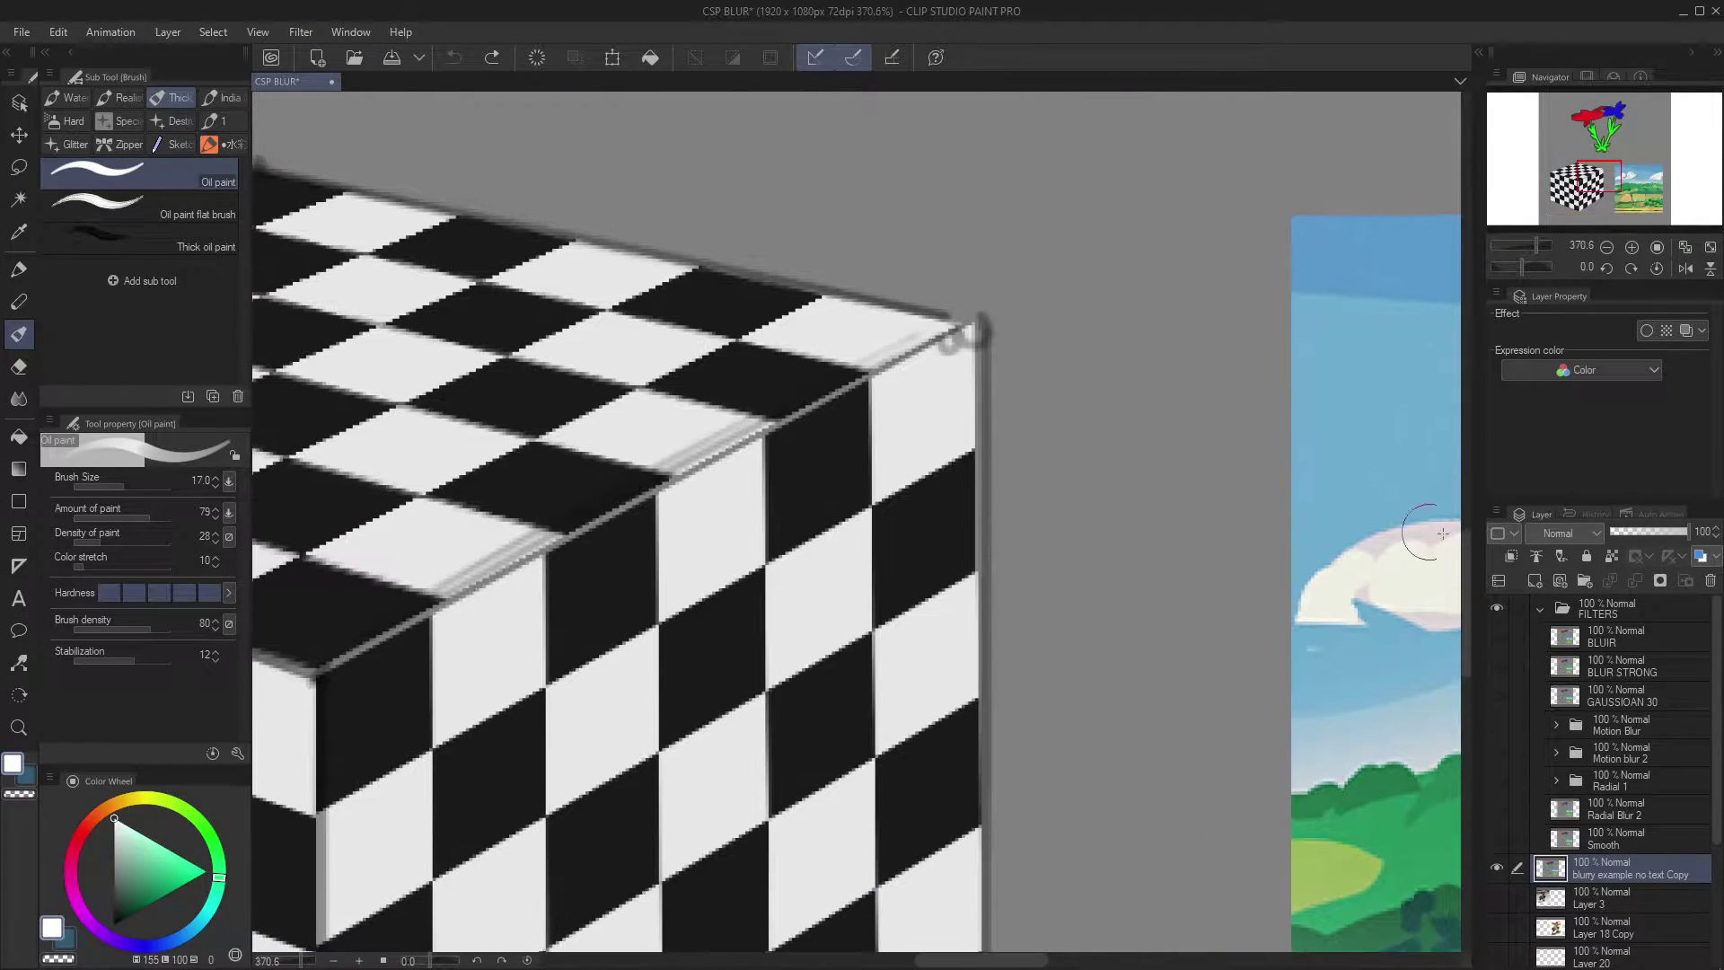
click(1497, 635)
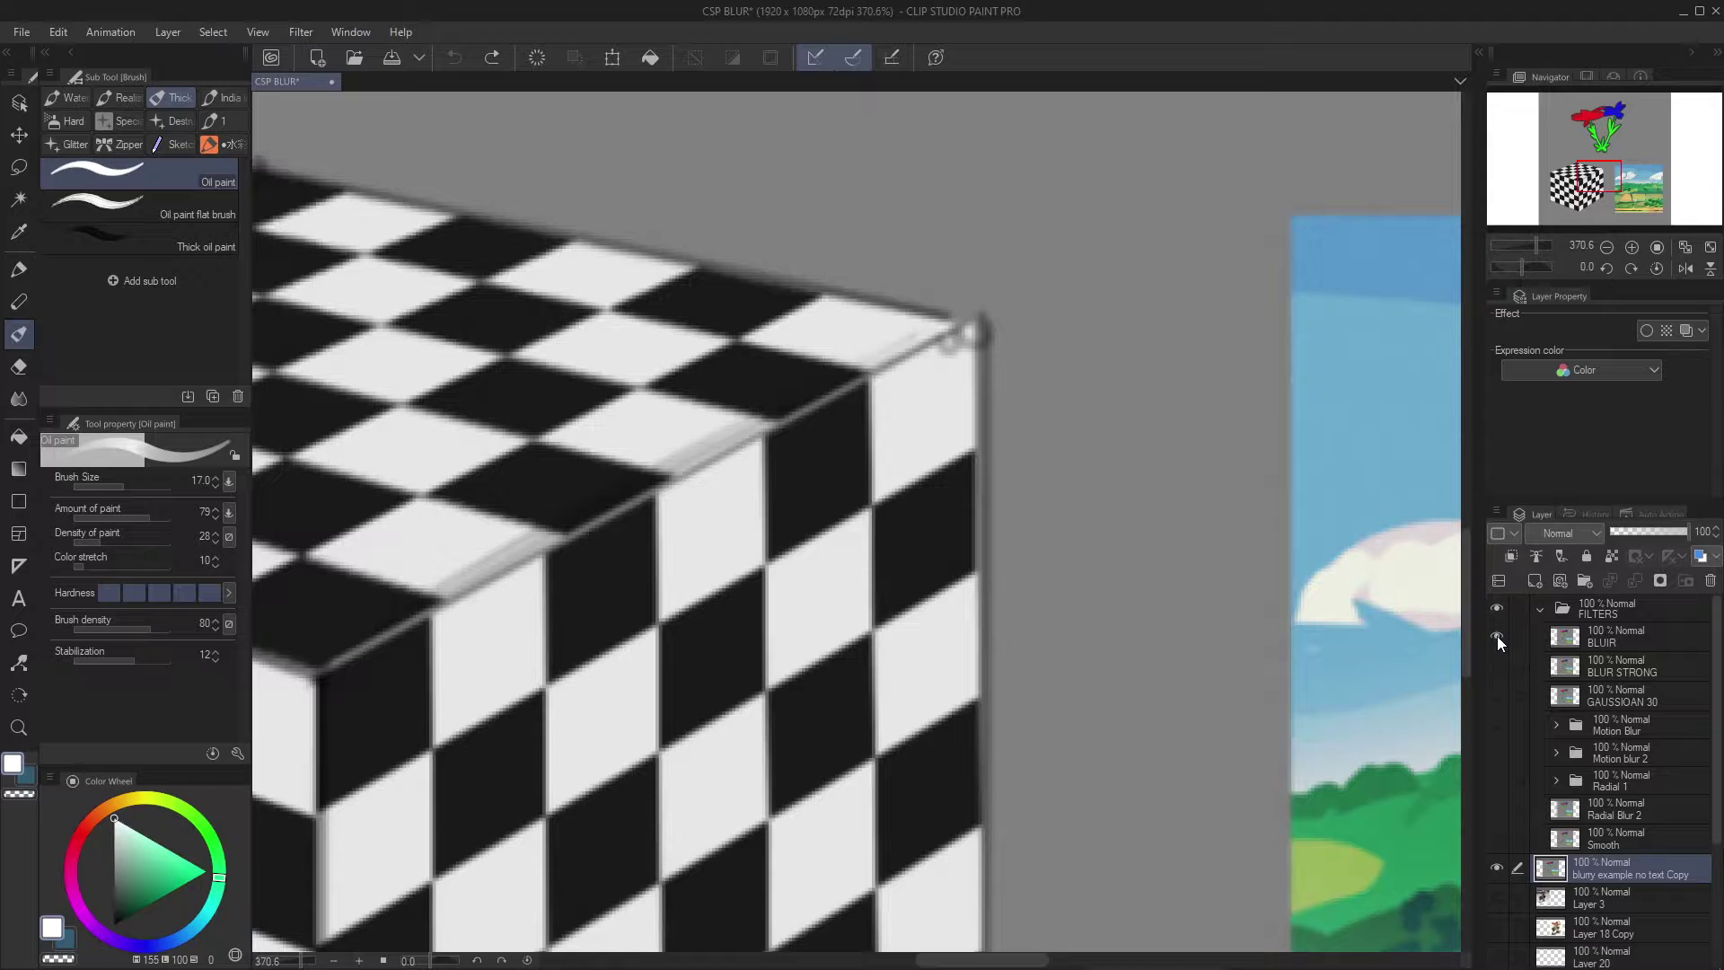
click(1497, 636)
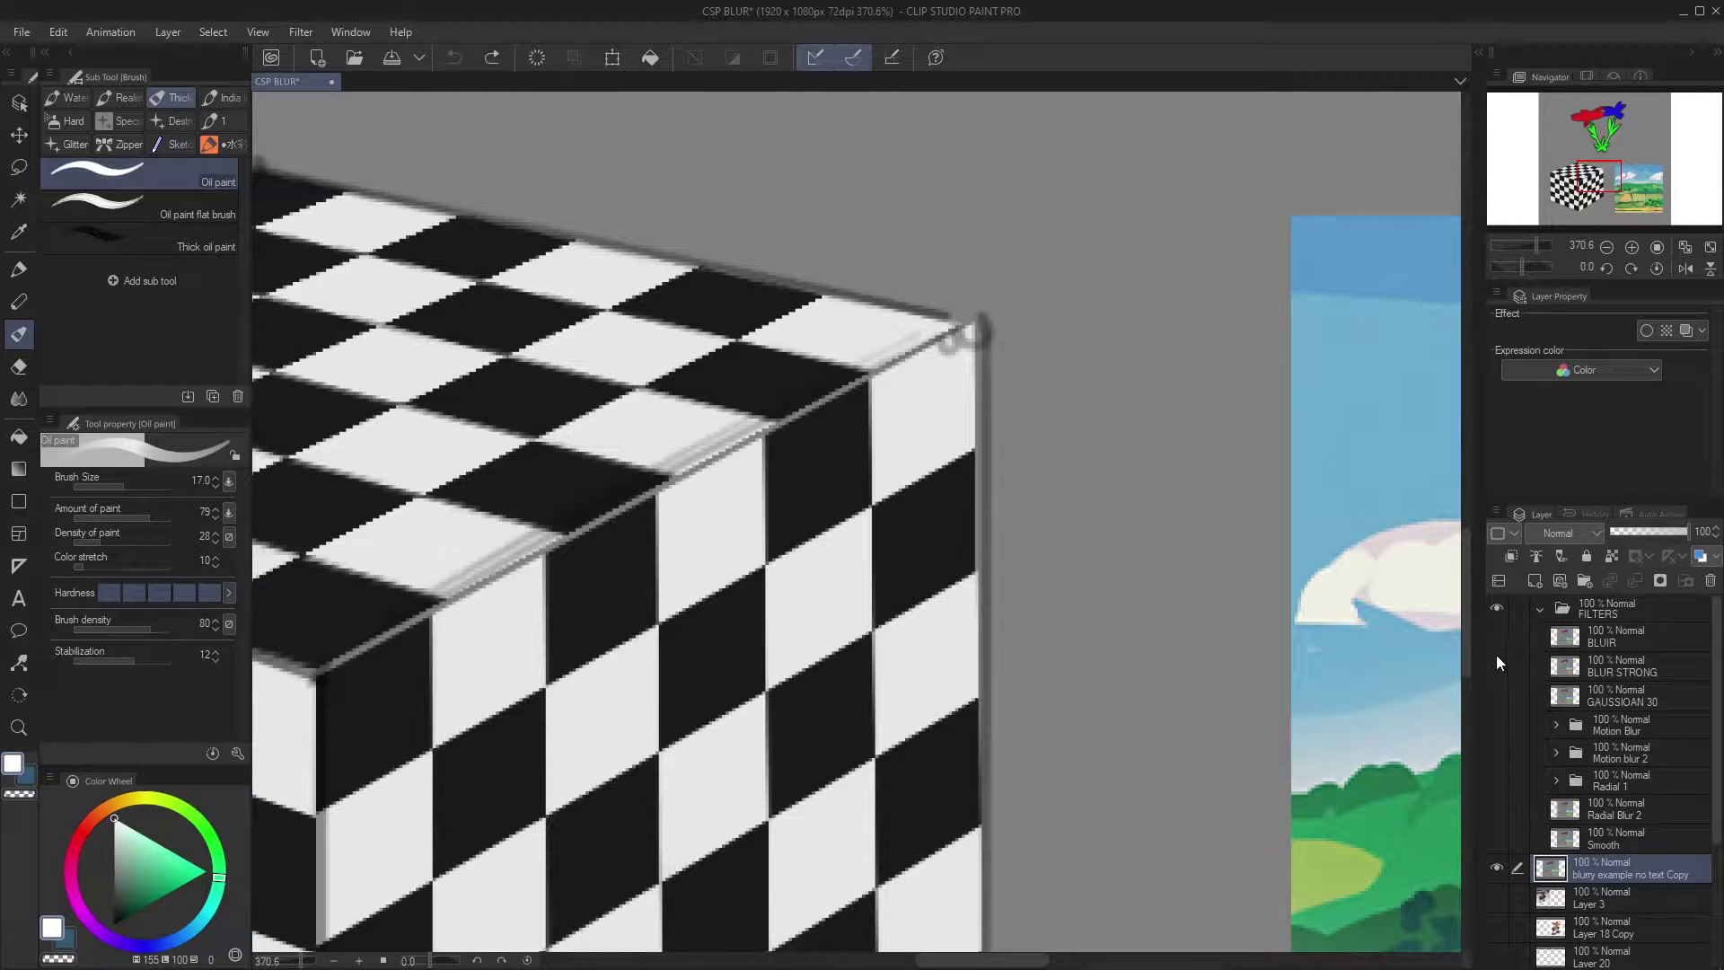
Toggle the BLUR STRONG layer to compare its cube edges with the original, and return to the full canvas
click(1500, 665)
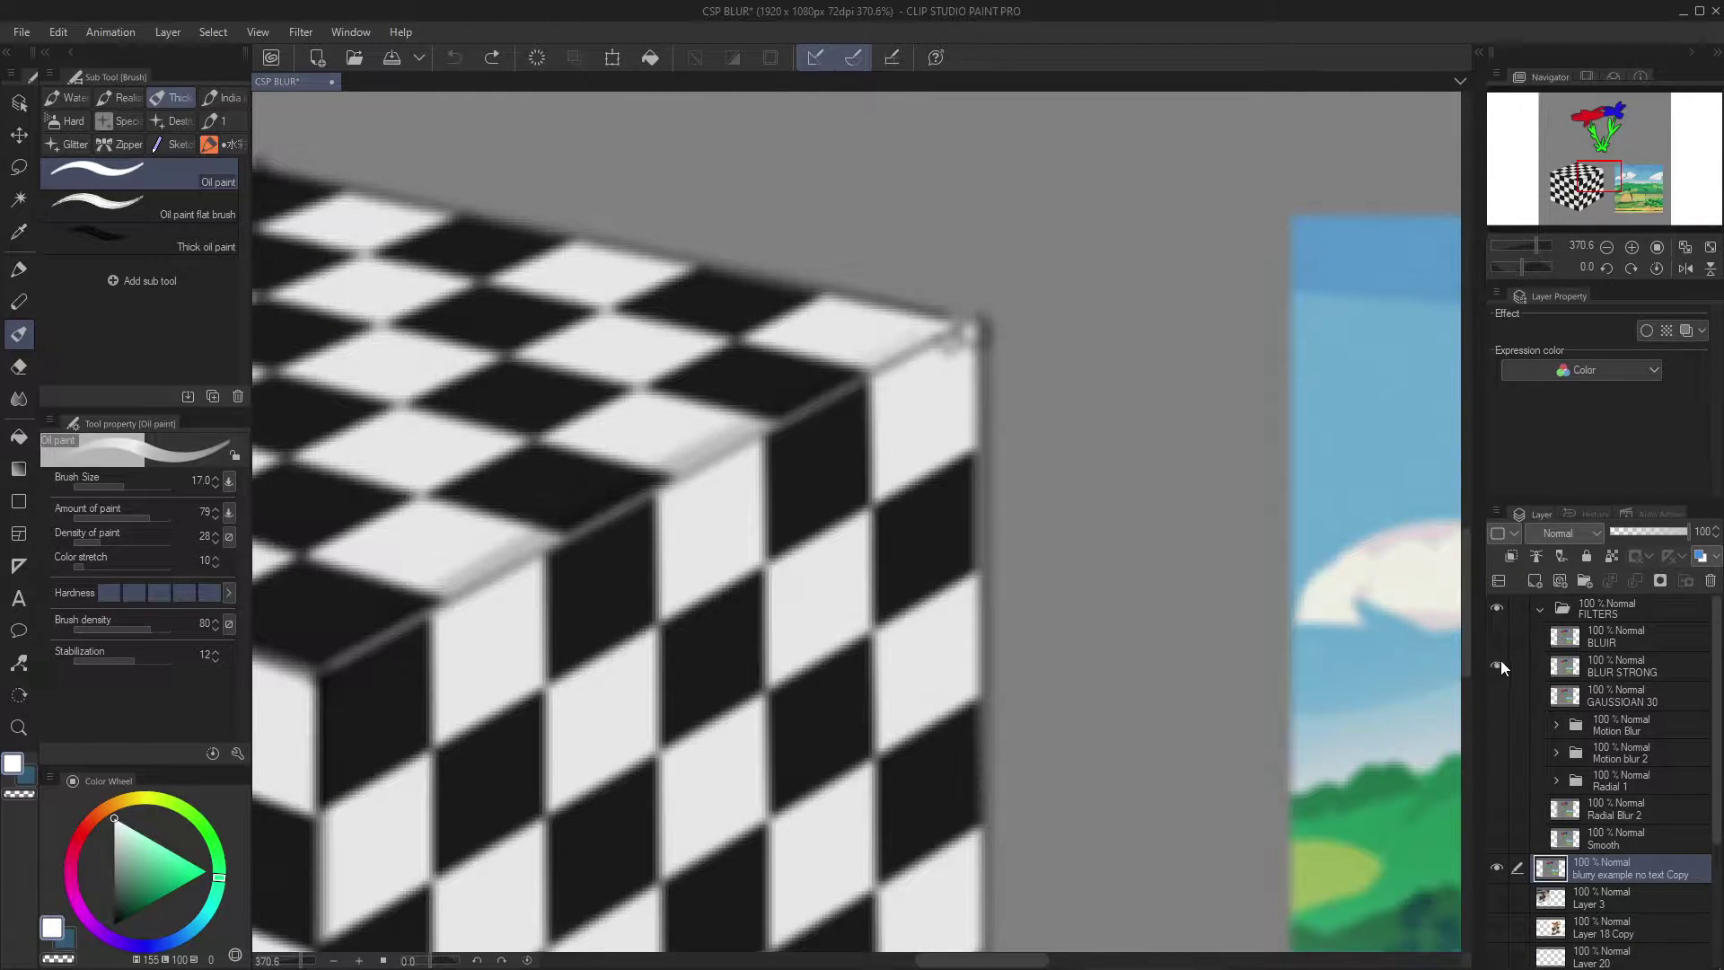
click(1500, 662)
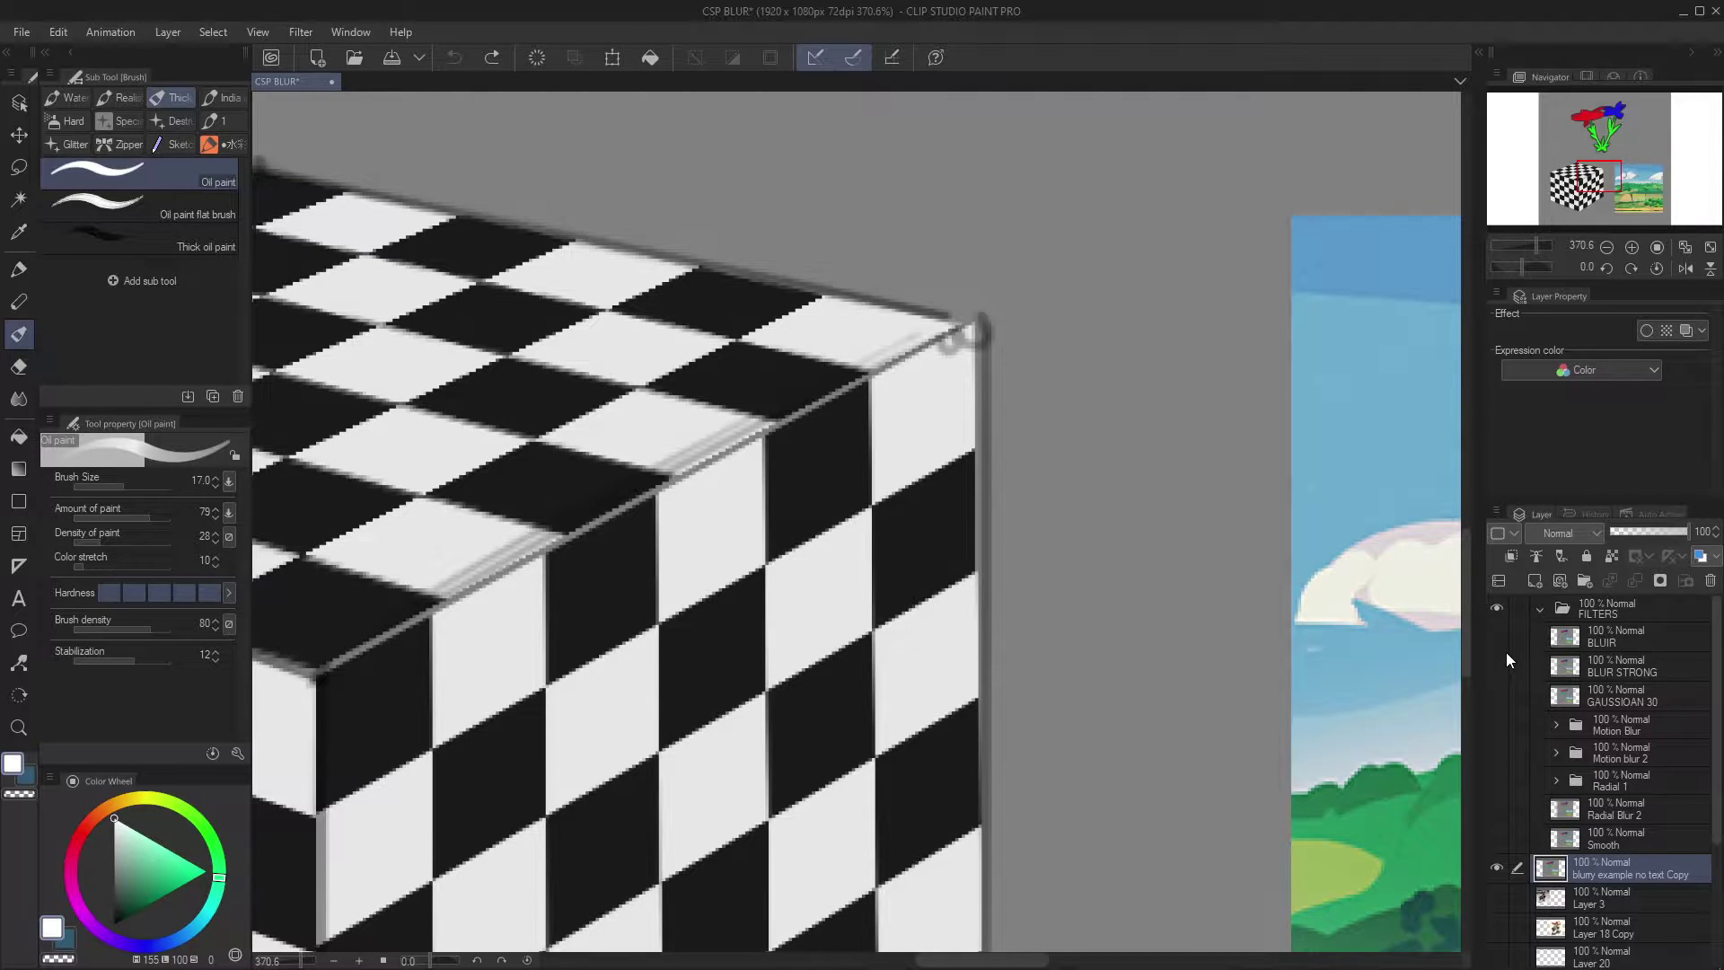
key(ctrl+0)
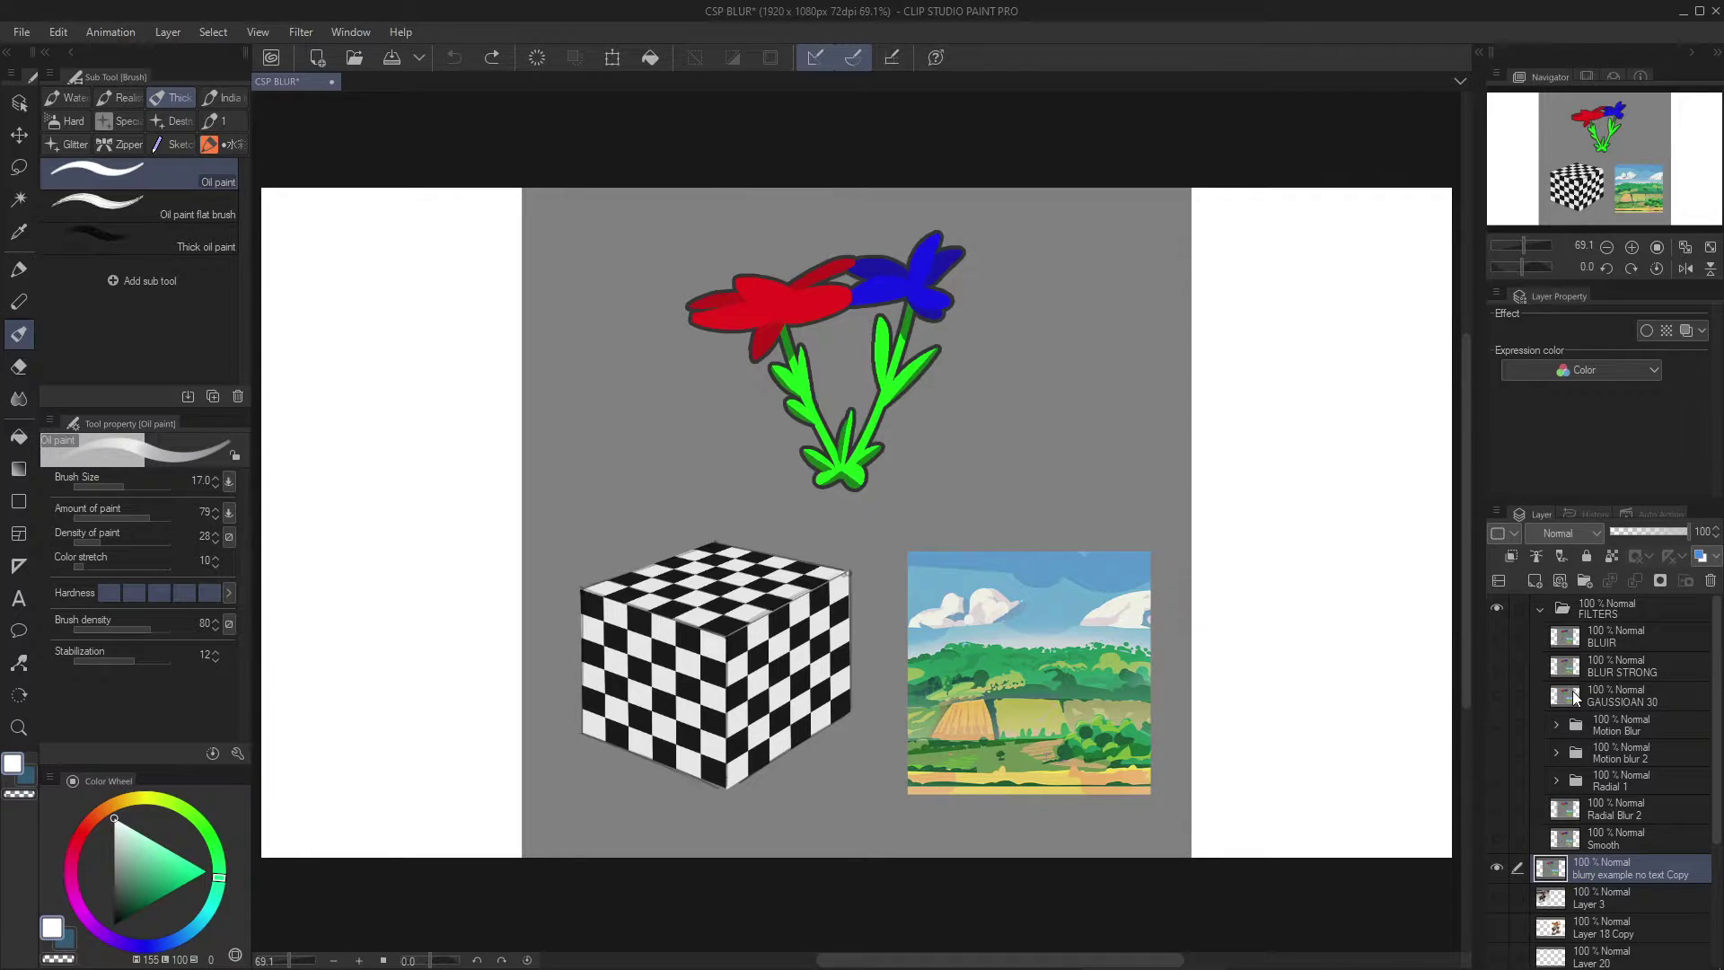
Preview the Gaussian blur filter at strengths of about 117 and 6, and cancel it
click(302, 32)
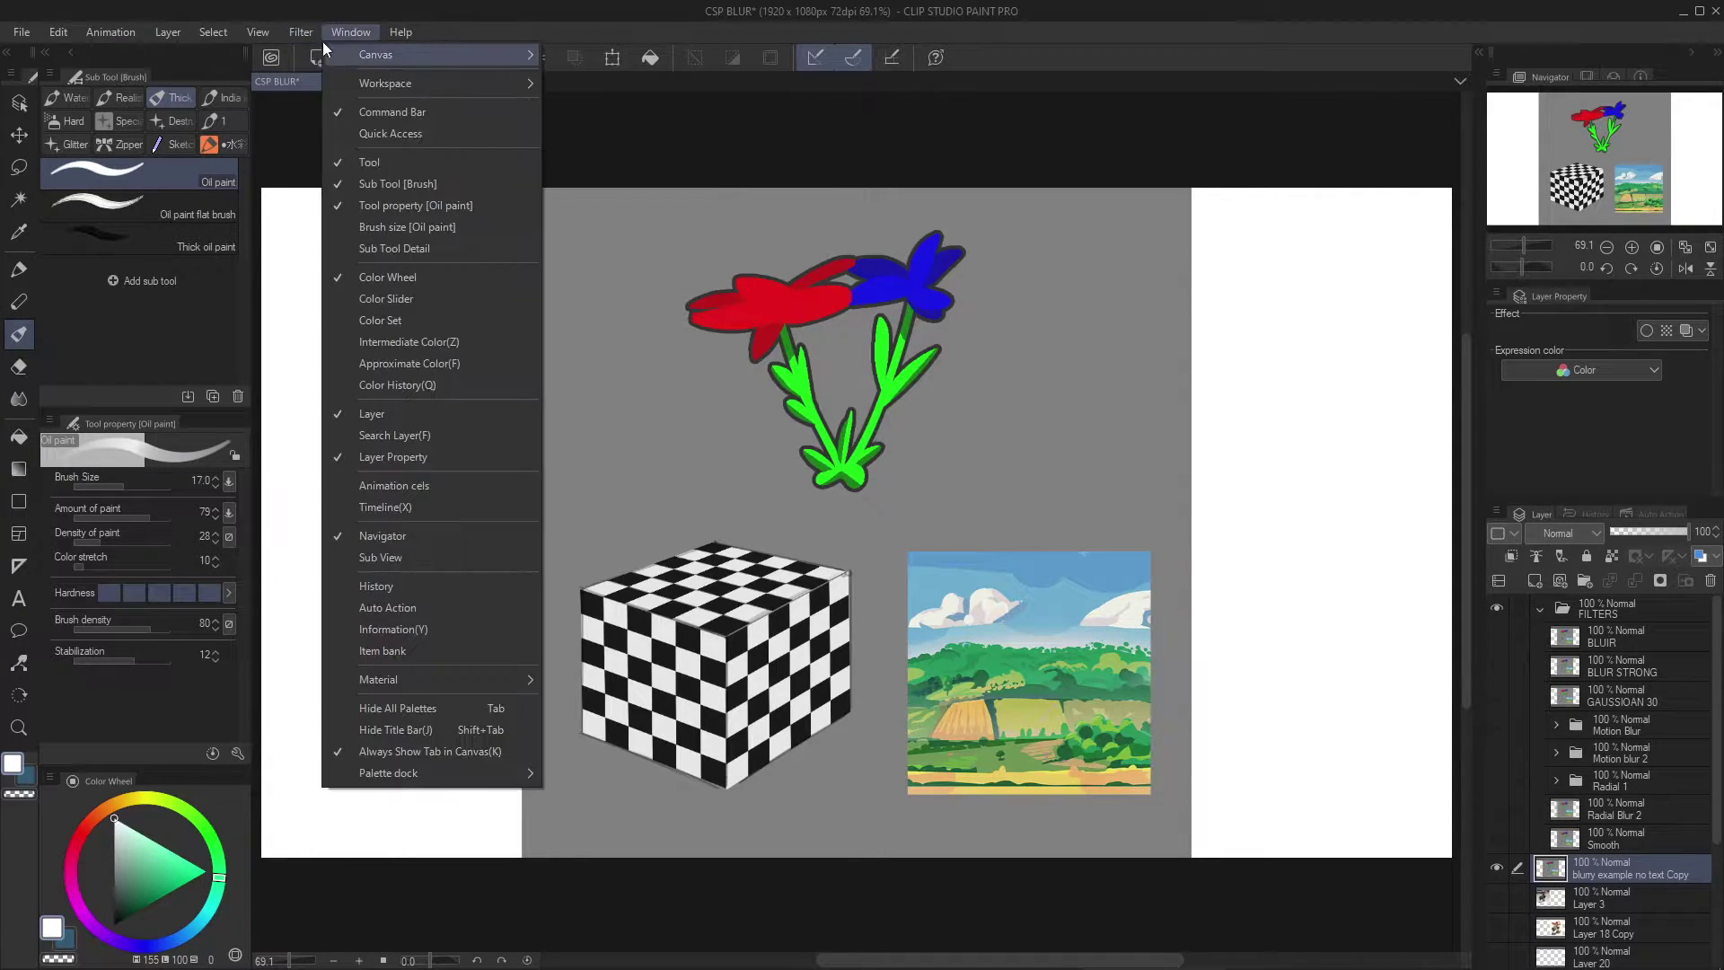
mouse_move(417, 54)
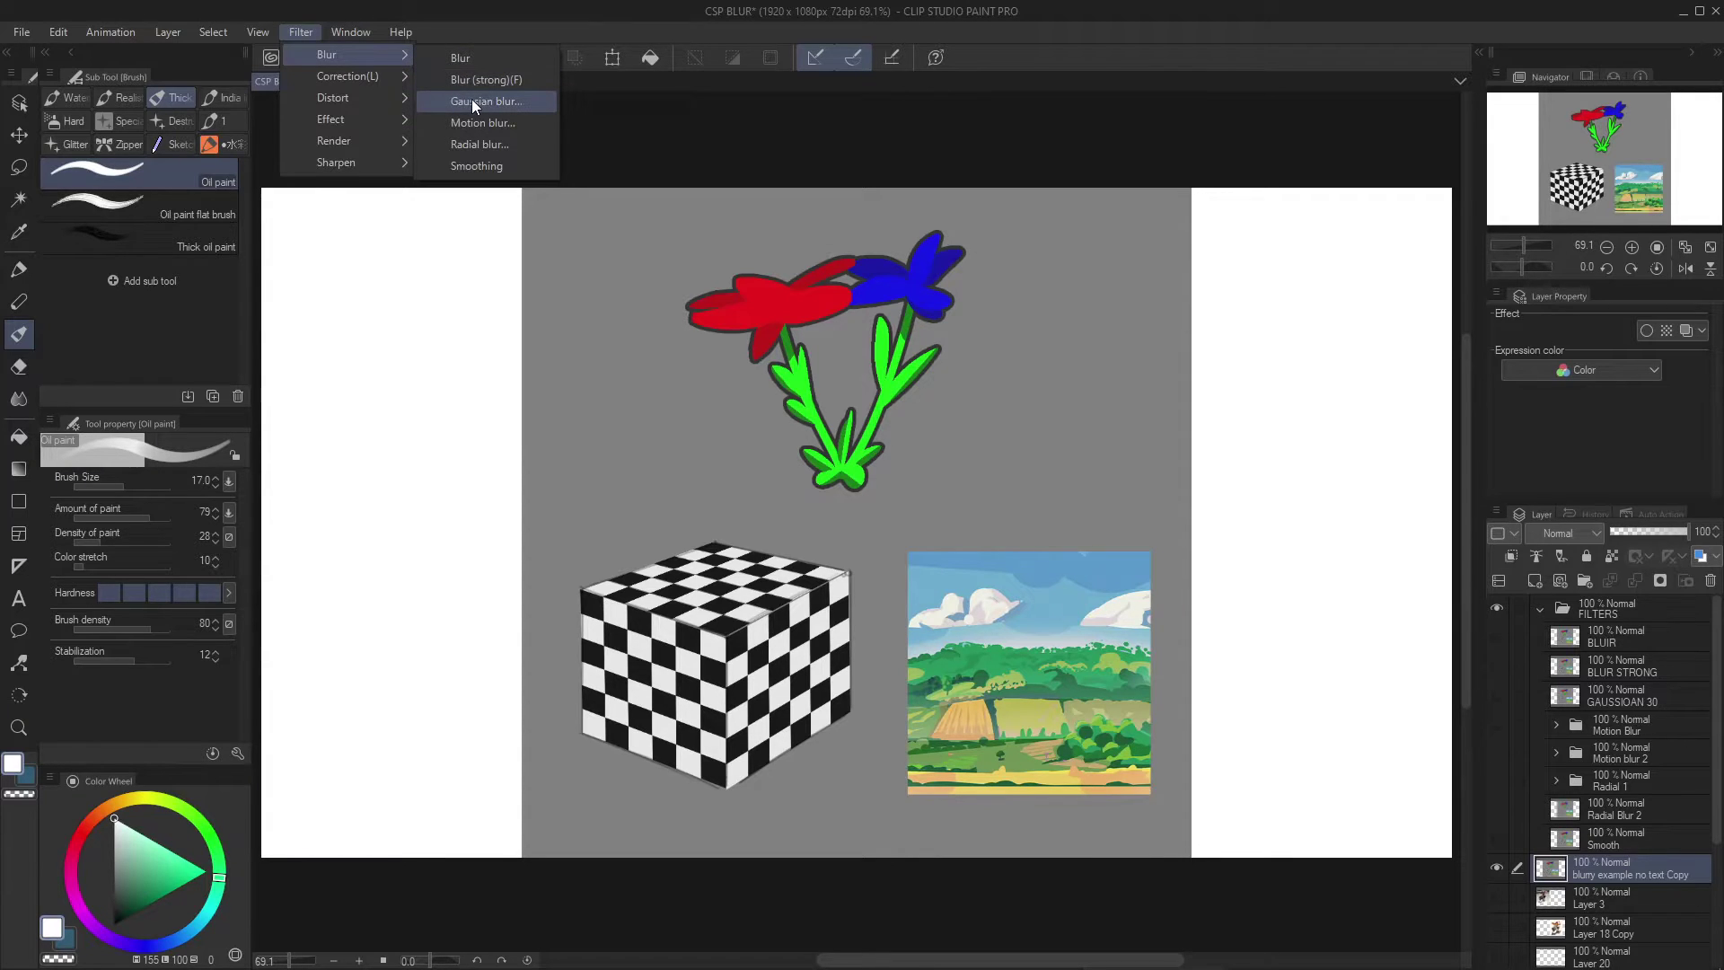
click(497, 104)
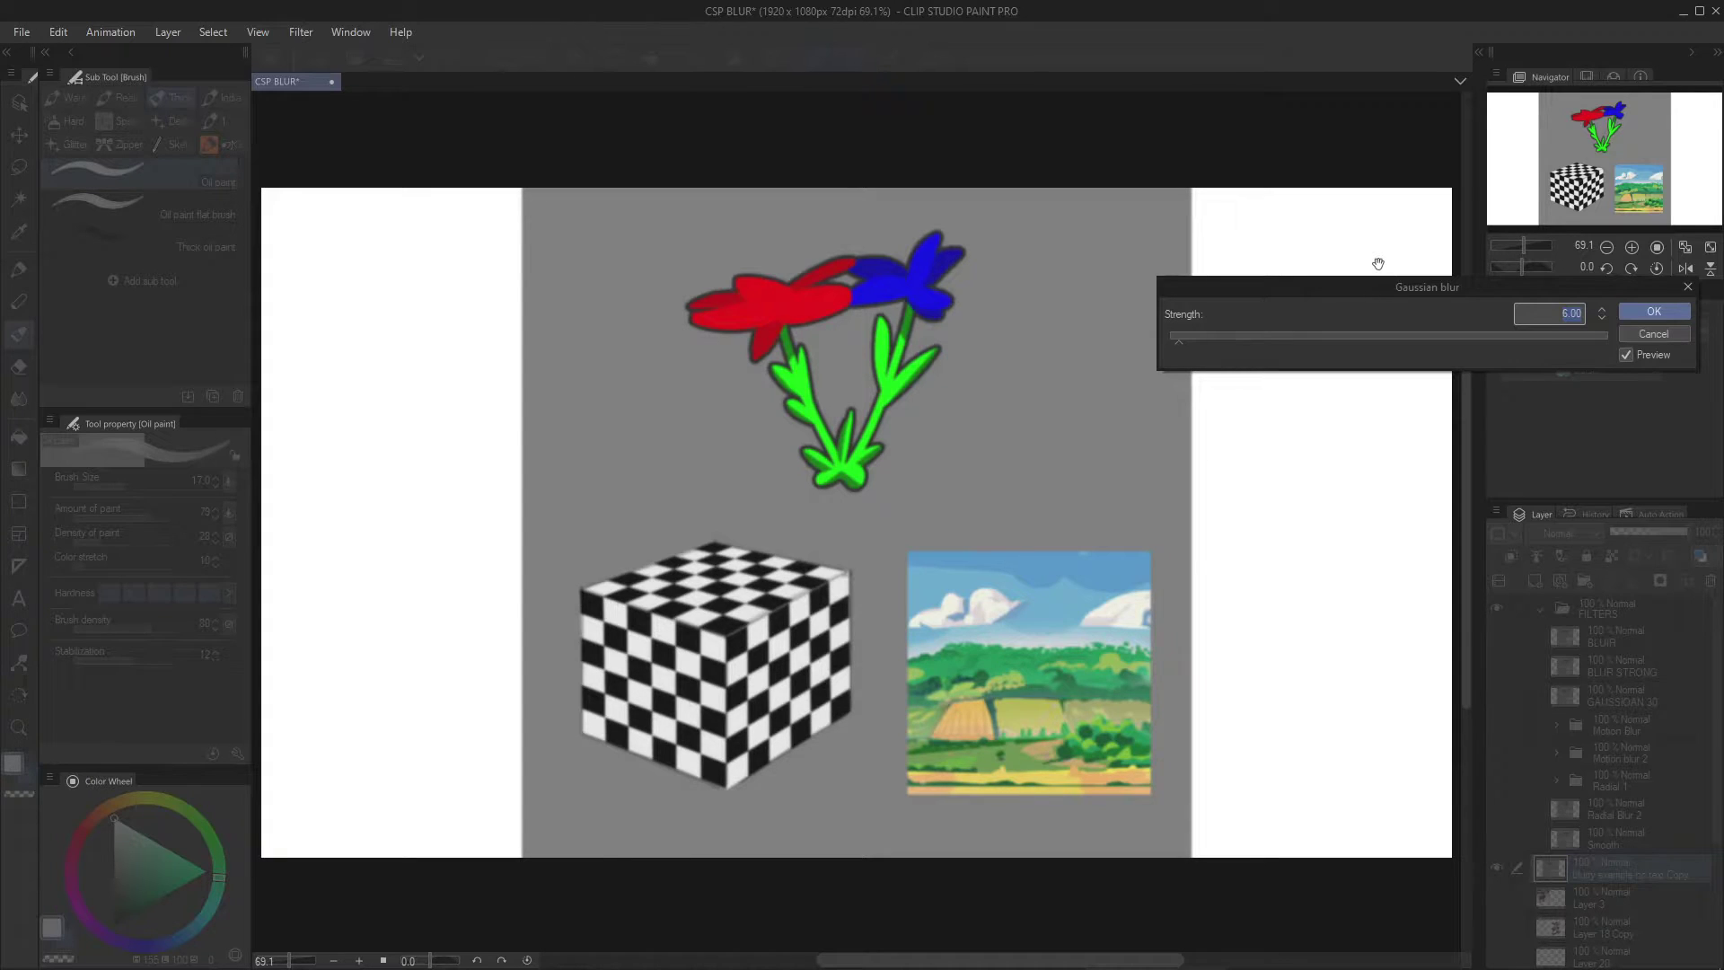
click(1179, 344)
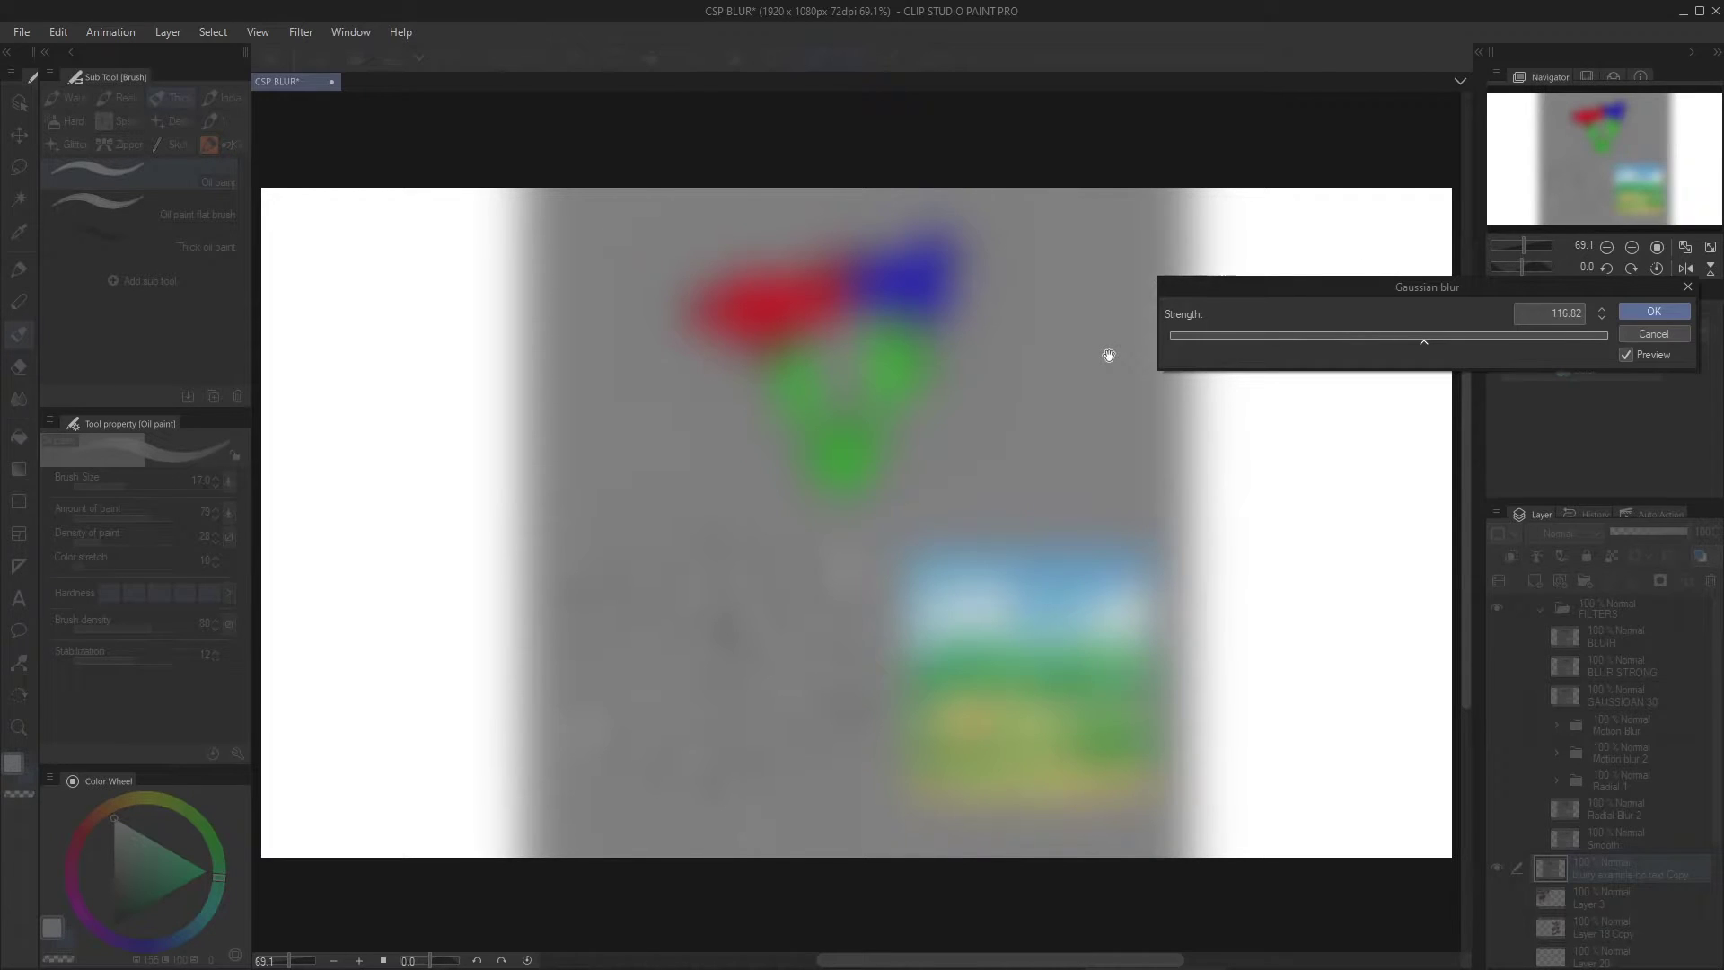
drag(1191, 338, 1171, 338)
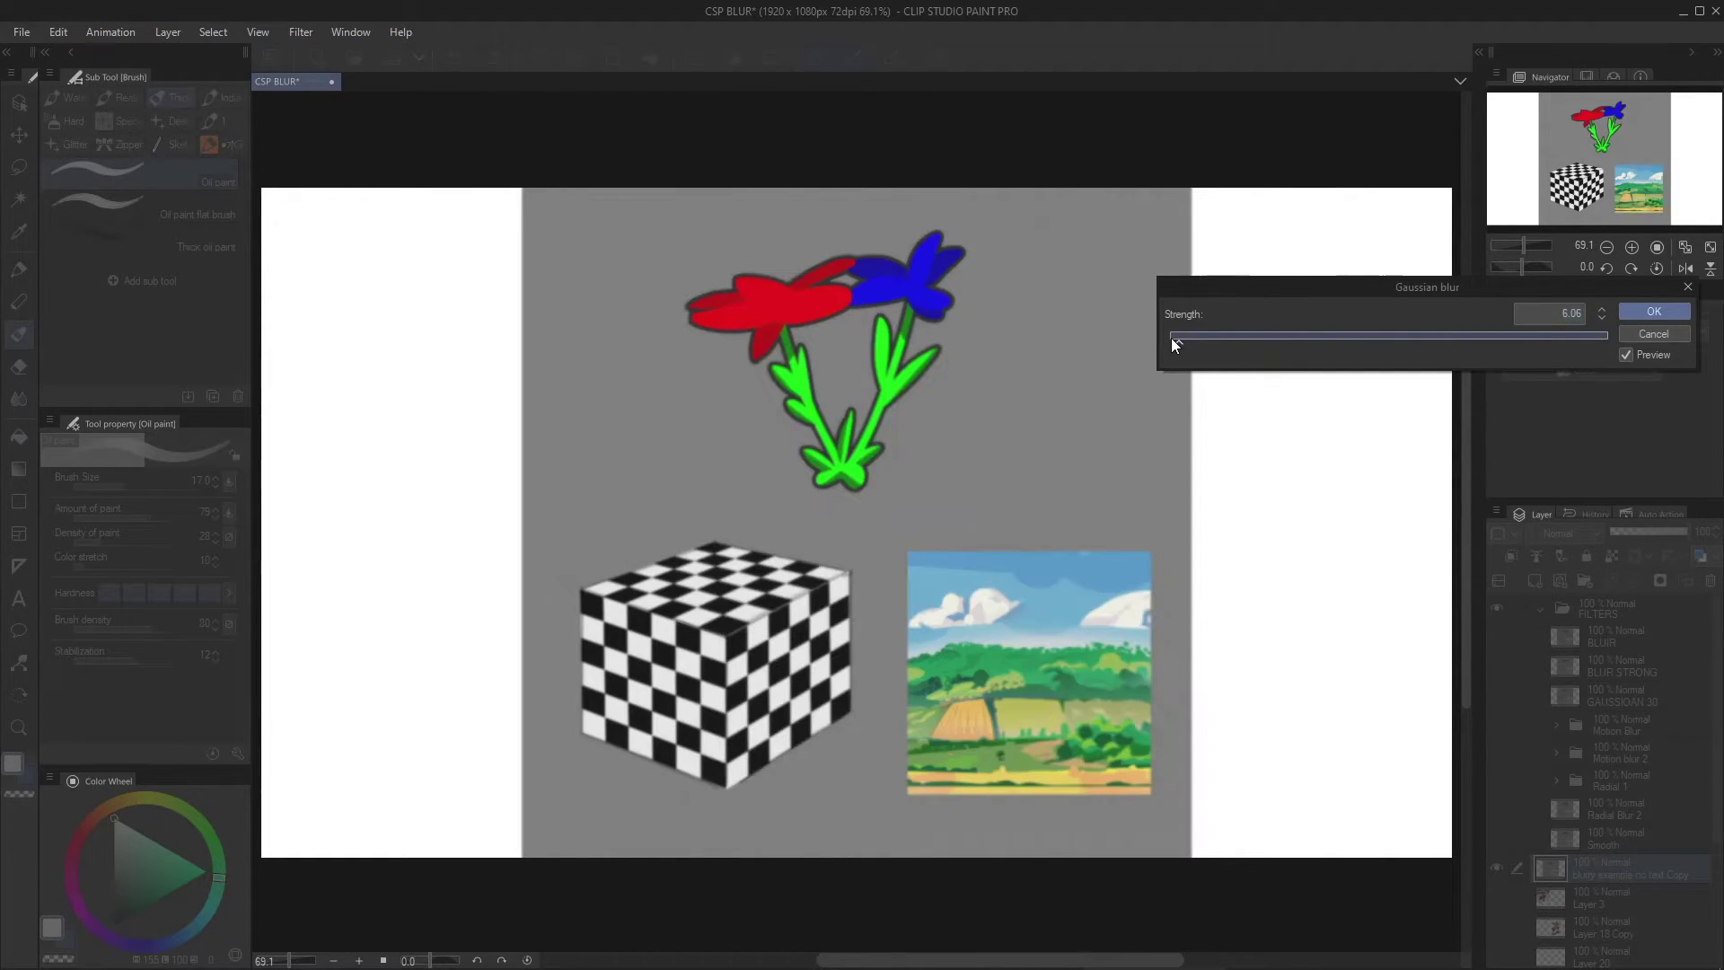
click(1667, 335)
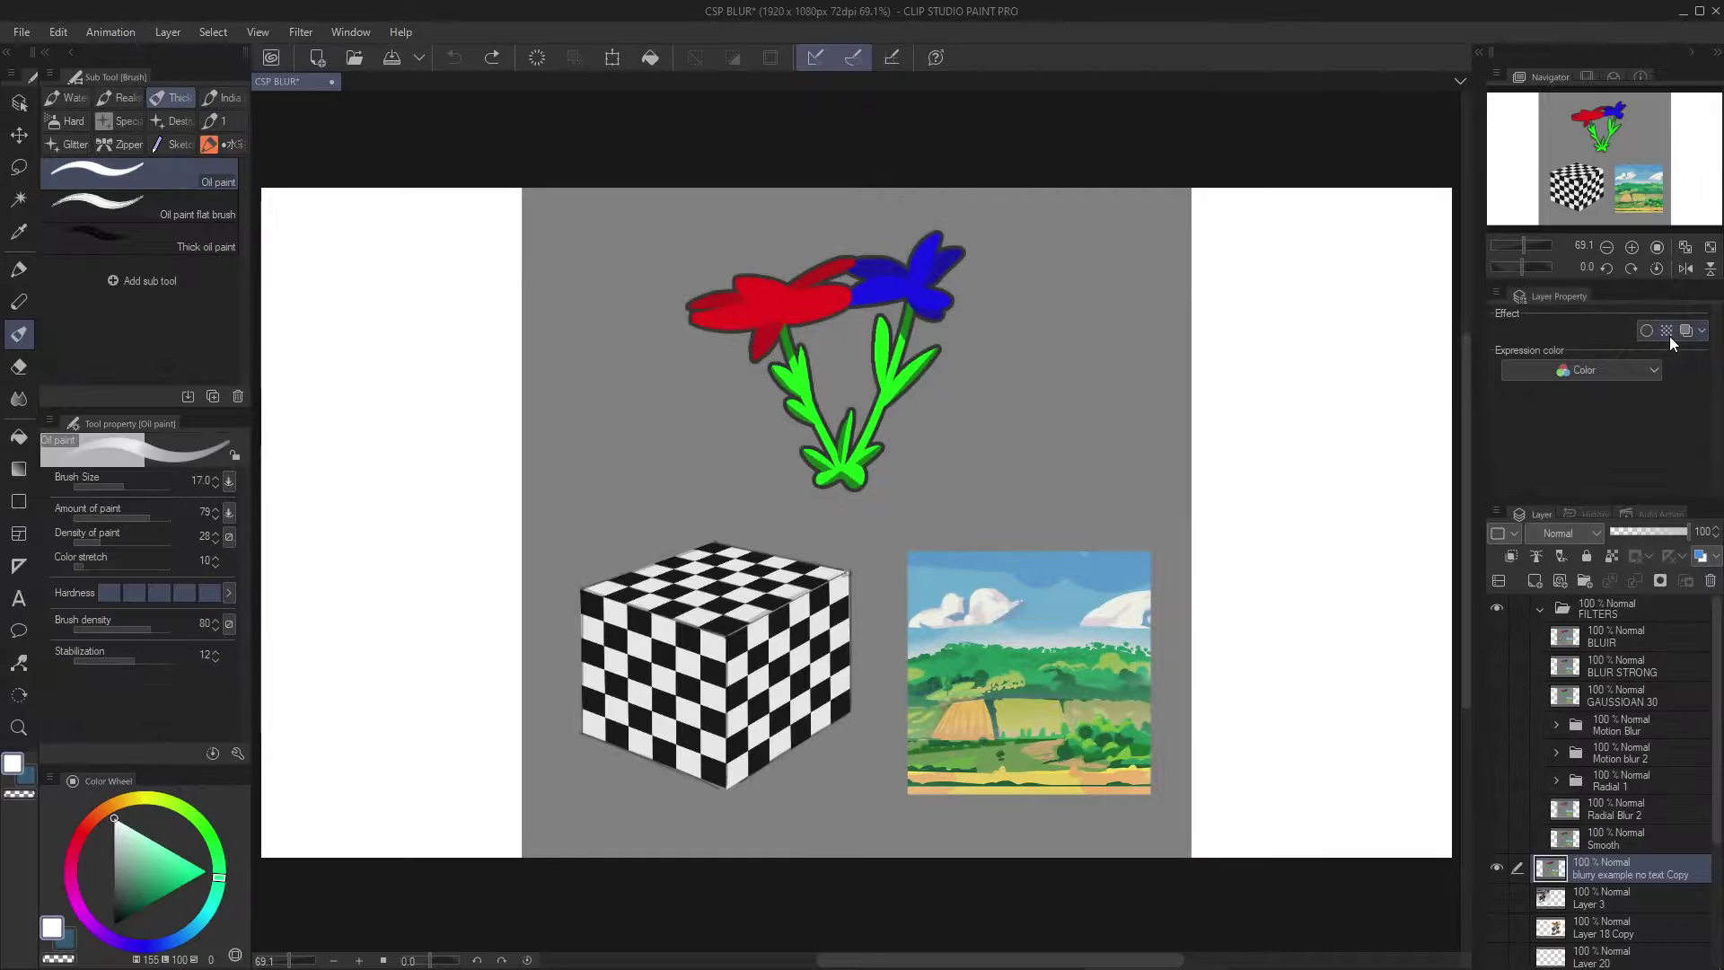
Show the GAUSSIAN 30 layer and examine the blurred cube up close and on the full canvas
scroll(1055, 555, up, 3)
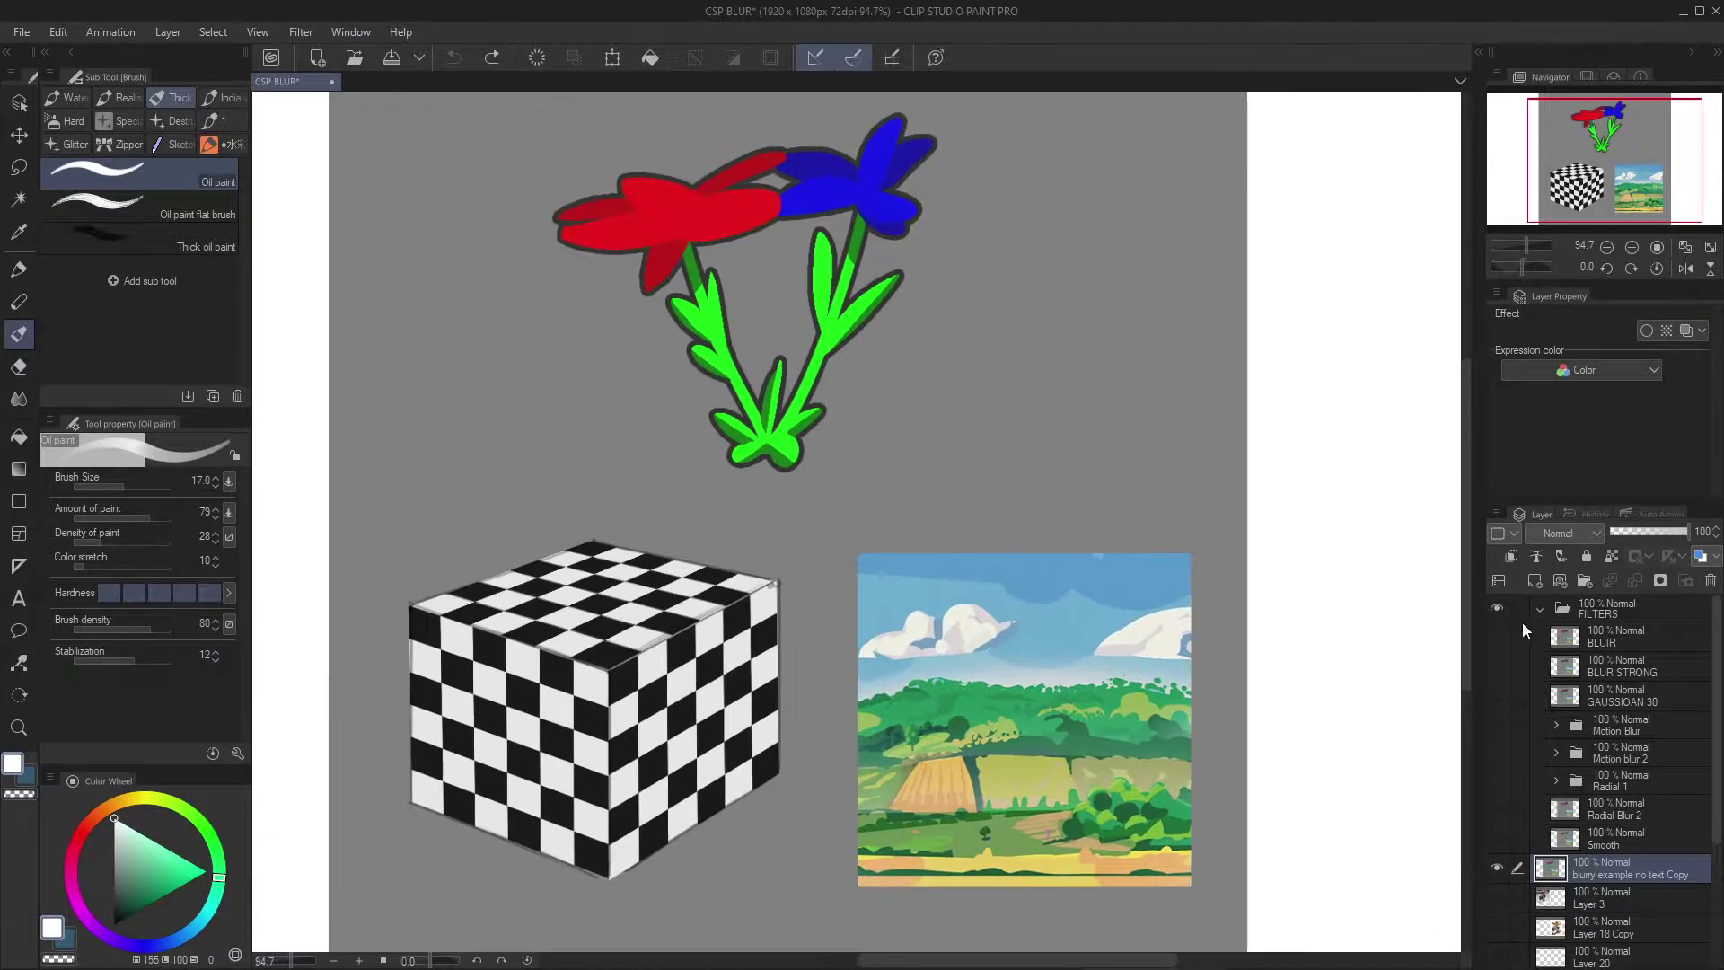
click(1497, 696)
drag(1161, 686, 1268, 551)
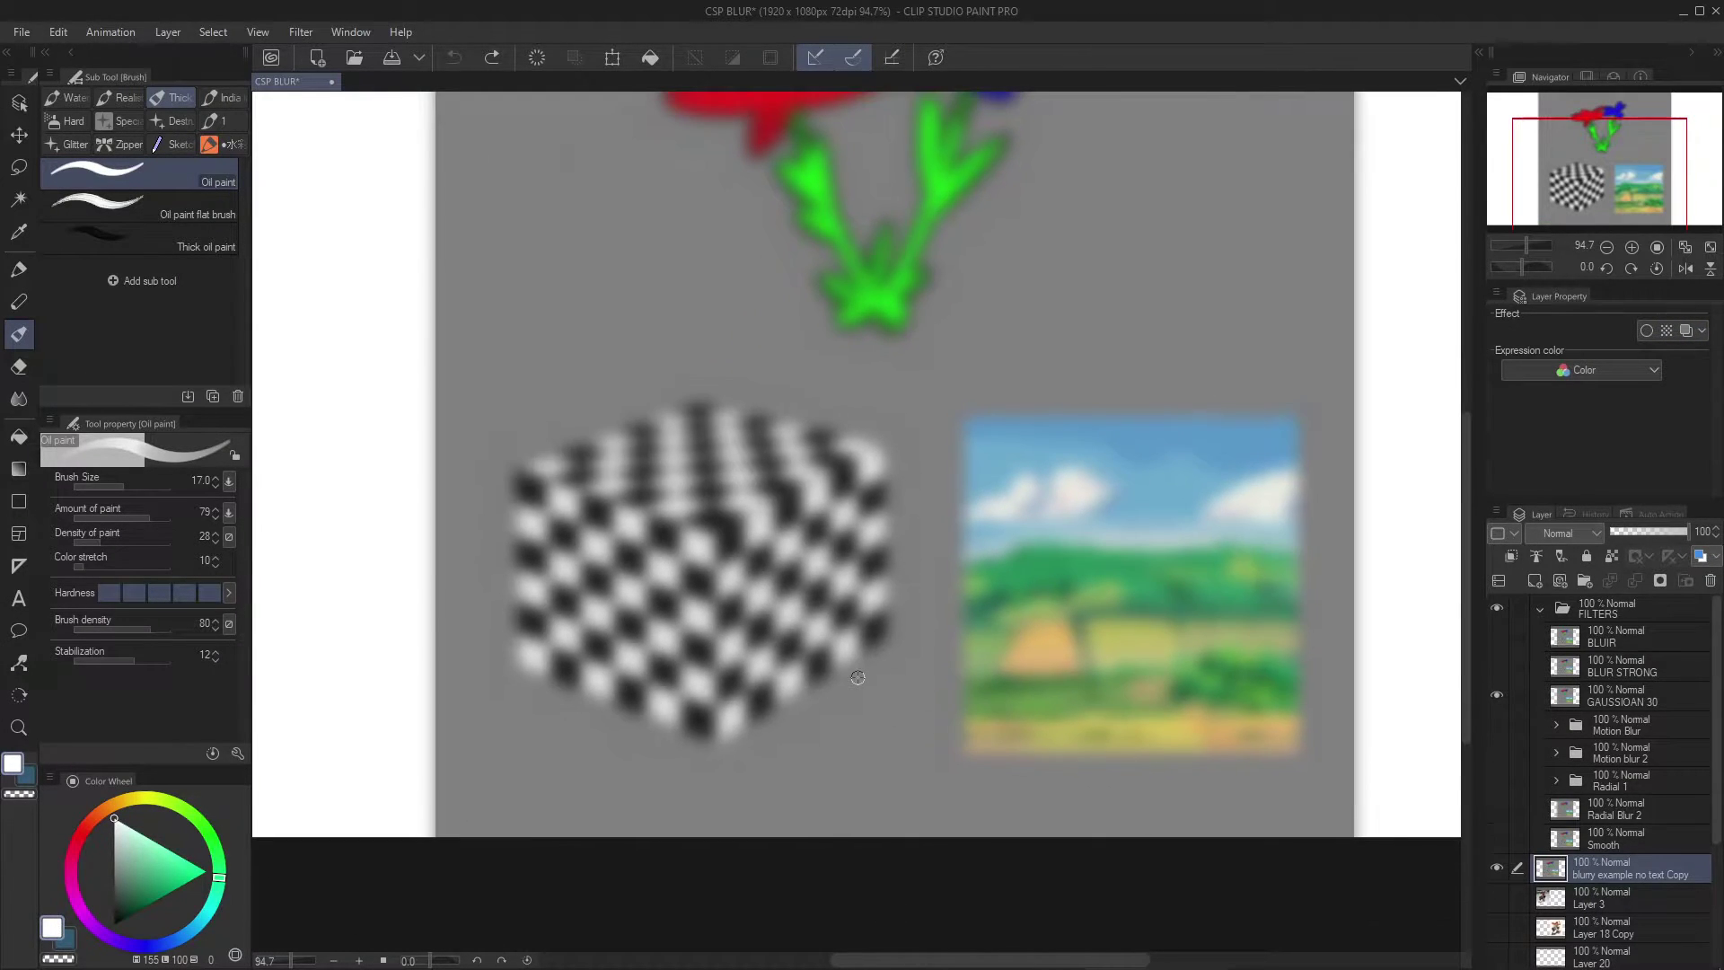
scroll(874, 605, up, 7)
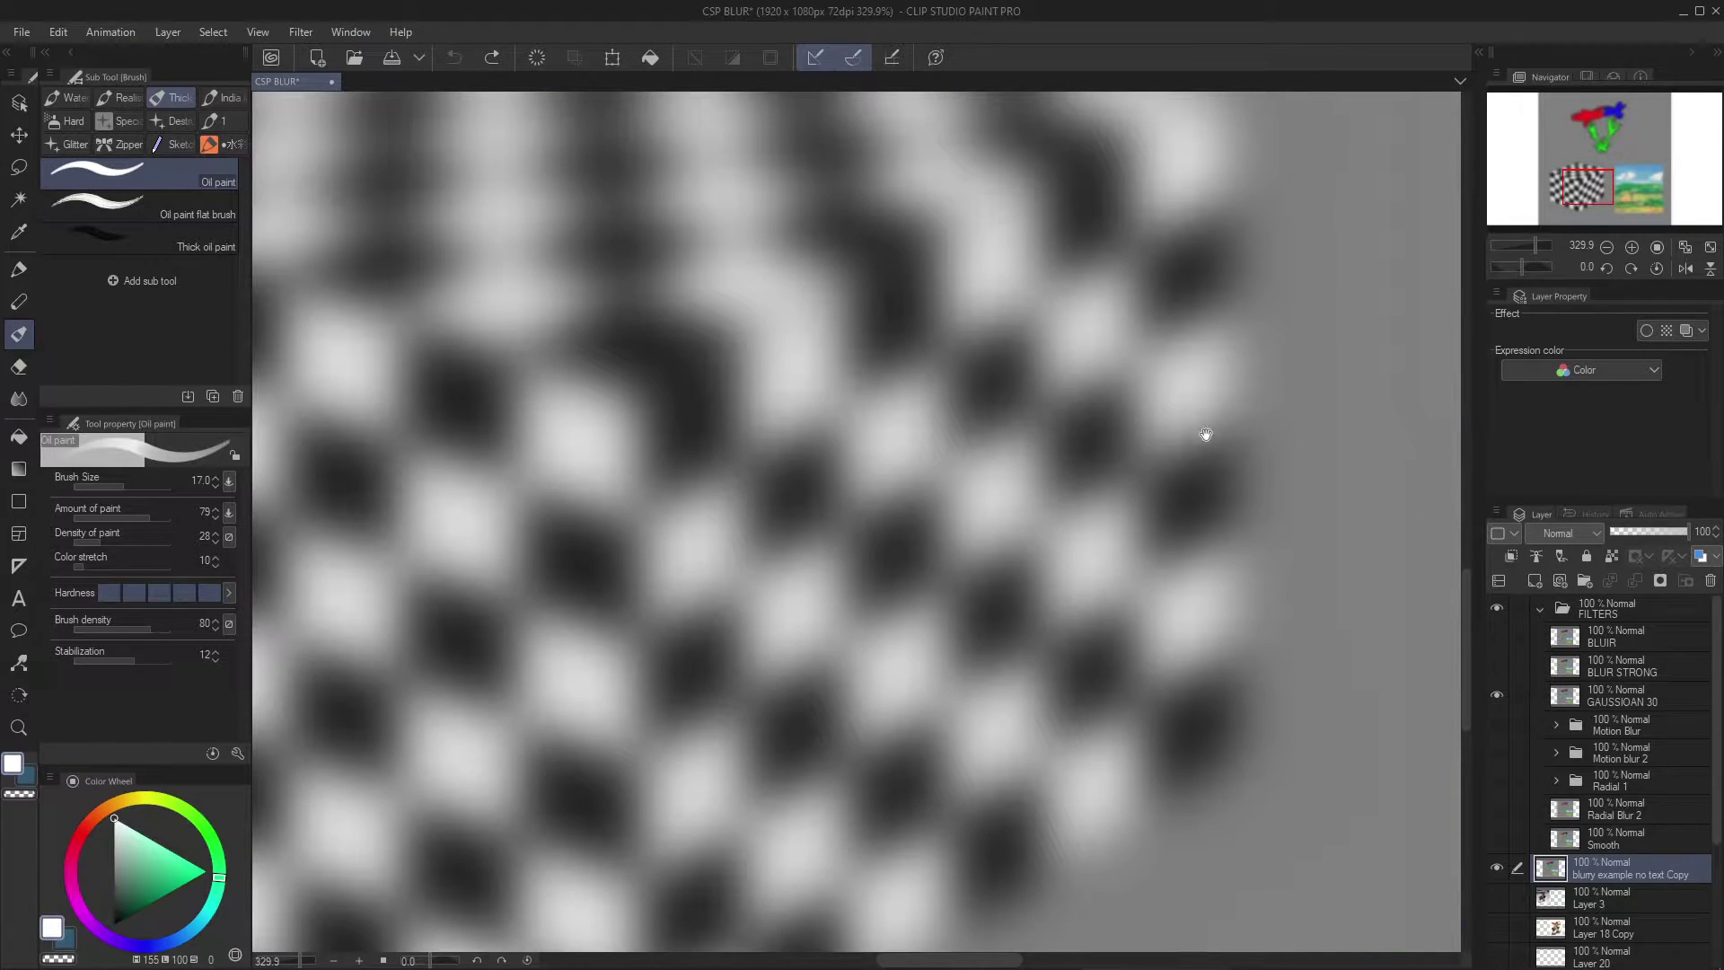
scroll(1205, 431, down, 3)
scroll(1057, 493, down, 5)
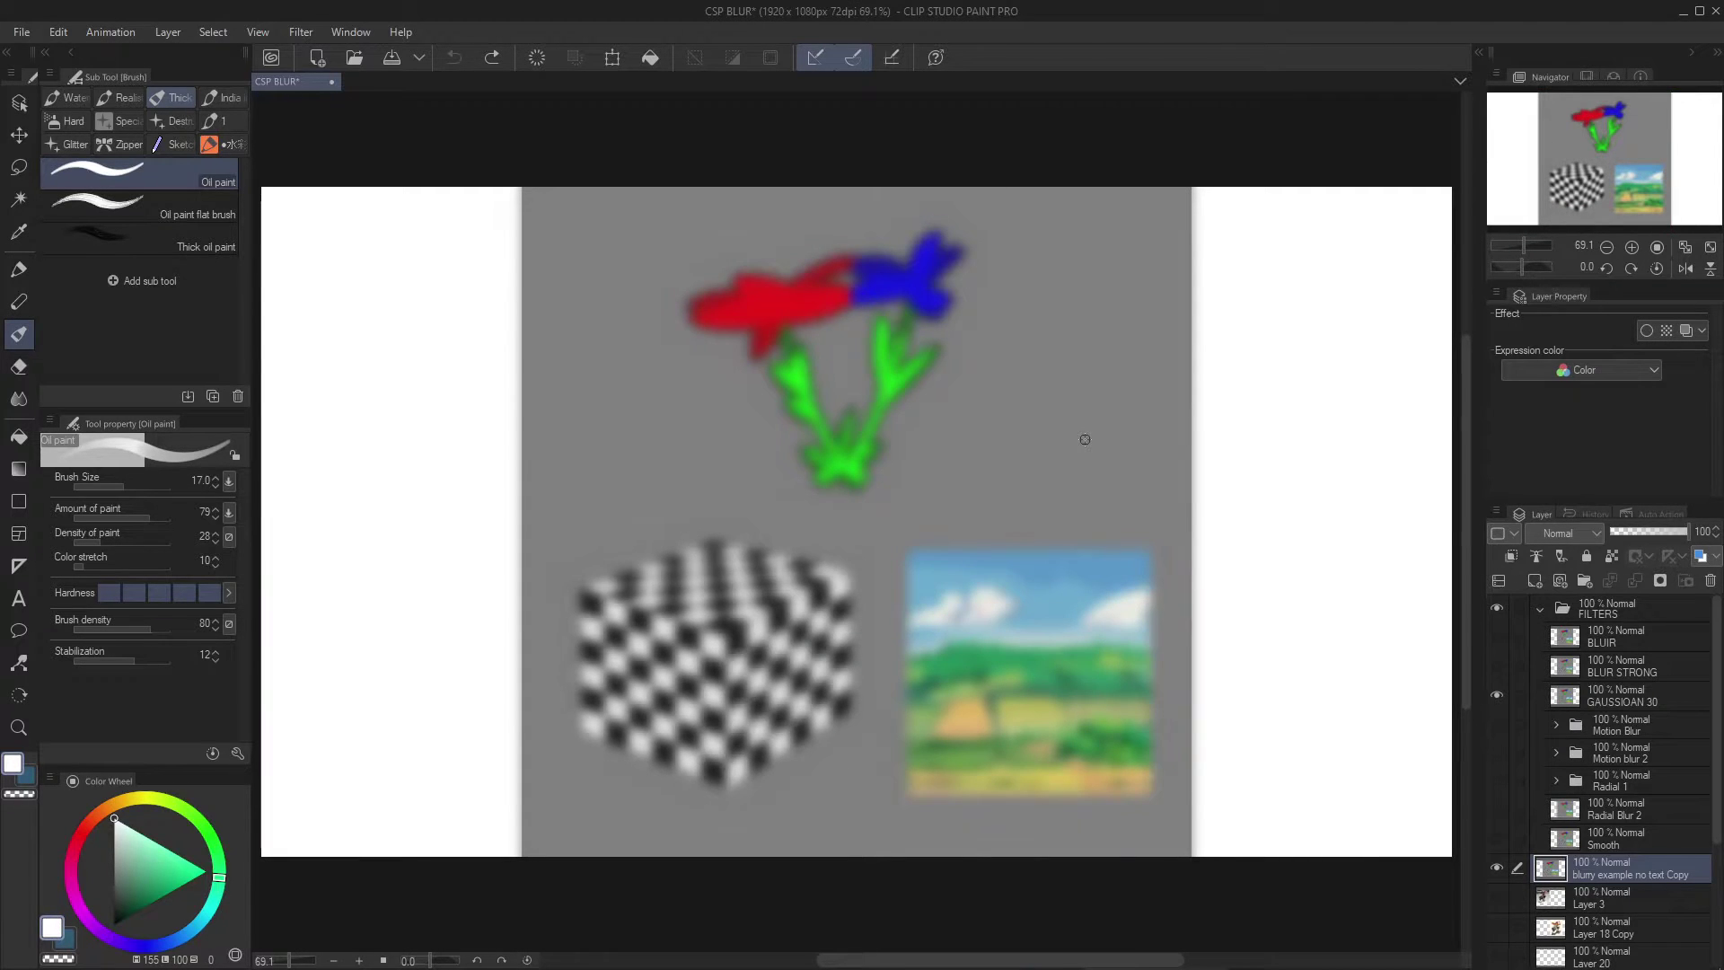
key(ctrl+z)
Preview the Motion blur filter with strength 29.60 and angle 2
click(301, 31)
mouse_move(299, 61)
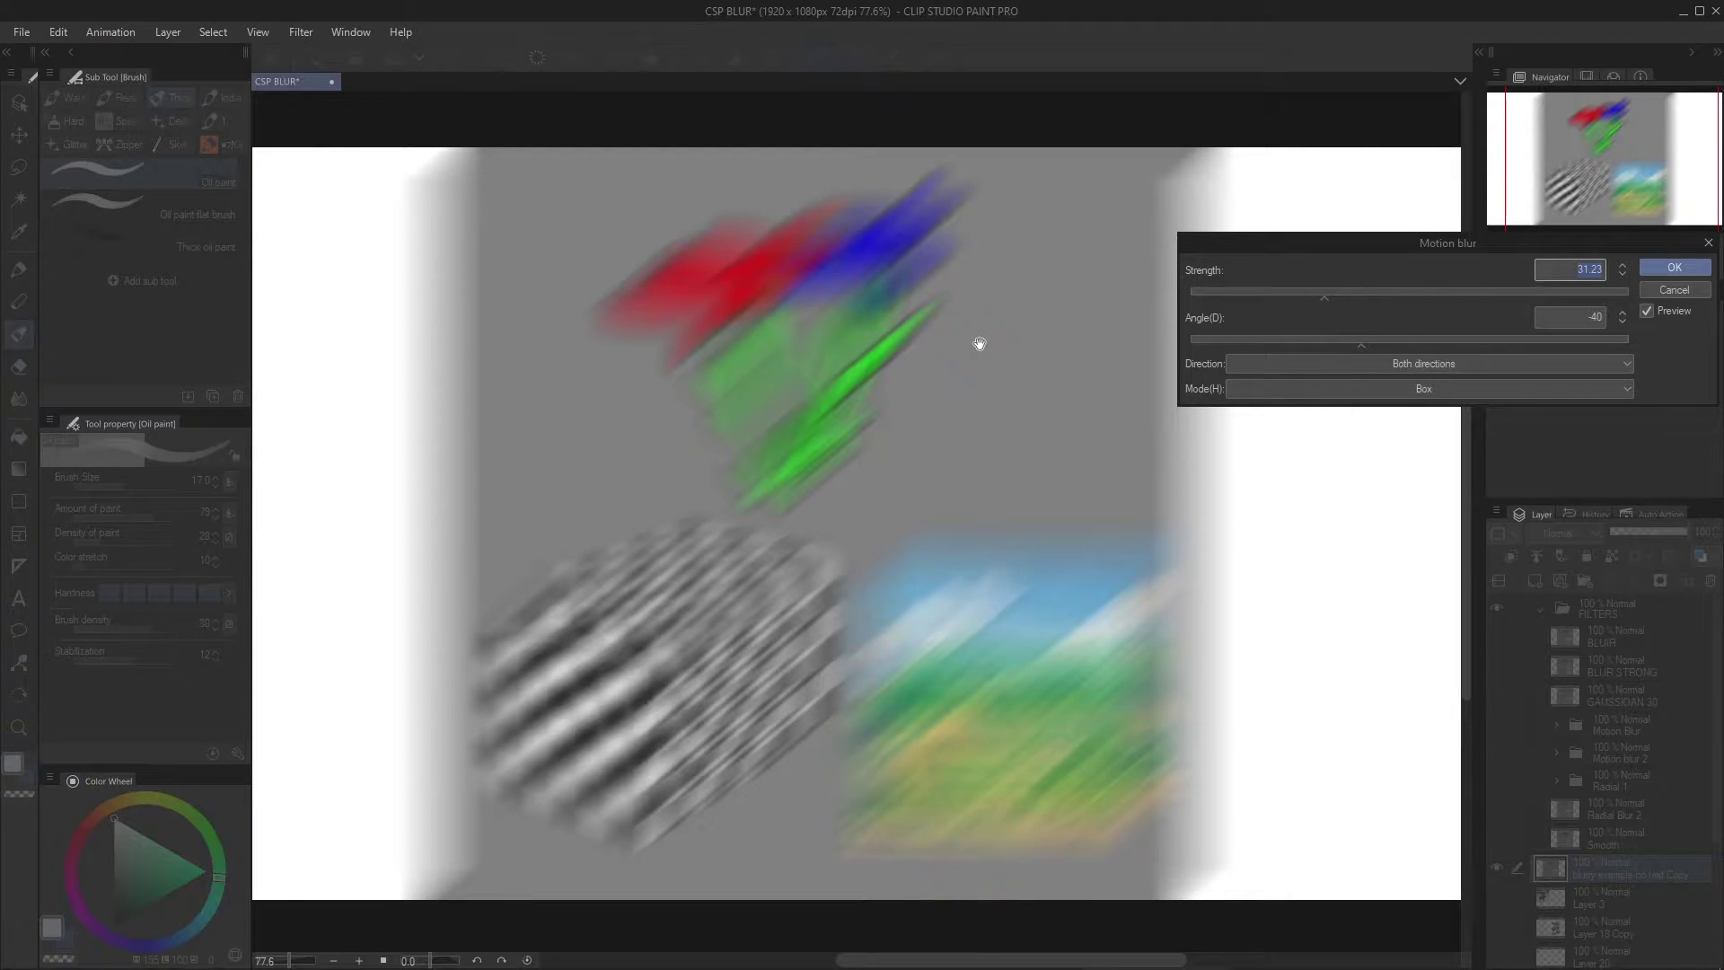
drag(1255, 293, 1317, 289)
drag(1357, 347, 1413, 344)
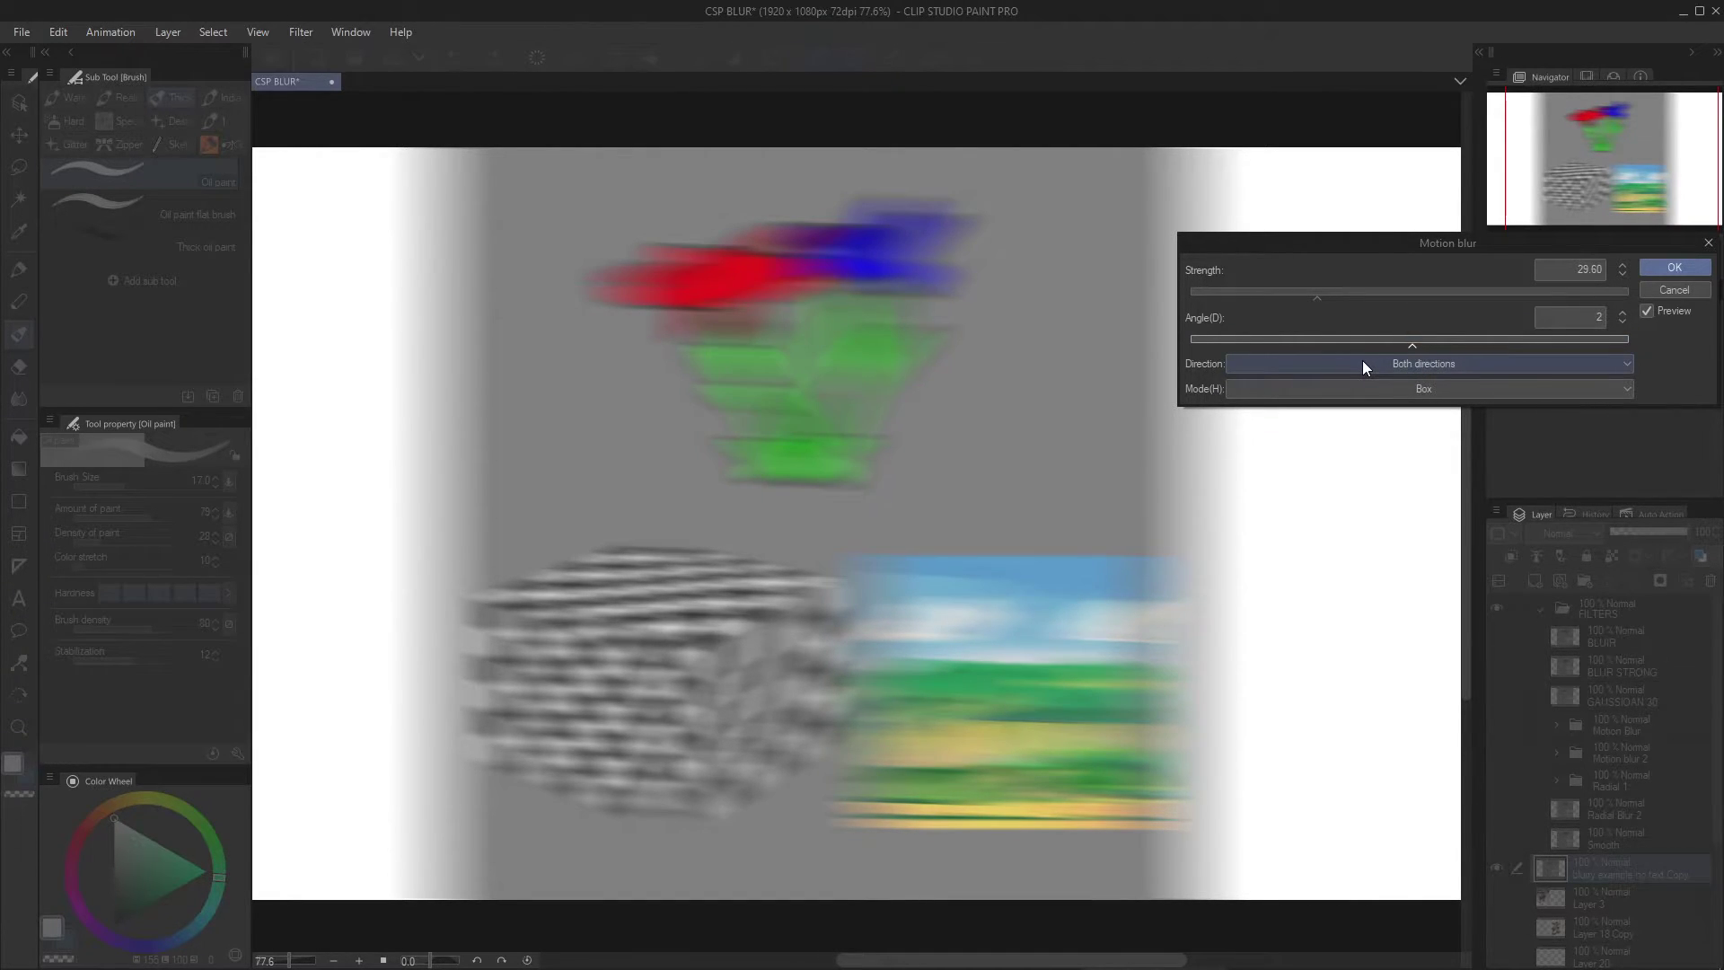
Preview the motion blur with Forward and Backward directions, and set the direction back to Both directions
click(1453, 366)
click(1385, 400)
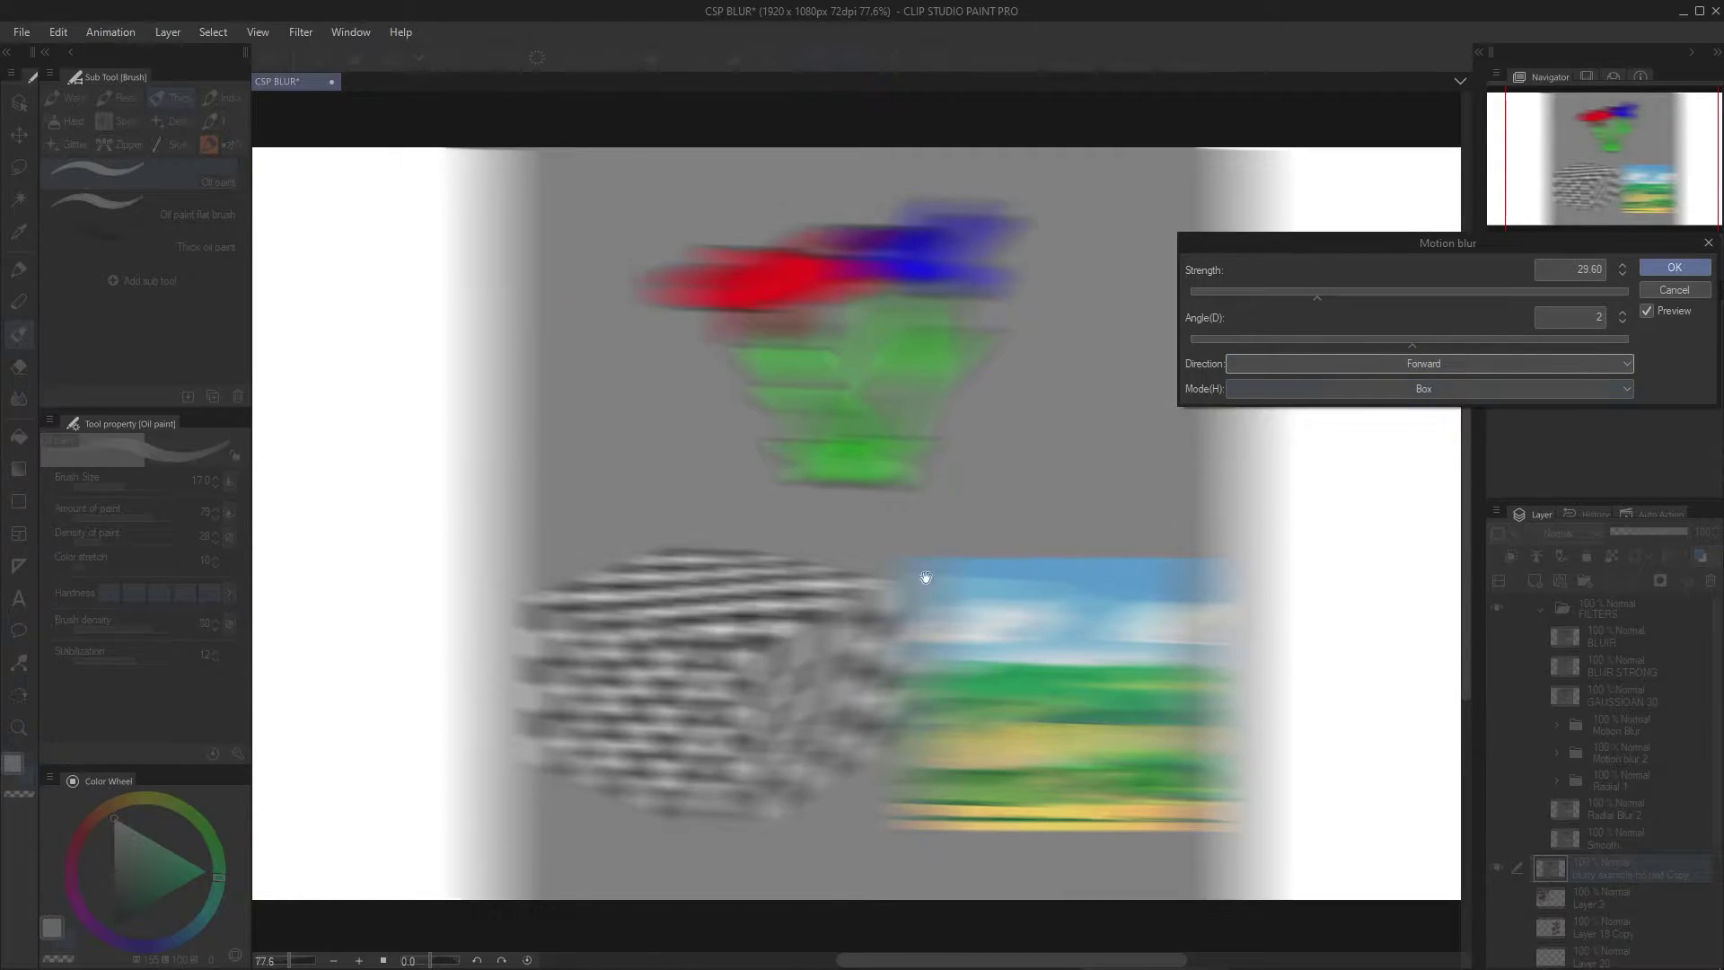
click(1441, 362)
click(1442, 417)
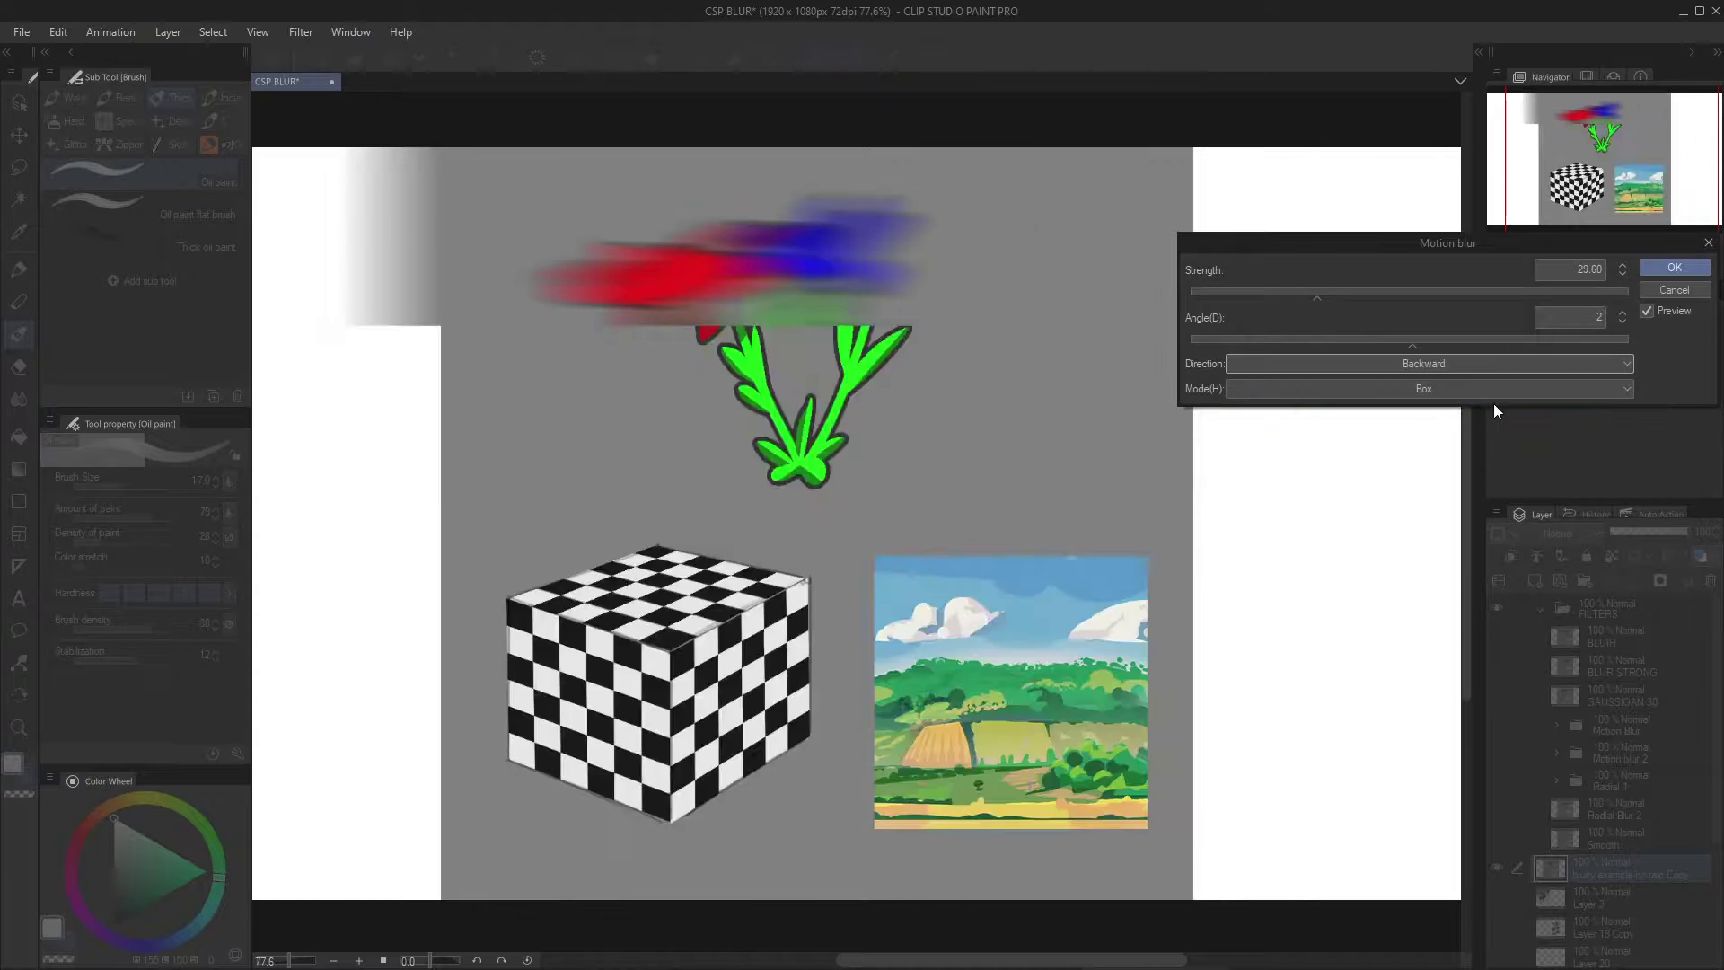
click(1473, 367)
click(1451, 385)
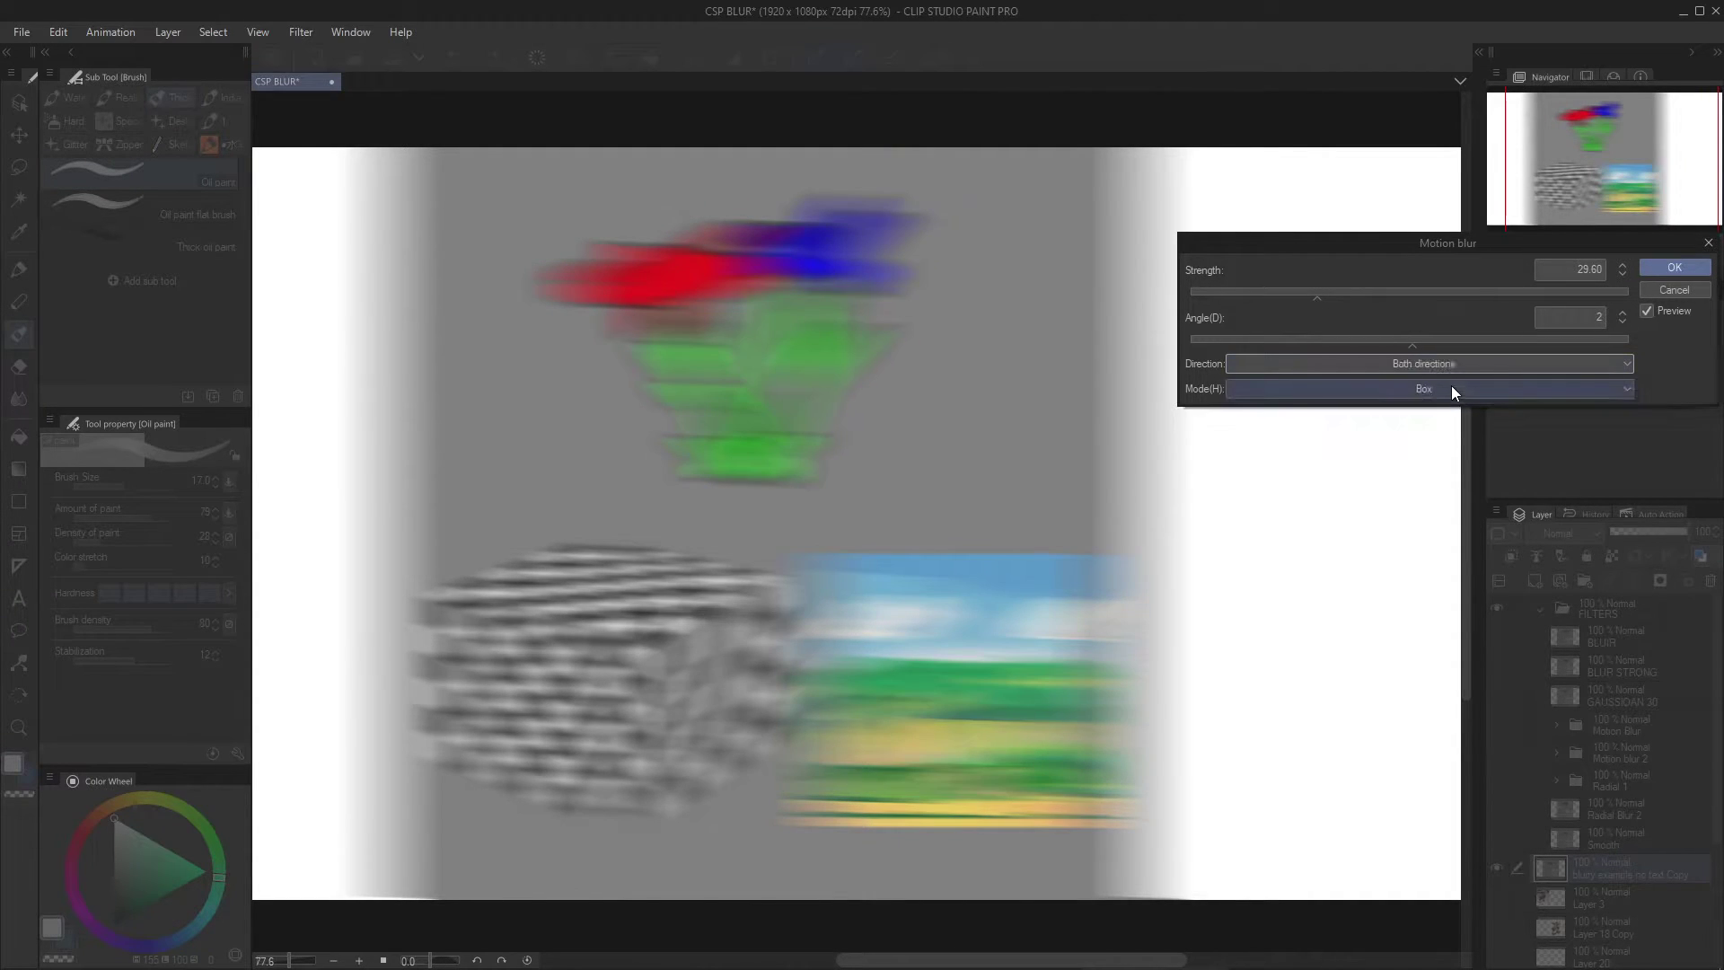
Compare the Smooth and Box modes of the motion blur, and cancel the filter
click(1327, 393)
click(1323, 418)
click(1356, 389)
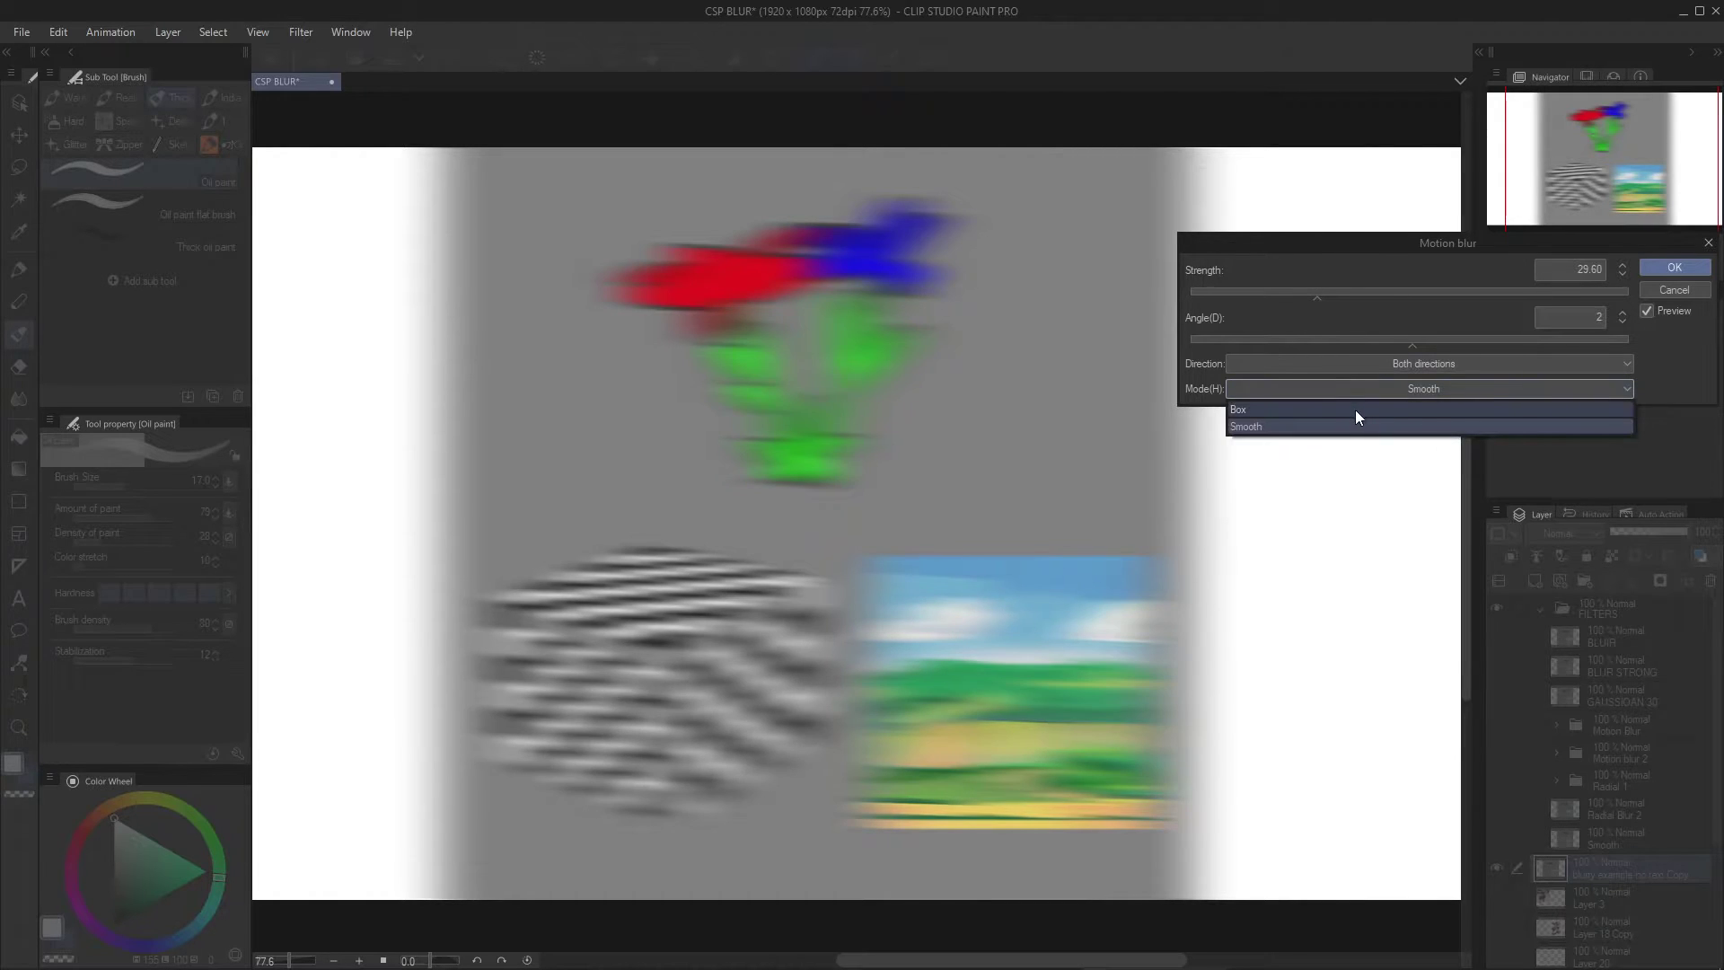
click(1355, 409)
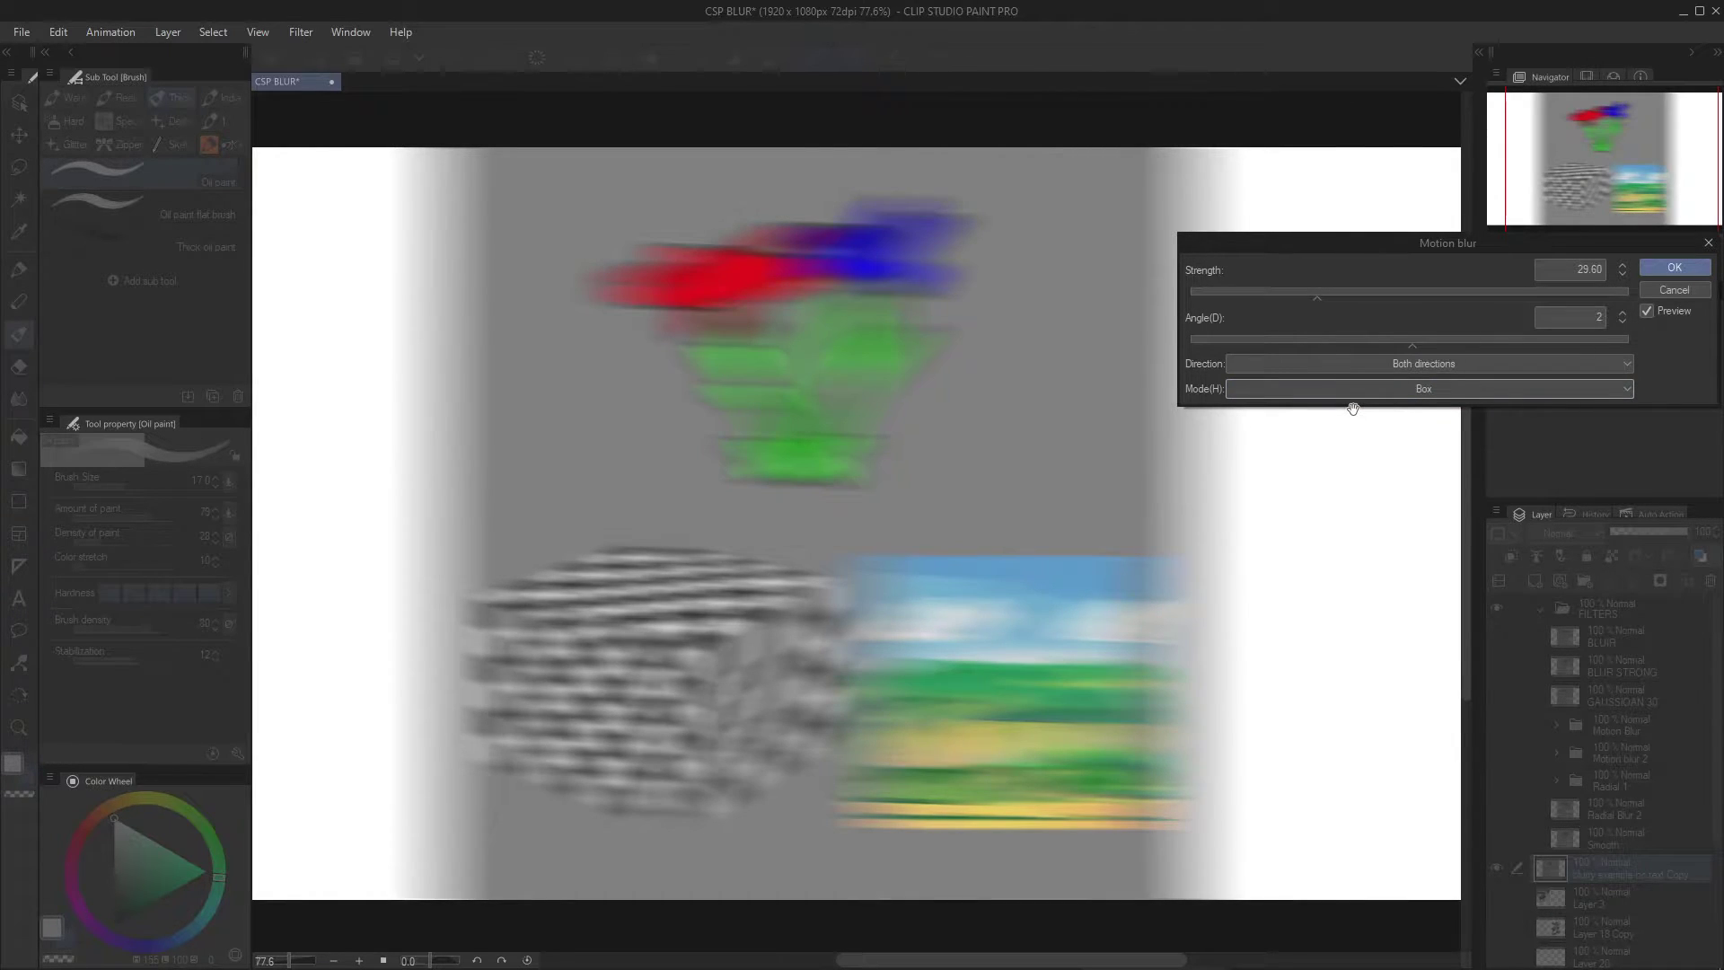
click(1666, 289)
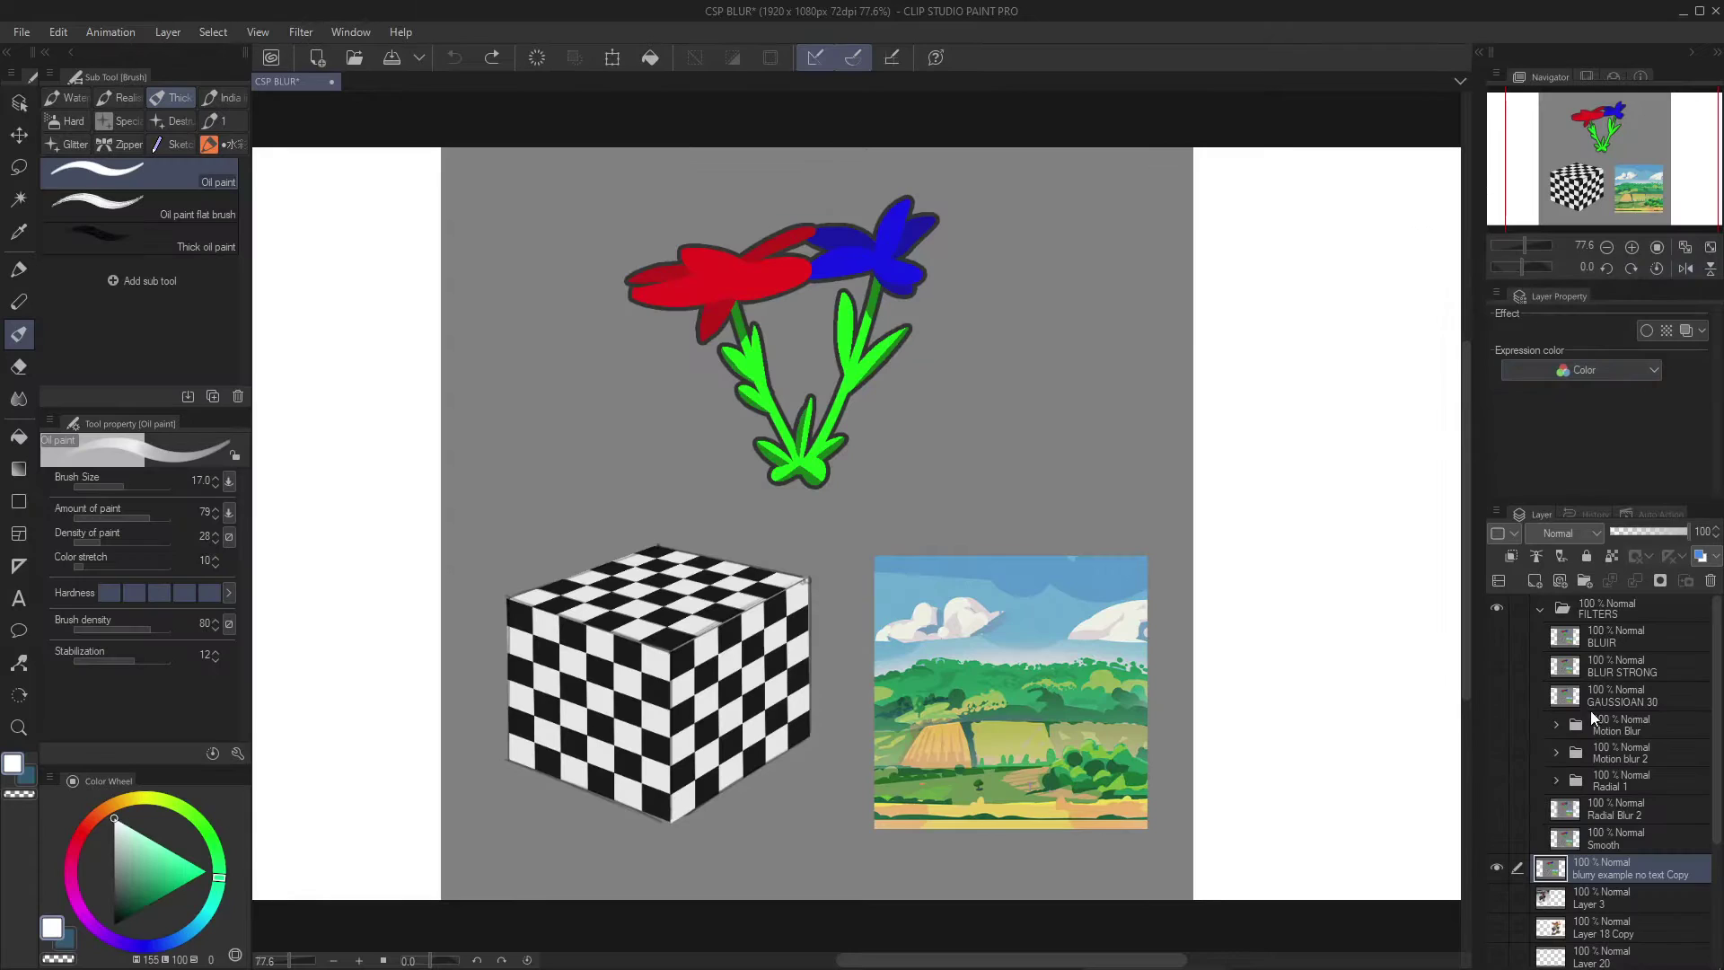
Show the Motion blur 2 folder and toggle the Motion Blur folder to compare Box and Smooth blurring on the cube and landscape
click(1492, 727)
drag(950, 557, 901, 594)
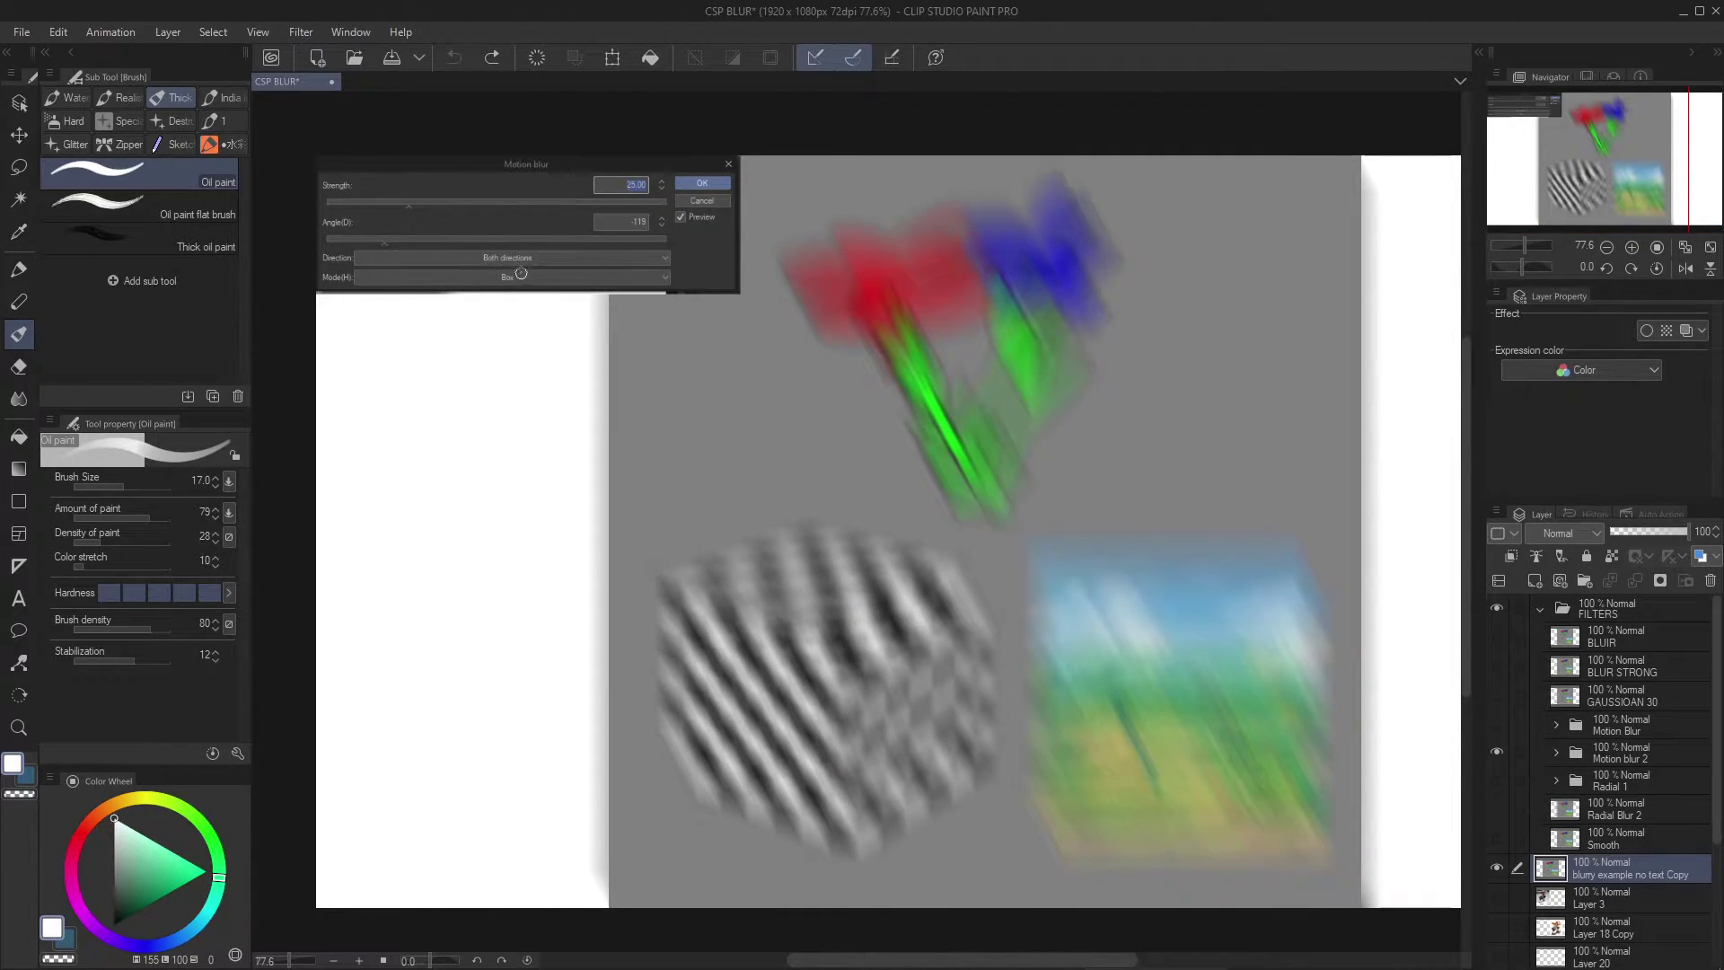
scroll(819, 512, up, 3)
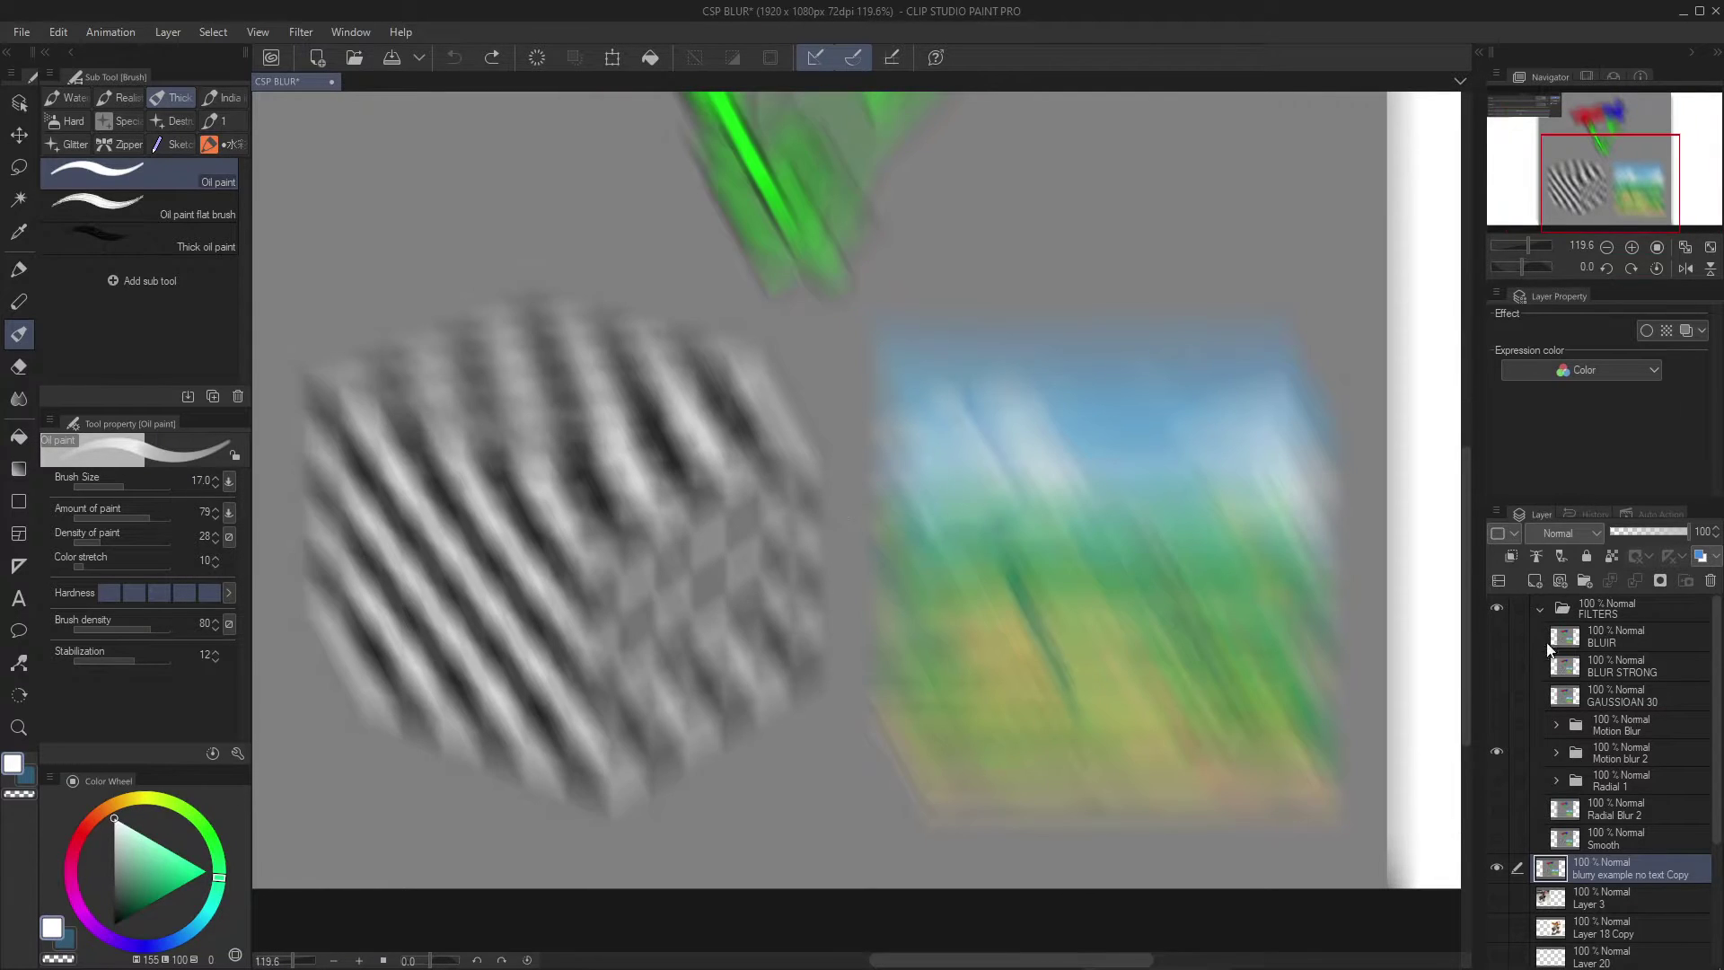
click(1497, 724)
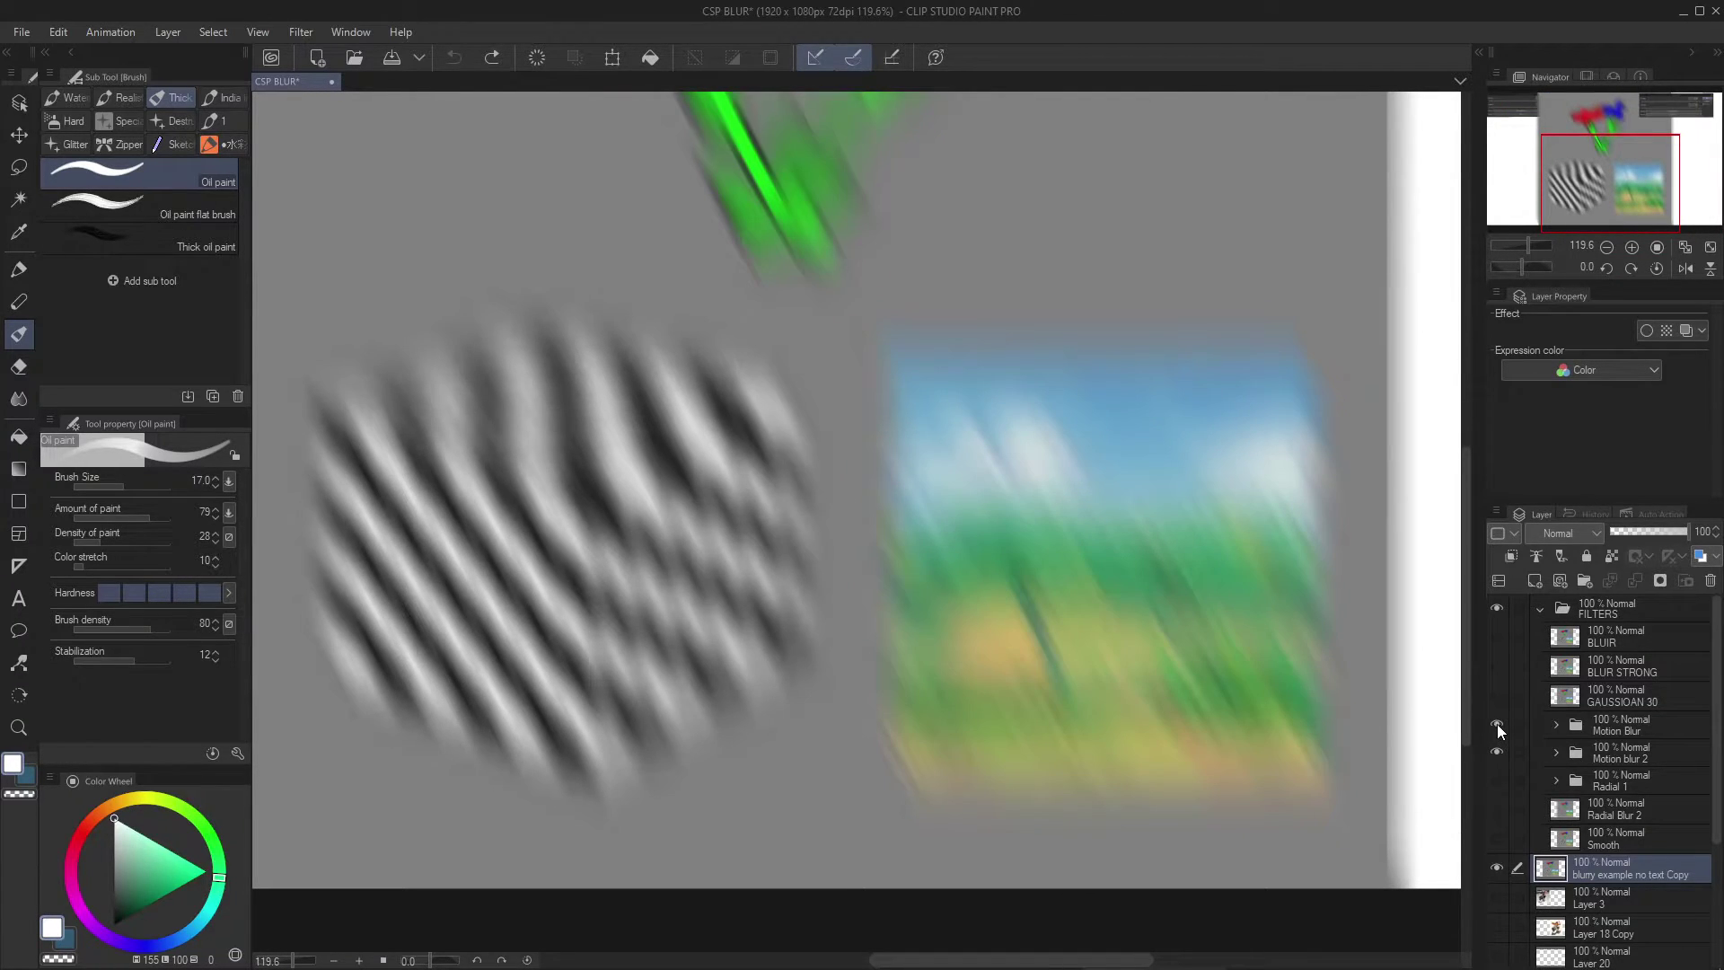
click(1496, 724)
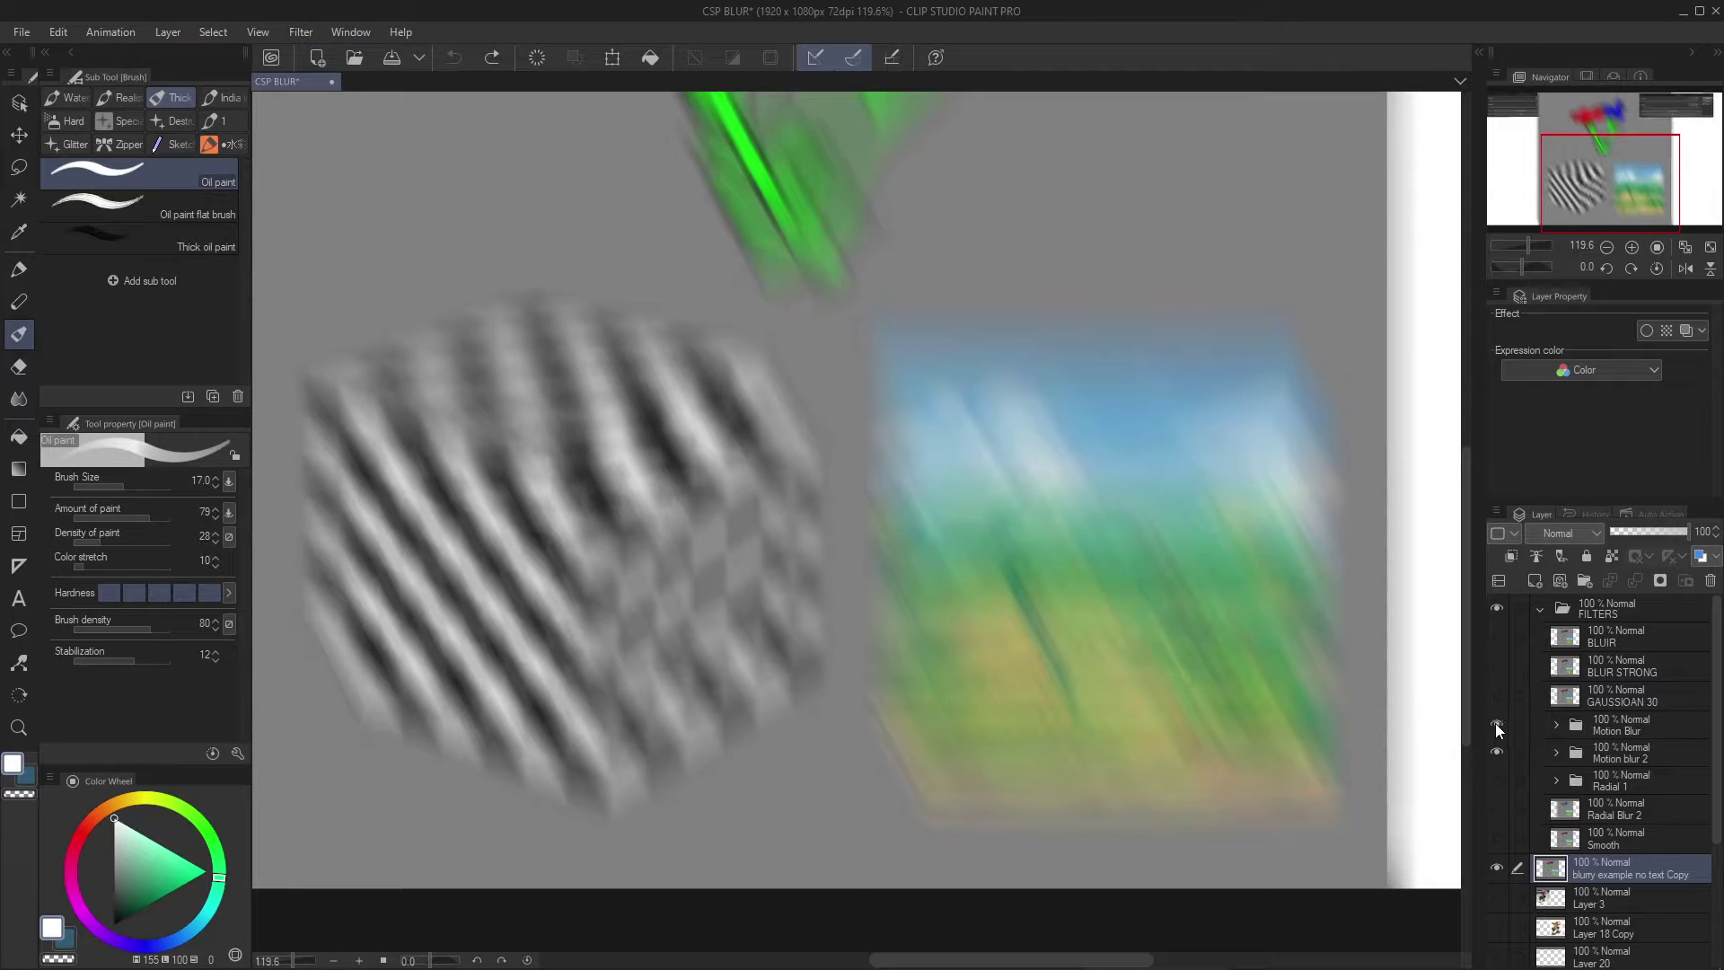
click(1496, 723)
drag(1110, 666, 1116, 704)
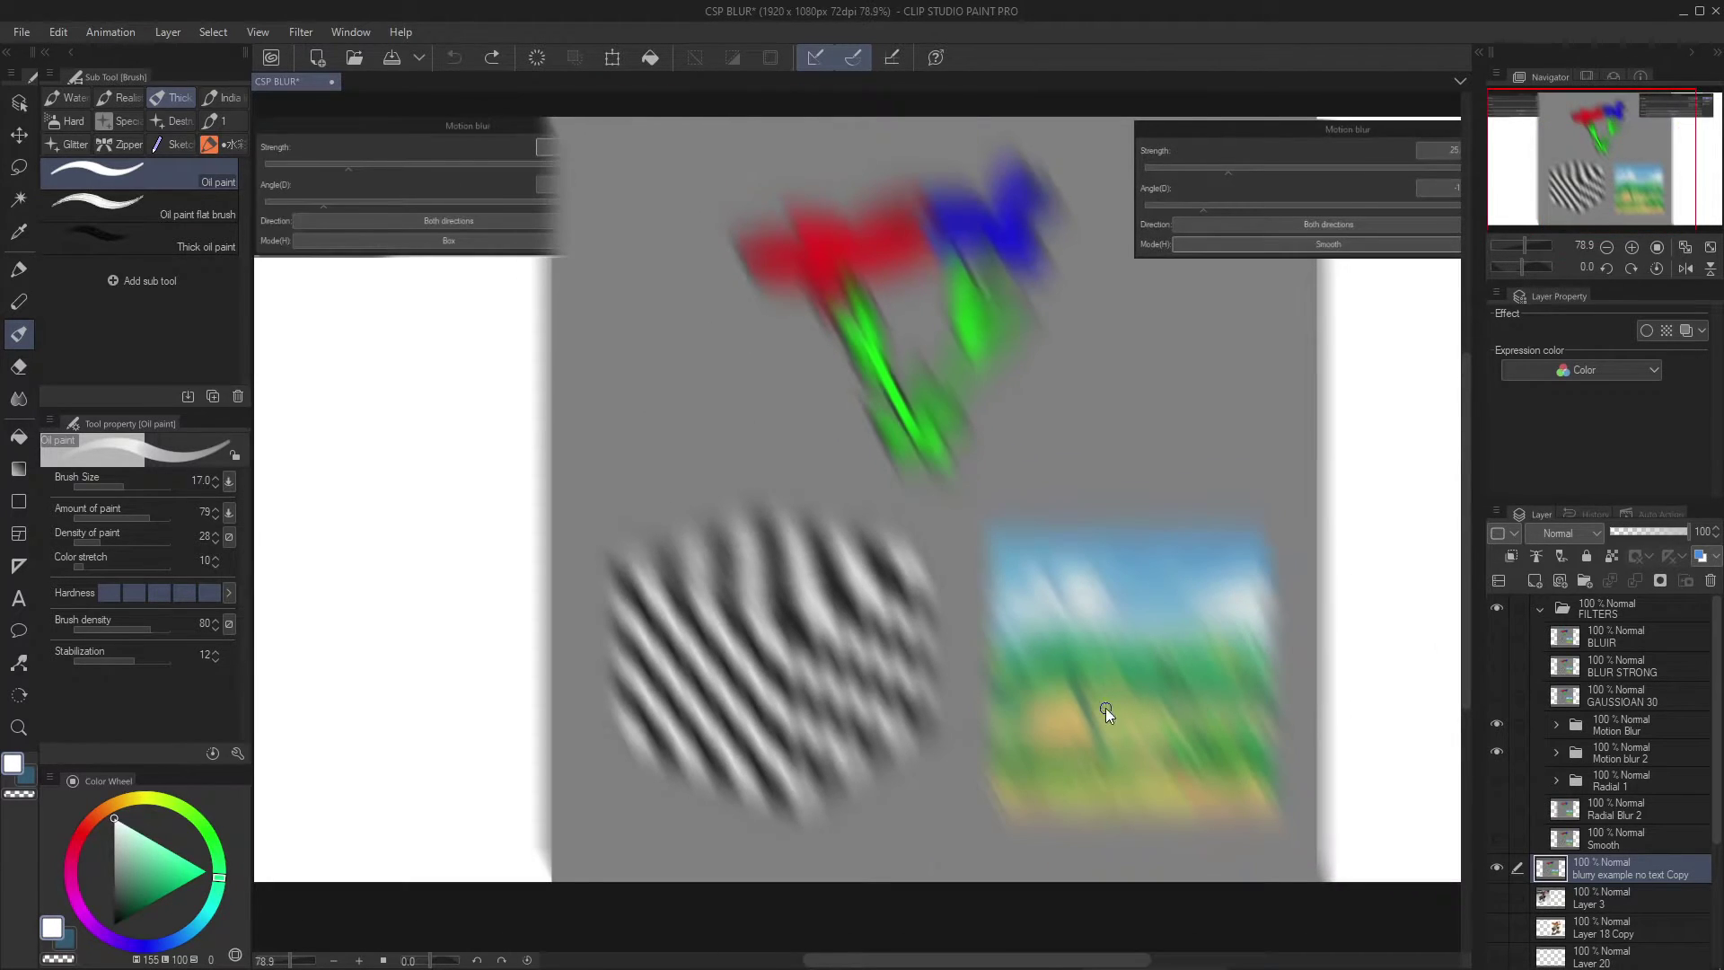
Hide the Motion Blur and Motion blur 2 example folders so only the unblurred sample image is displayed
scroll(1106, 707, down, 1)
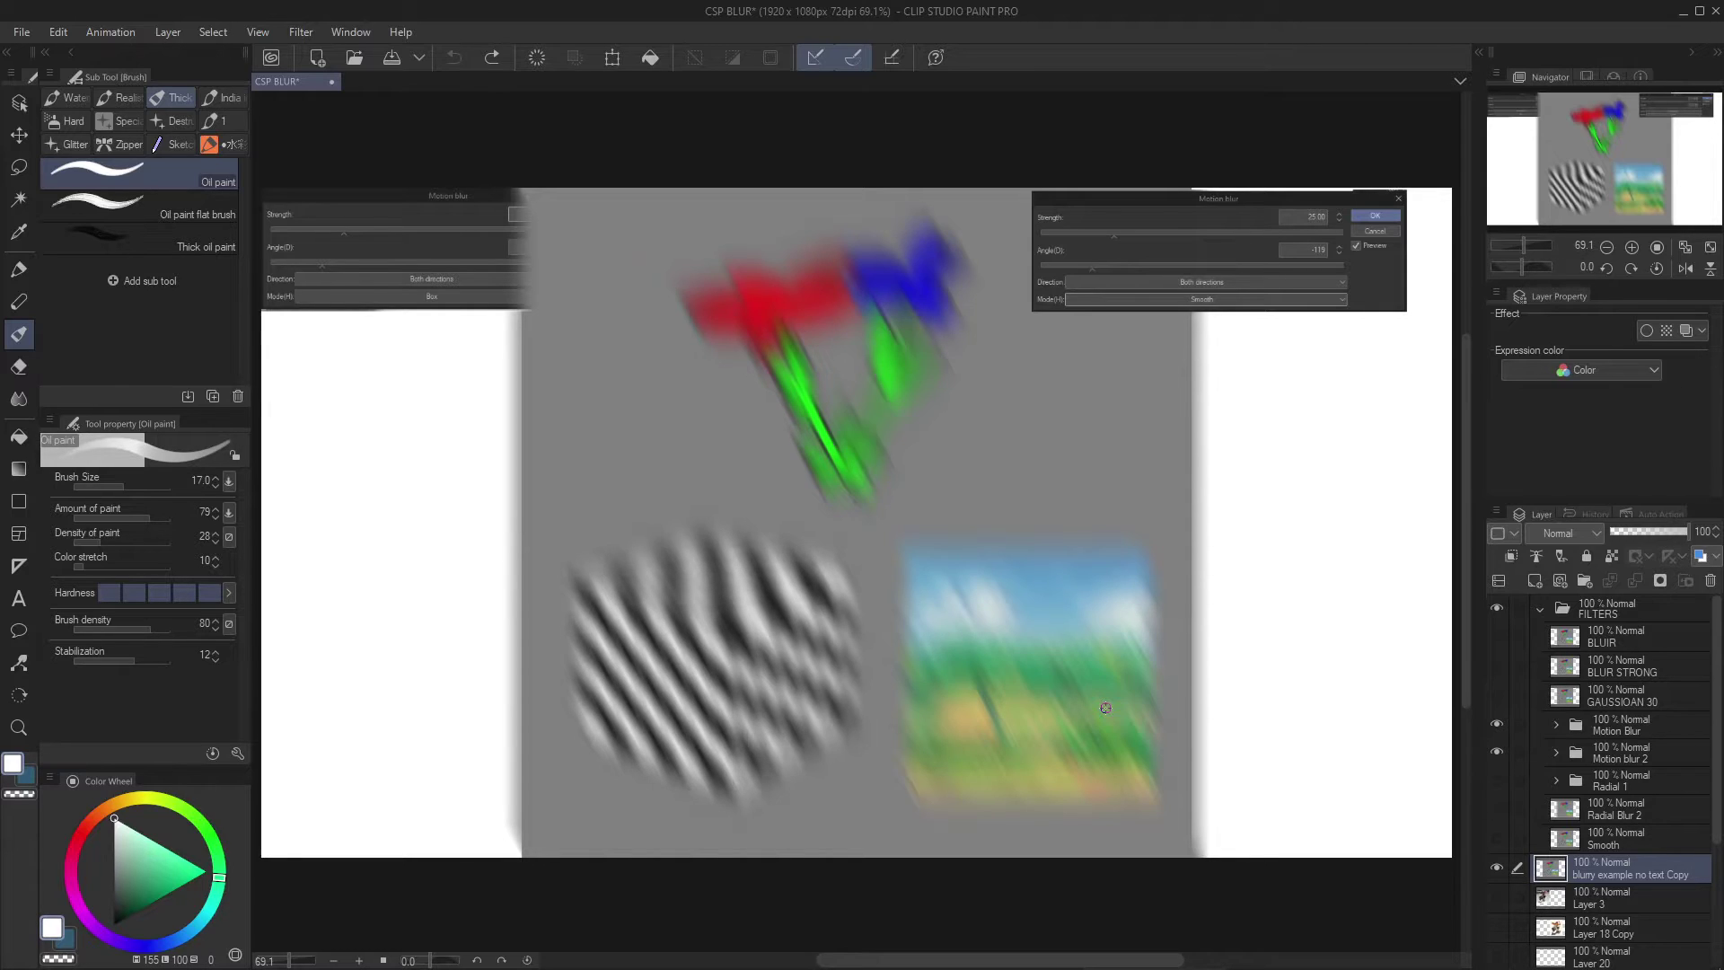
click(1496, 724)
click(1499, 751)
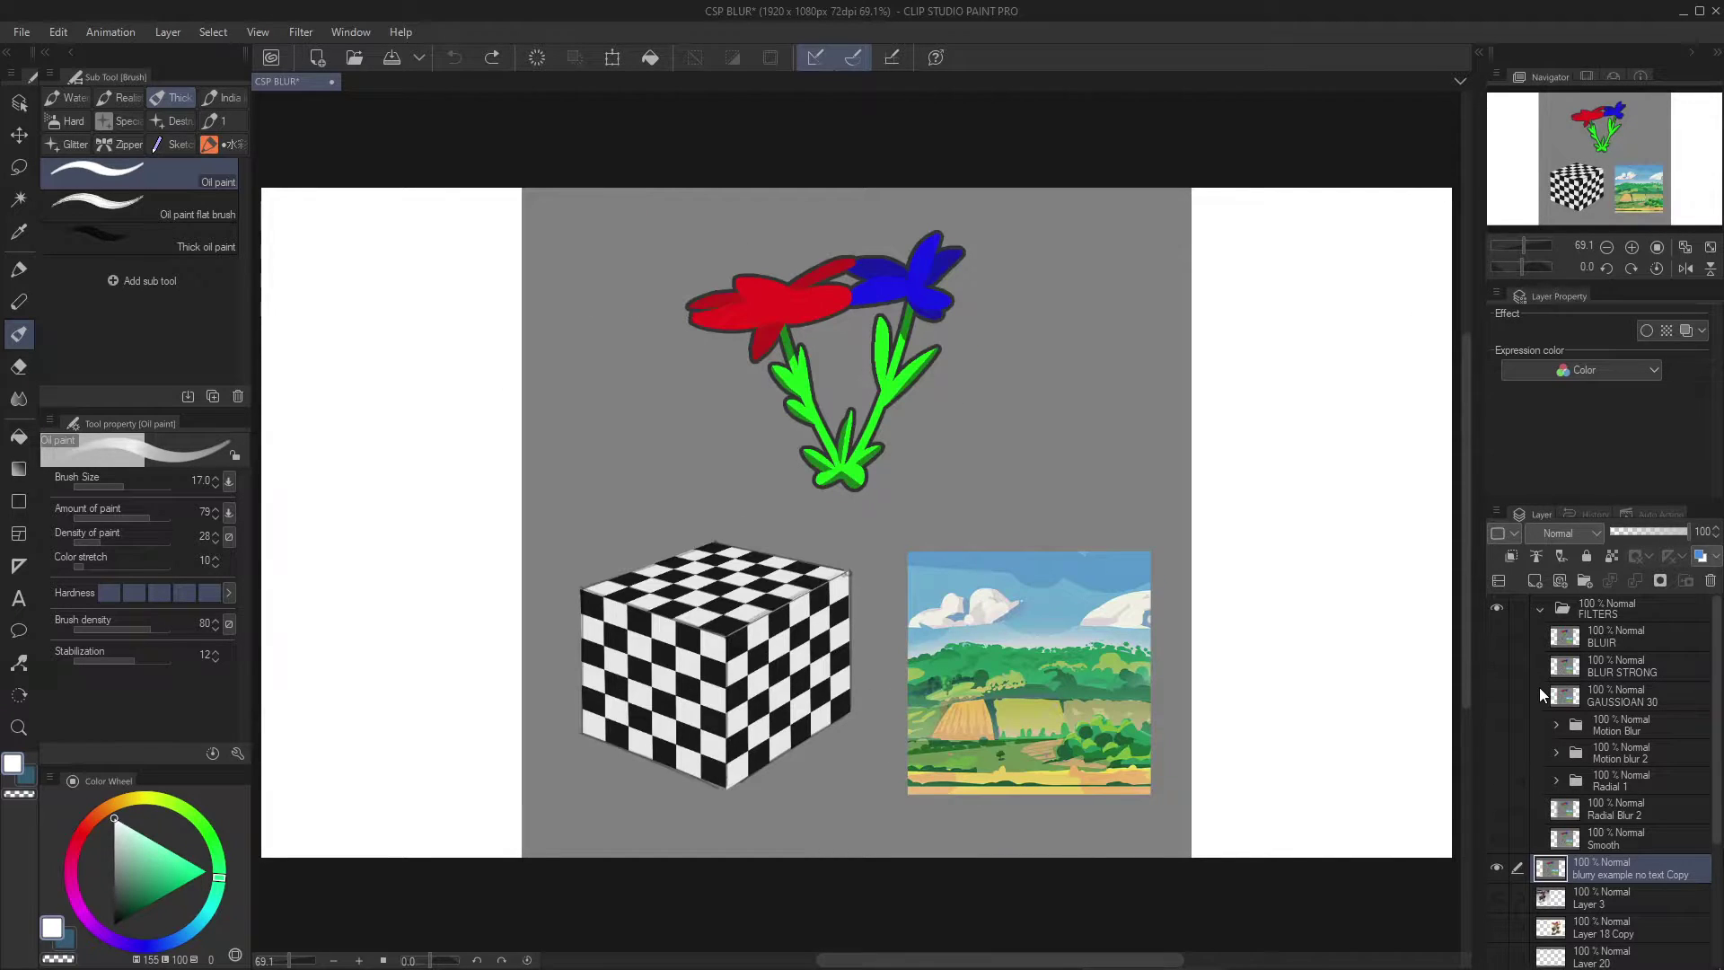
Preview the Radial blur filter at strength 10.00, move its centre from beside the landscape up to the flower, and cancel the filter
click(301, 32)
mouse_move(350, 55)
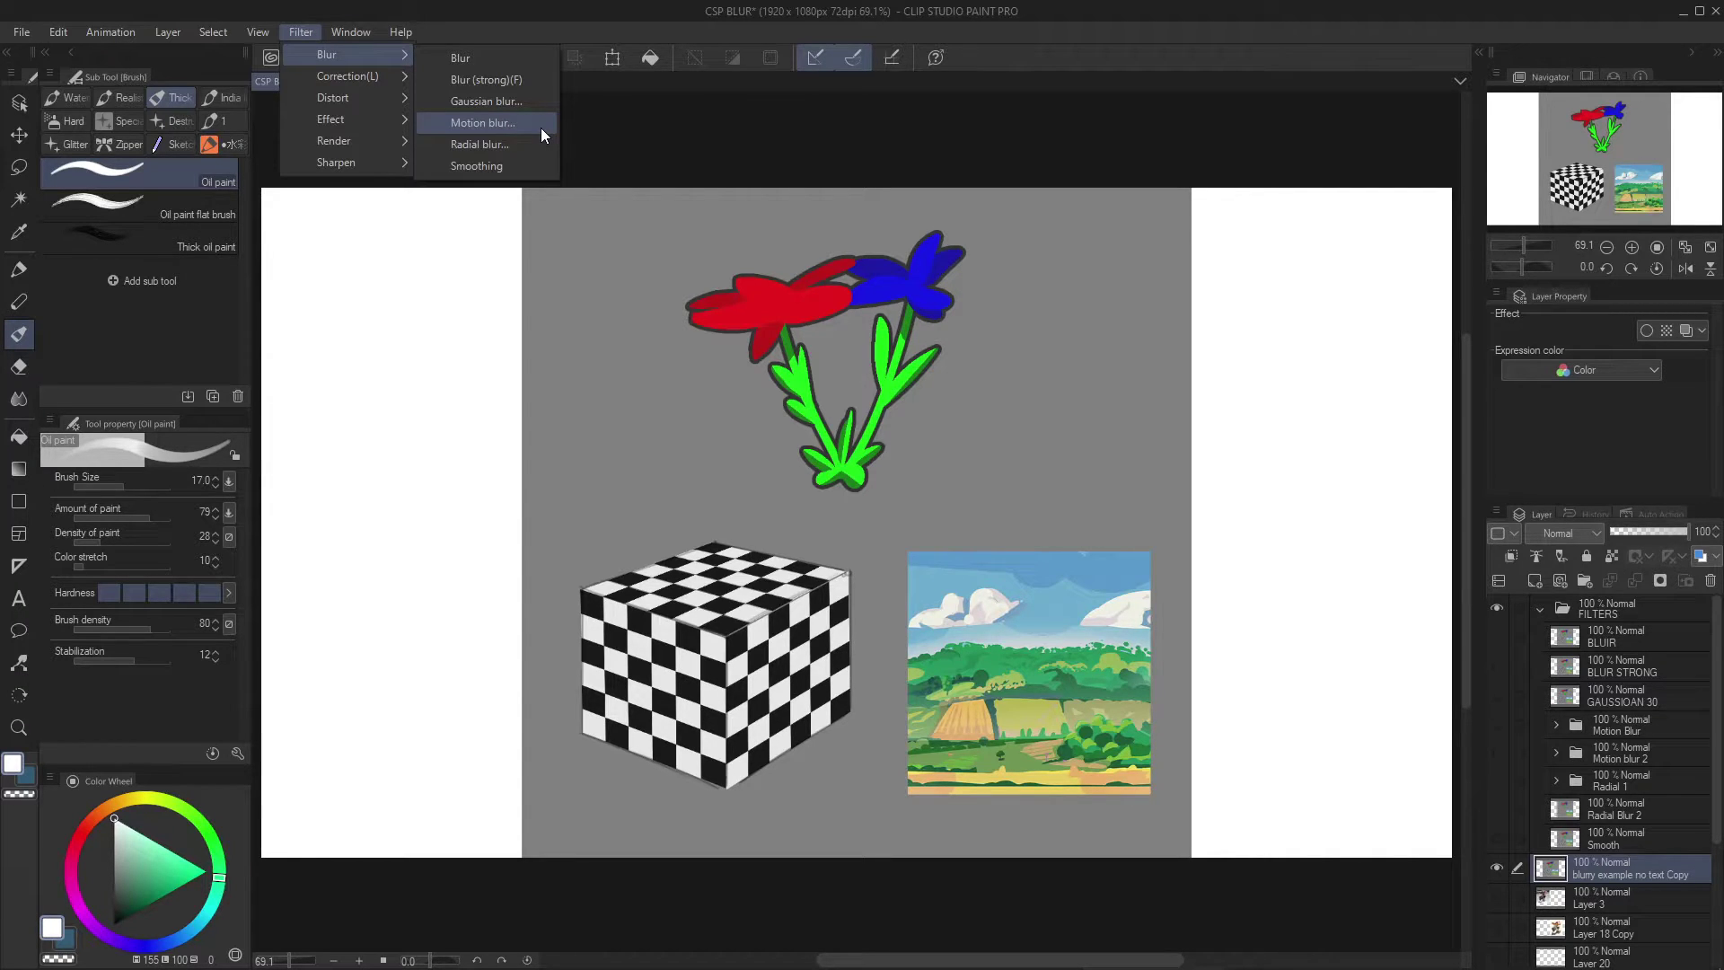
click(493, 145)
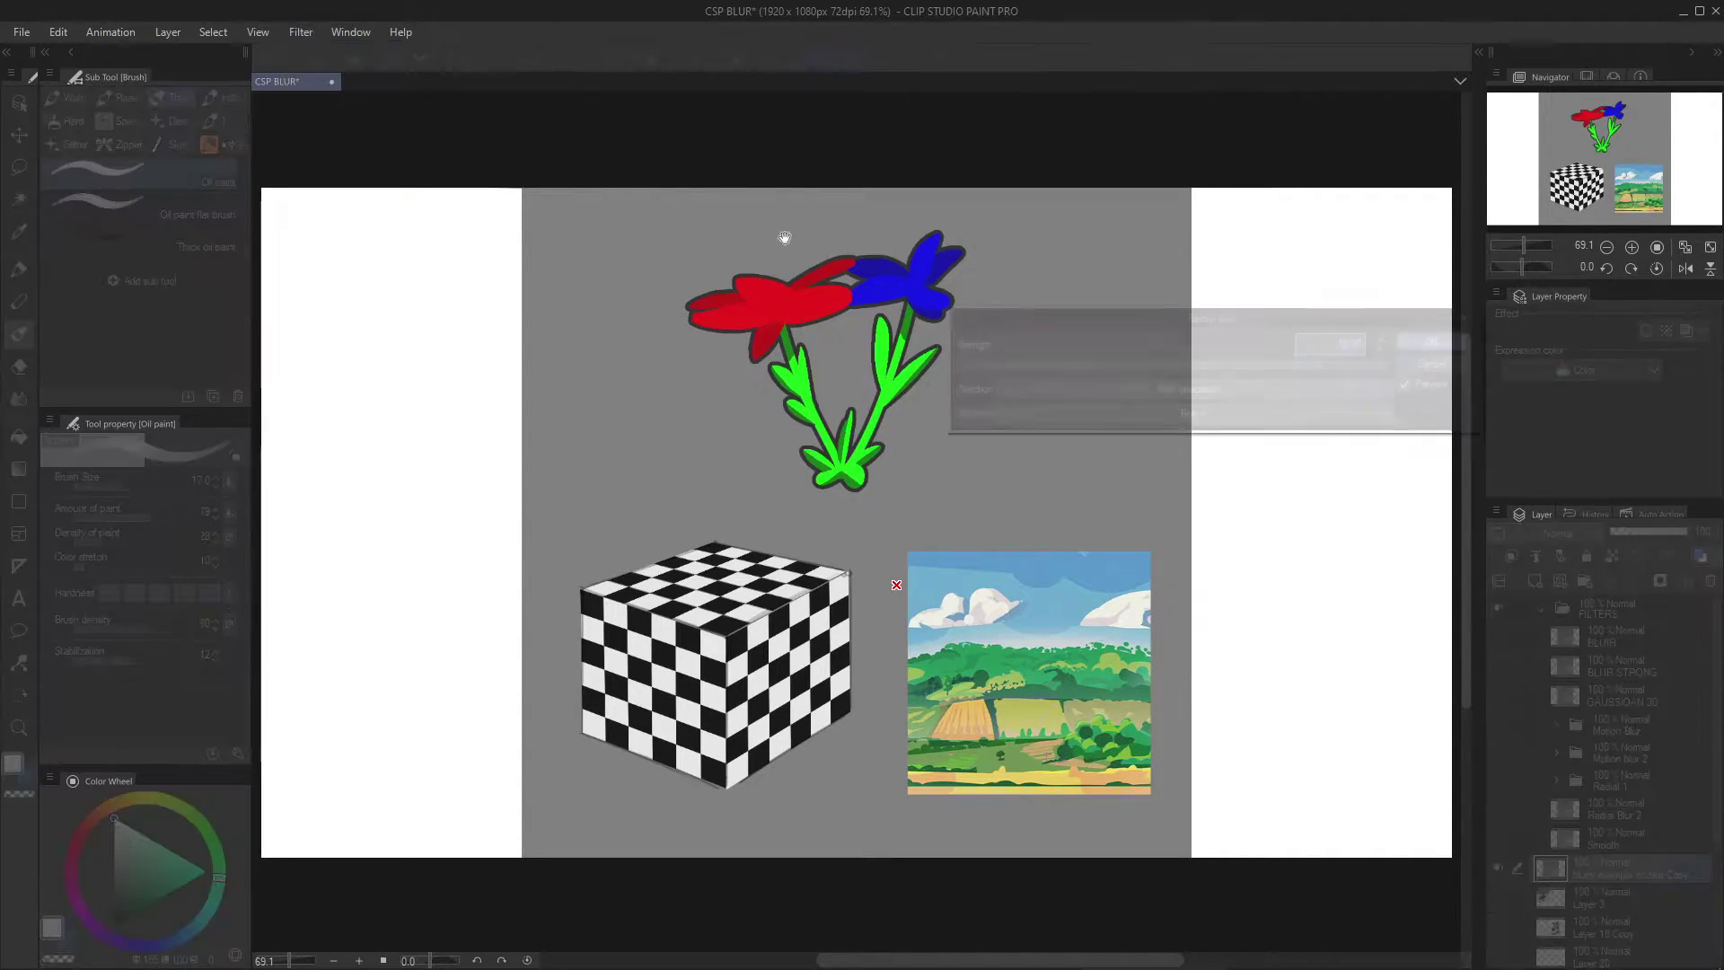
drag(1166, 321, 1344, 250)
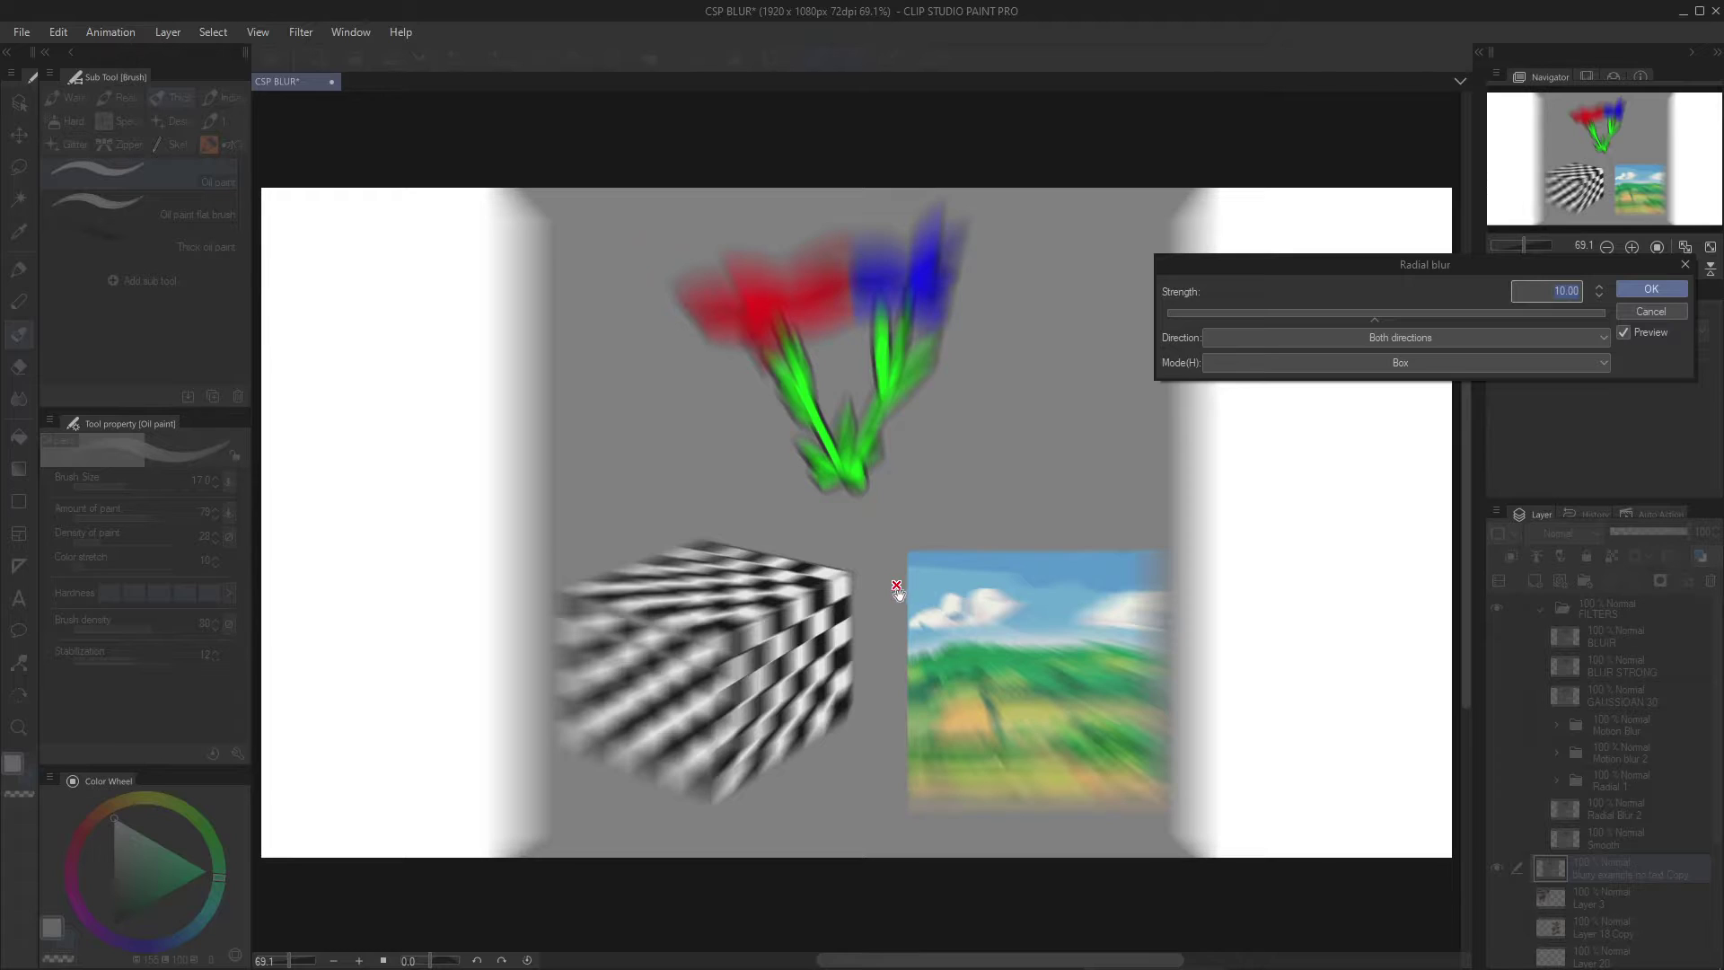
mouse_move(896, 586)
mouse_down()
mouse_move(789, 470)
mouse_move(616, 447)
mouse_move(844, 327)
mouse_up()
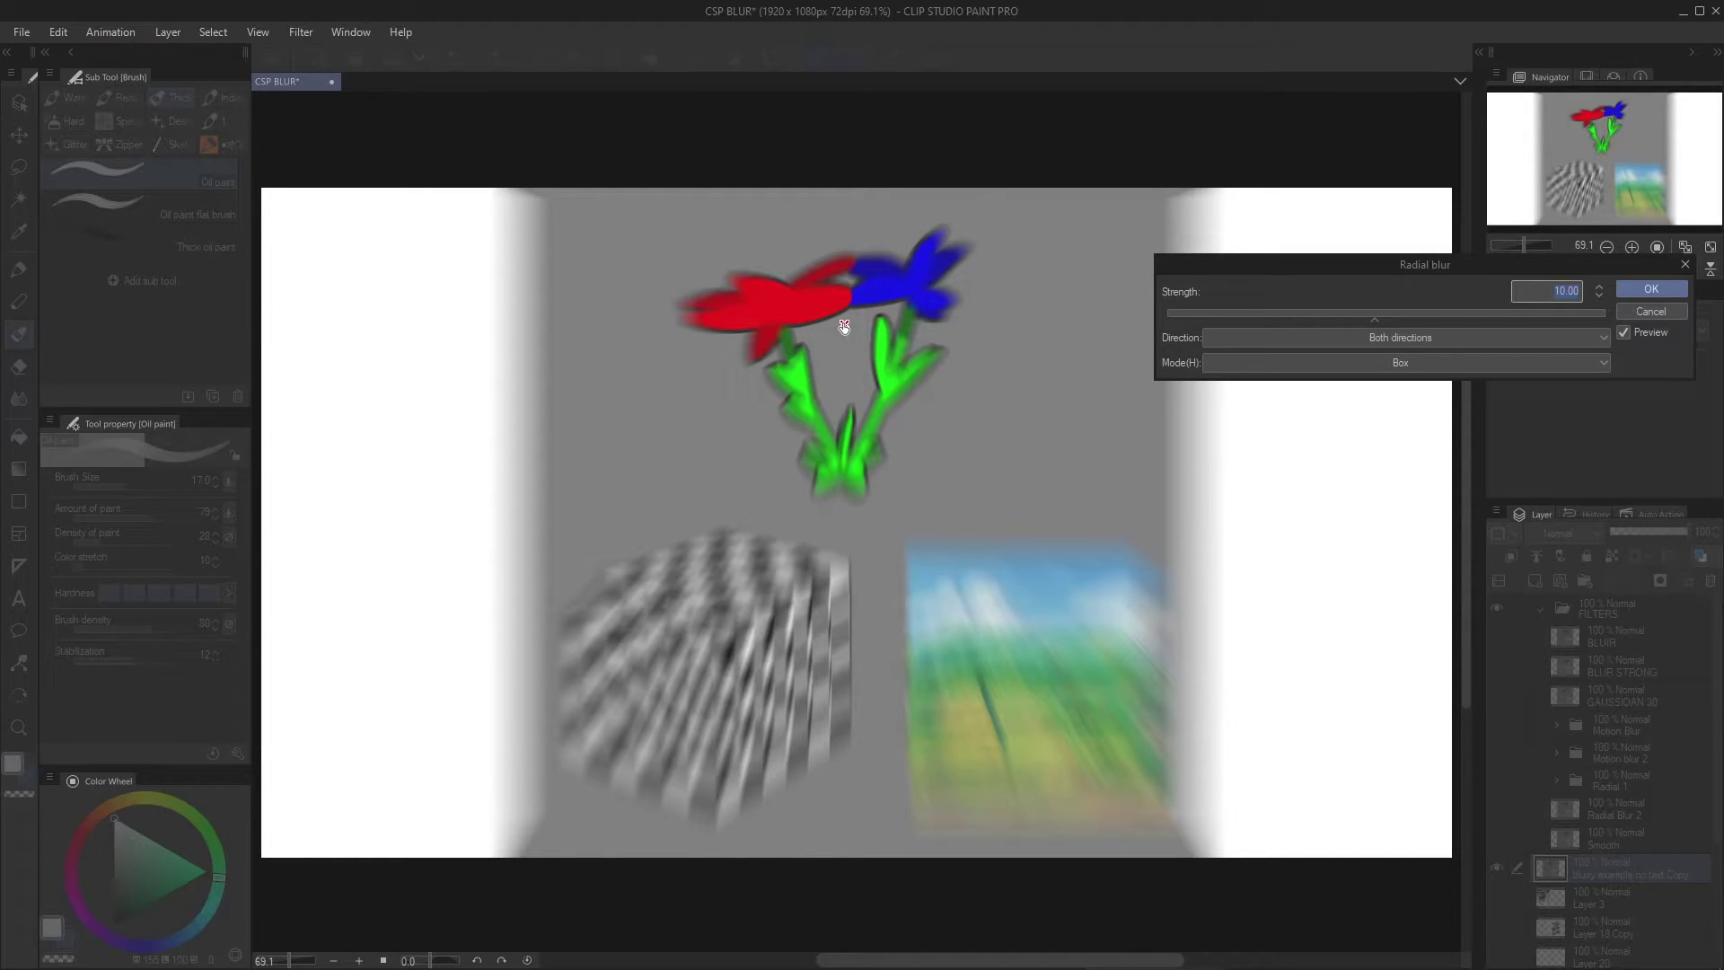
click(1636, 309)
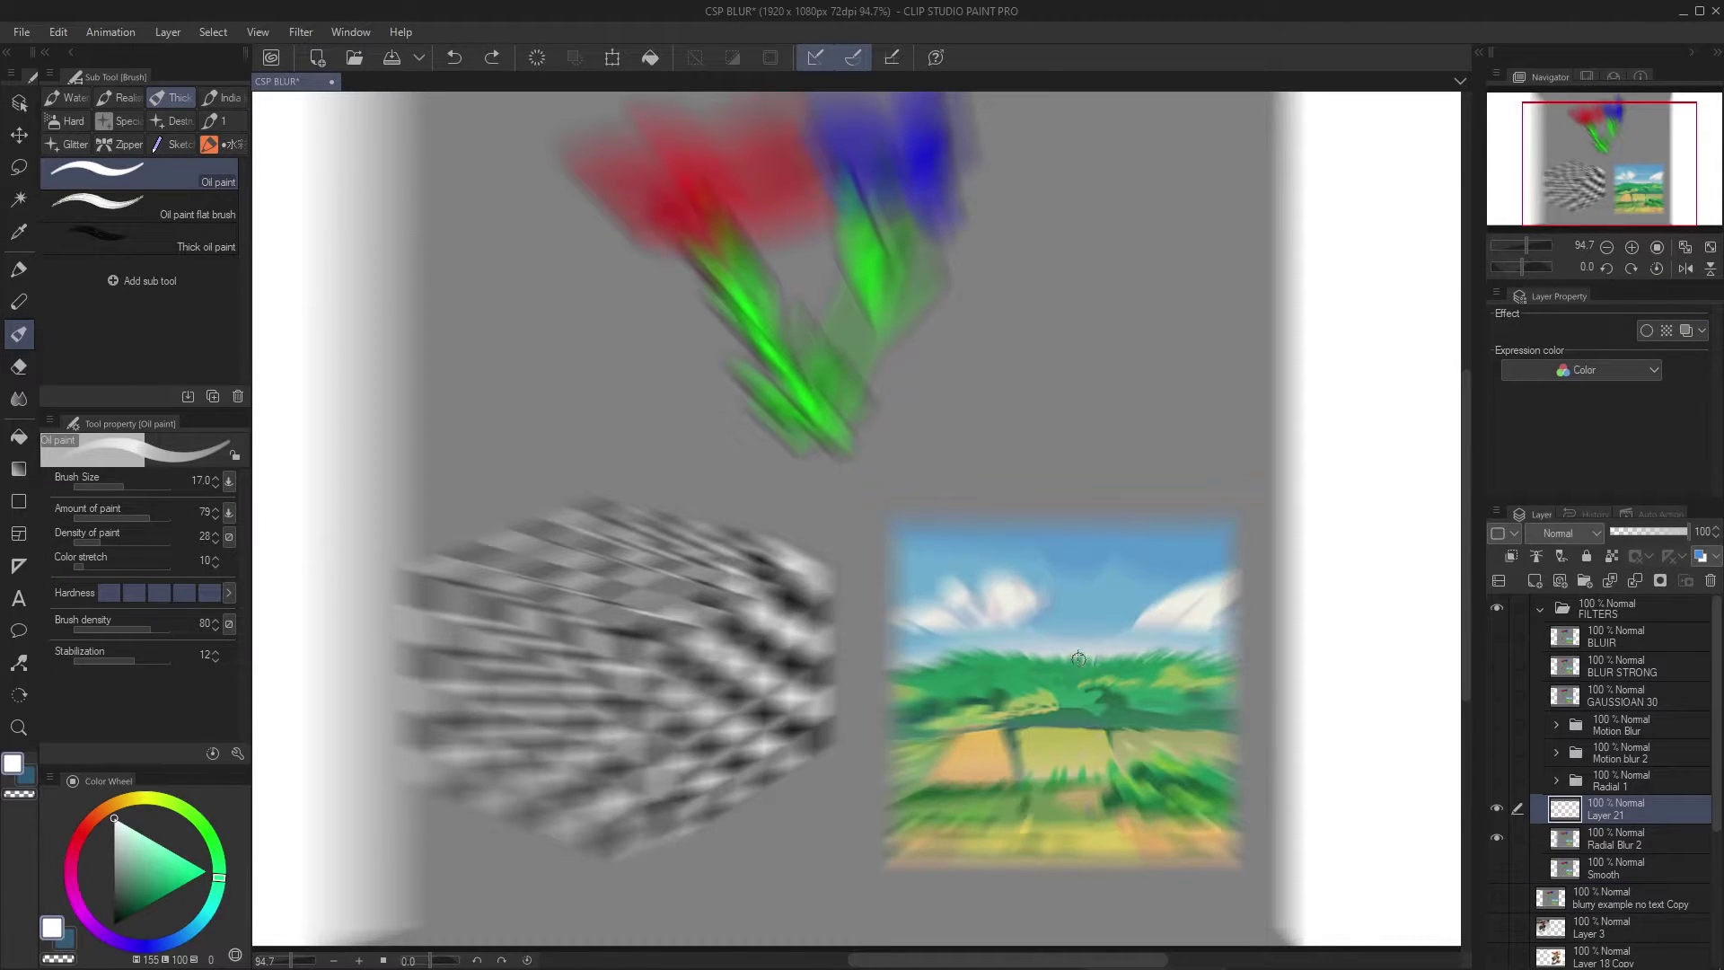
Draw guide strokes on Layer 21 over the radial blur example's landscape, cube and flower, undoing the unwanted strokes
mouse_move(1076, 655)
mouse_down()
mouse_move(1030, 716)
mouse_move(1087, 689)
mouse_up()
key(ctrl+z)
drag(1083, 618, 1078, 650)
drag(688, 646, 885, 590)
mouse_move(671, 515)
mouse_down()
mouse_move(508, 522)
mouse_move(605, 463)
mouse_up()
key(ctrl+z)
drag(992, 198, 751, 423)
drag(939, 670, 939, 448)
mouse_move(831, 700)
mouse_down()
mouse_move(1118, 498)
mouse_move(1213, 719)
mouse_up()
key(ctrl+z)
Apply the Smoothing filter to the blurry example no text Copy layer
click(301, 33)
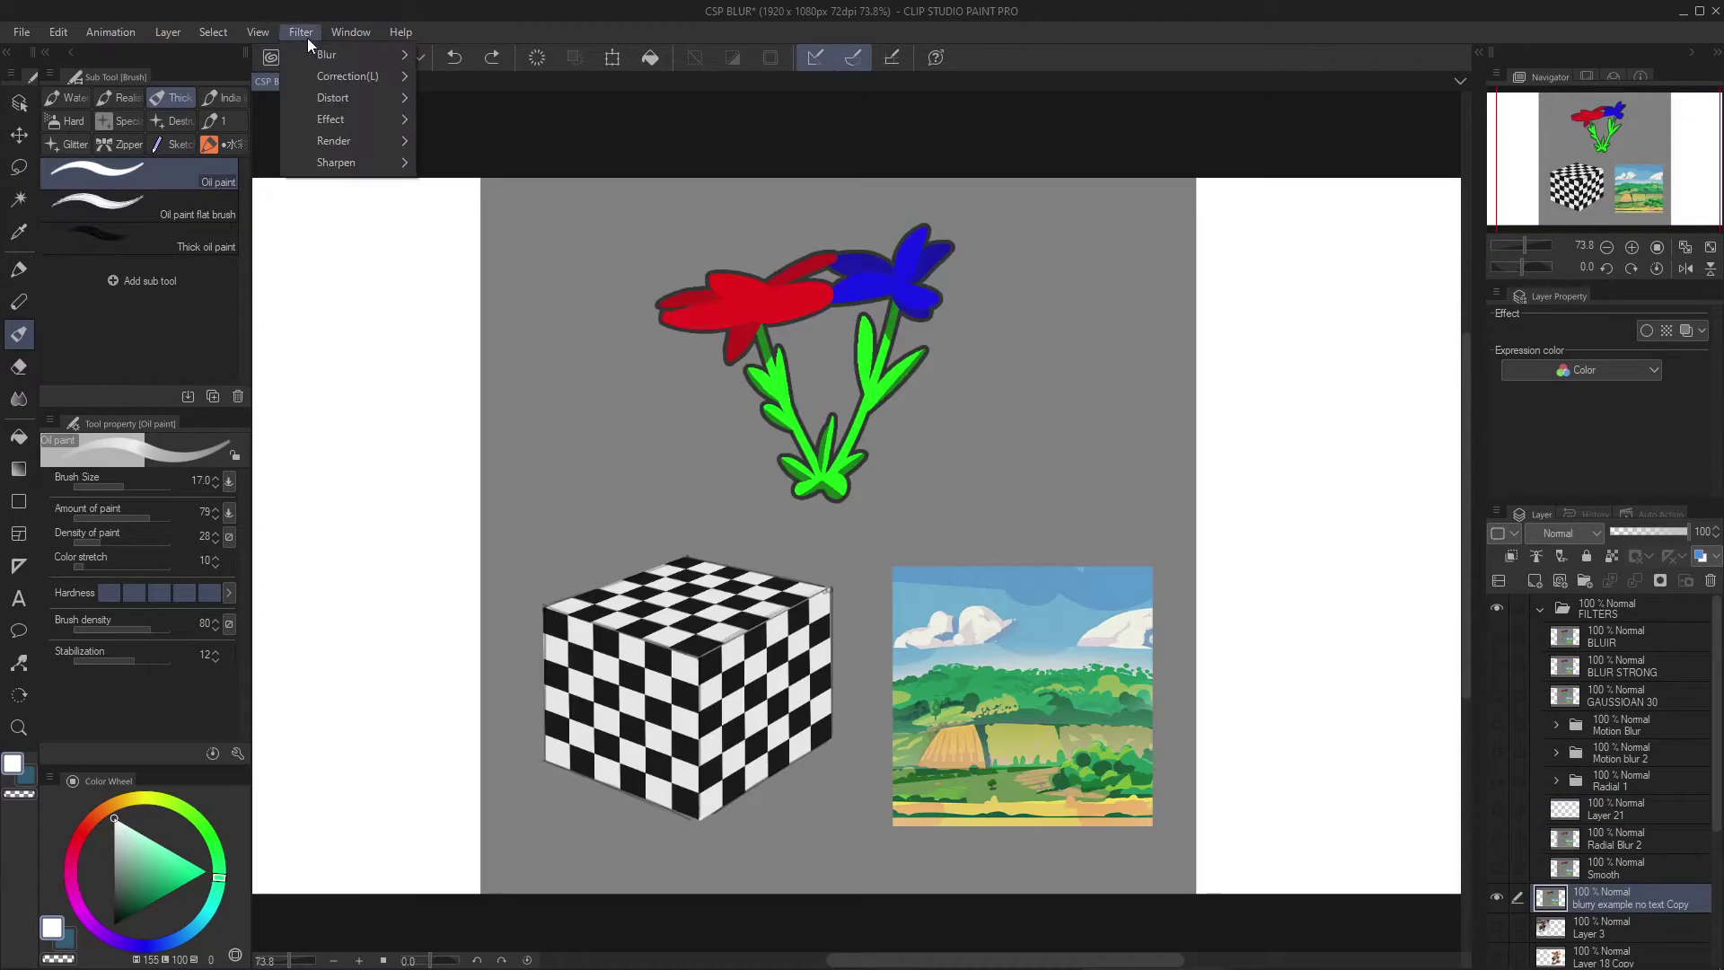
mouse_move(319, 55)
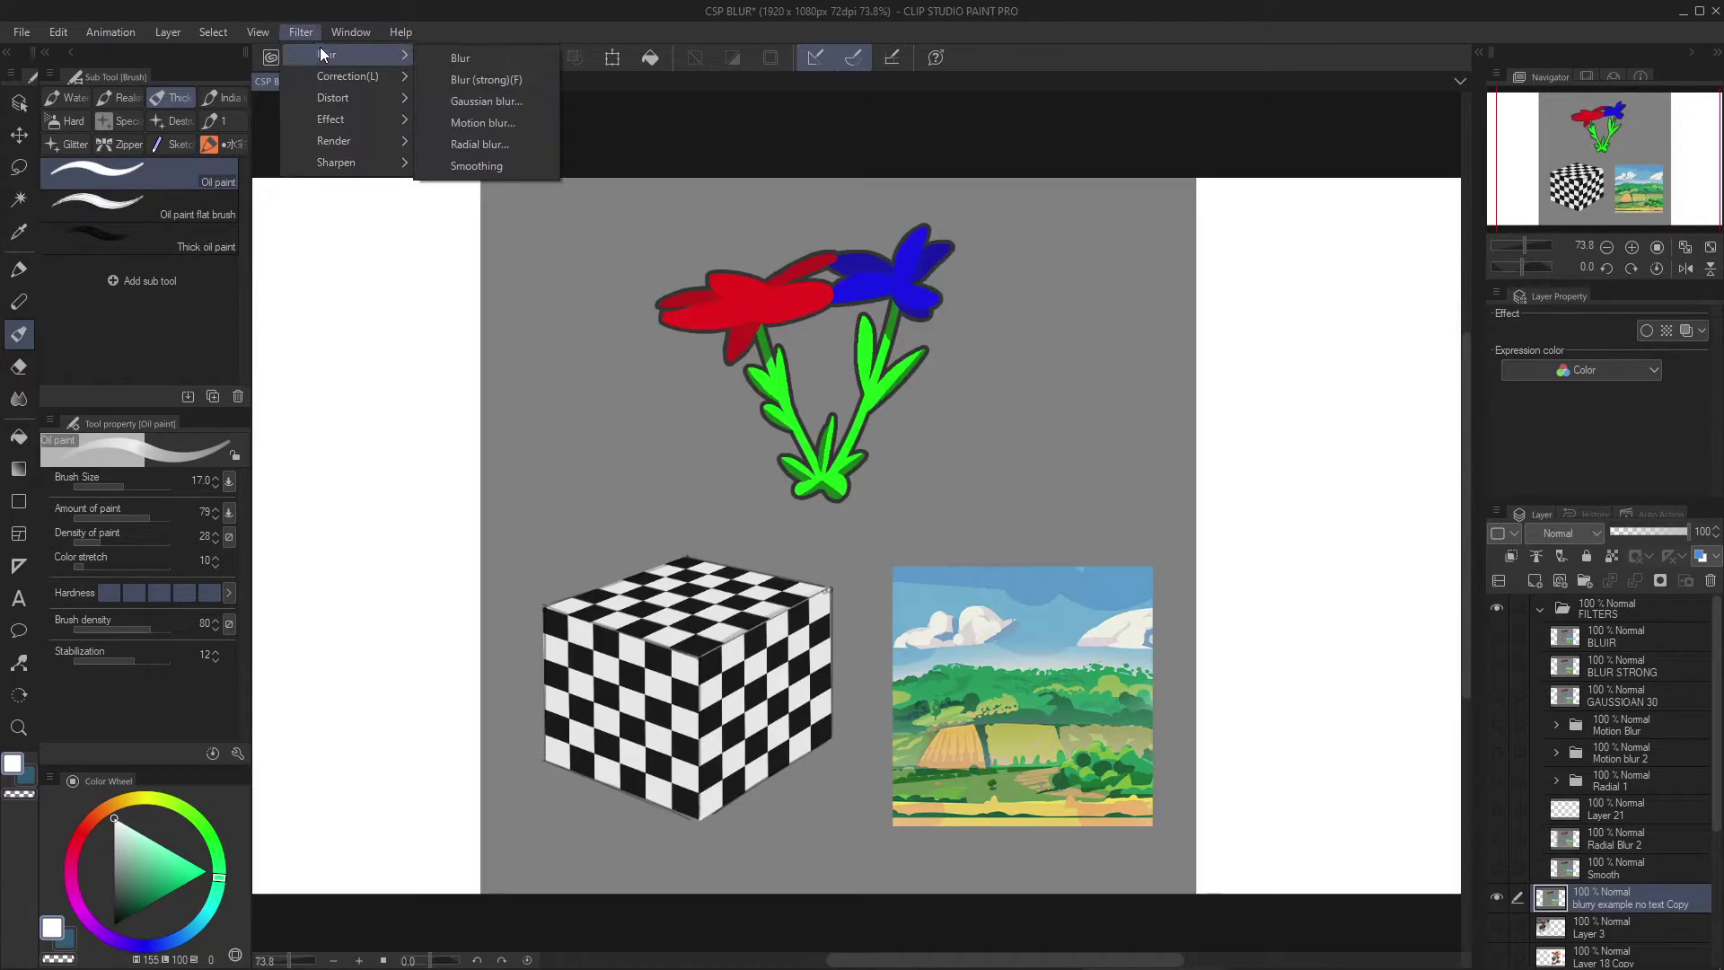
click(503, 165)
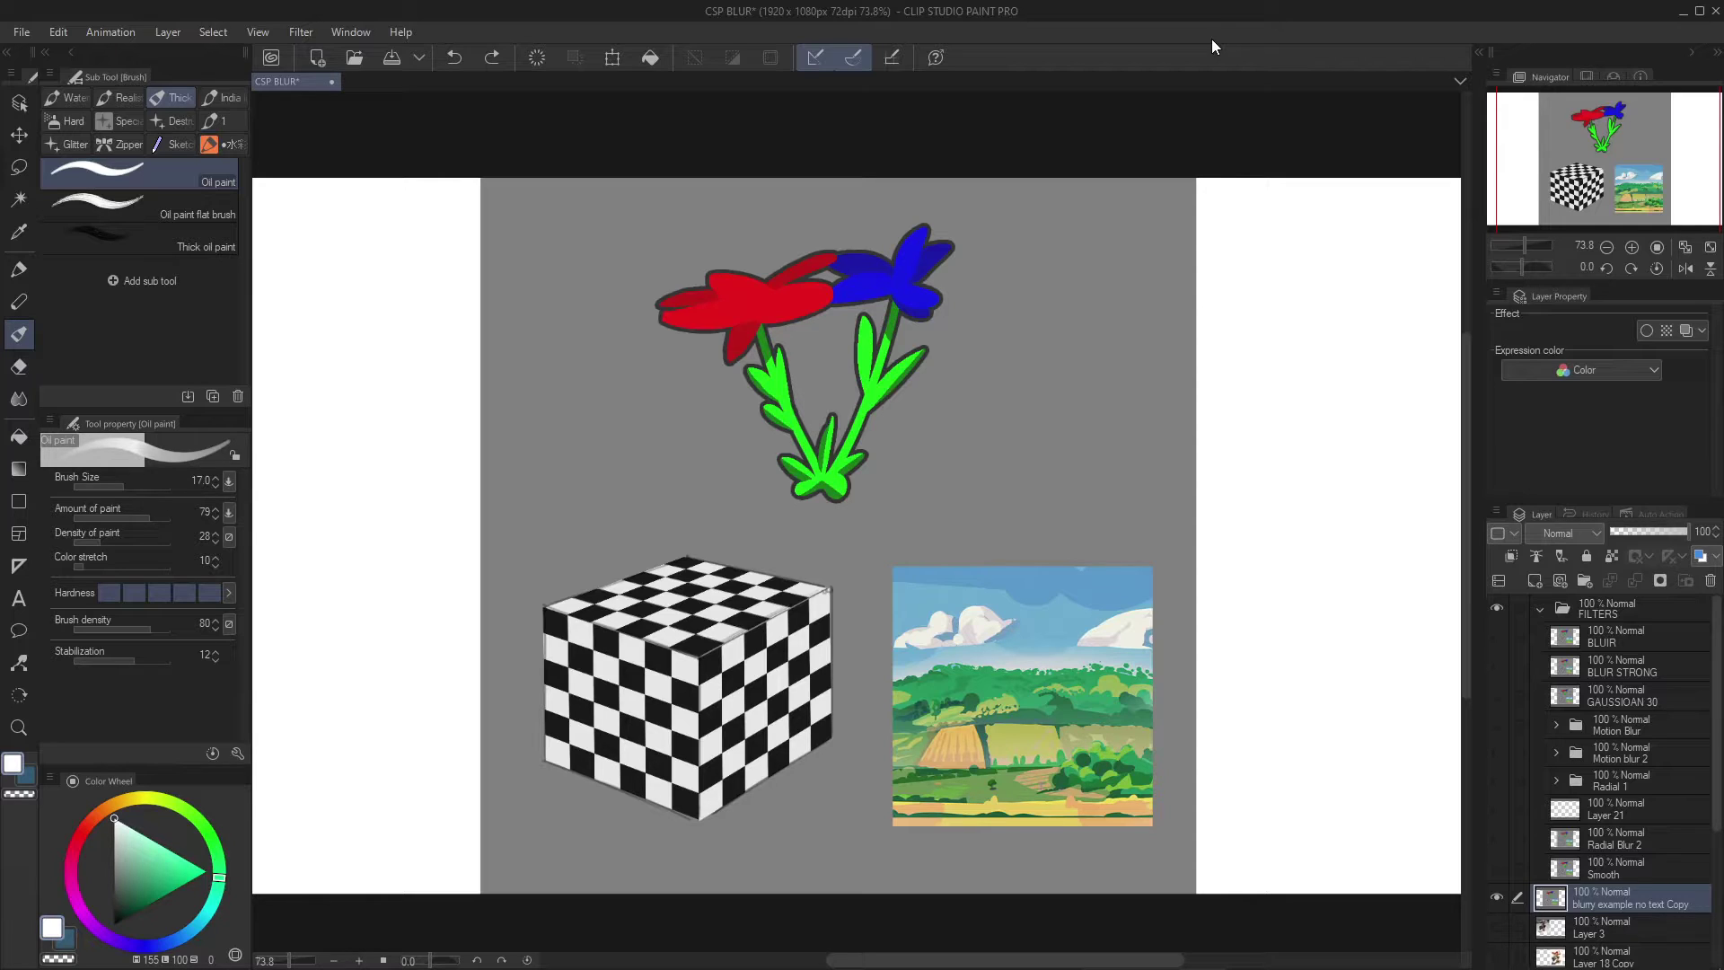
Create a layer above the sample image and draw a black stroke with the size 60 textured pencil brush at the lowest anti-aliasing level
key(ctrl+shift+n)
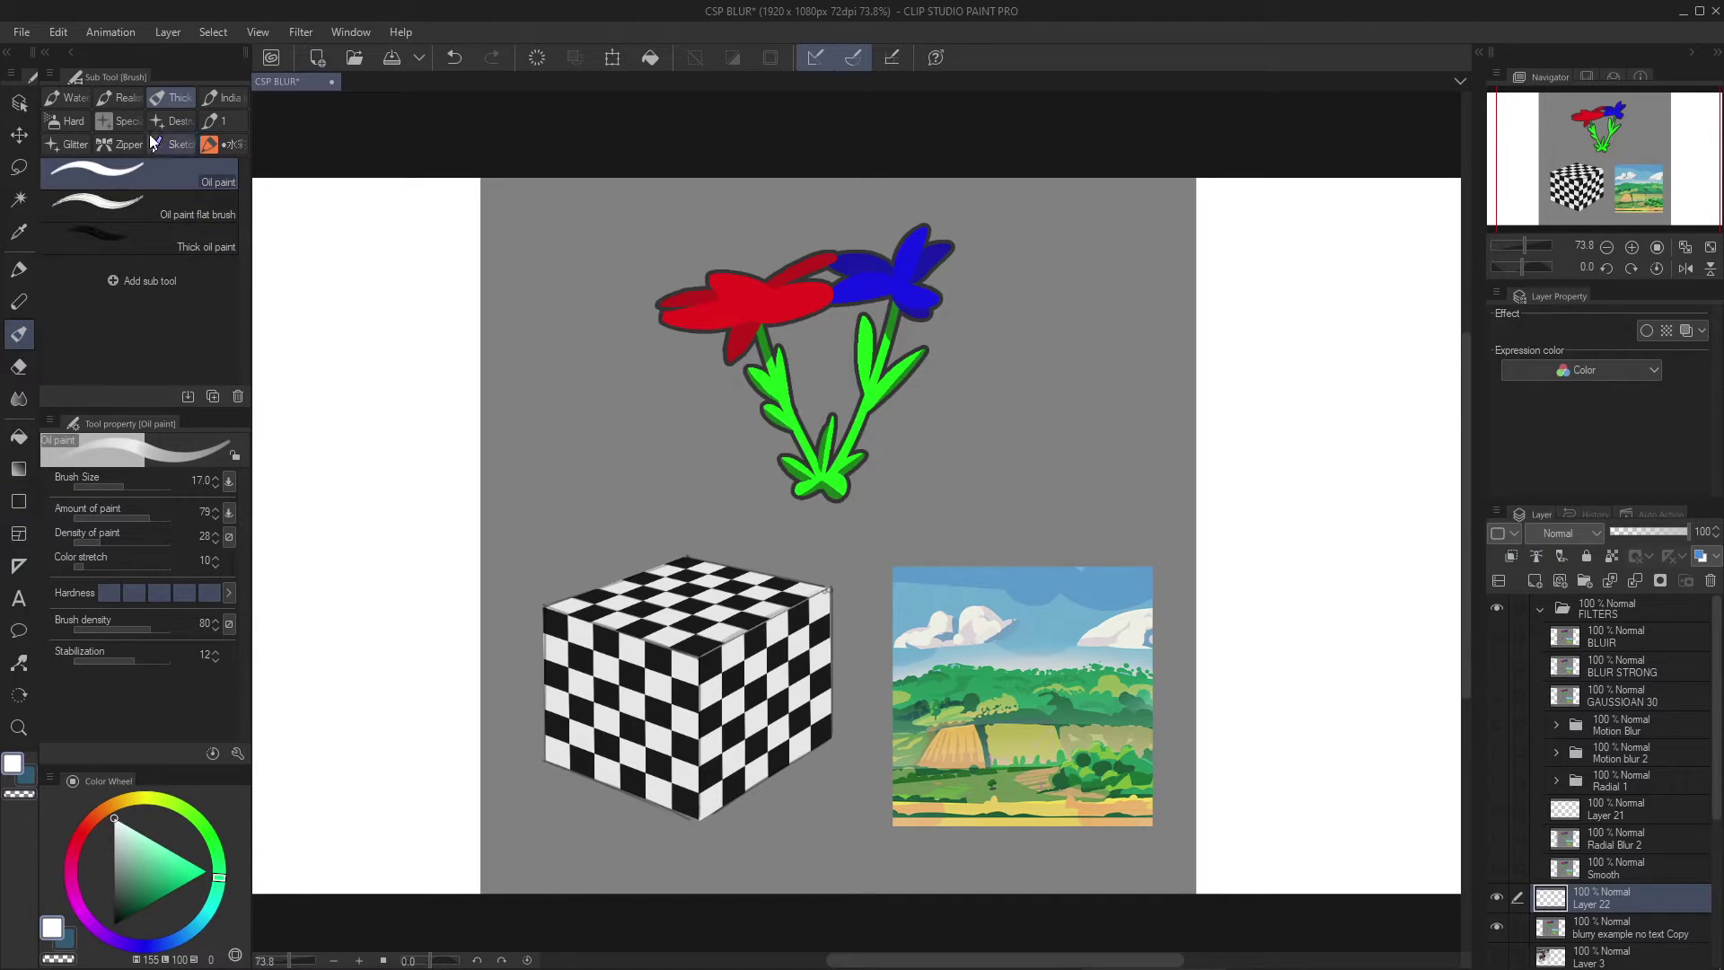
click(208, 105)
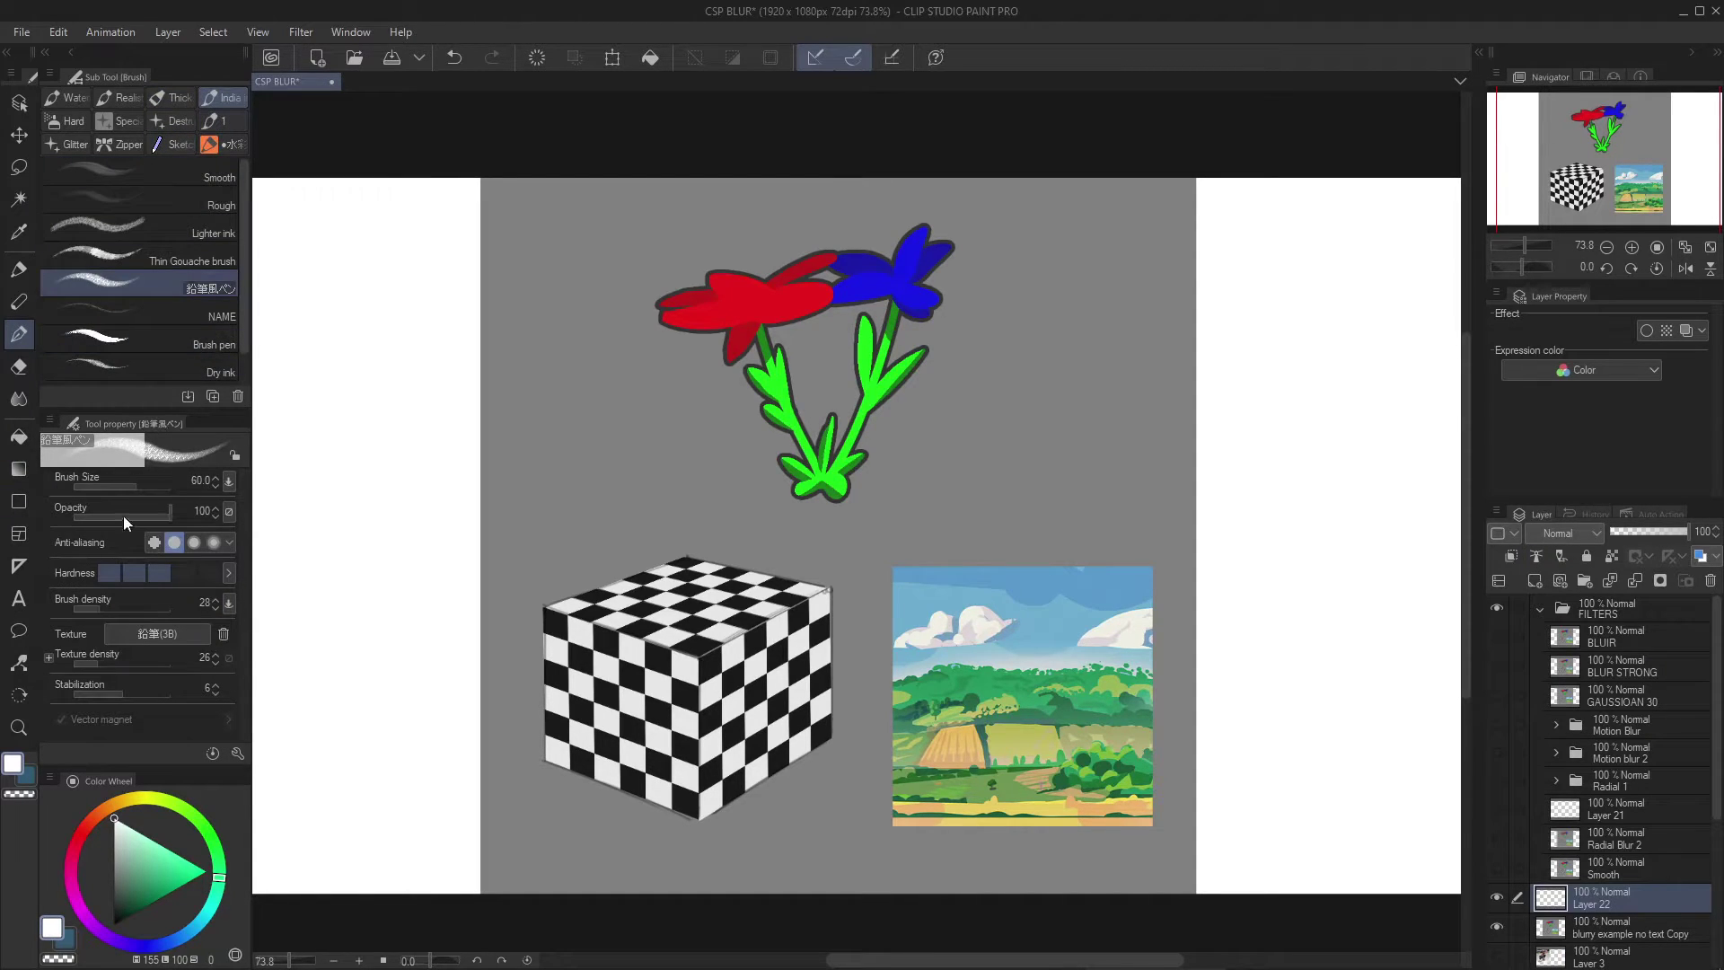
drag(511, 343, 819, 357)
scroll(631, 325, up, 11)
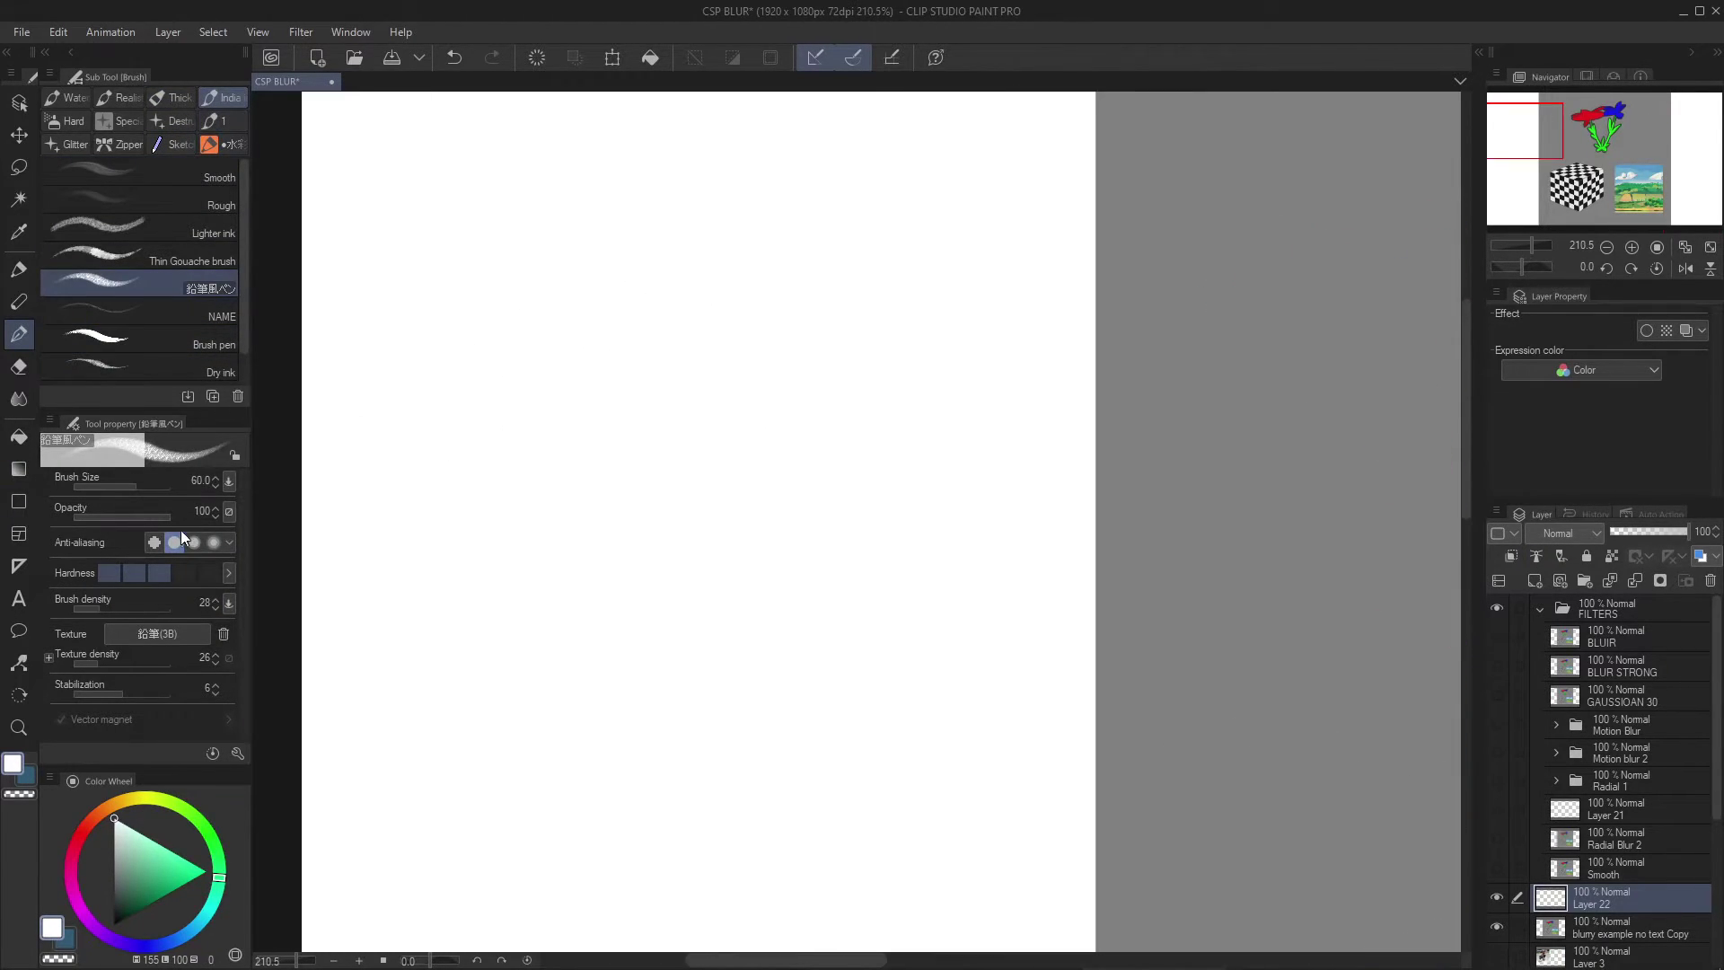
click(155, 542)
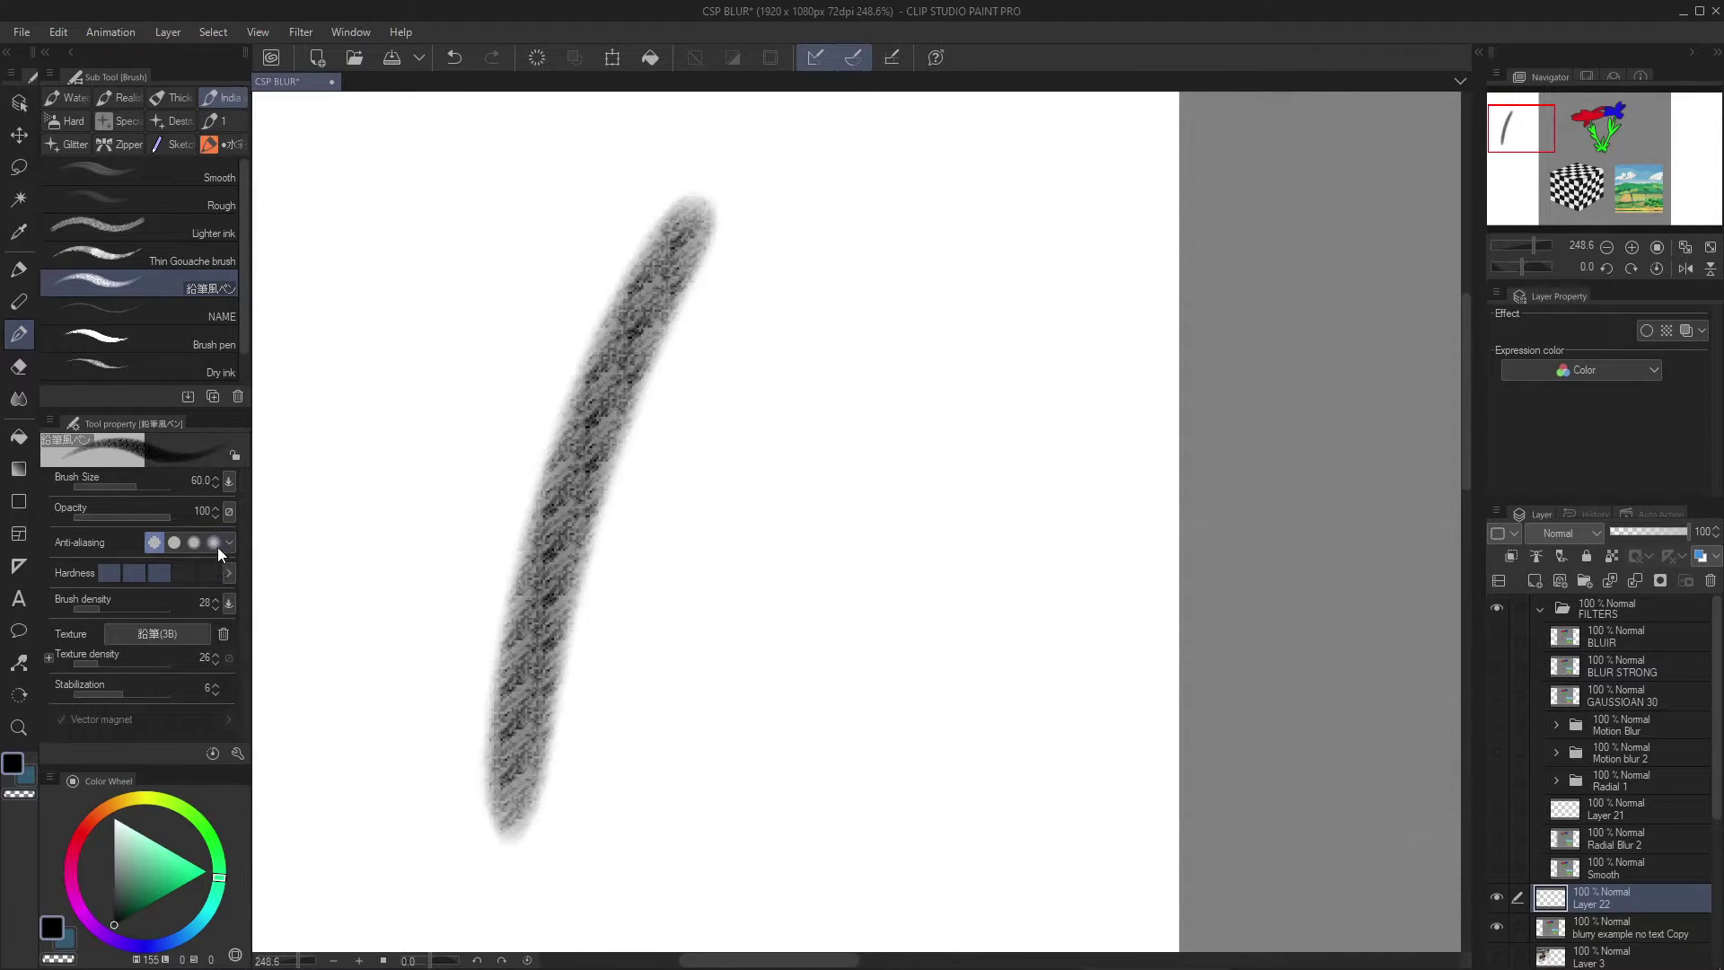
Set the brush's anti-aliasing to the strongest level, draw a second stroke beside the first, and compare their edges up close
click(214, 543)
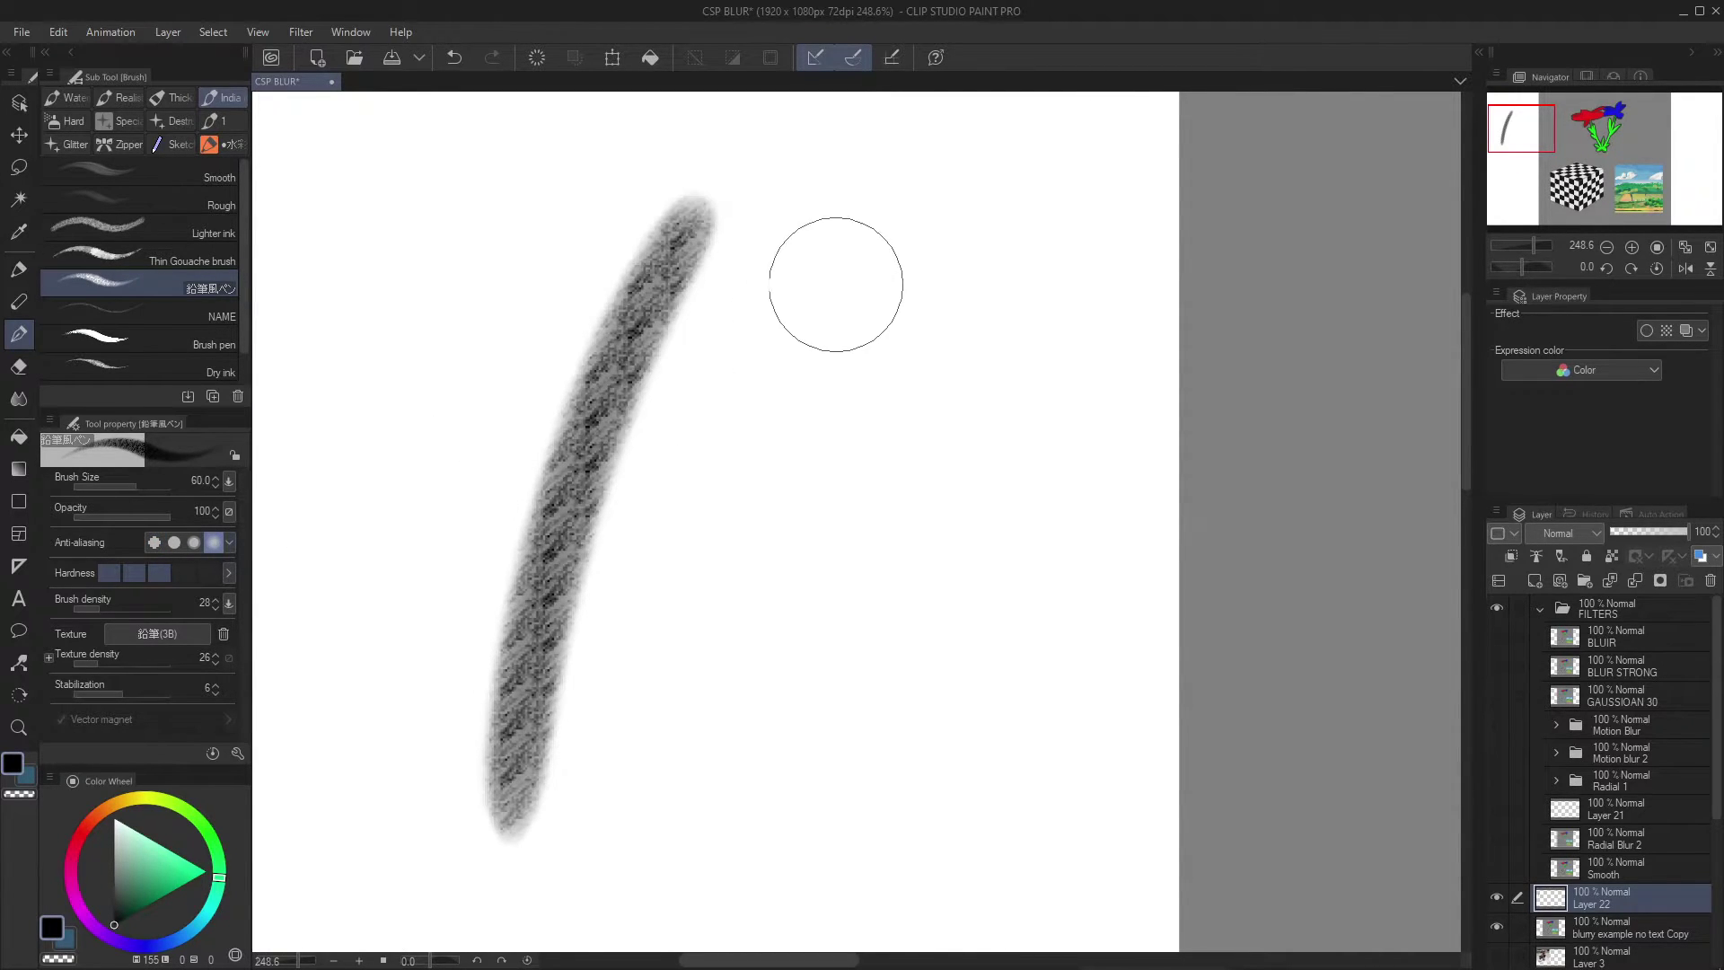
drag(835, 241, 620, 827)
scroll(801, 369, up, 10)
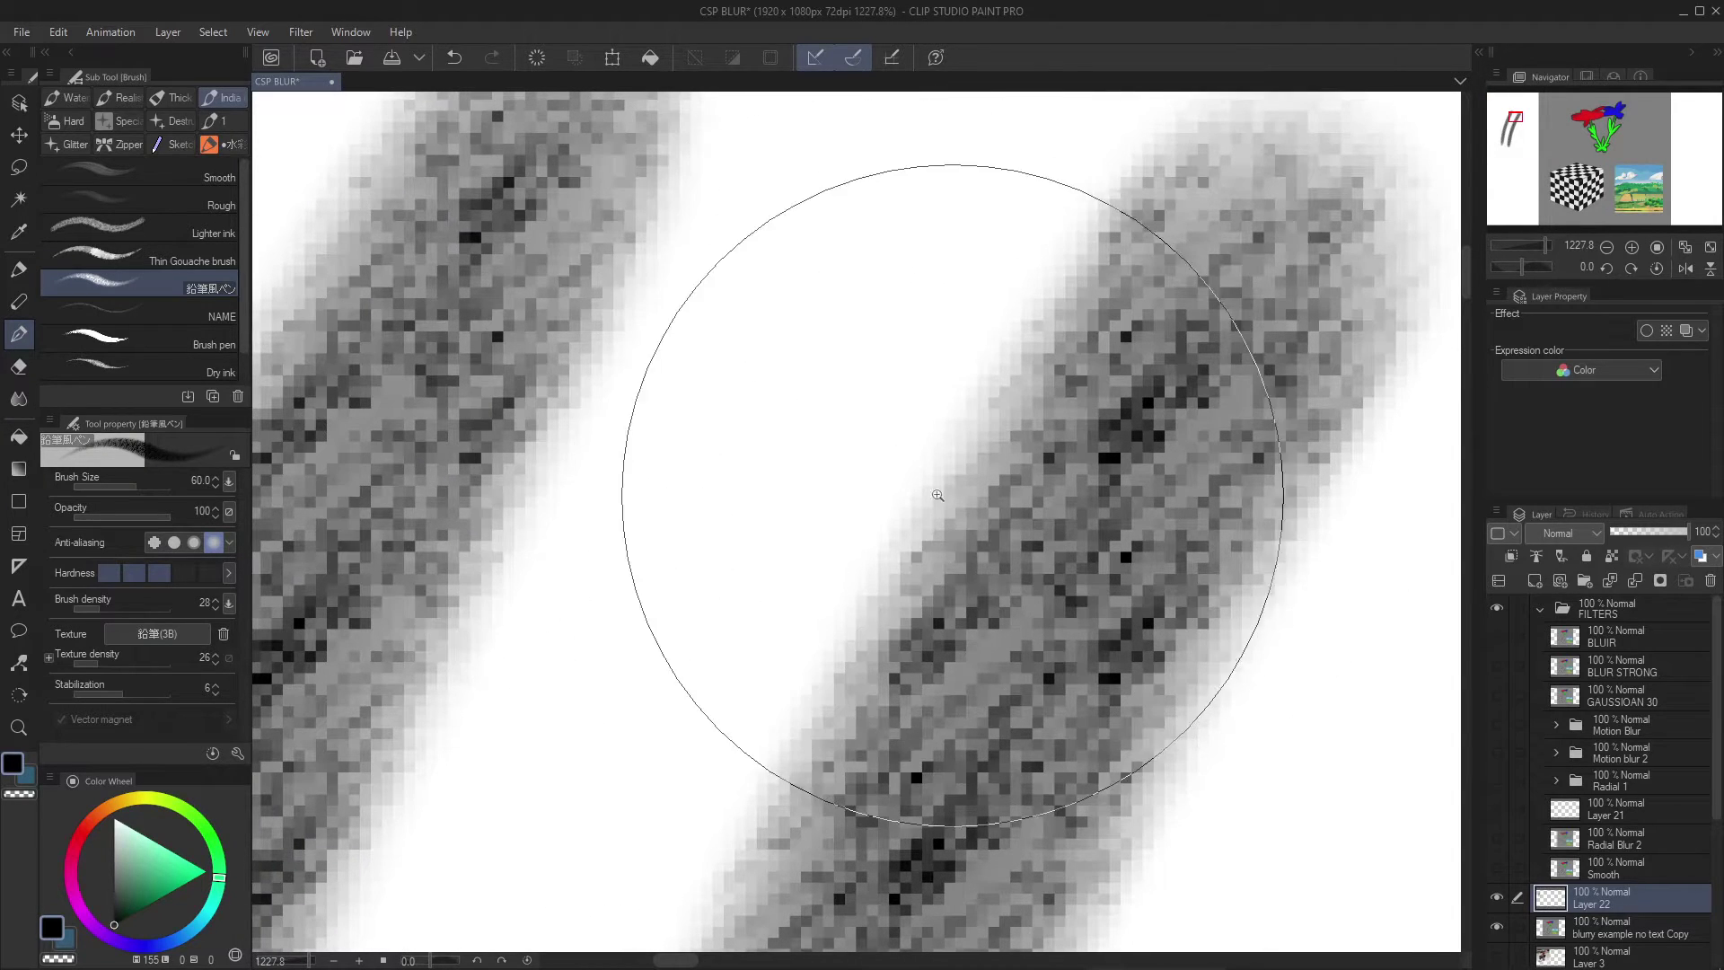
scroll(884, 507, down, 6)
Toggle the Smooth example layer to compare the flower's leaf edges with and without smoothing
drag(918, 492, 808, 496)
drag(1042, 485, 480, 469)
mouse_move(1055, 516)
mouse_down()
mouse_move(991, 429)
mouse_move(970, 524)
mouse_move(1039, 458)
mouse_move(992, 475)
mouse_up()
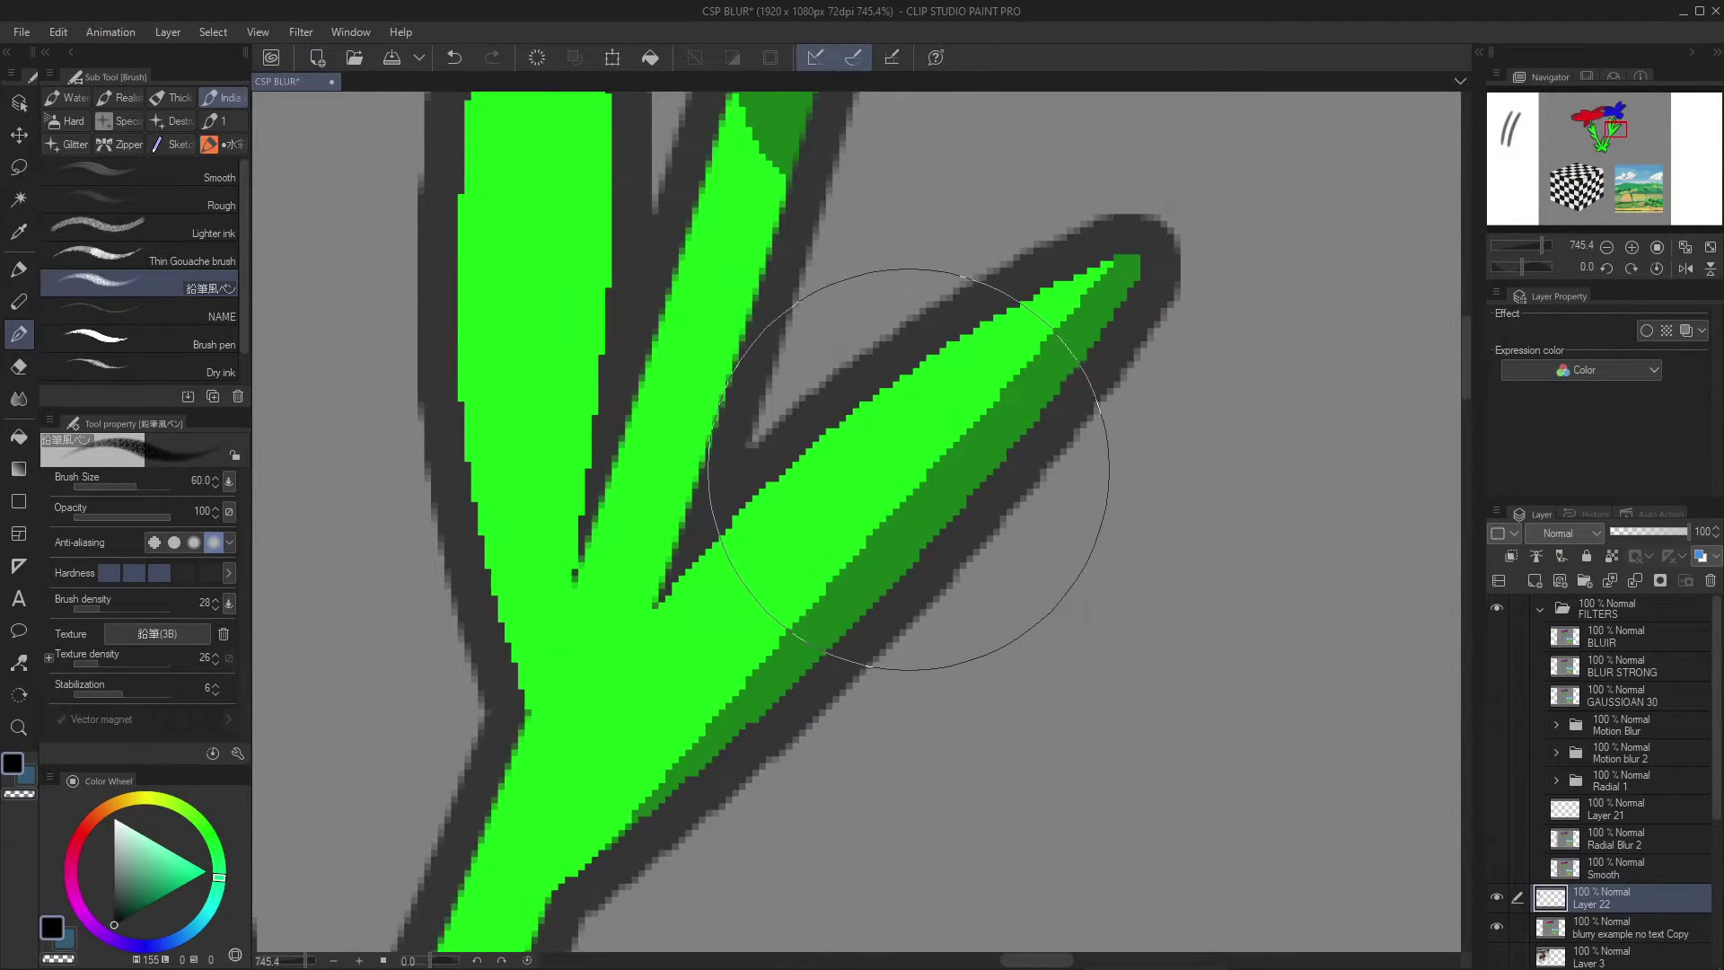
click(1496, 869)
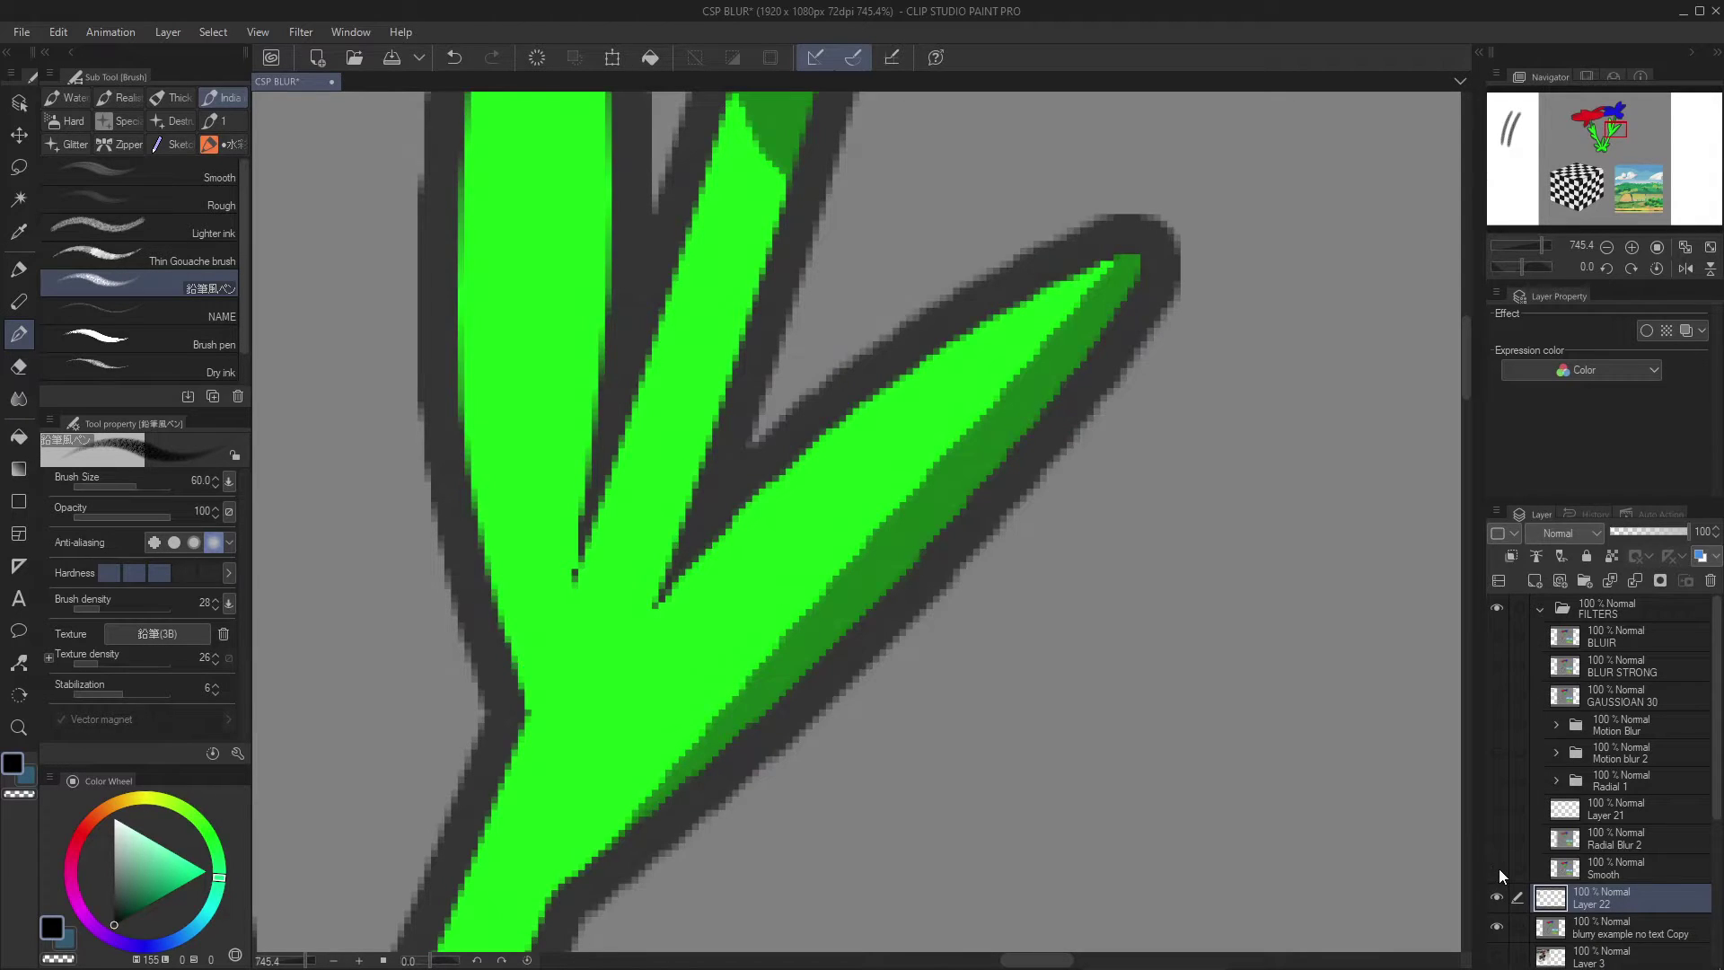
drag(863, 520, 1014, 528)
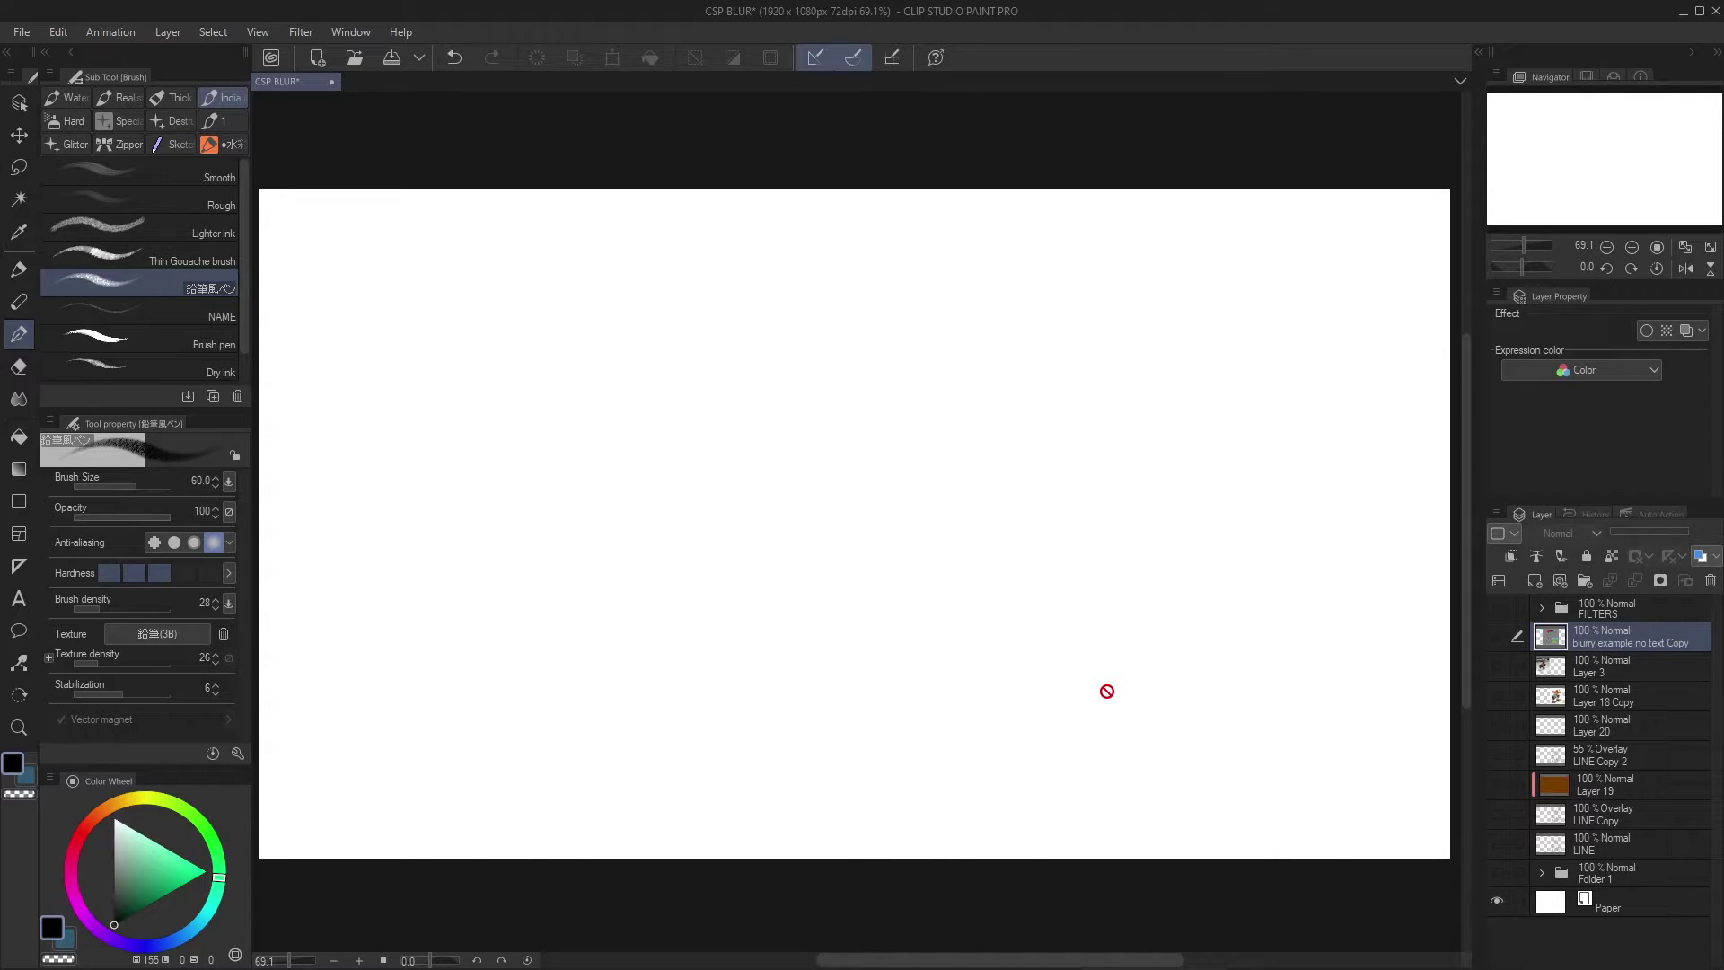
Select and show the LINE layer of the skateboarder sketch, and show the colours in Folder 1 beneath it
click(1561, 849)
click(1496, 843)
scroll(1390, 717, up, 1)
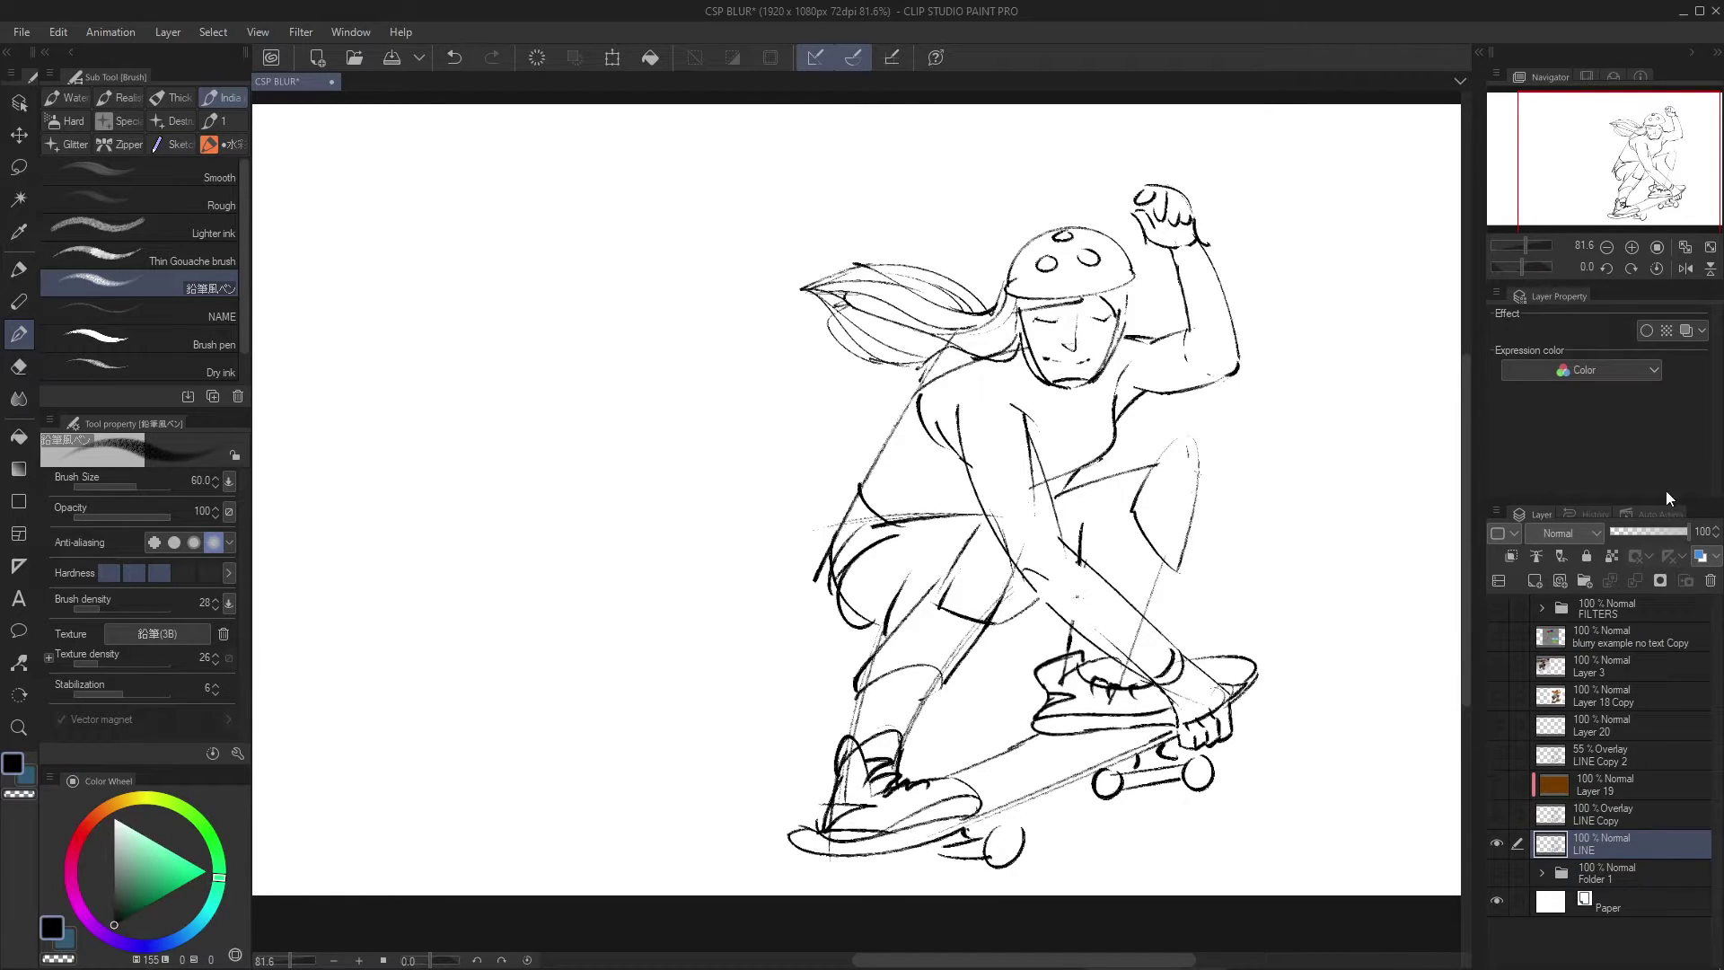
click(1496, 868)
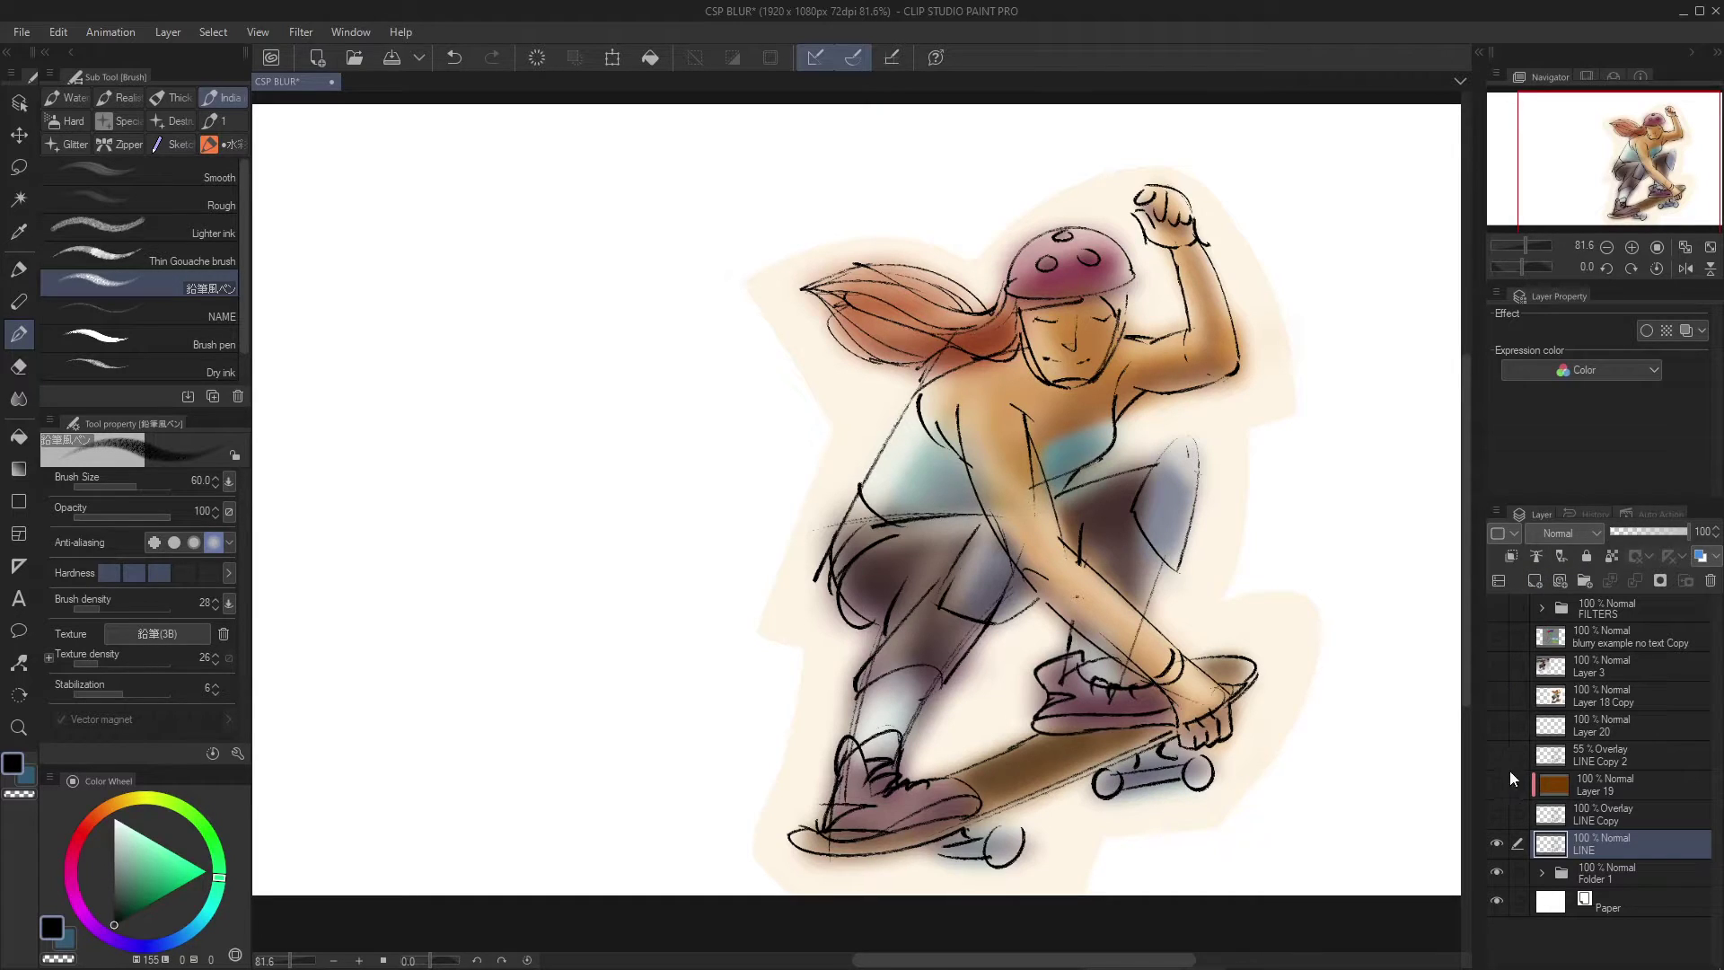
Hide the LINE layer, and show and select the LINE Copy layer set to Overlay
click(1498, 843)
click(1498, 816)
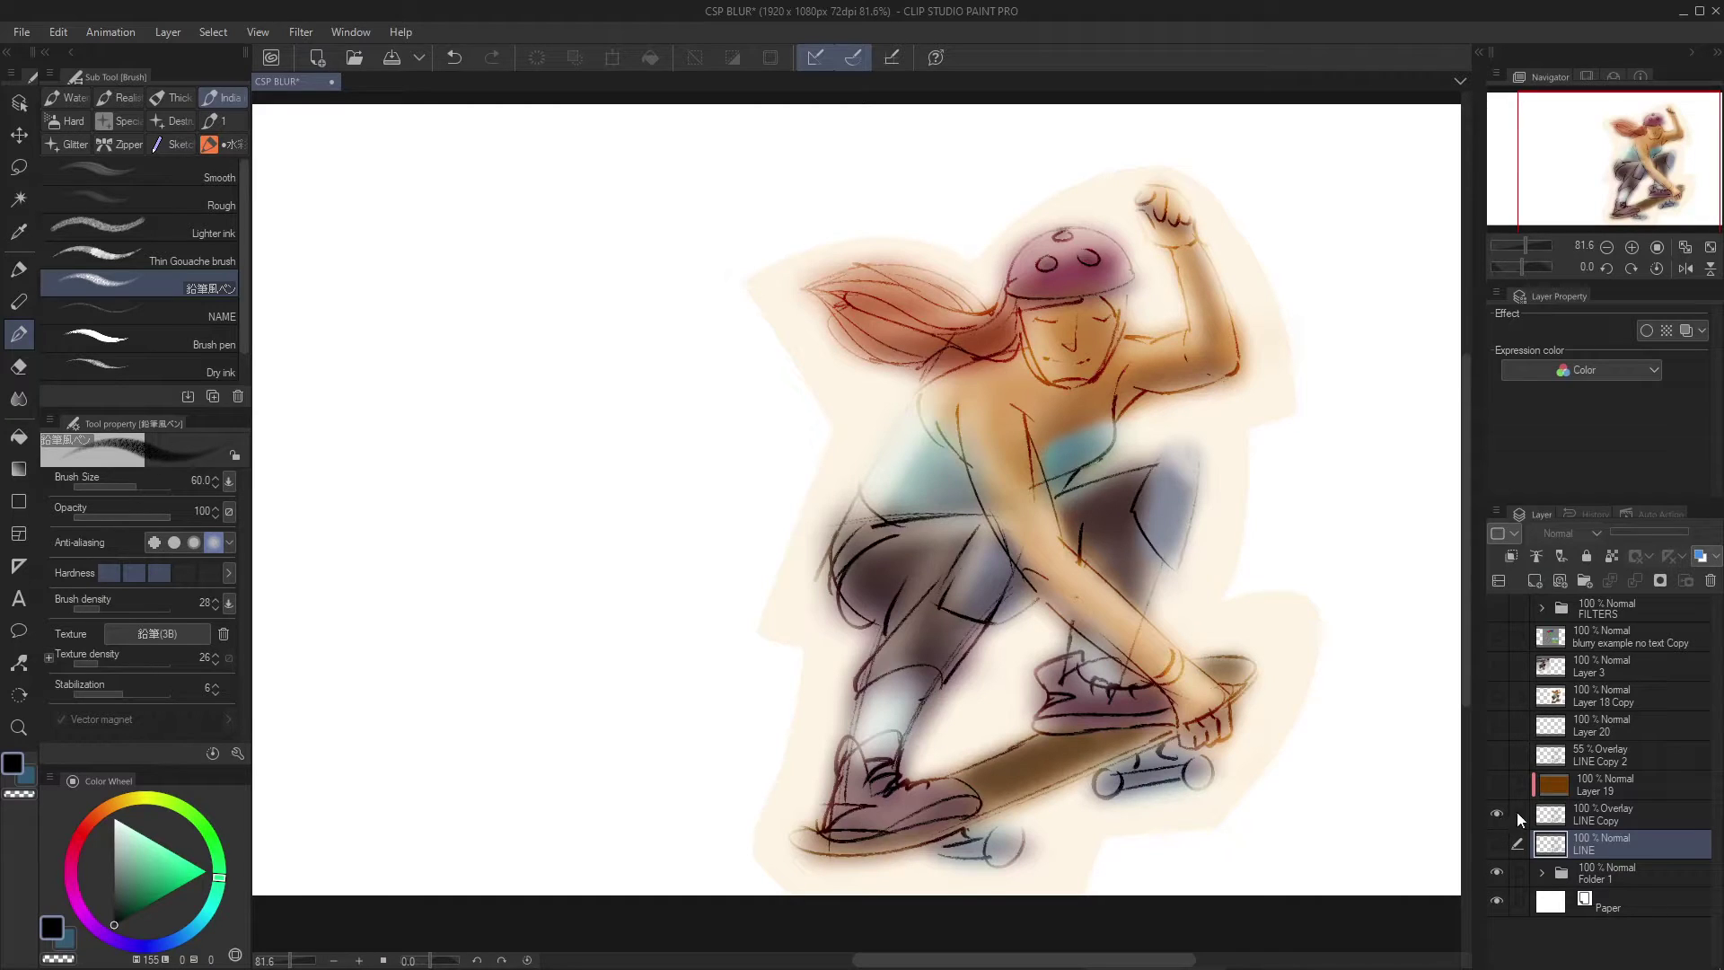
click(1560, 814)
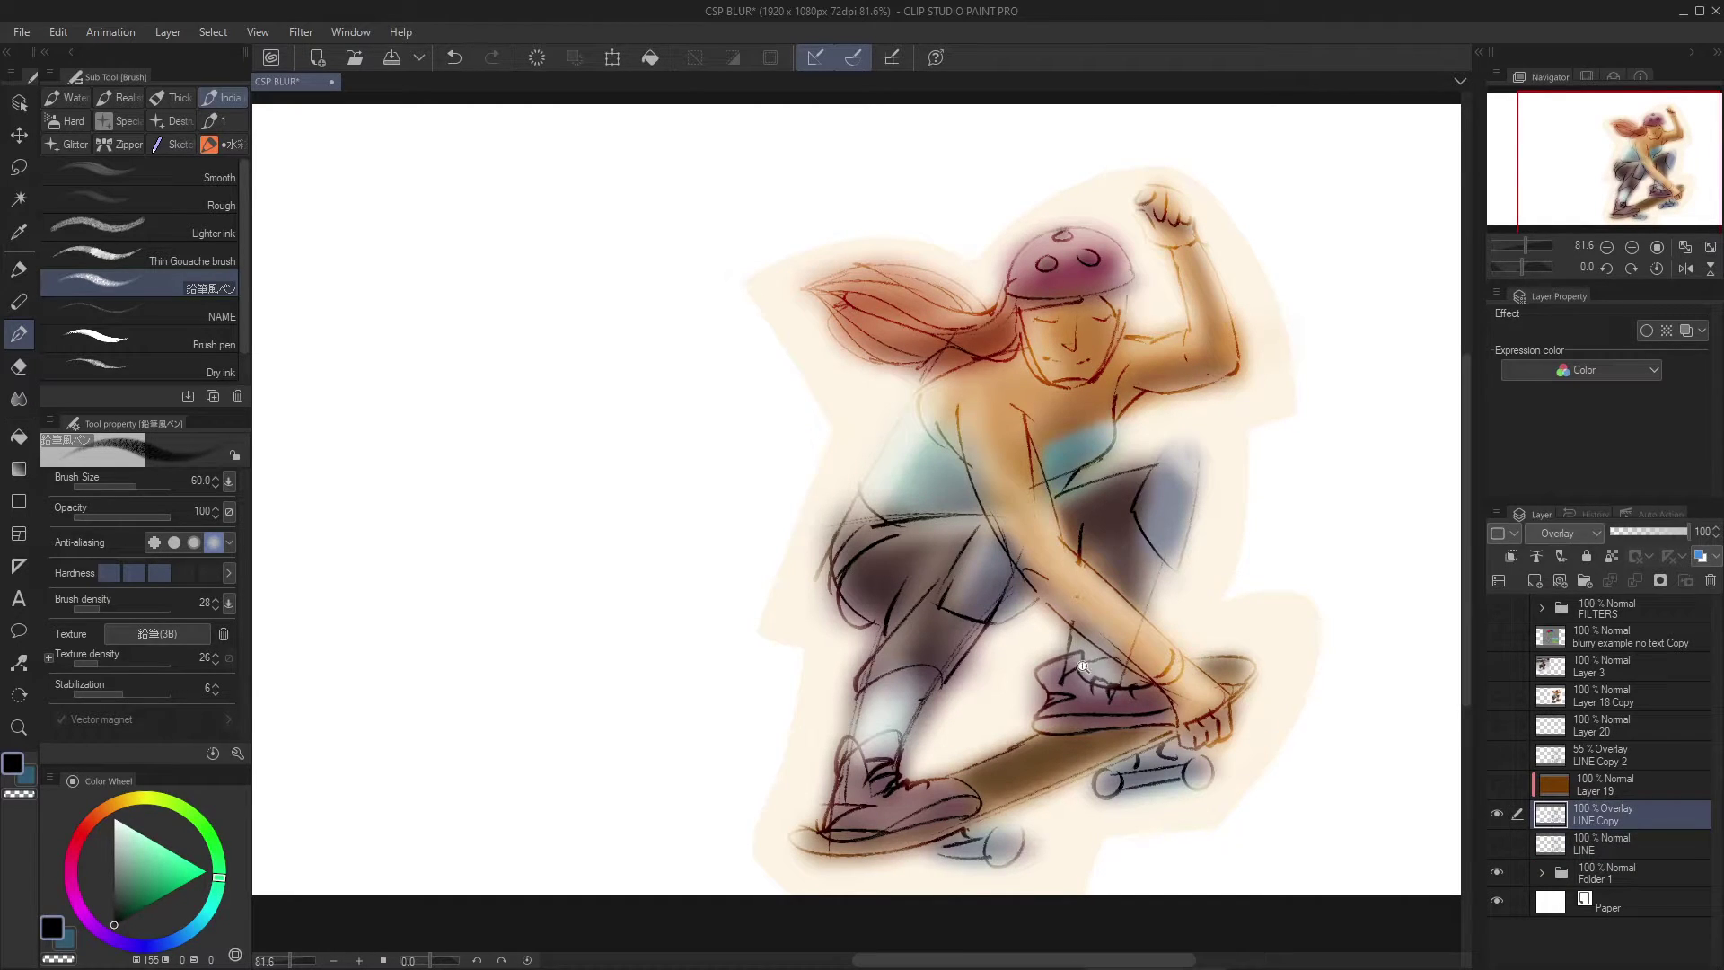
Examine up close how the Overlay lines blend with the colours of the skateboarder's face, hair and shoulders
scroll(1135, 608, up, 8)
drag(889, 386, 1129, 643)
drag(1330, 458, 1137, 692)
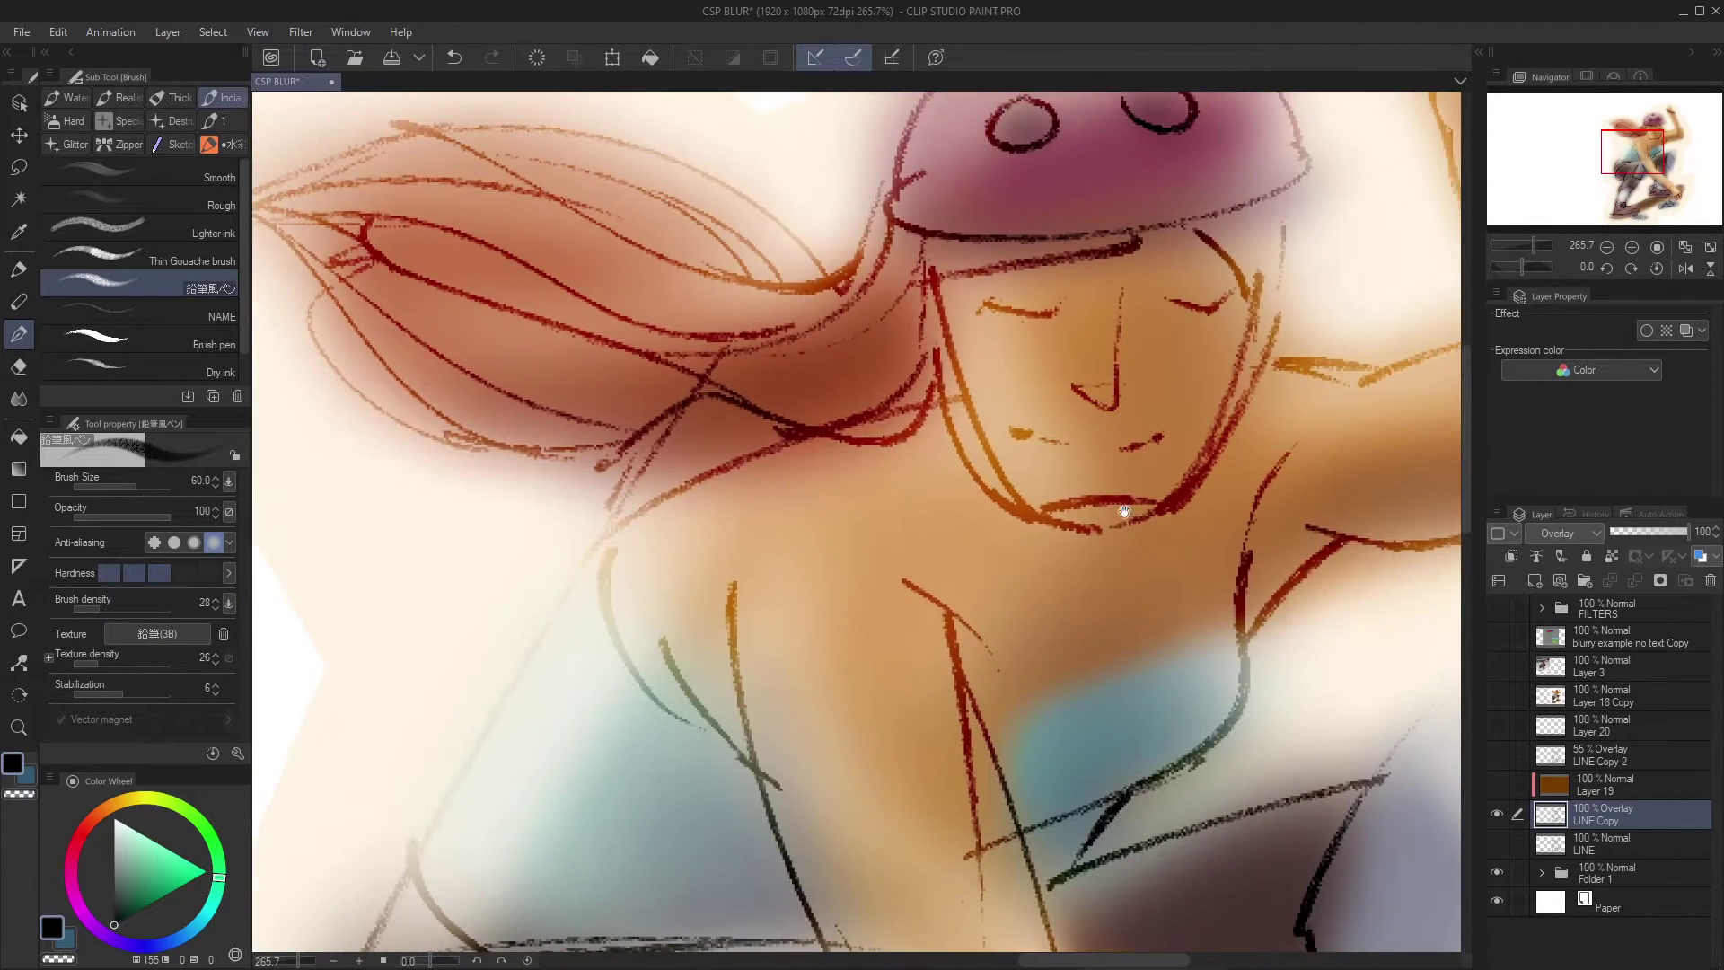
alt+click(1197, 487)
alt+click(1231, 617)
mouse_move(1231, 614)
mouse_down()
mouse_move(1179, 481)
mouse_move(1118, 510)
mouse_up()
alt+click(1195, 552)
scroll(1118, 510, up, 2)
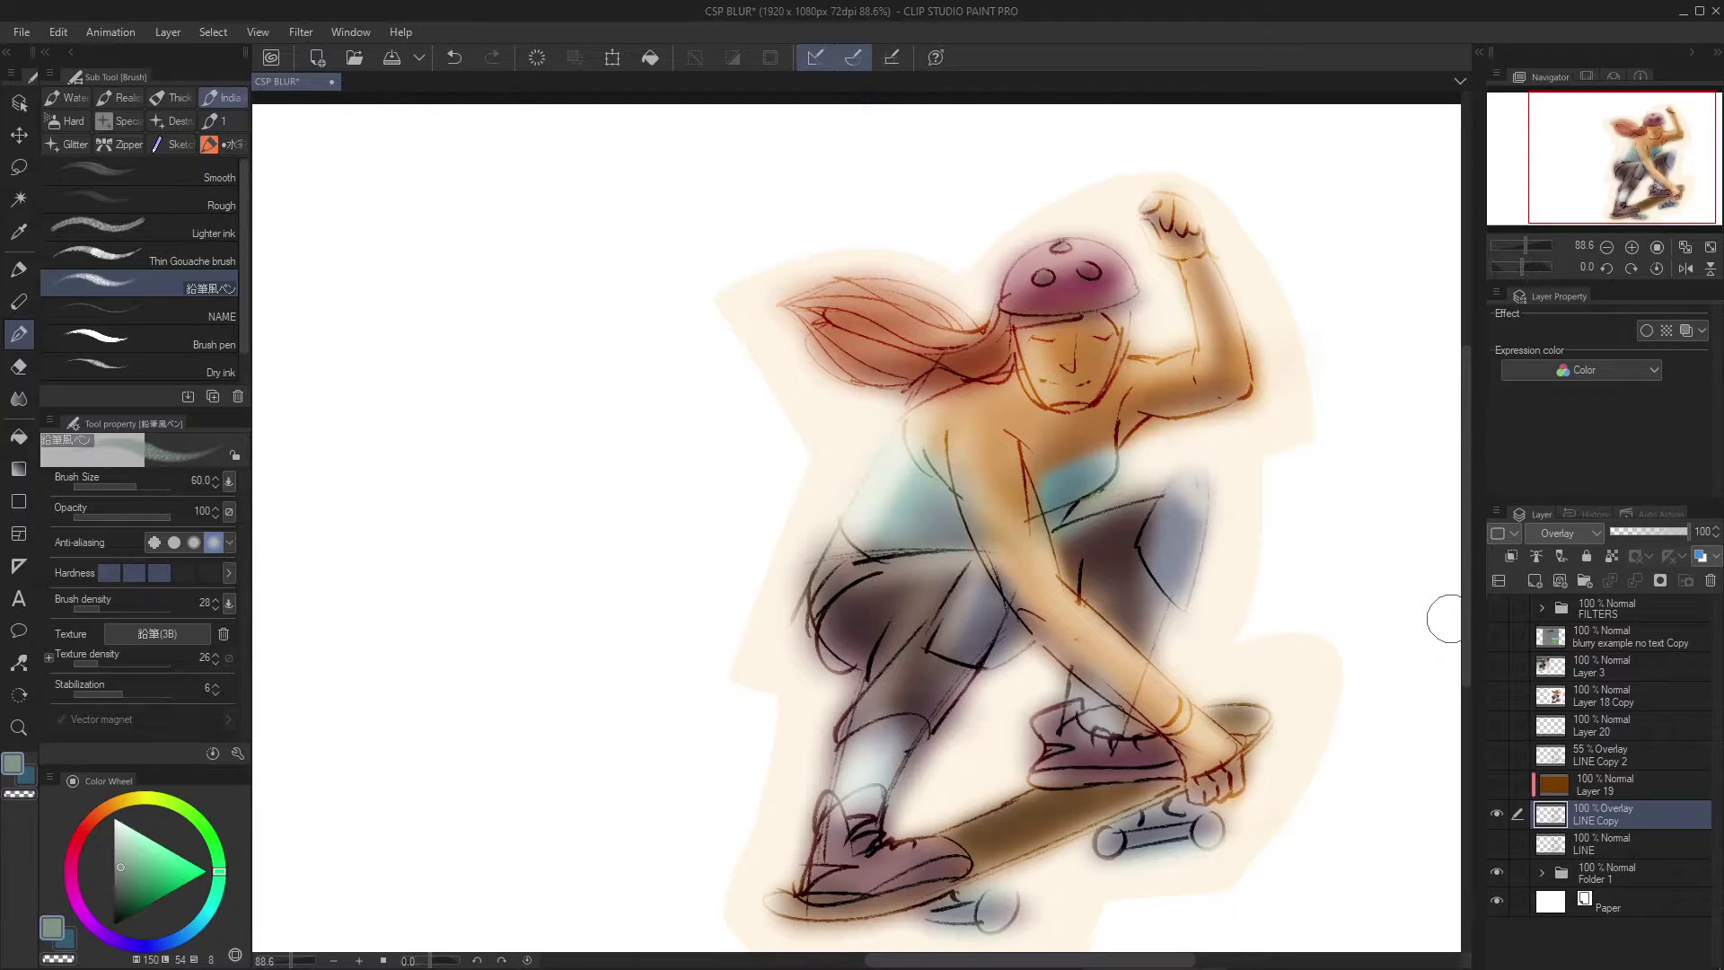
Show and select the 55% Overlay layer LINE Copy 2, and check its lines around the skateboarder's face
click(1497, 755)
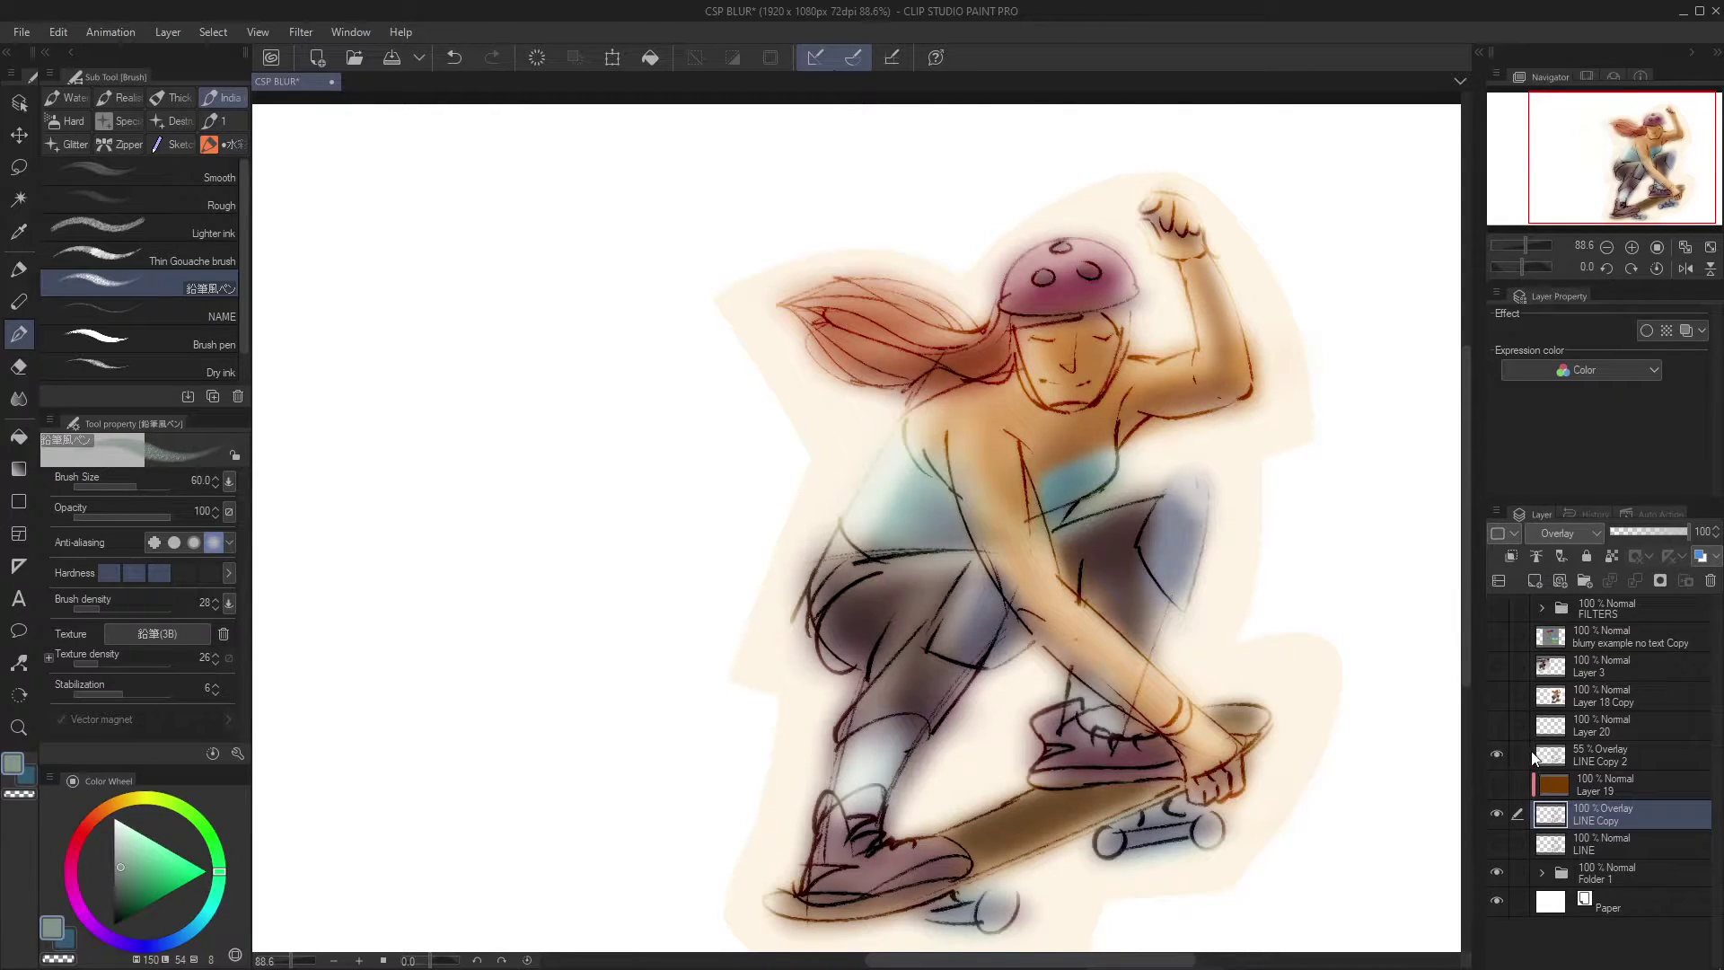
click(1545, 757)
drag(1118, 556, 1081, 668)
drag(1047, 459, 1074, 497)
click(300, 32)
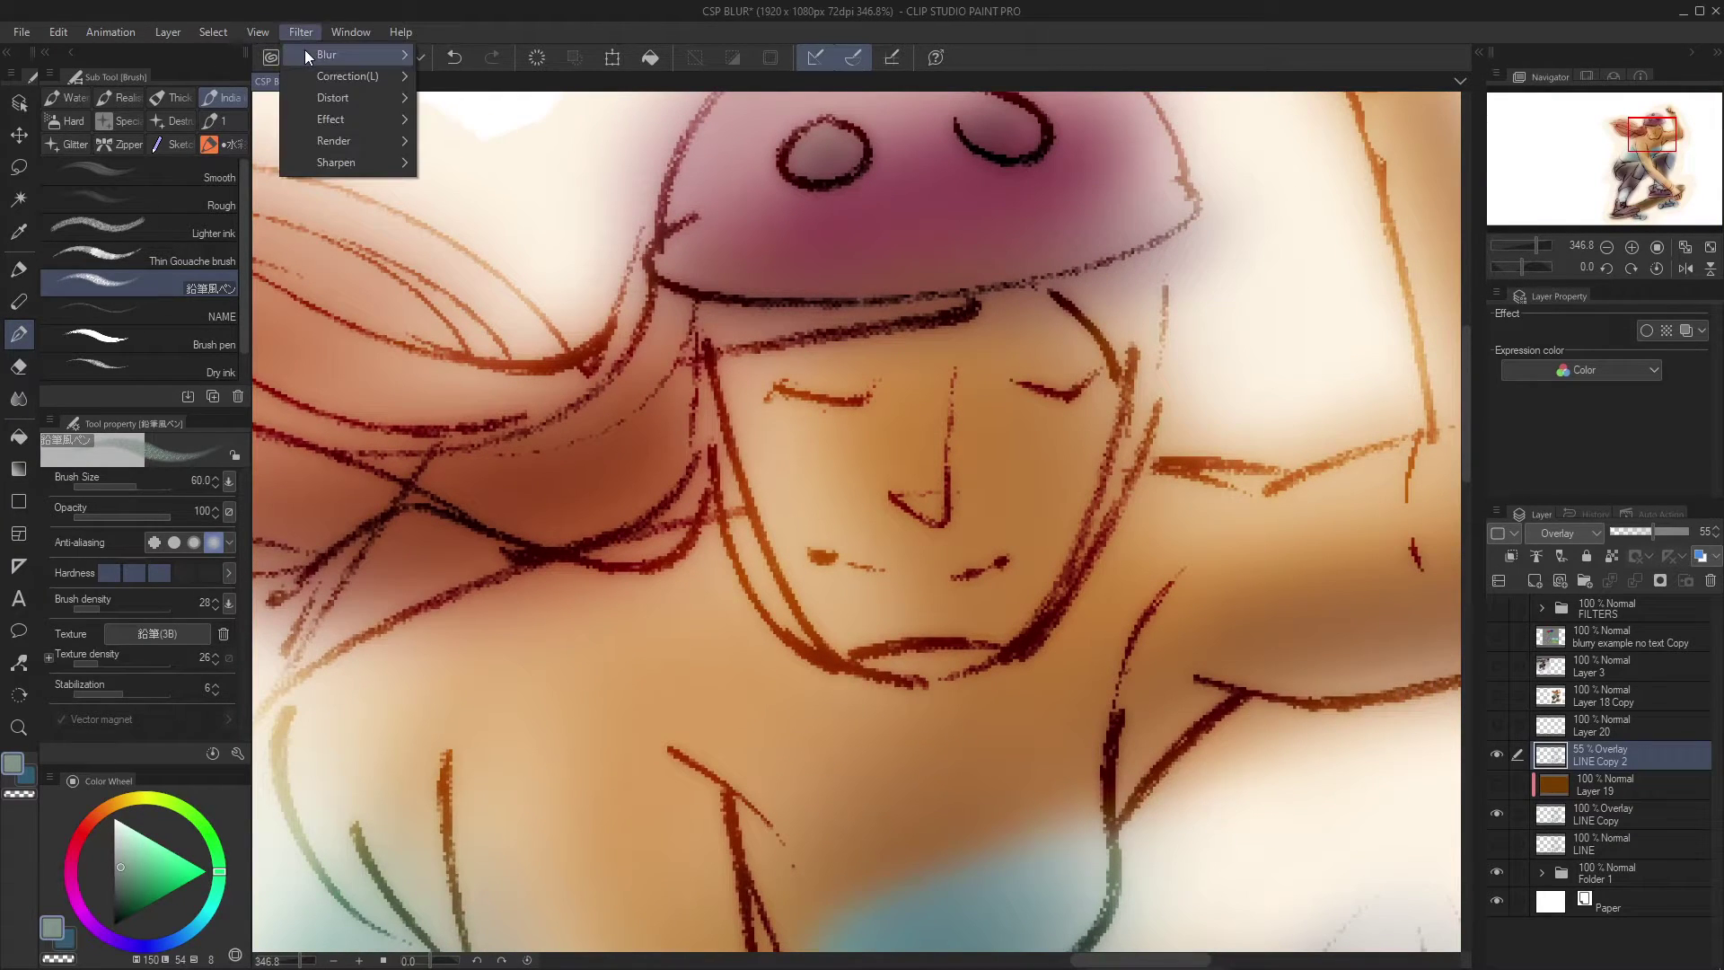
mouse_move(406, 65)
click(605, 24)
drag(1358, 558, 1269, 554)
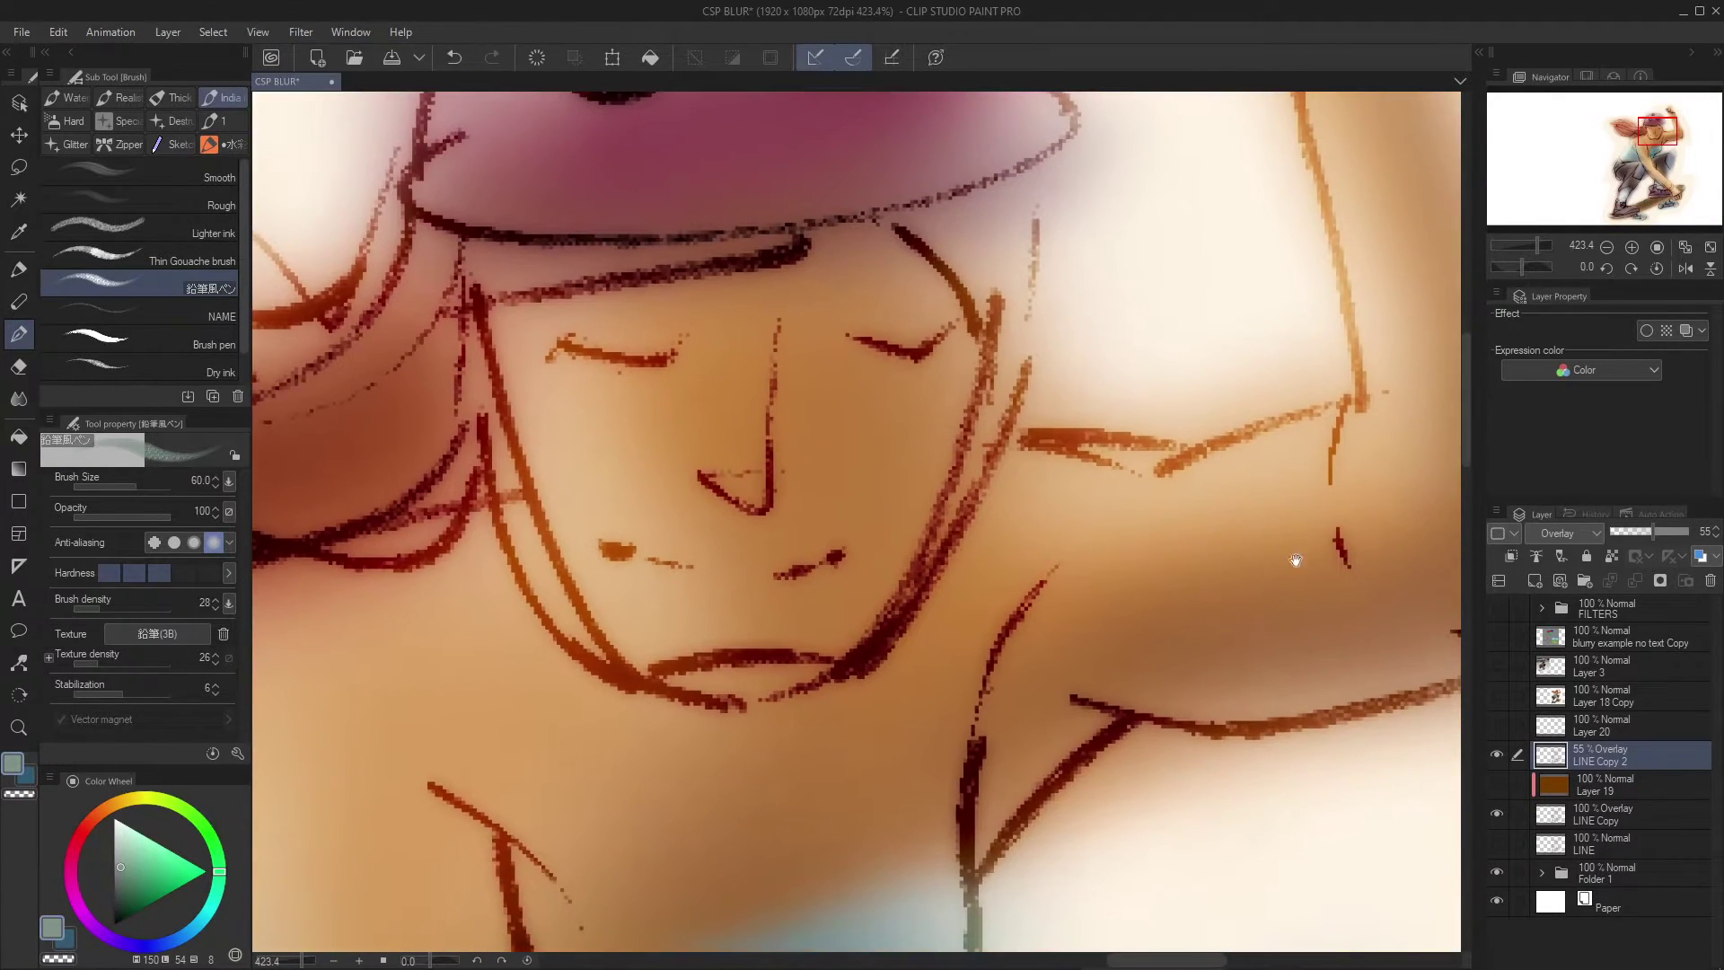
Toggle the LINE Copy 2 layer repeatedly to compare the face's line art with and without it
click(1493, 756)
click(1493, 756)
click(1496, 756)
click(1499, 755)
click(1501, 753)
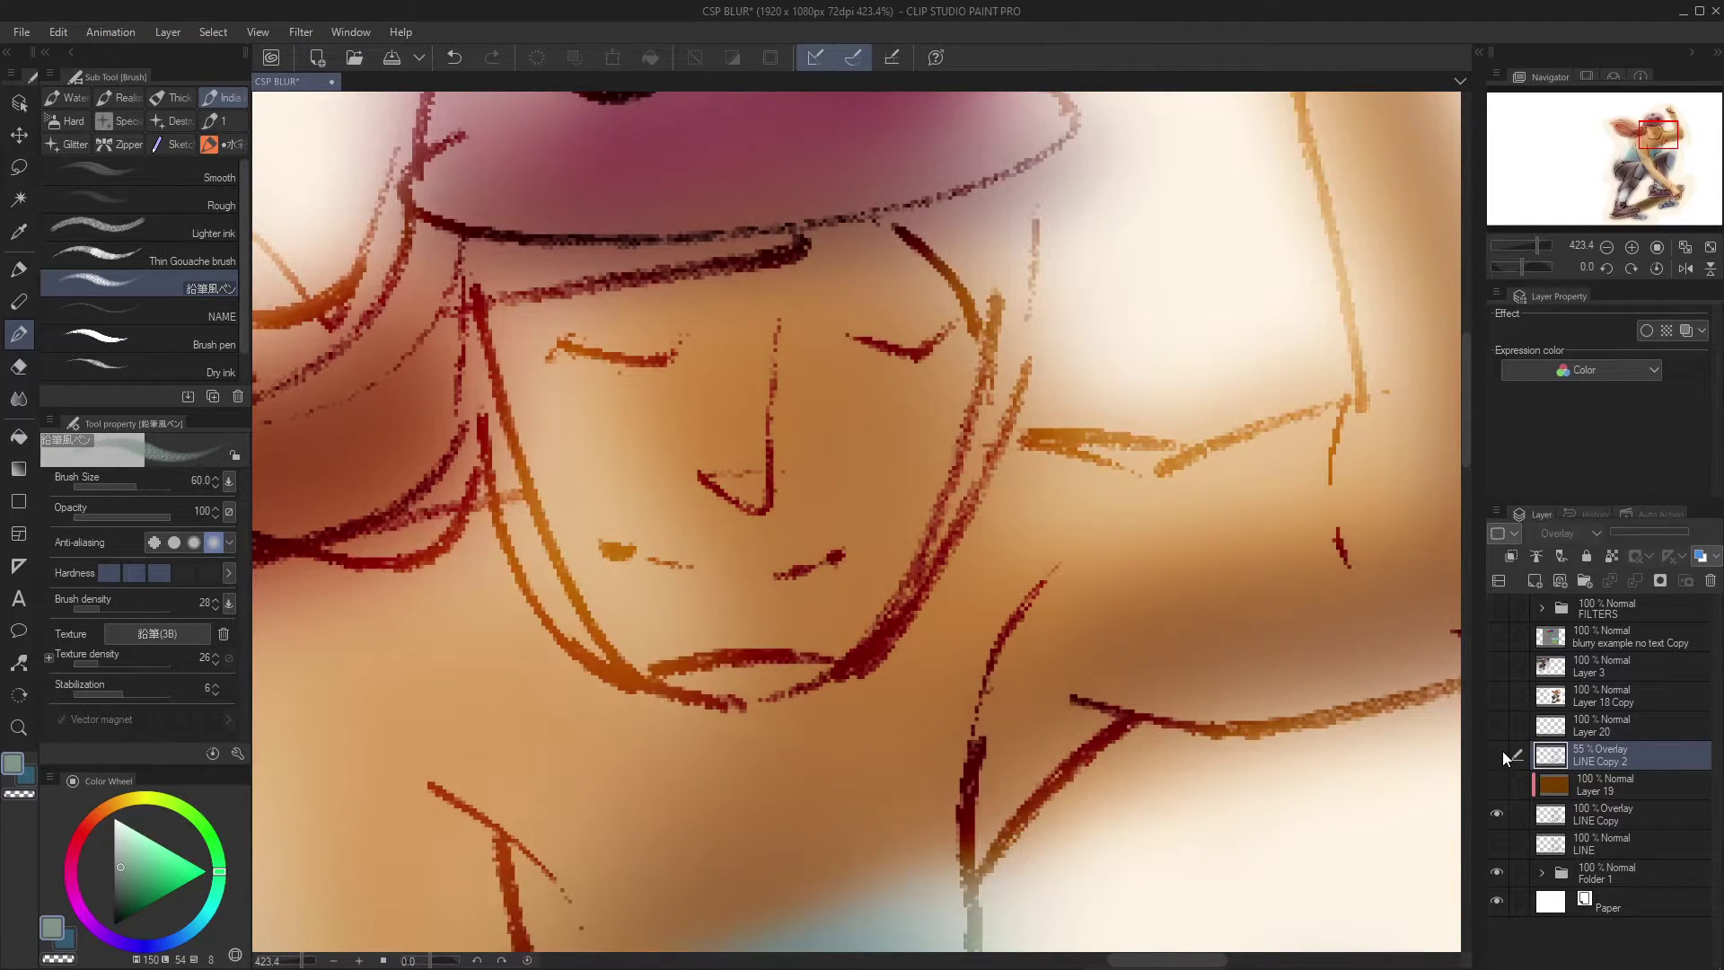
click(1501, 755)
click(1496, 757)
click(1496, 757)
click(1496, 759)
click(1497, 757)
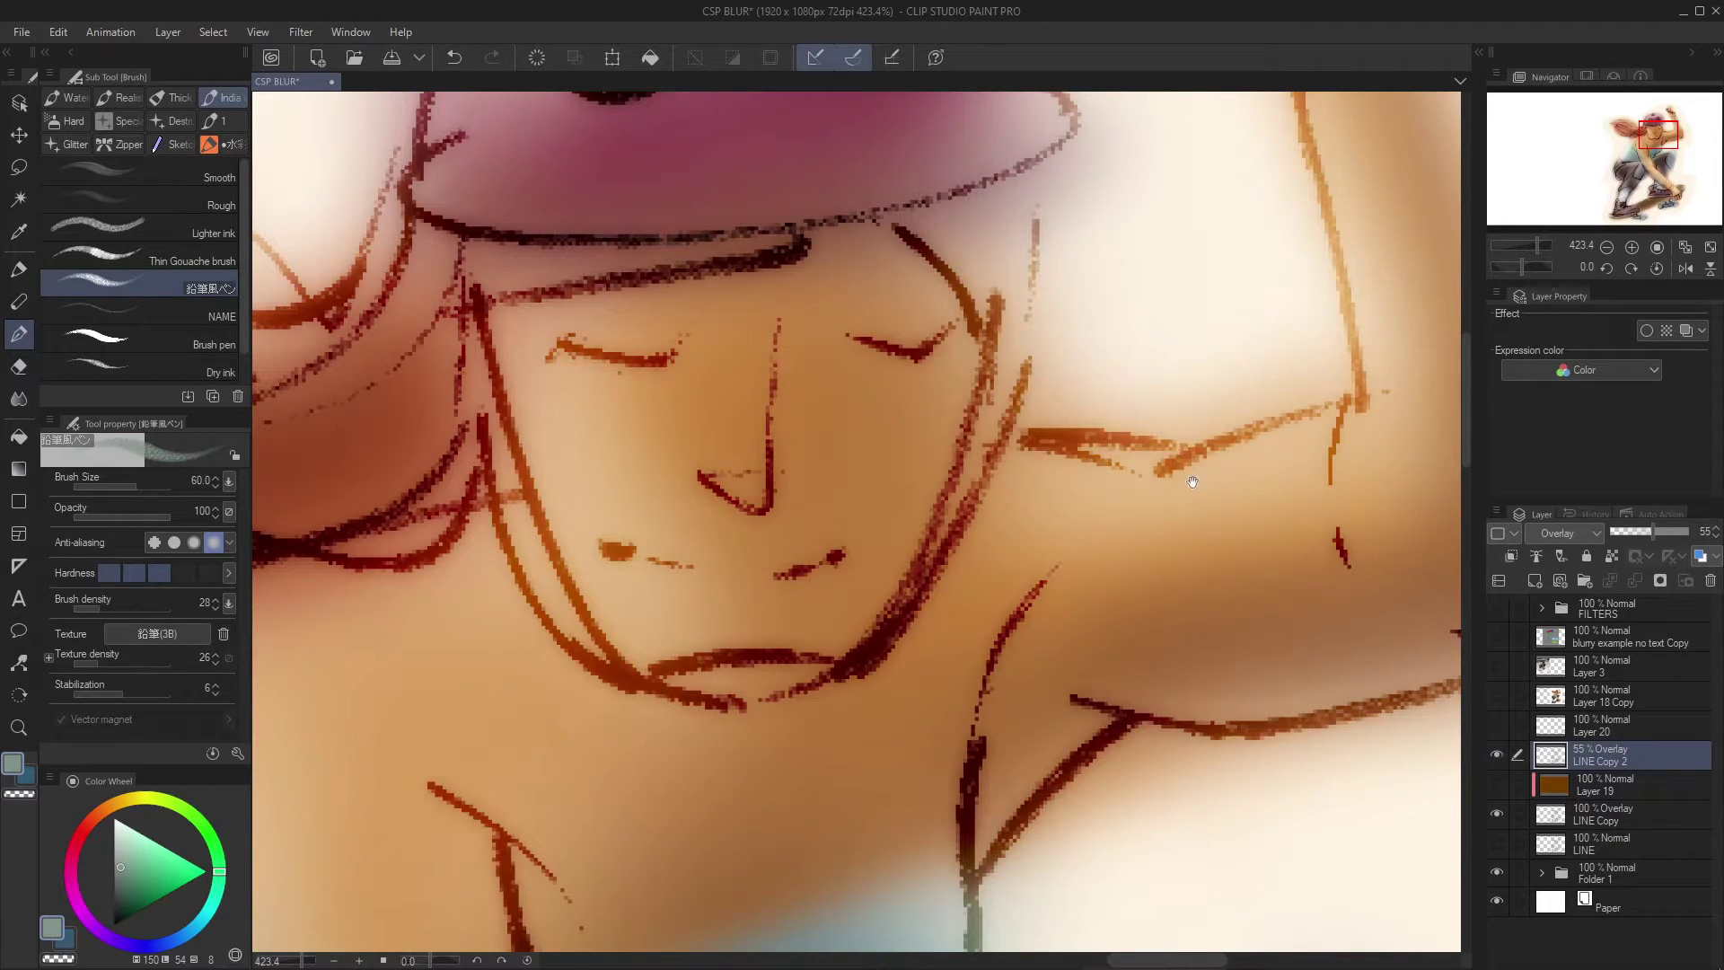
Duplicate the skateboarder's LINE layer and hide the original
scroll(1230, 509, down, 9)
drag(1194, 549, 1118, 456)
scroll(1119, 467, up, 4)
scroll(1123, 504, down, 3)
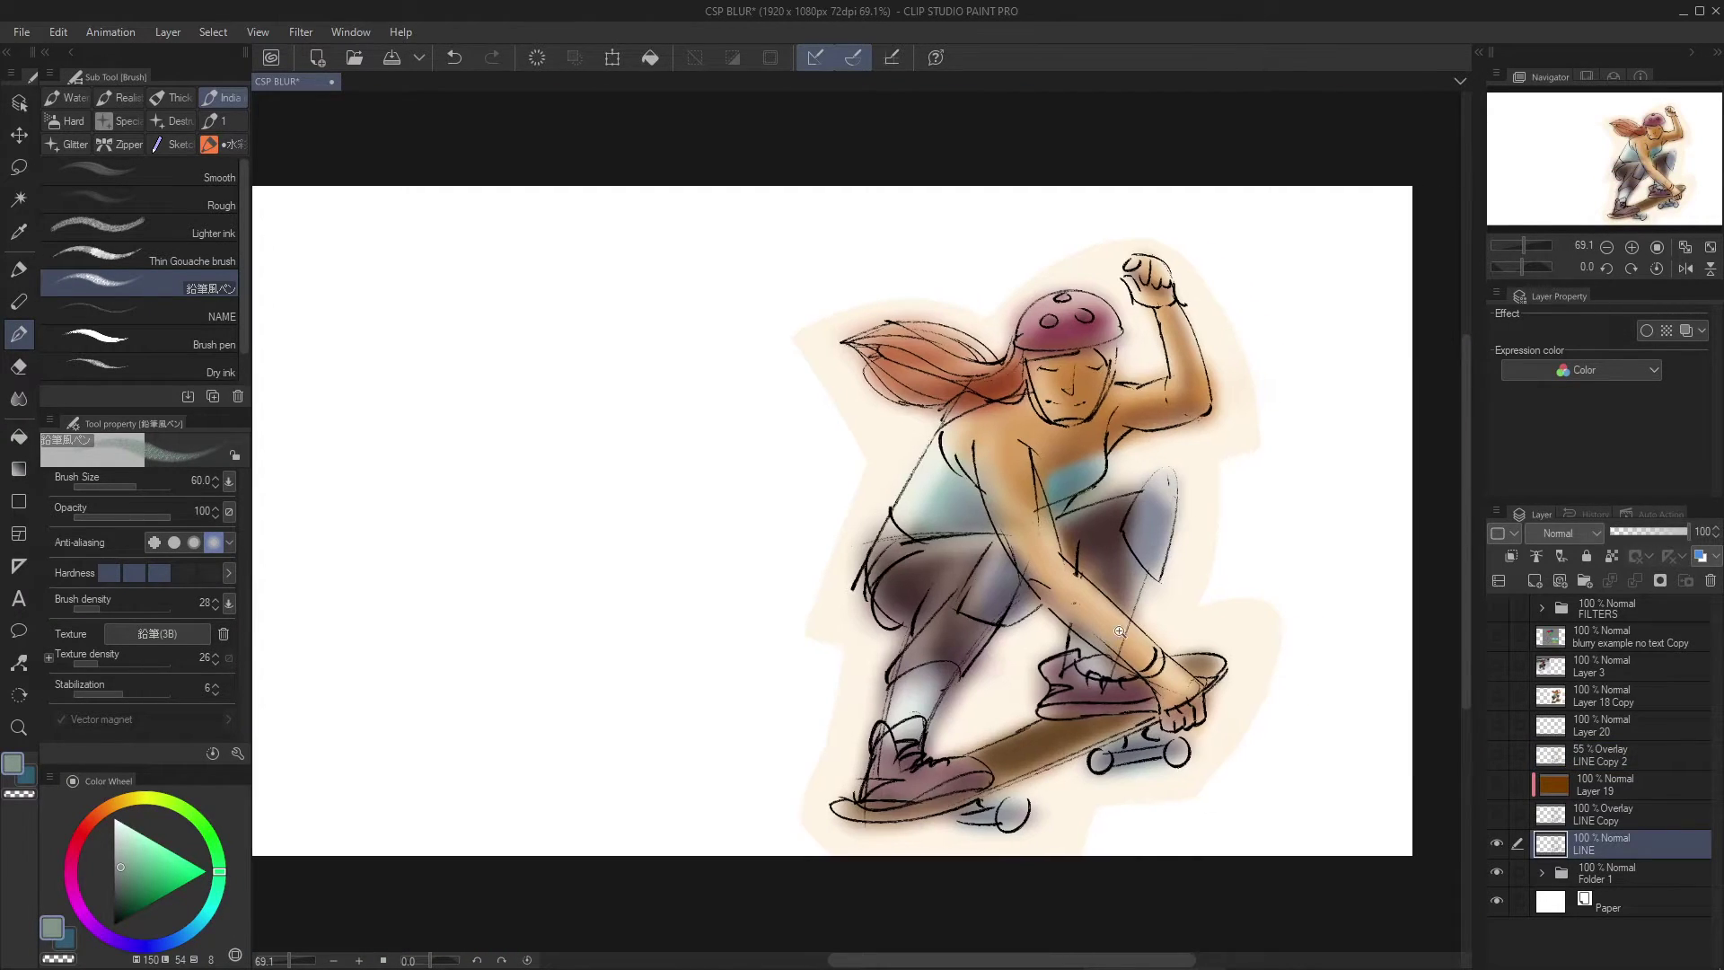
drag(1173, 629, 1135, 628)
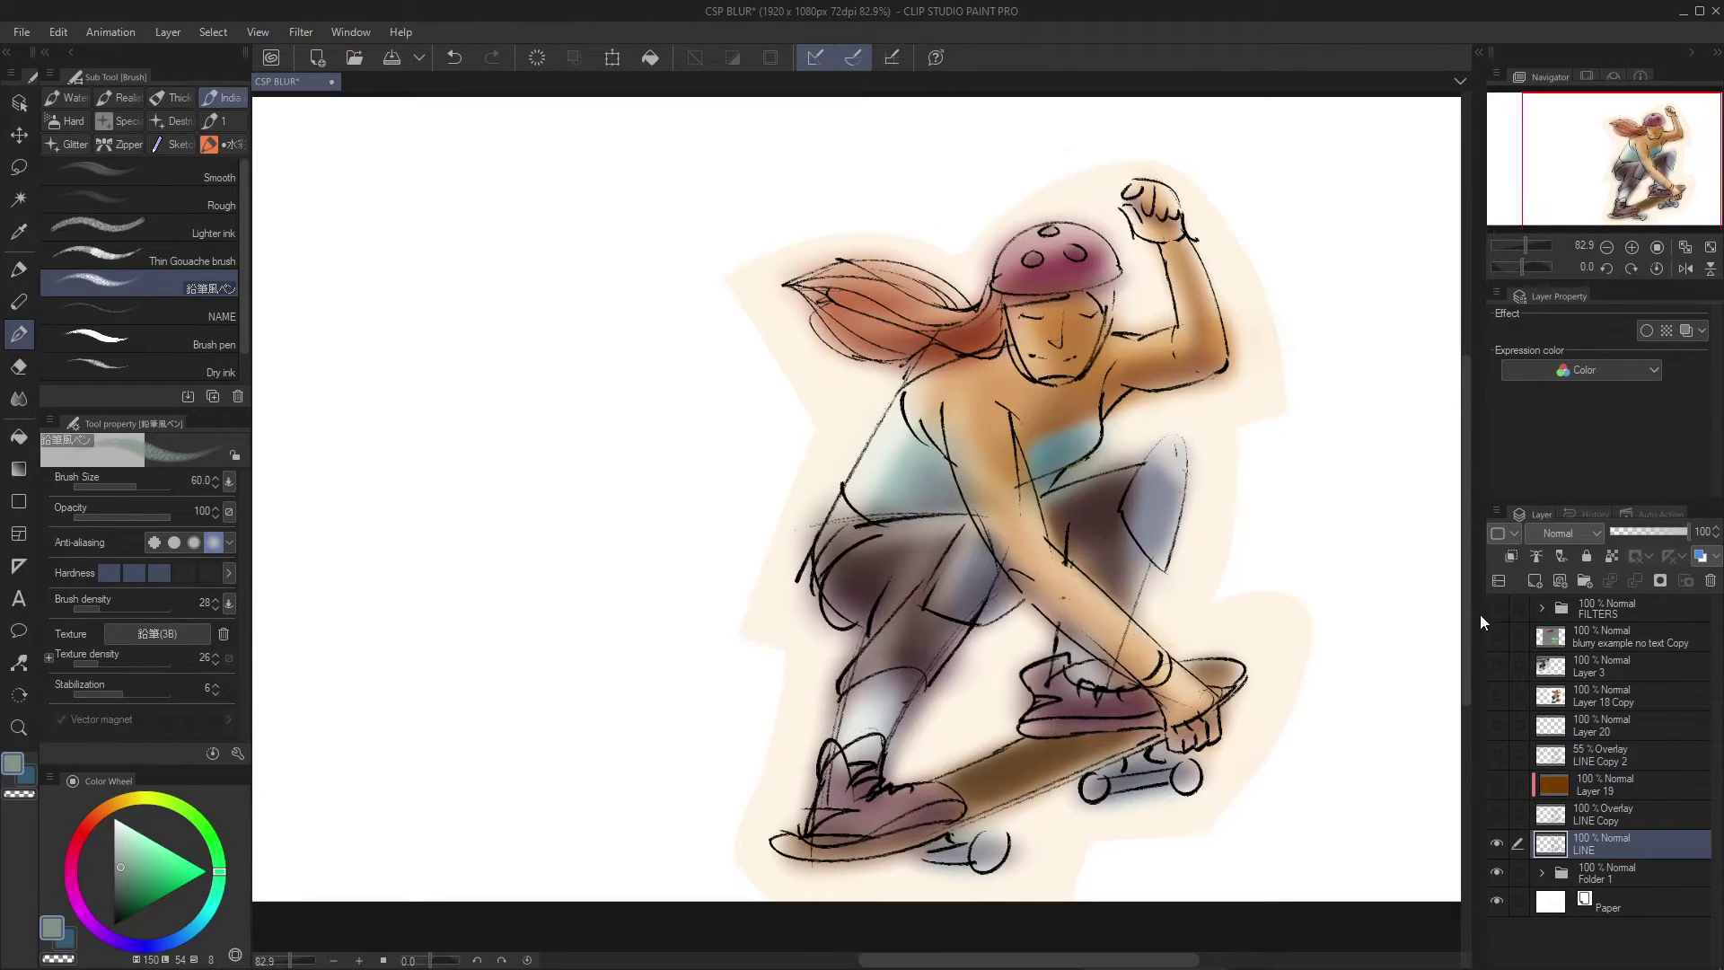
key(ctrl+c)
key(ctrl+v)
click(1500, 871)
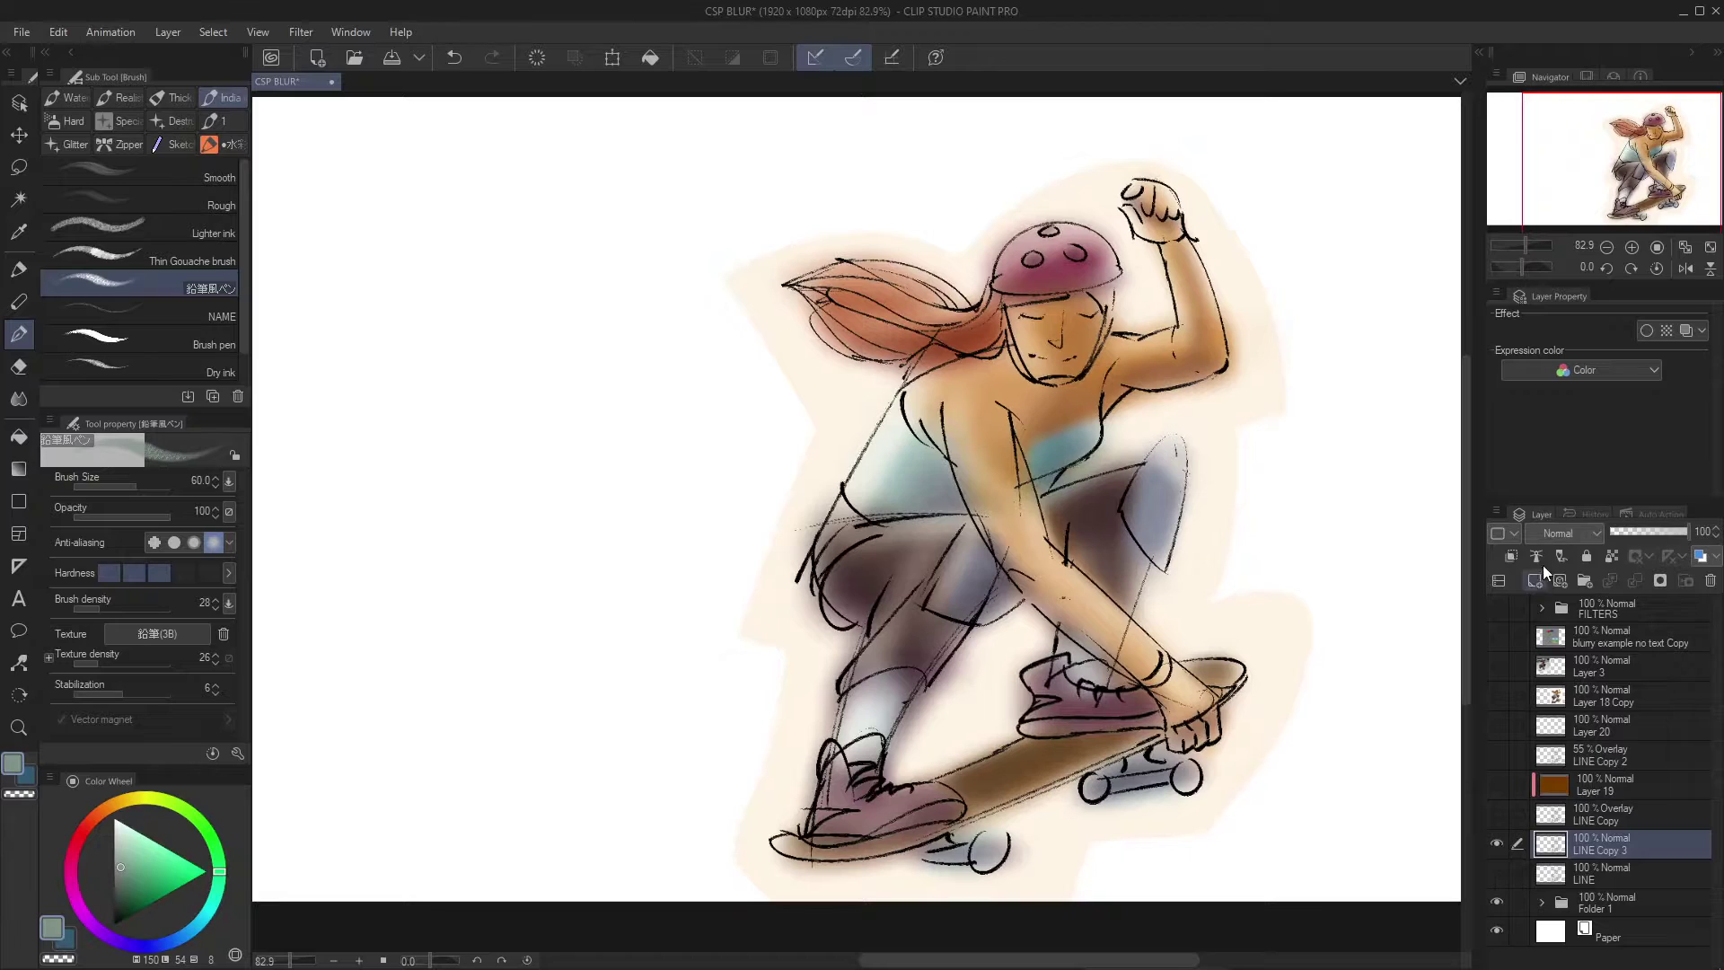
Set the duplicated line layer's blending mode to Overlay, and duplicate that Overlay layer
click(1563, 534)
click(1576, 260)
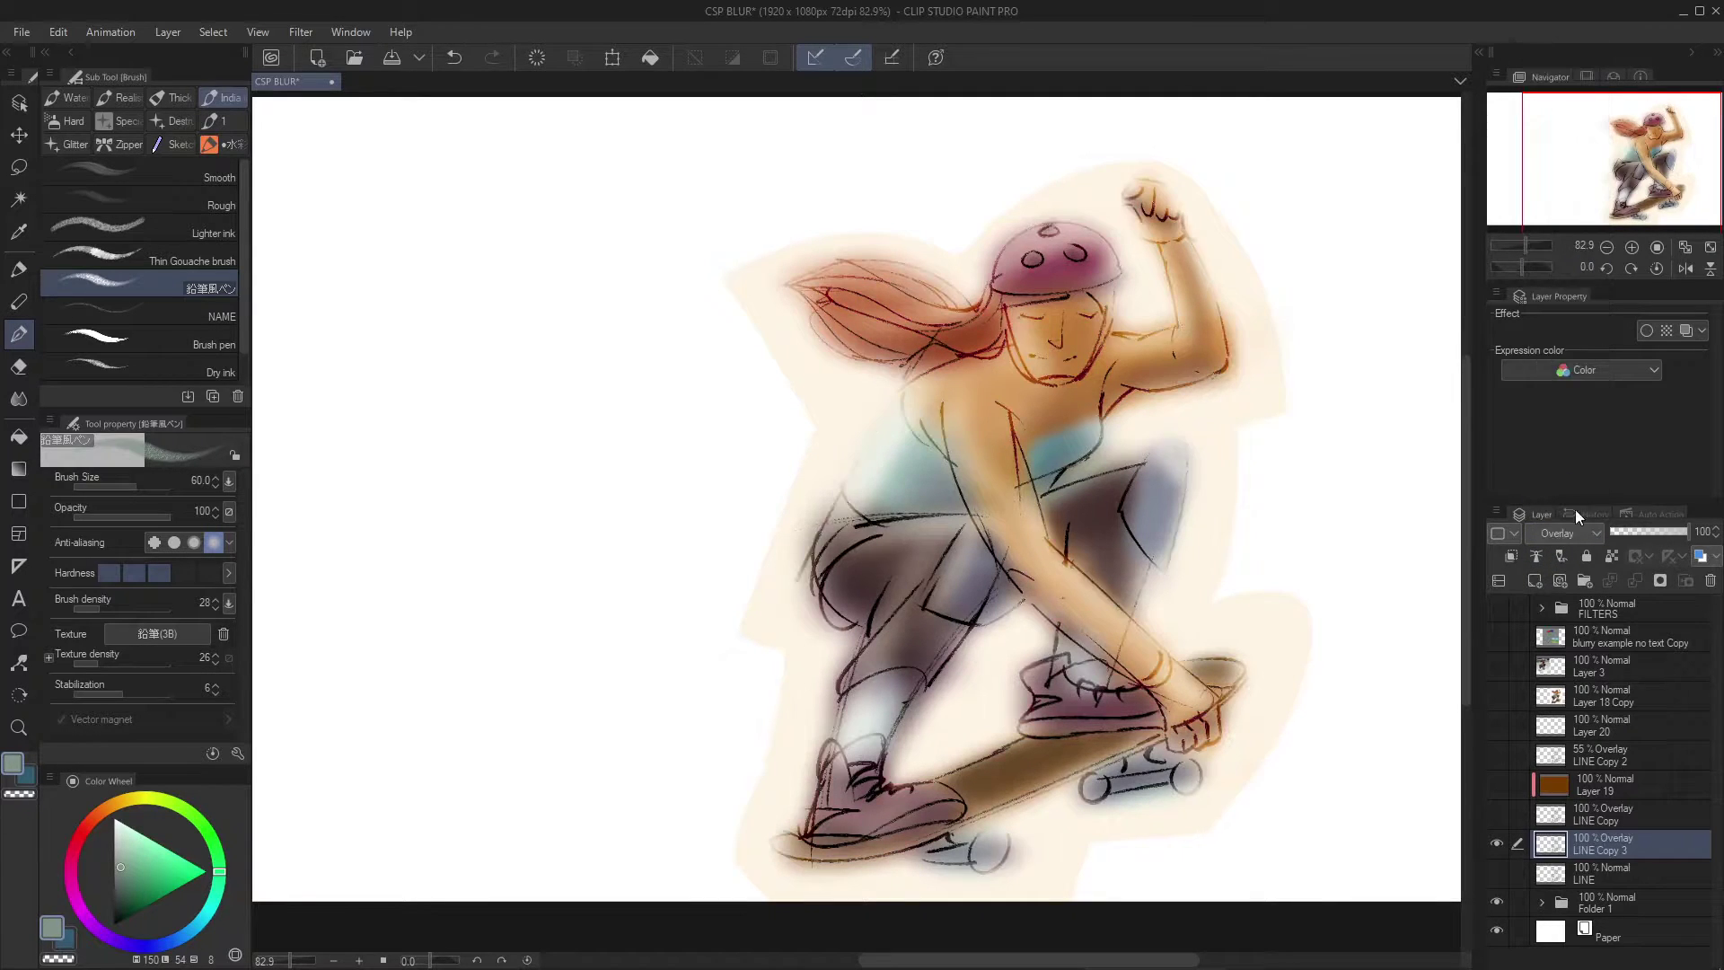
key(ctrl+c)
key(ctrl+v)
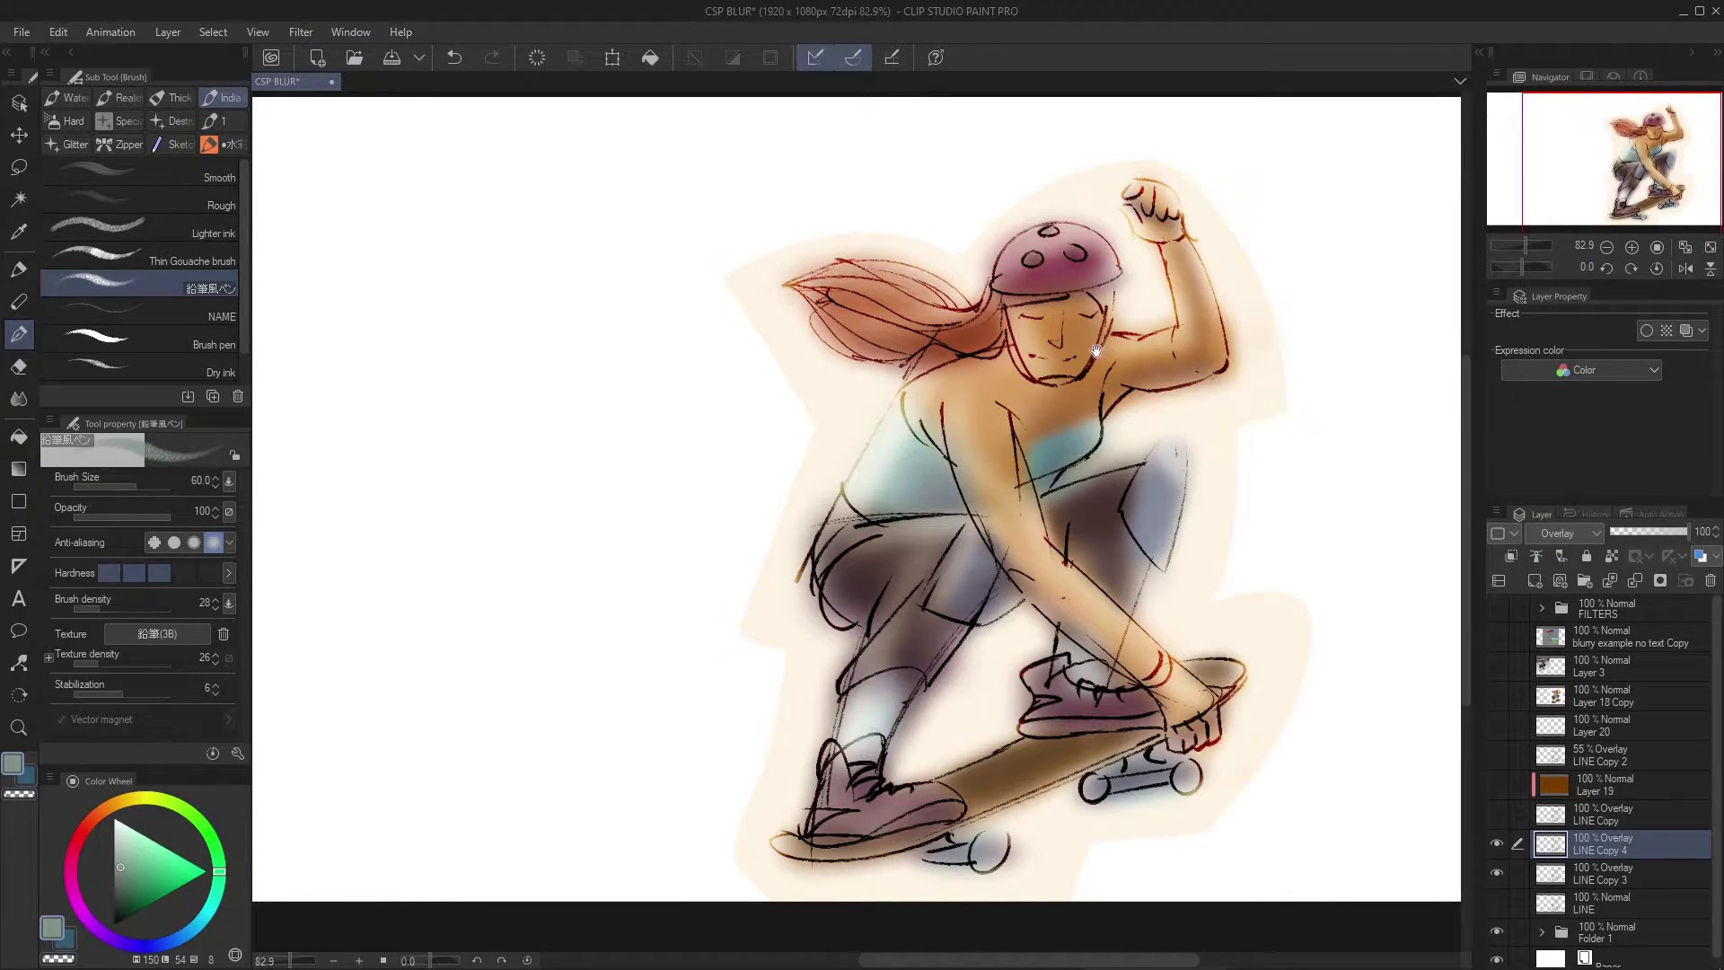
Apply a Gaussian Blur to the upper Overlay line copy of the skateboarder, LINE Copy 4
scroll(1127, 253, up, 3)
click(303, 32)
mouse_move(323, 54)
click(481, 101)
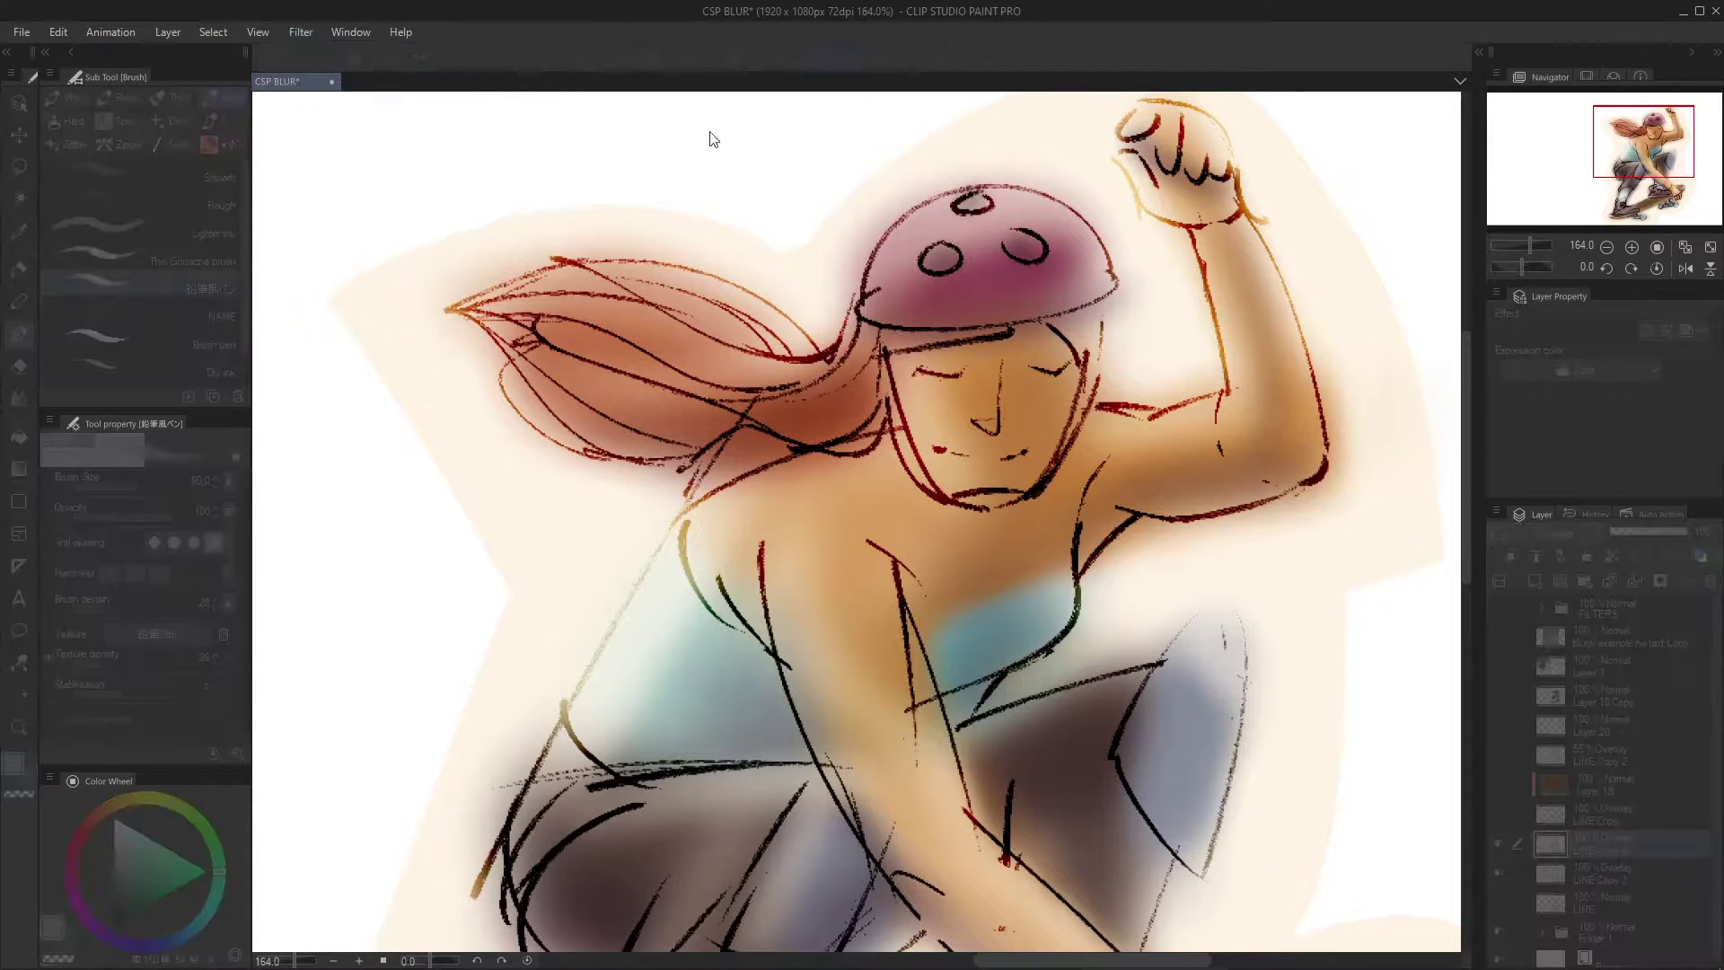
mouse_move(1178, 341)
mouse_down()
mouse_move(1202, 346)
mouse_move(1180, 344)
mouse_up()
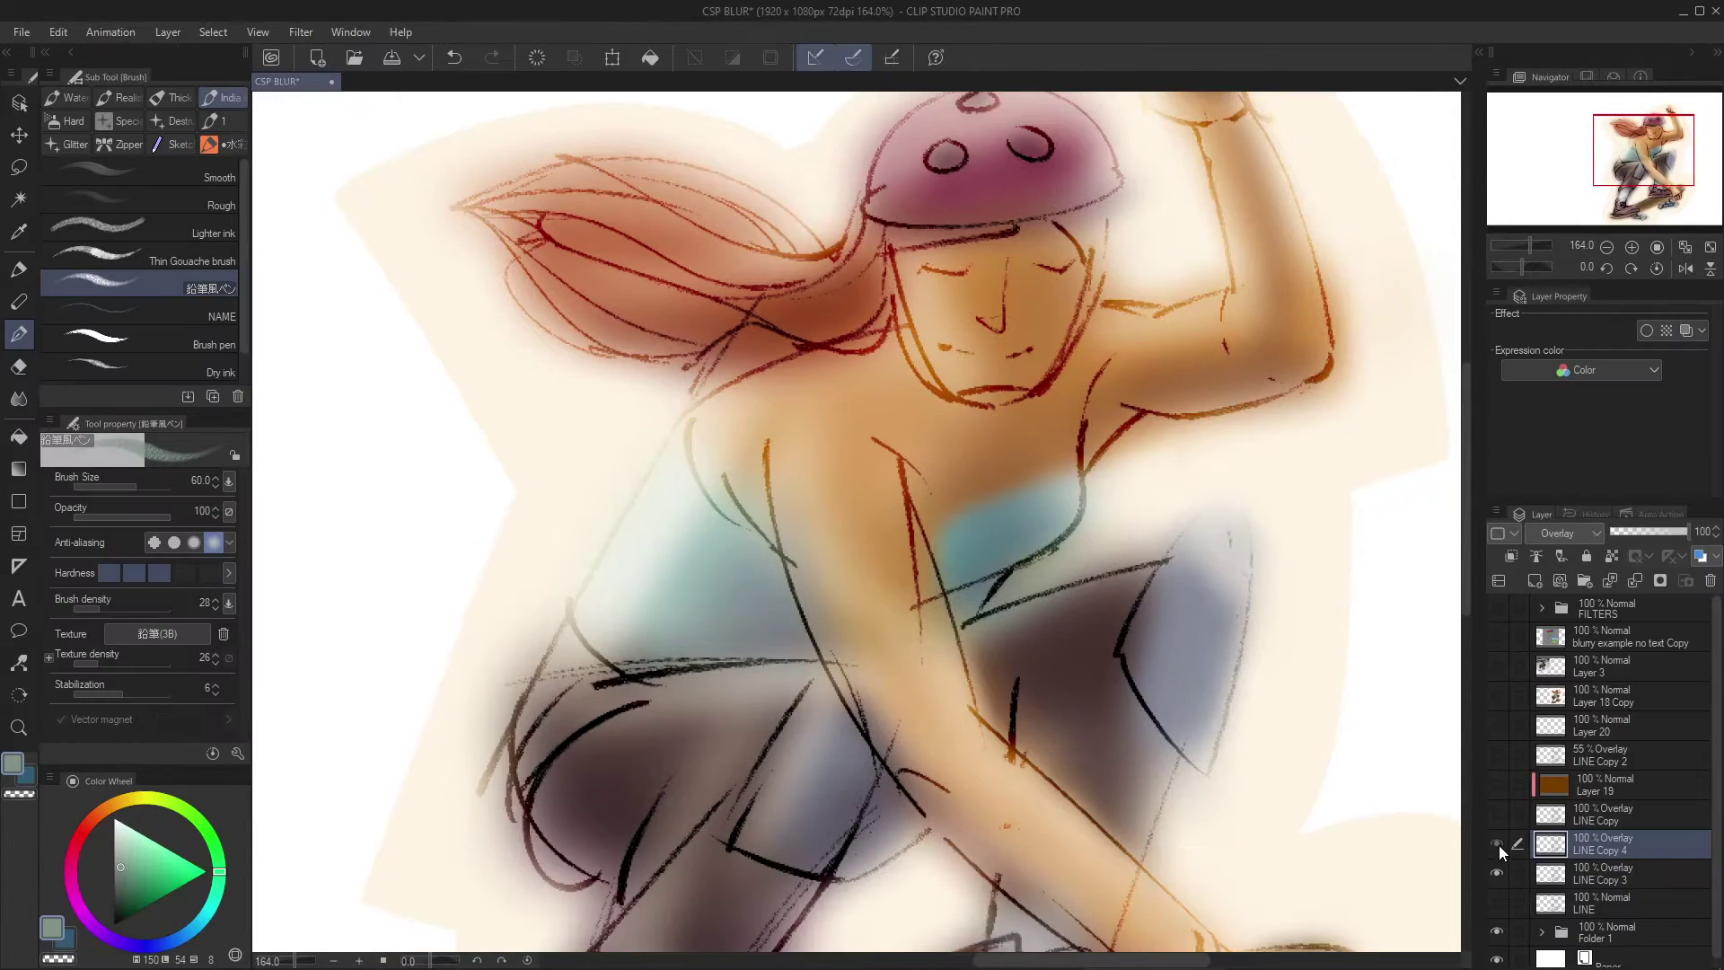
Toggle the blurred LINE Copy 4 layer to compare the lines, and set its opacity to 84%
click(1497, 844)
click(1648, 530)
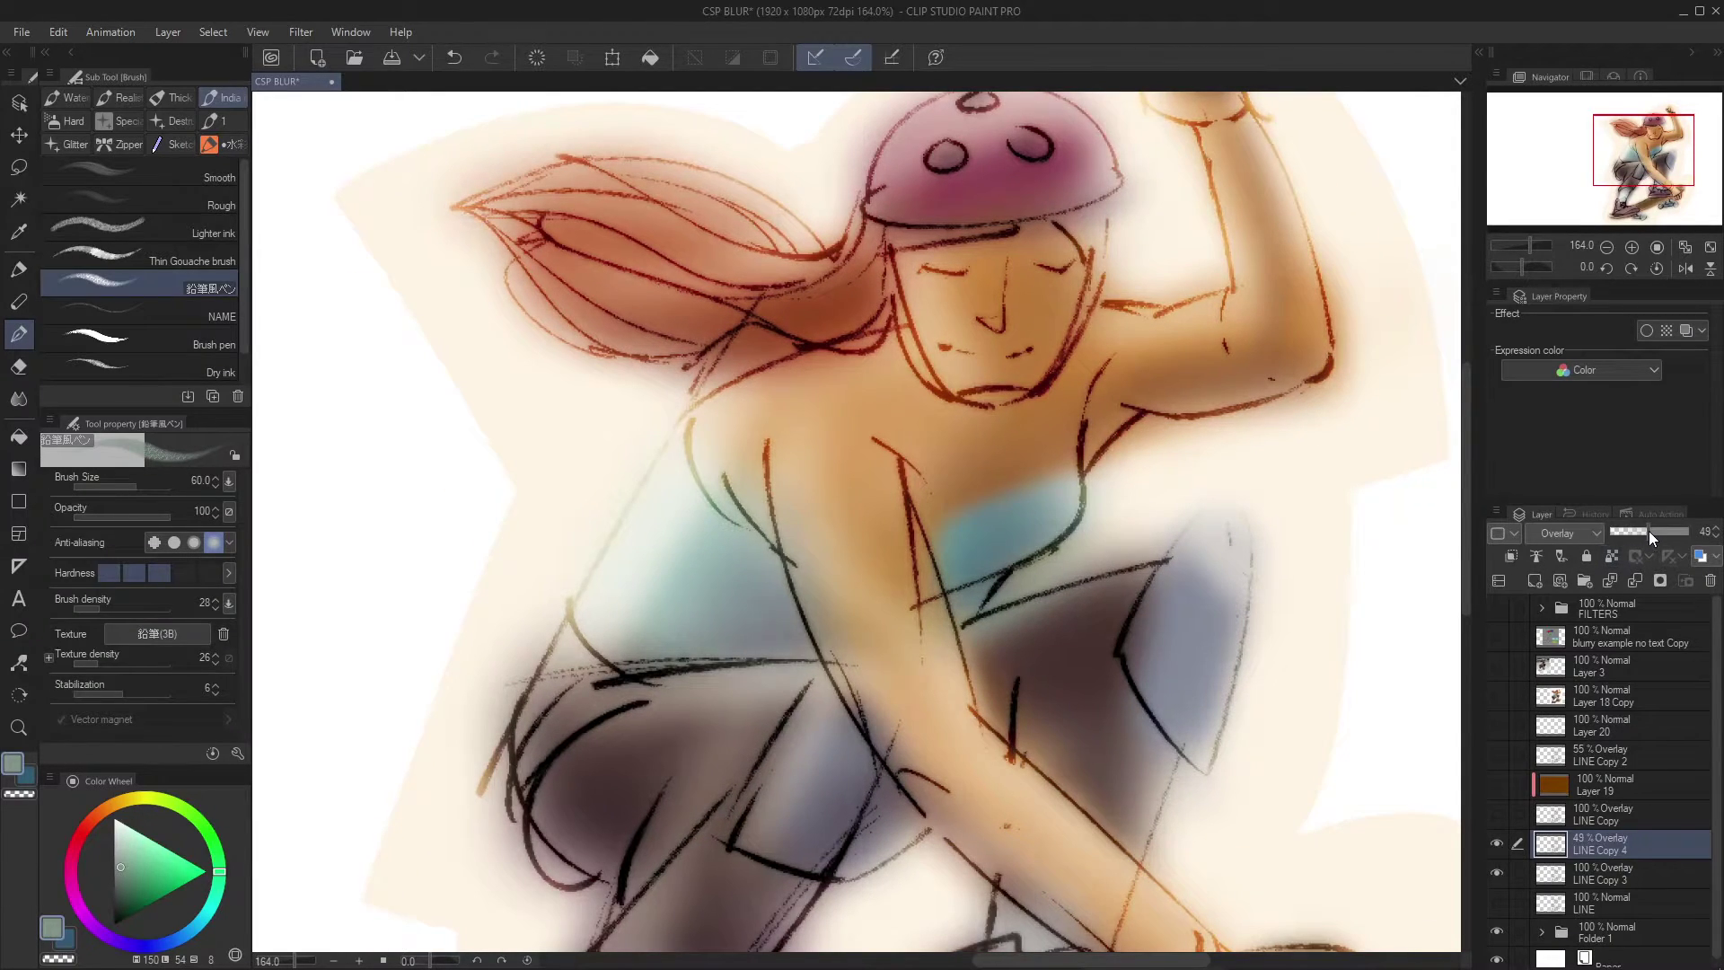
drag(1653, 530, 1676, 533)
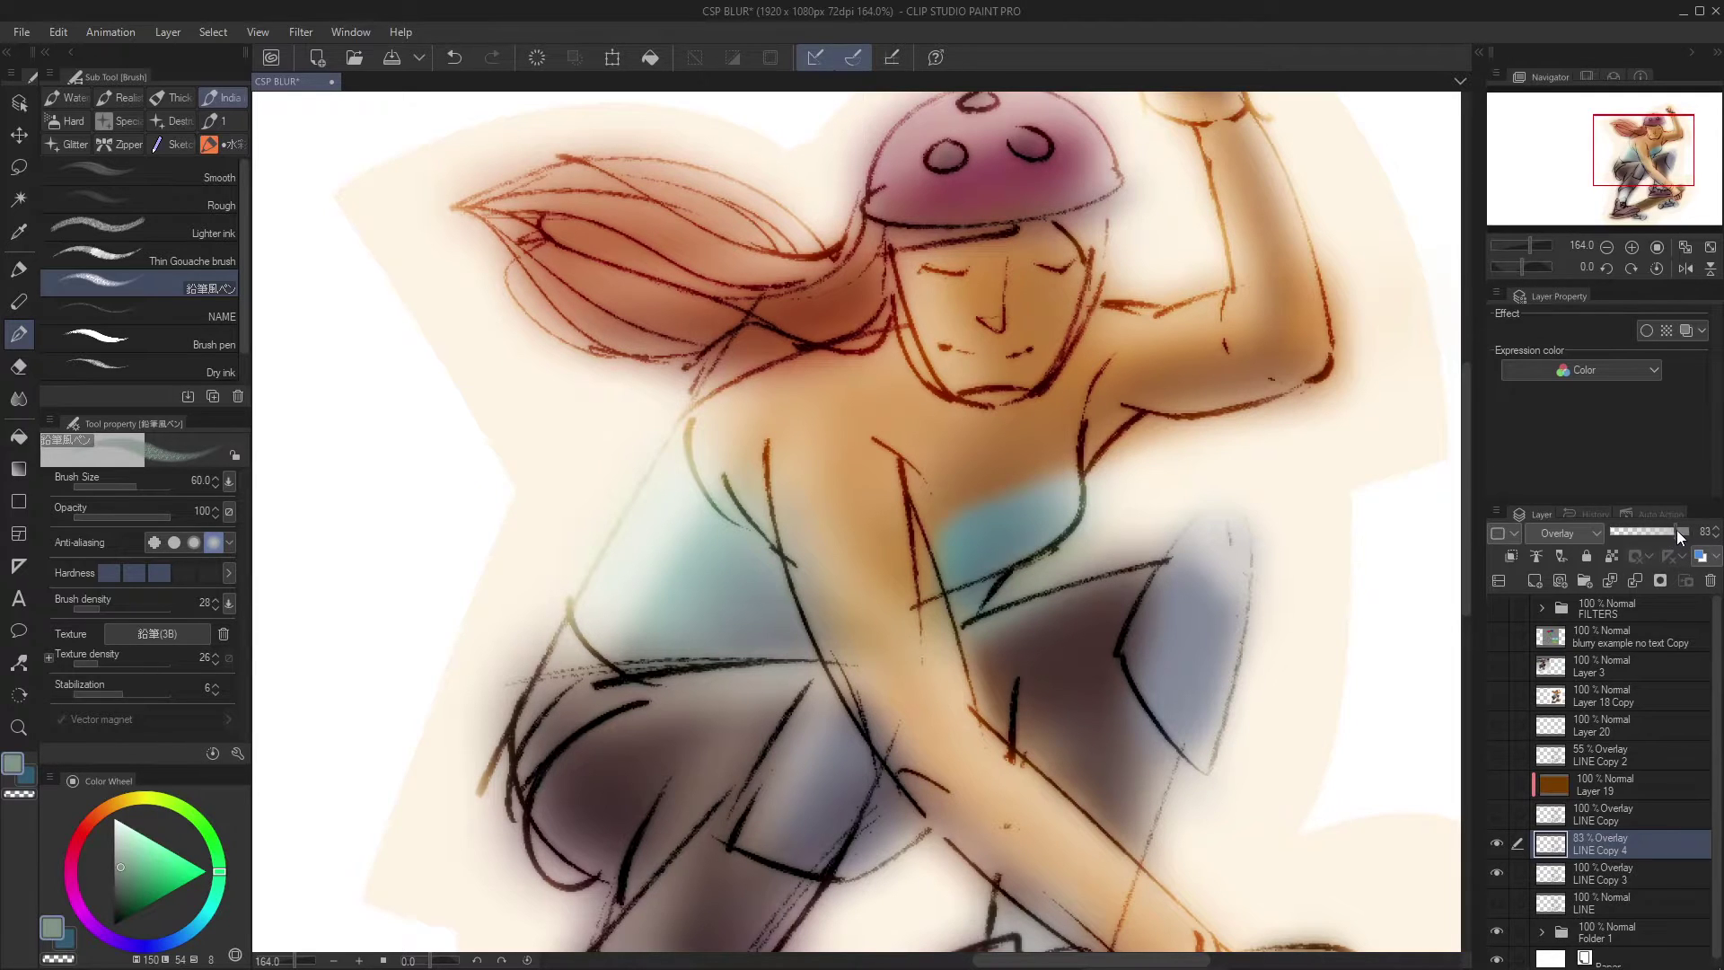
mouse_move(1300, 614)
mouse_down()
mouse_move(1217, 616)
mouse_move(1263, 620)
mouse_up()
drag(1228, 653, 1248, 607)
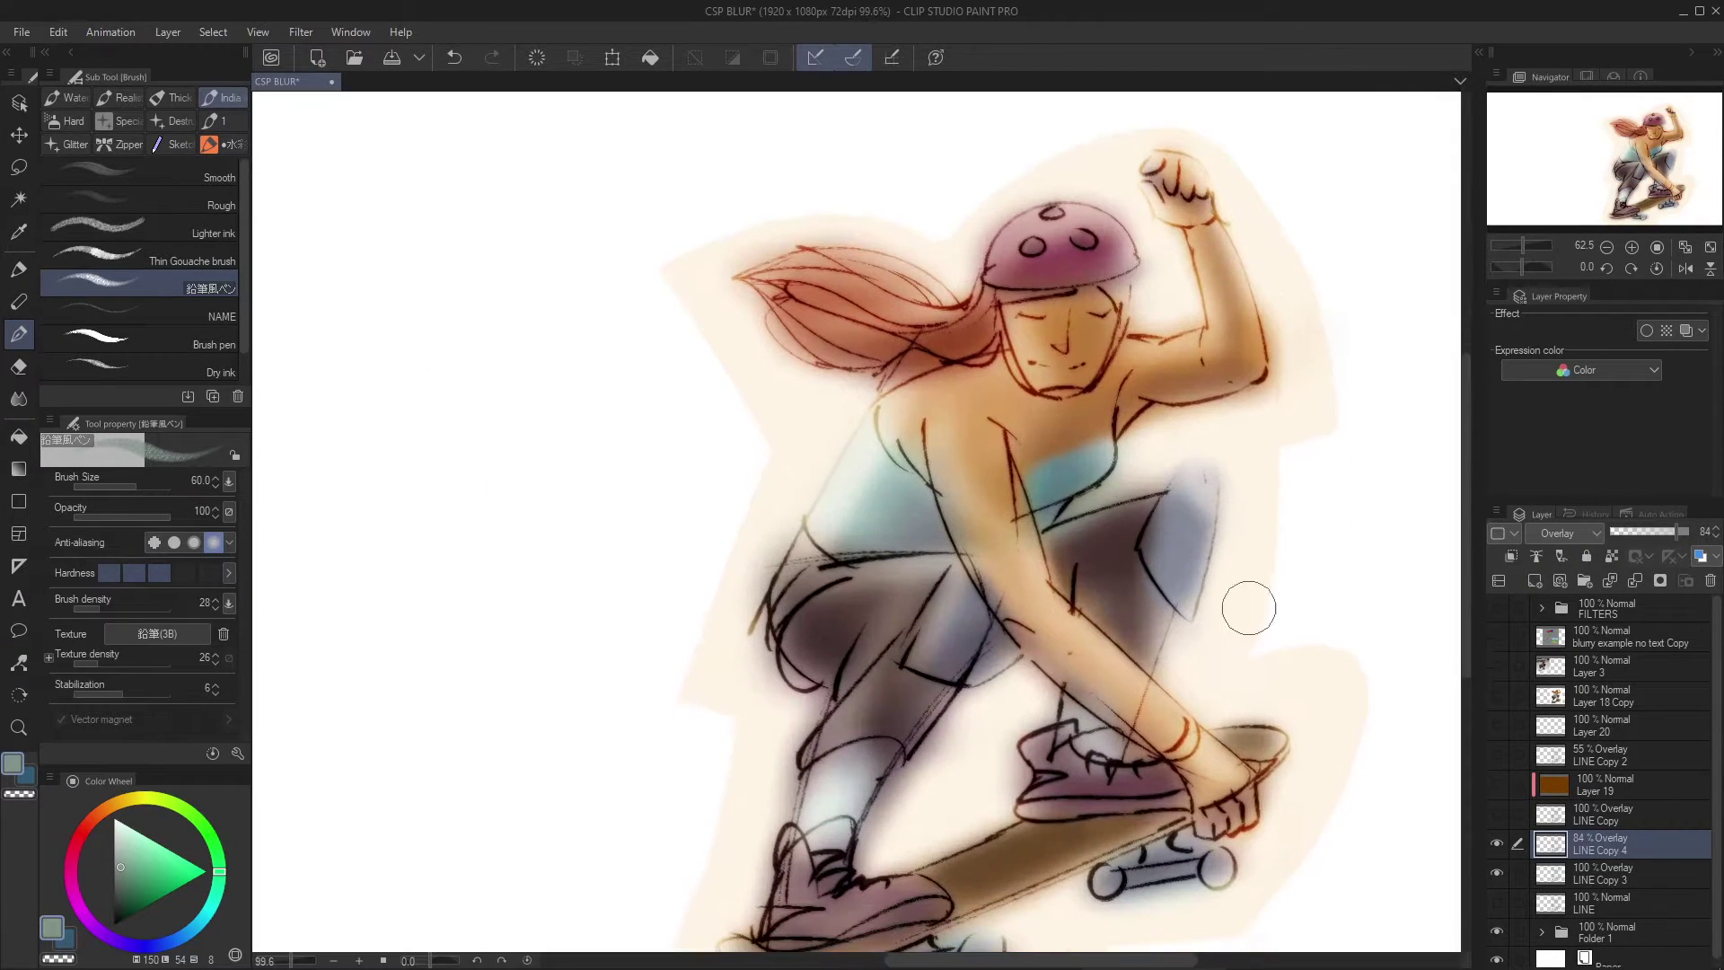
drag(1188, 558, 1166, 610)
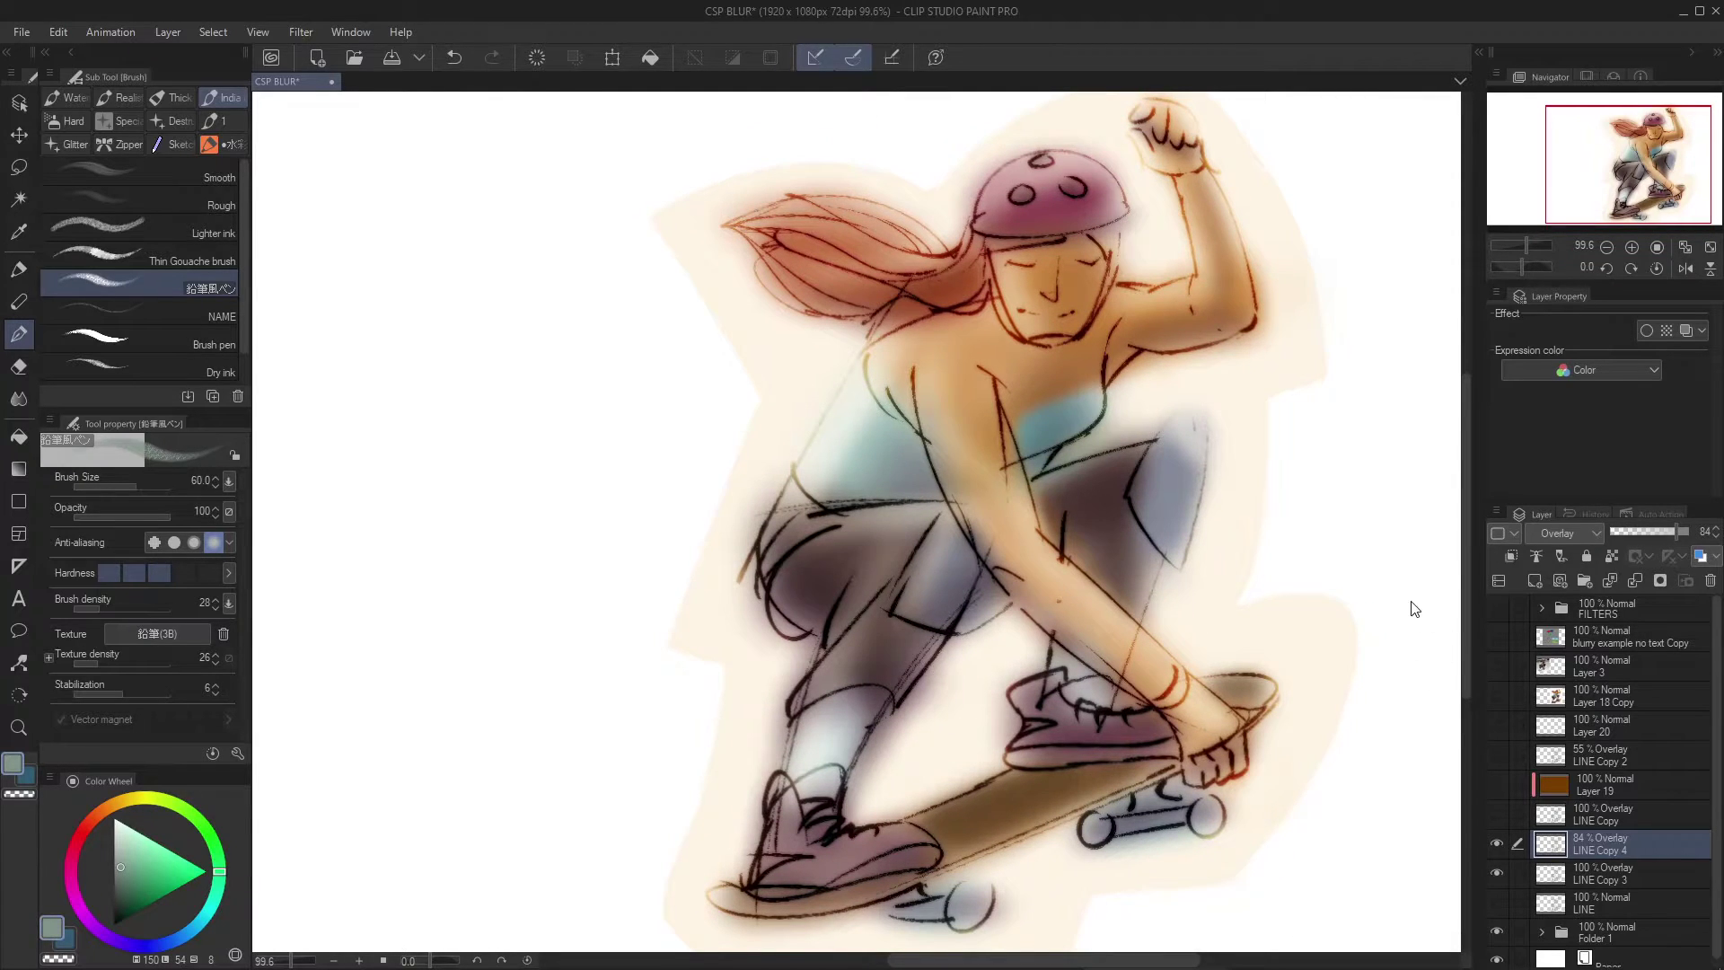
Add a new layer clipped to LINE Copy 4 and fill it with bright green
key(ctrl+shift+n)
key(ctrl+alt+g)
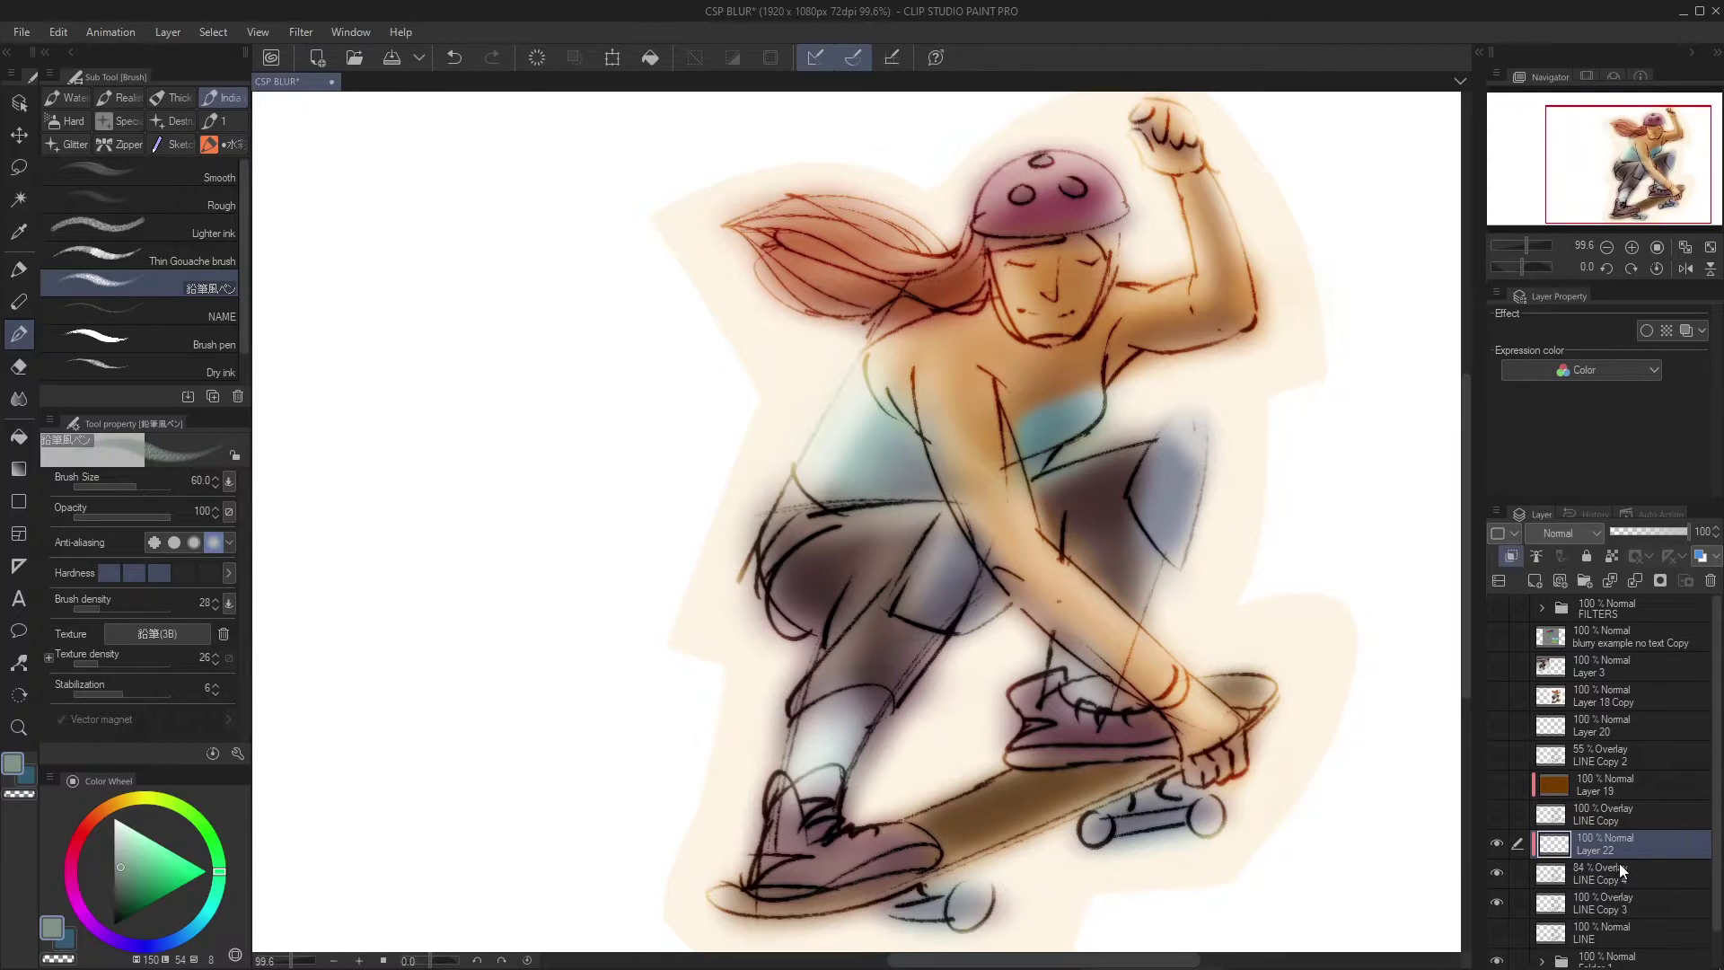
click(159, 875)
drag(159, 876, 207, 871)
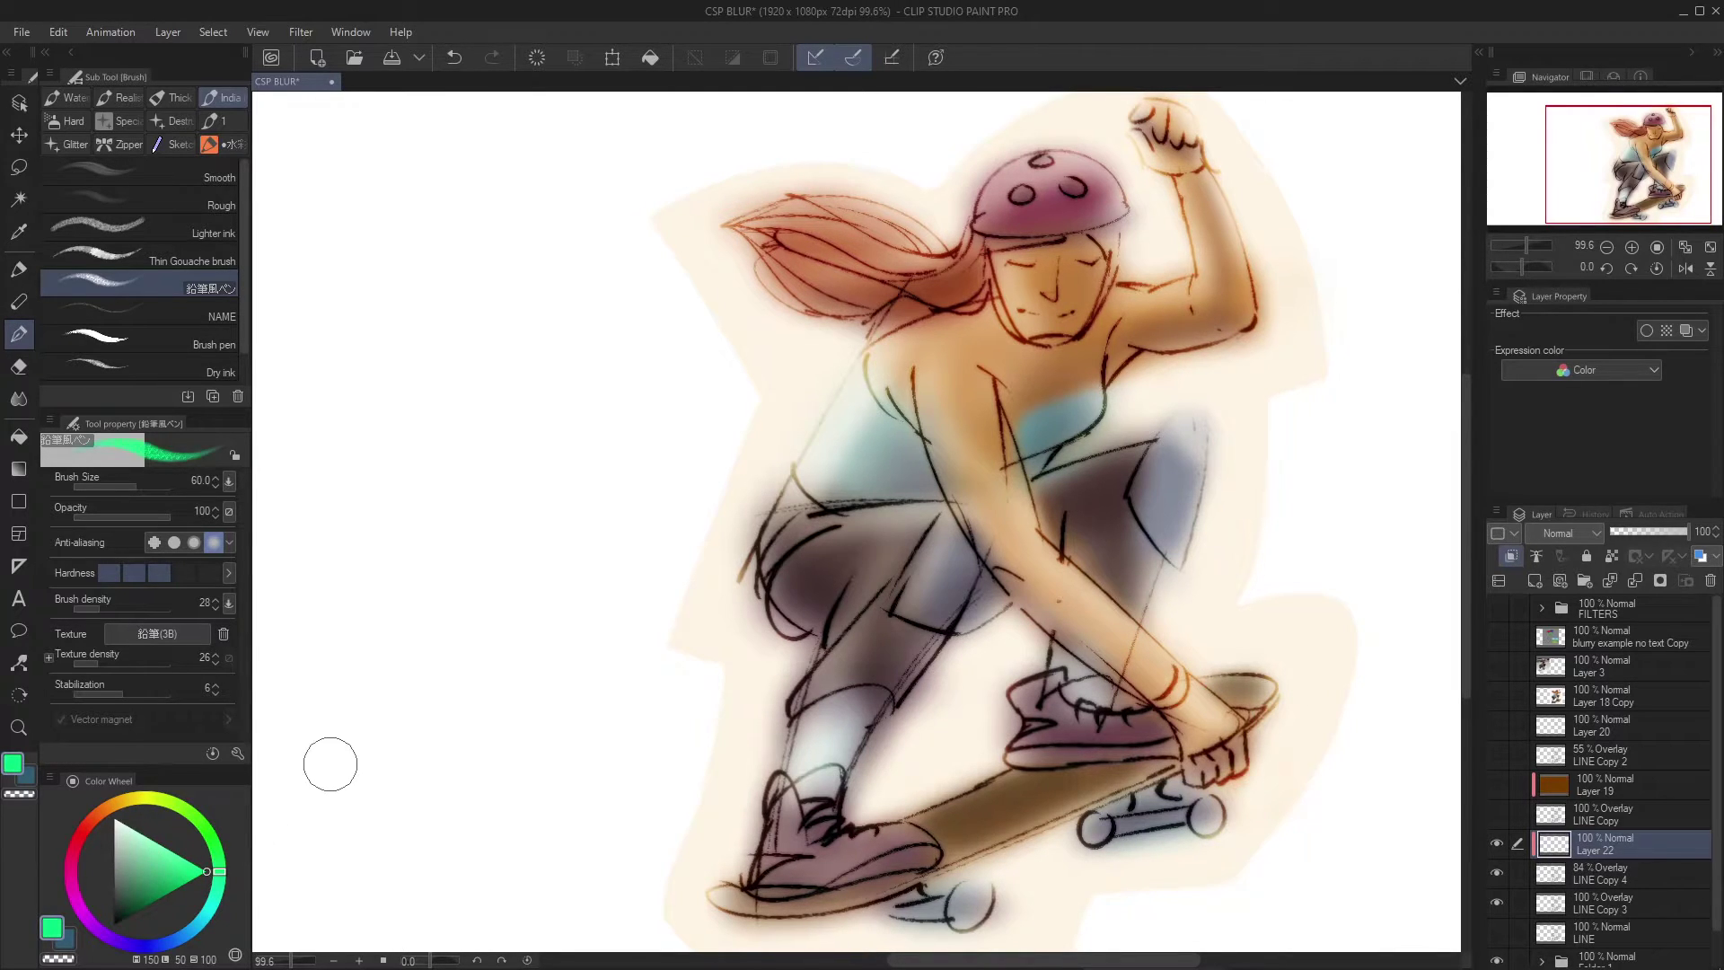
key(alt+BackSpace)
mouse_move(1189, 588)
mouse_down()
mouse_move(1131, 608)
mouse_move(1108, 593)
mouse_up()
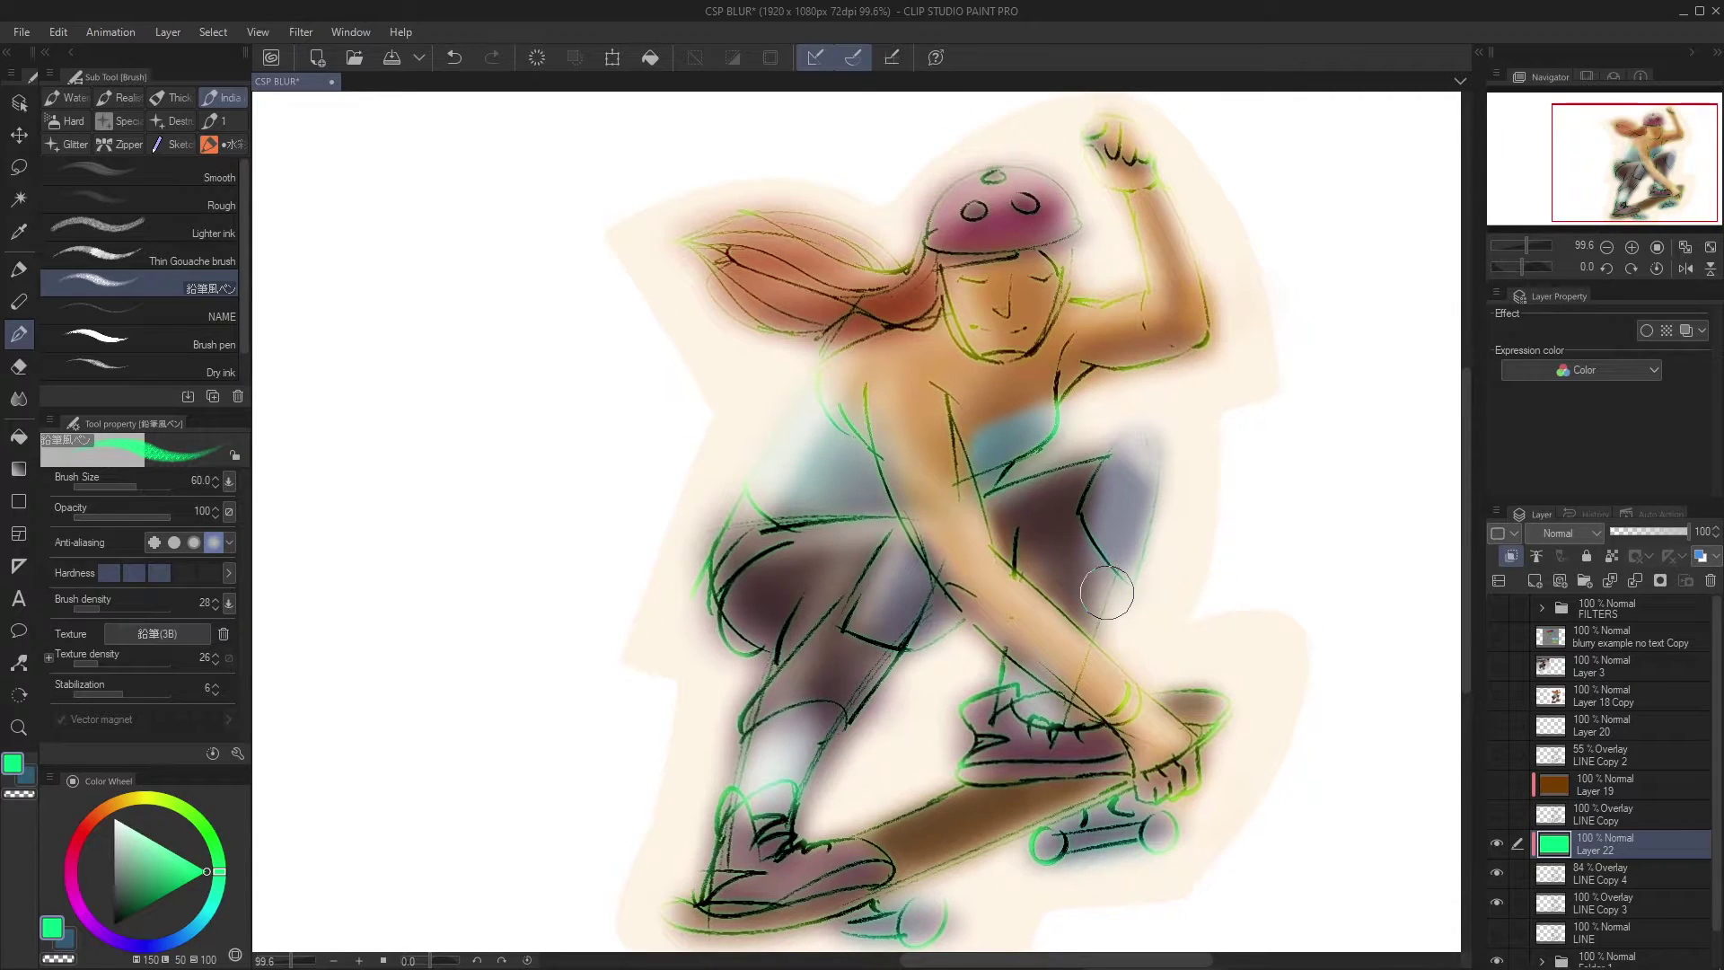
Shift the clipped fill layer's hue to -93 so the green turns yellow
key(ctrl+u)
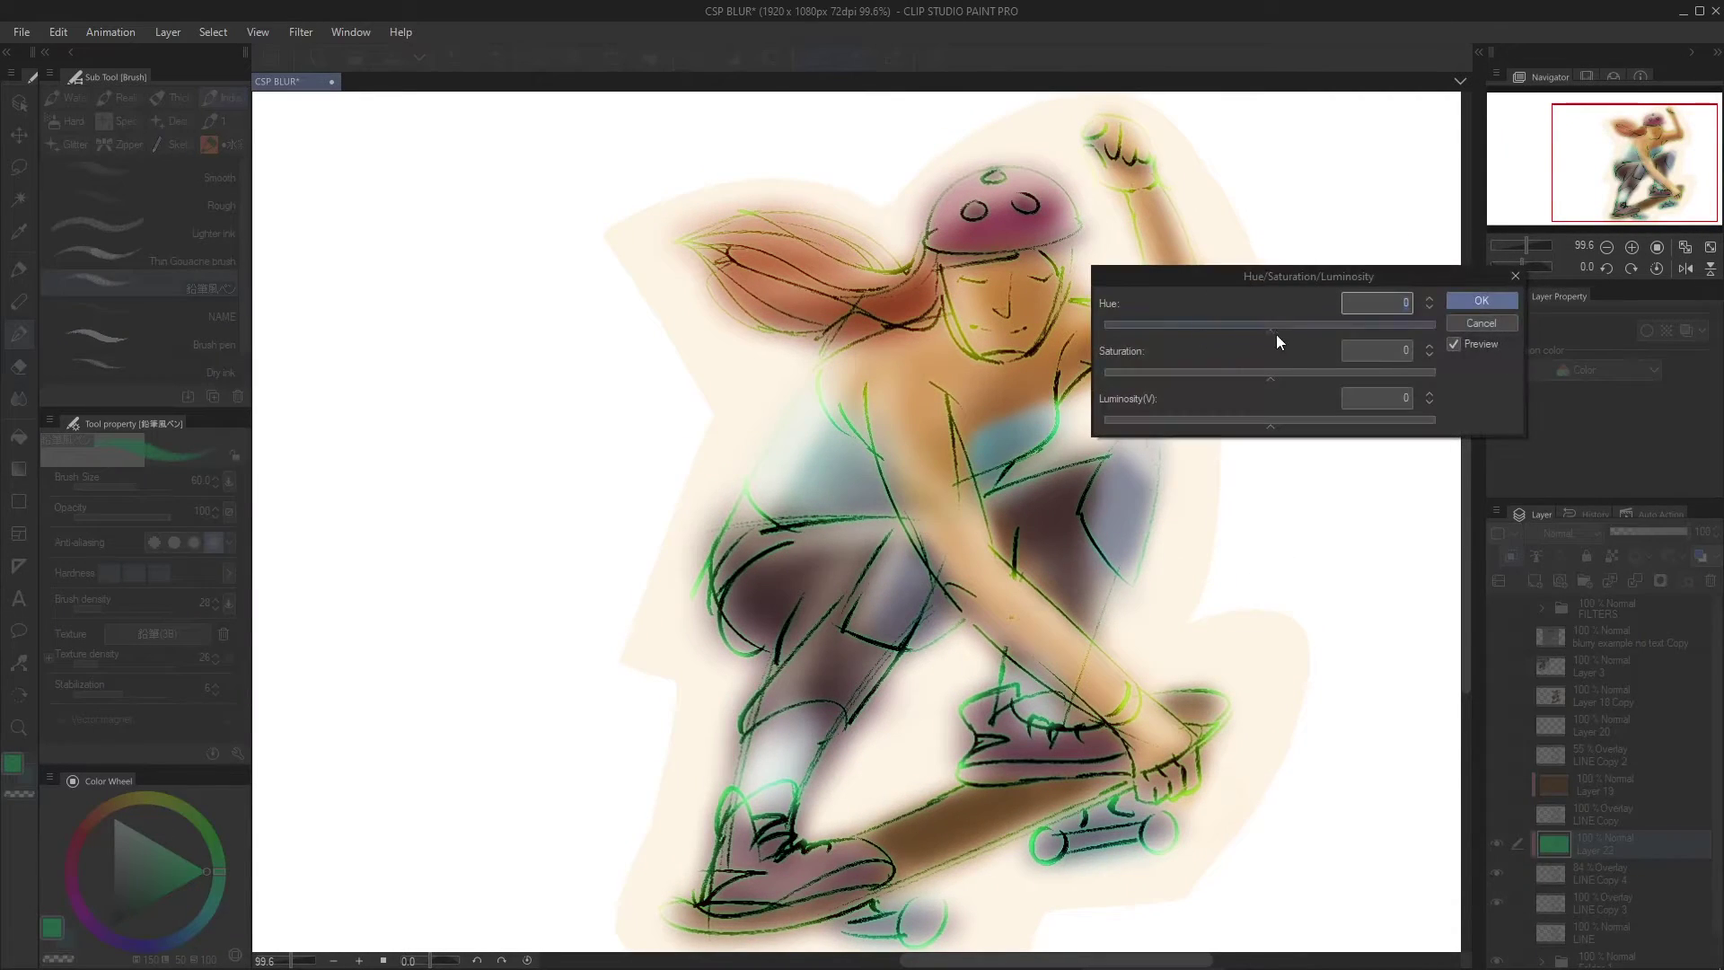
drag(1270, 332, 1222, 332)
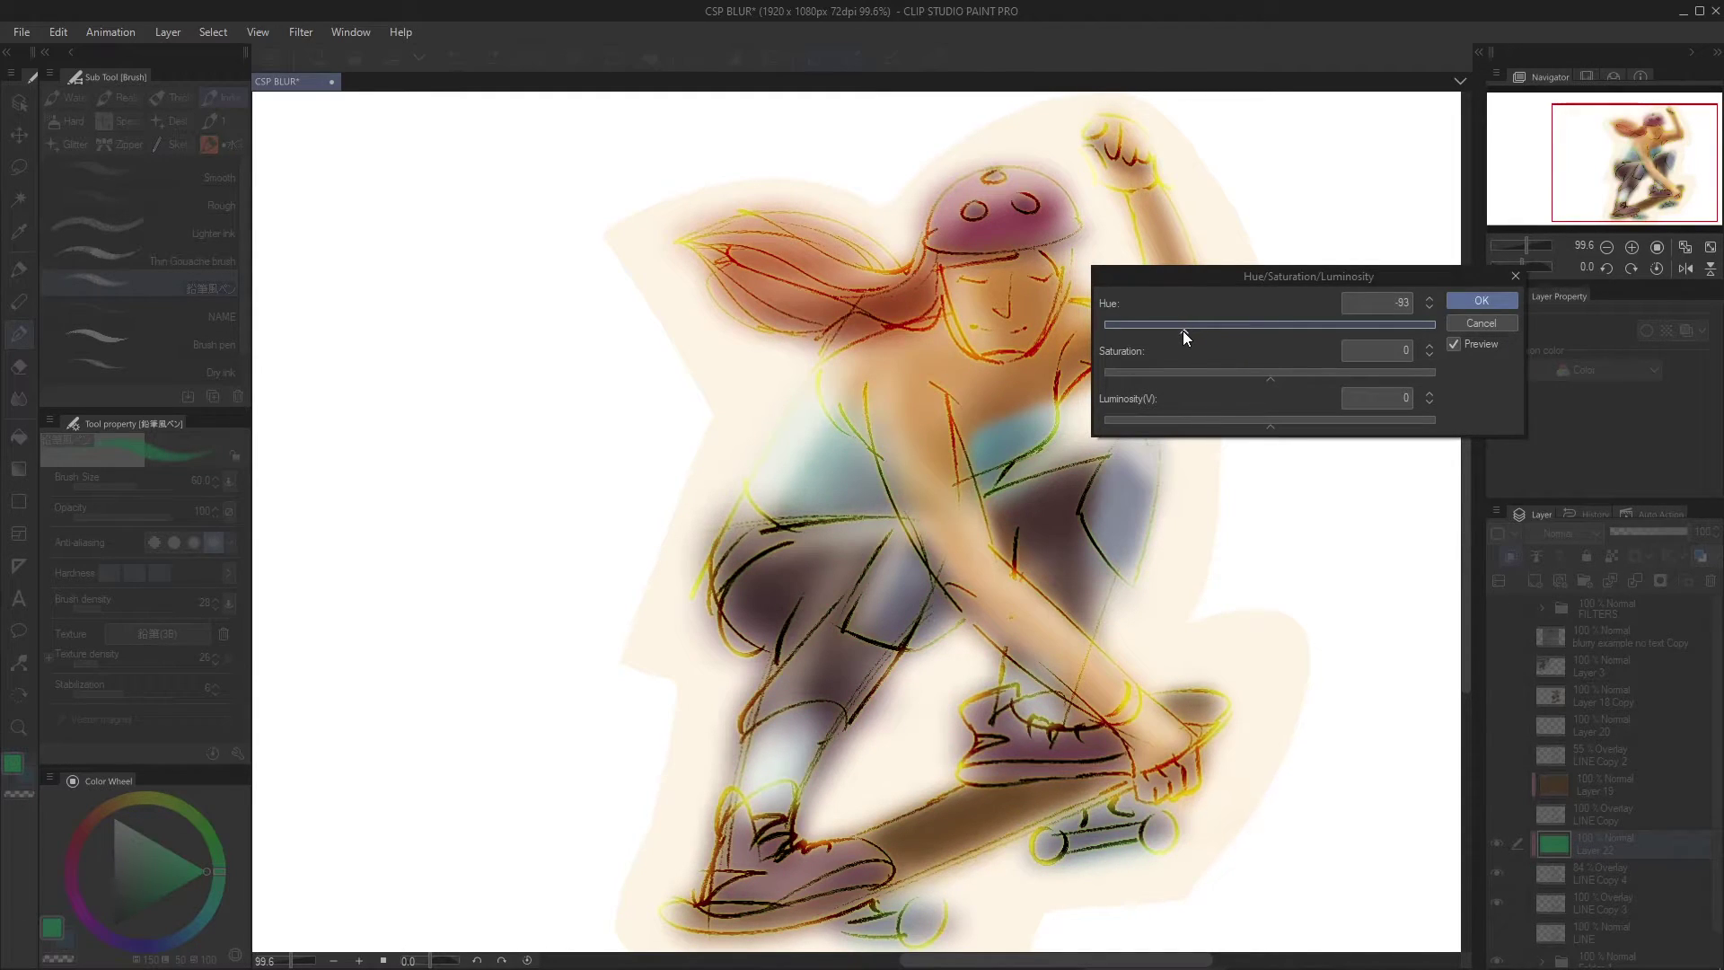
key(Return)
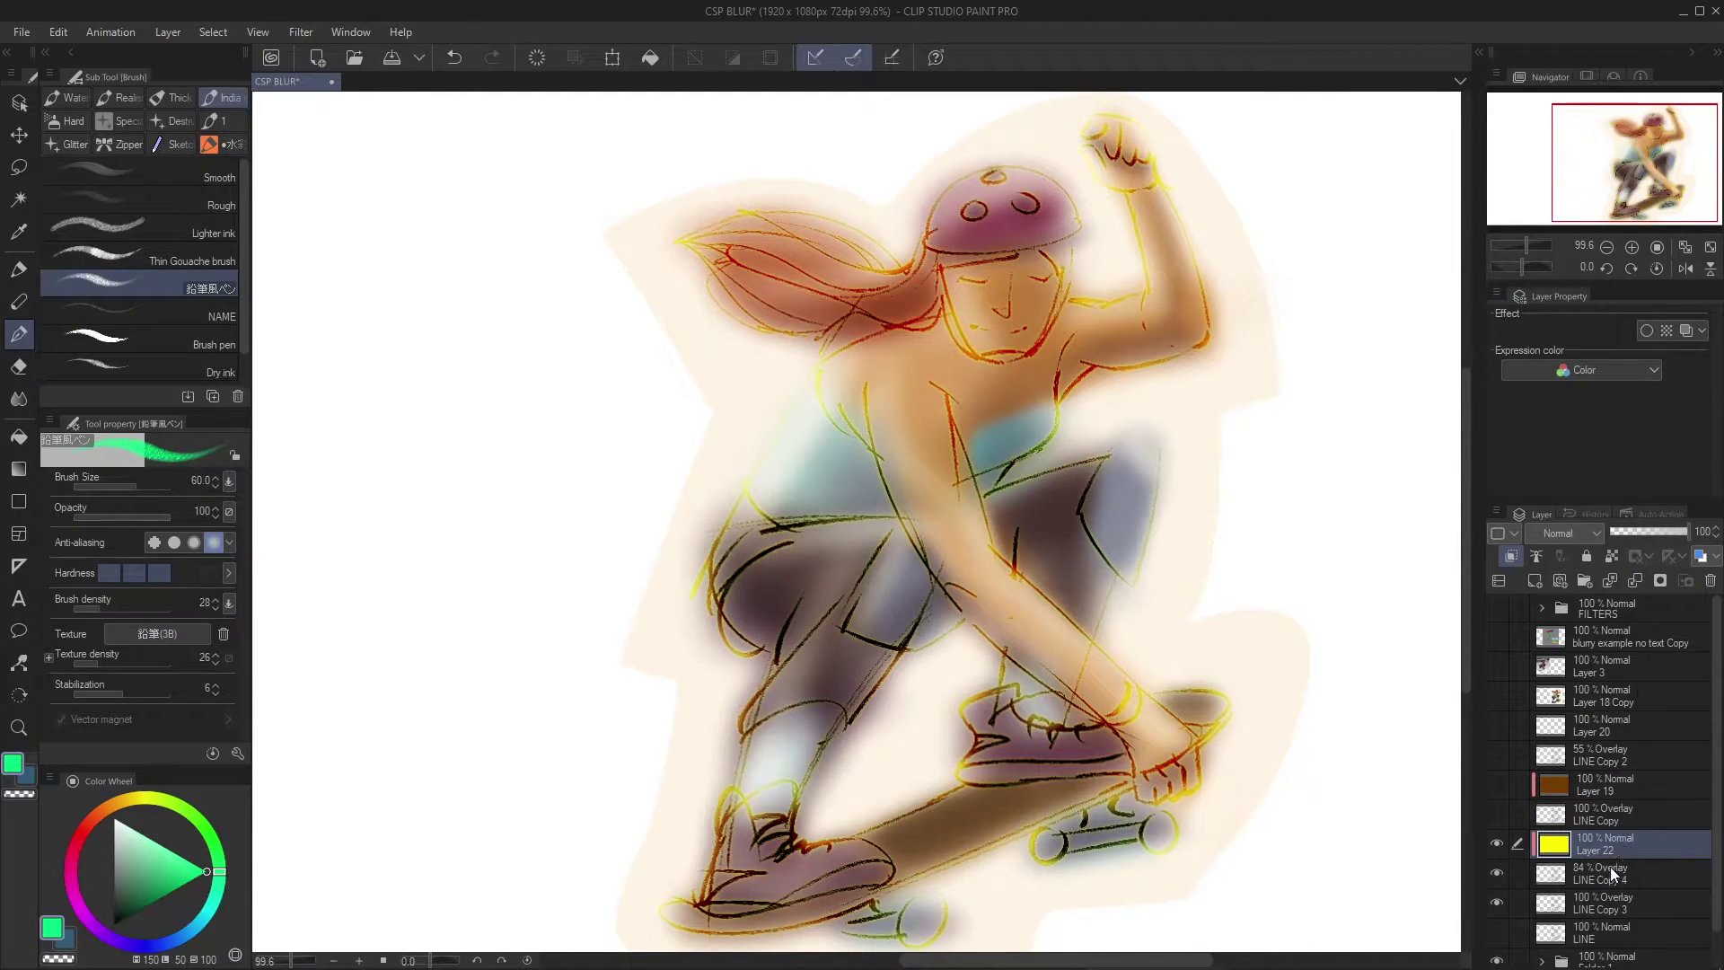
Lower the opacity of the LINE Copy 4 layer to 30%
click(1609, 868)
click(1640, 530)
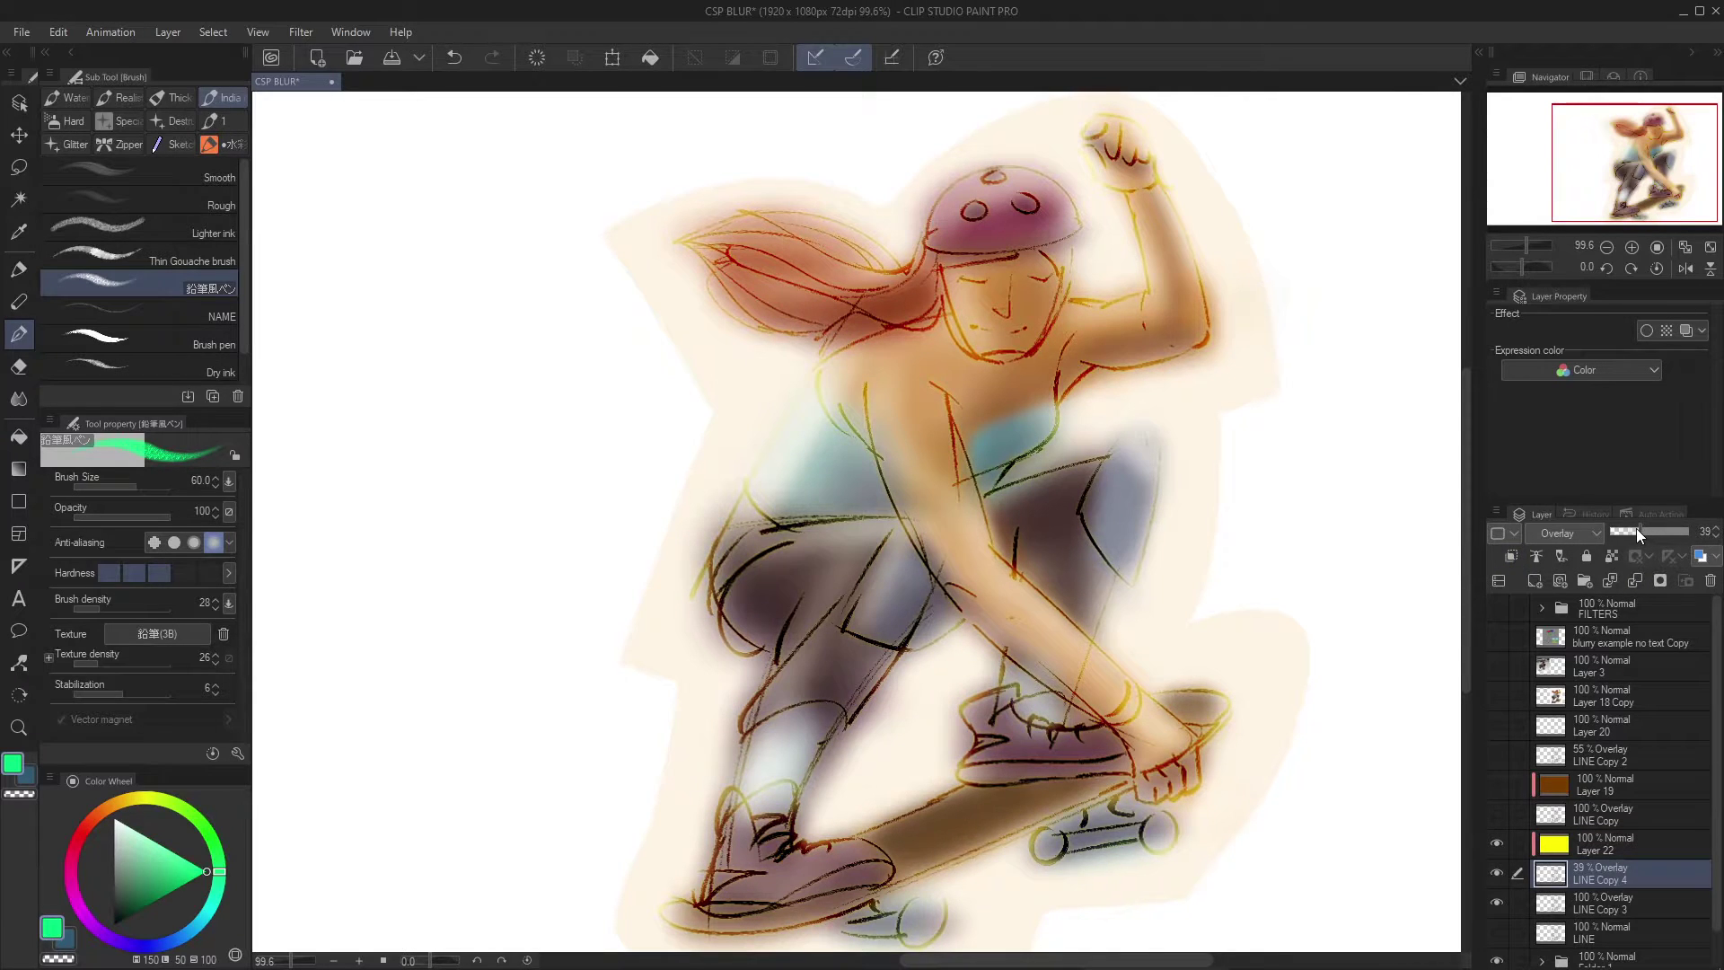
drag(1638, 530, 1634, 530)
mouse_move(1041, 588)
mouse_down()
mouse_move(1006, 623)
mouse_move(1028, 611)
mouse_up()
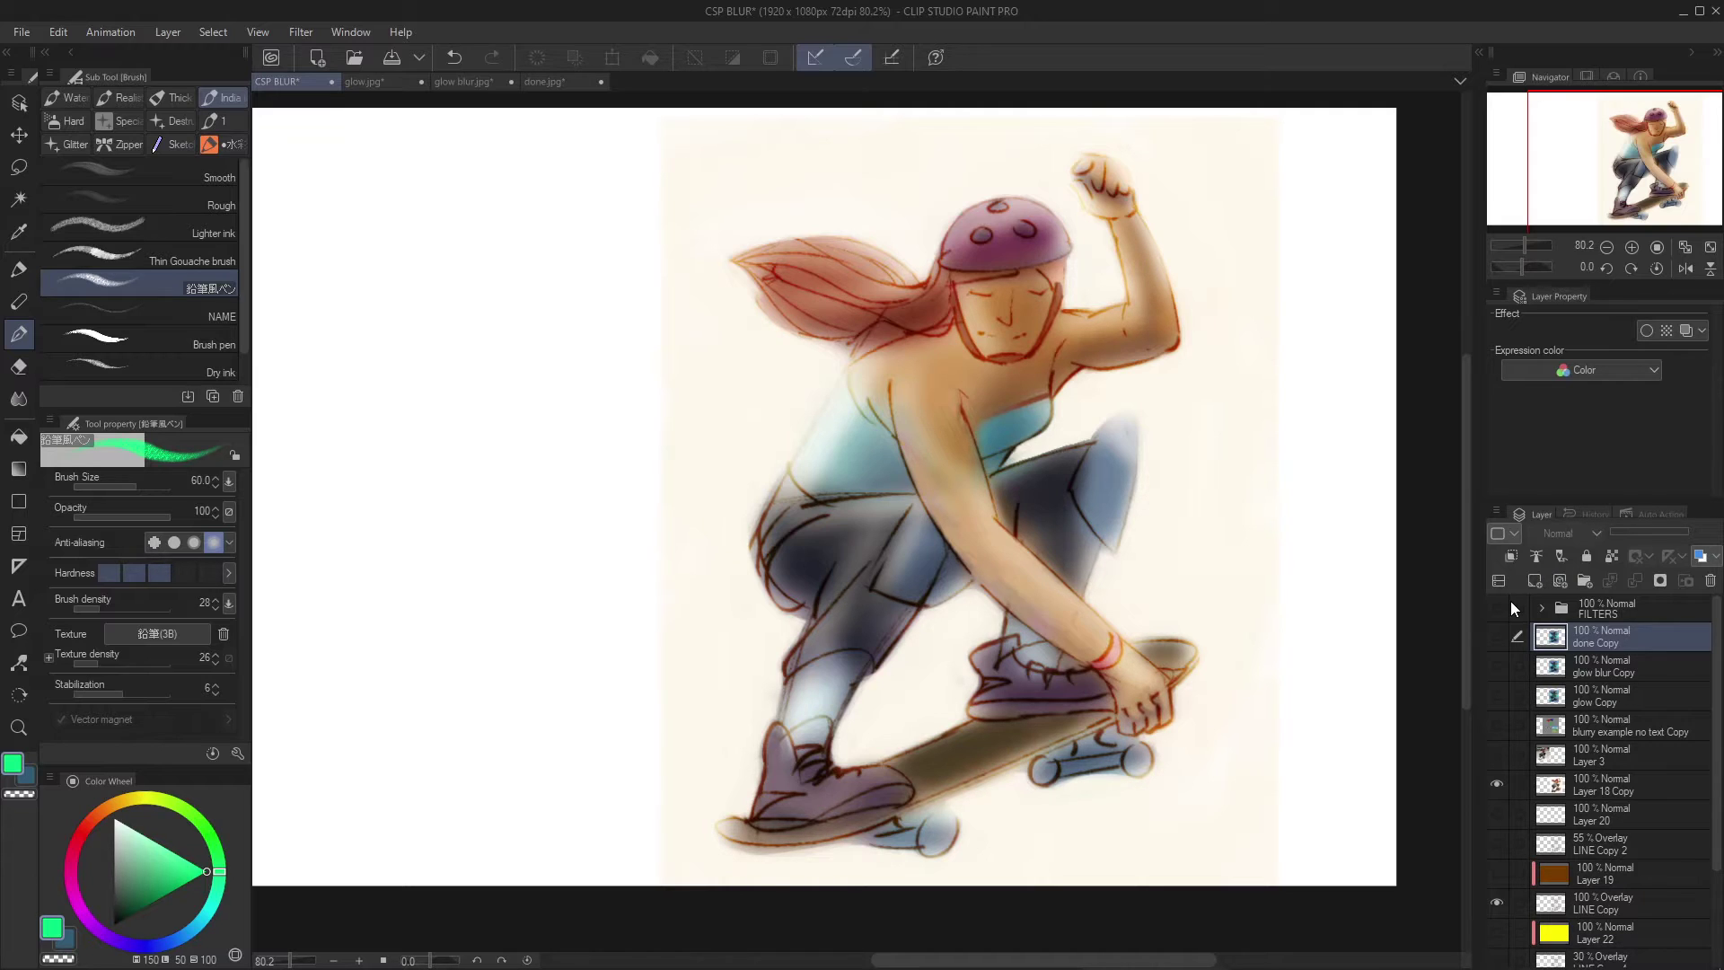
Show the glow Copy layer and move its picture beside the finished skateboarder drawing so they no longer overlap
drag(1010, 609, 1070, 618)
drag(1070, 618, 1081, 622)
click(1497, 696)
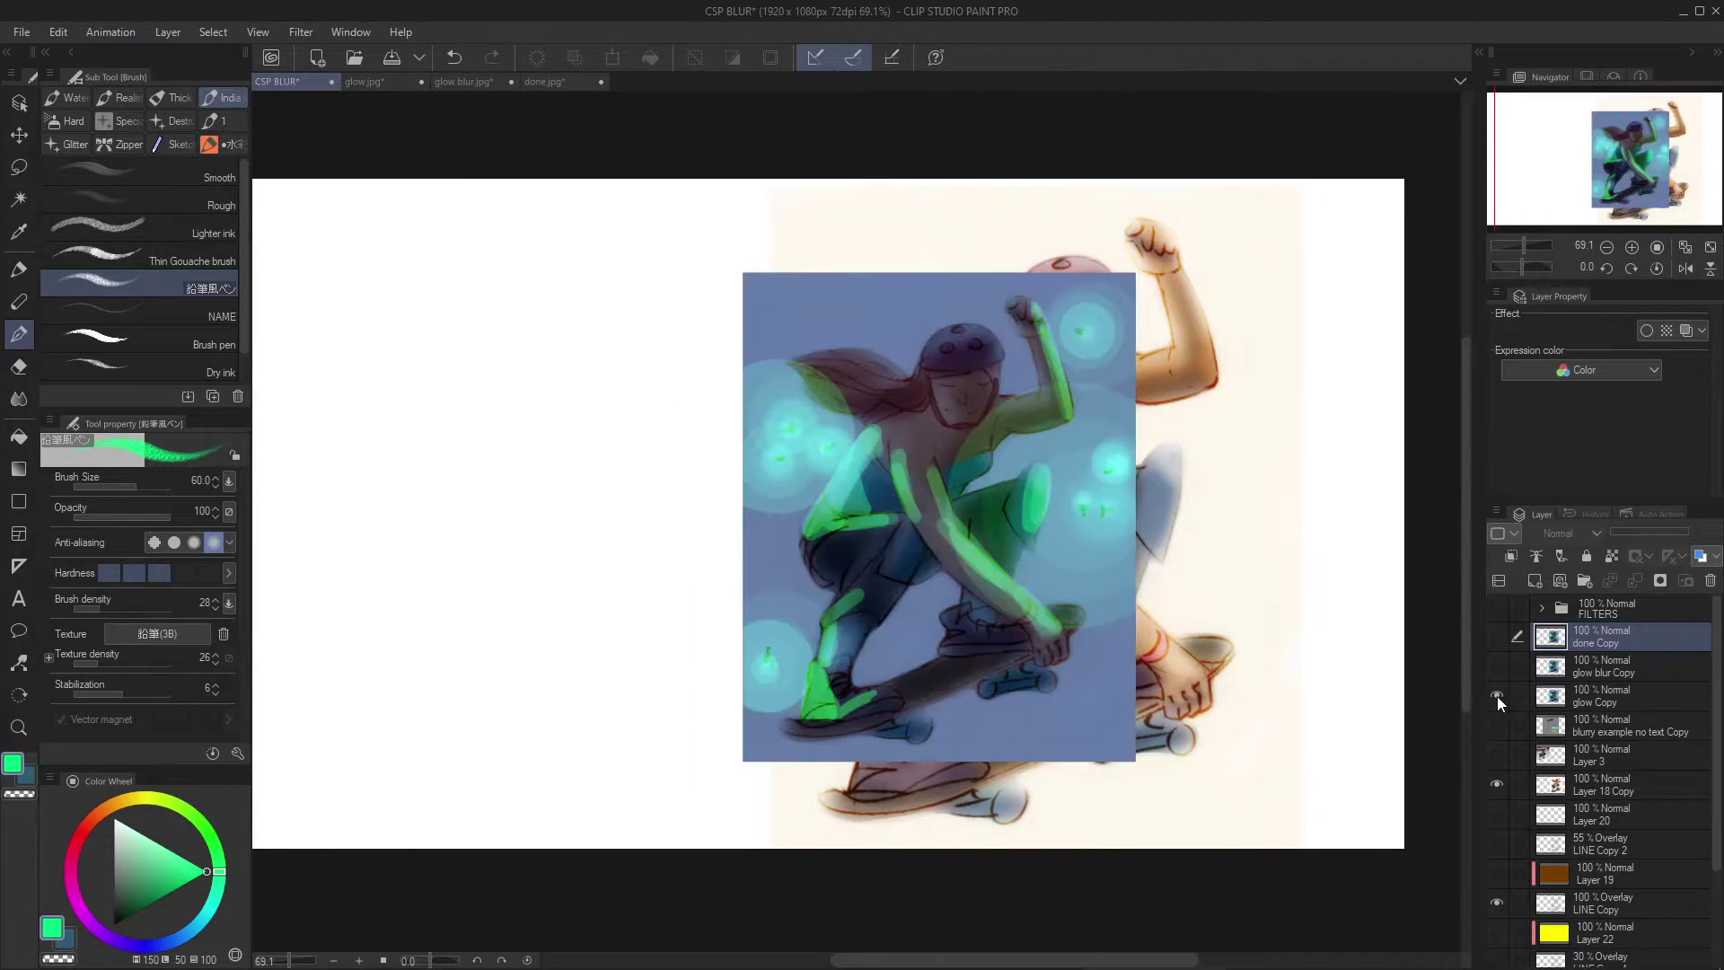
click(1599, 702)
key(ctrl+t)
drag(997, 545, 694, 546)
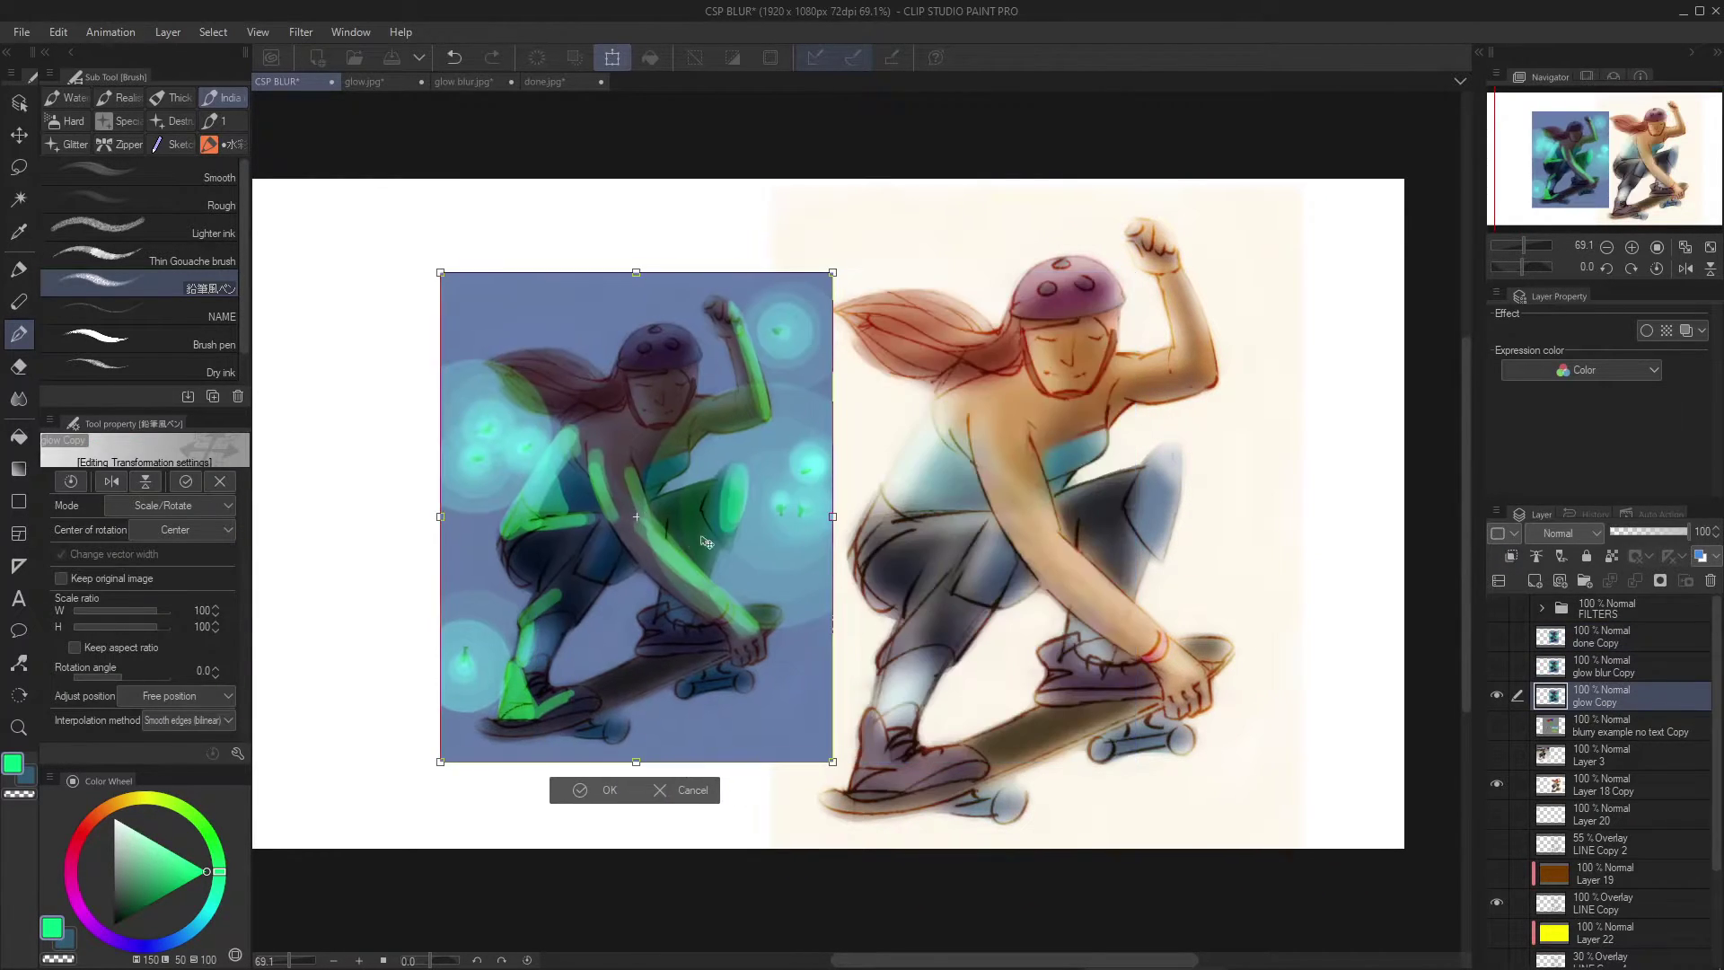
key(Return)
Add a new layer directly below glow Copy and fill it with dark blue
click(1613, 718)
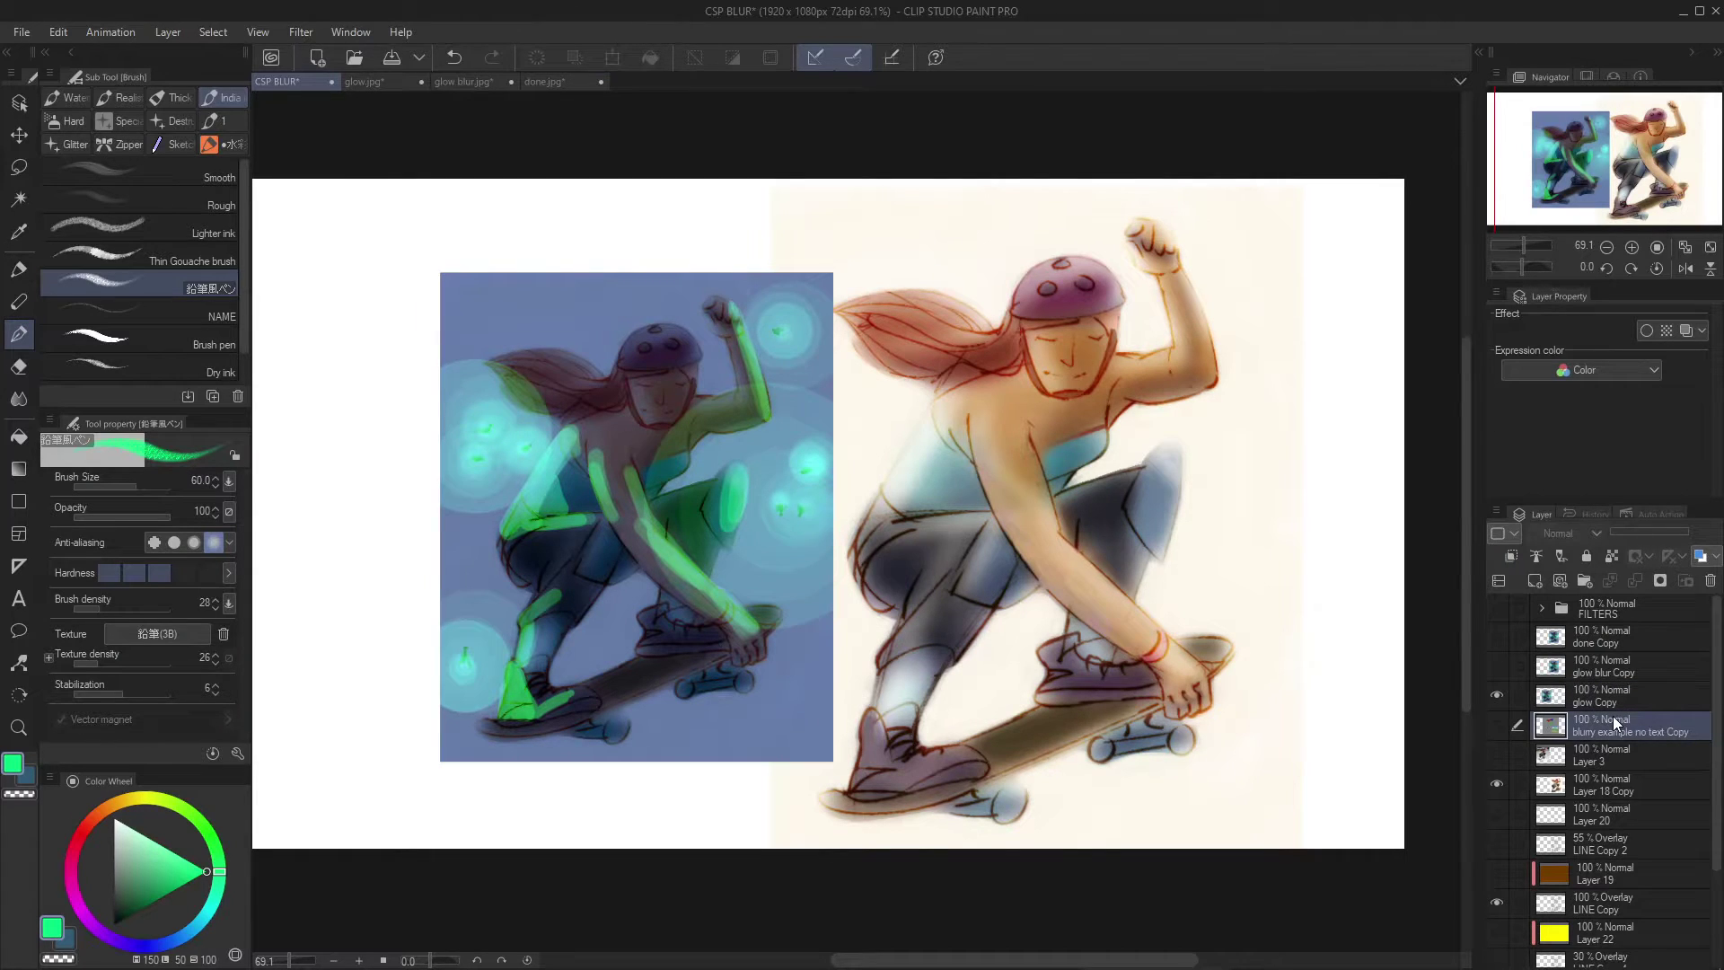
key(ctrl+shift+n)
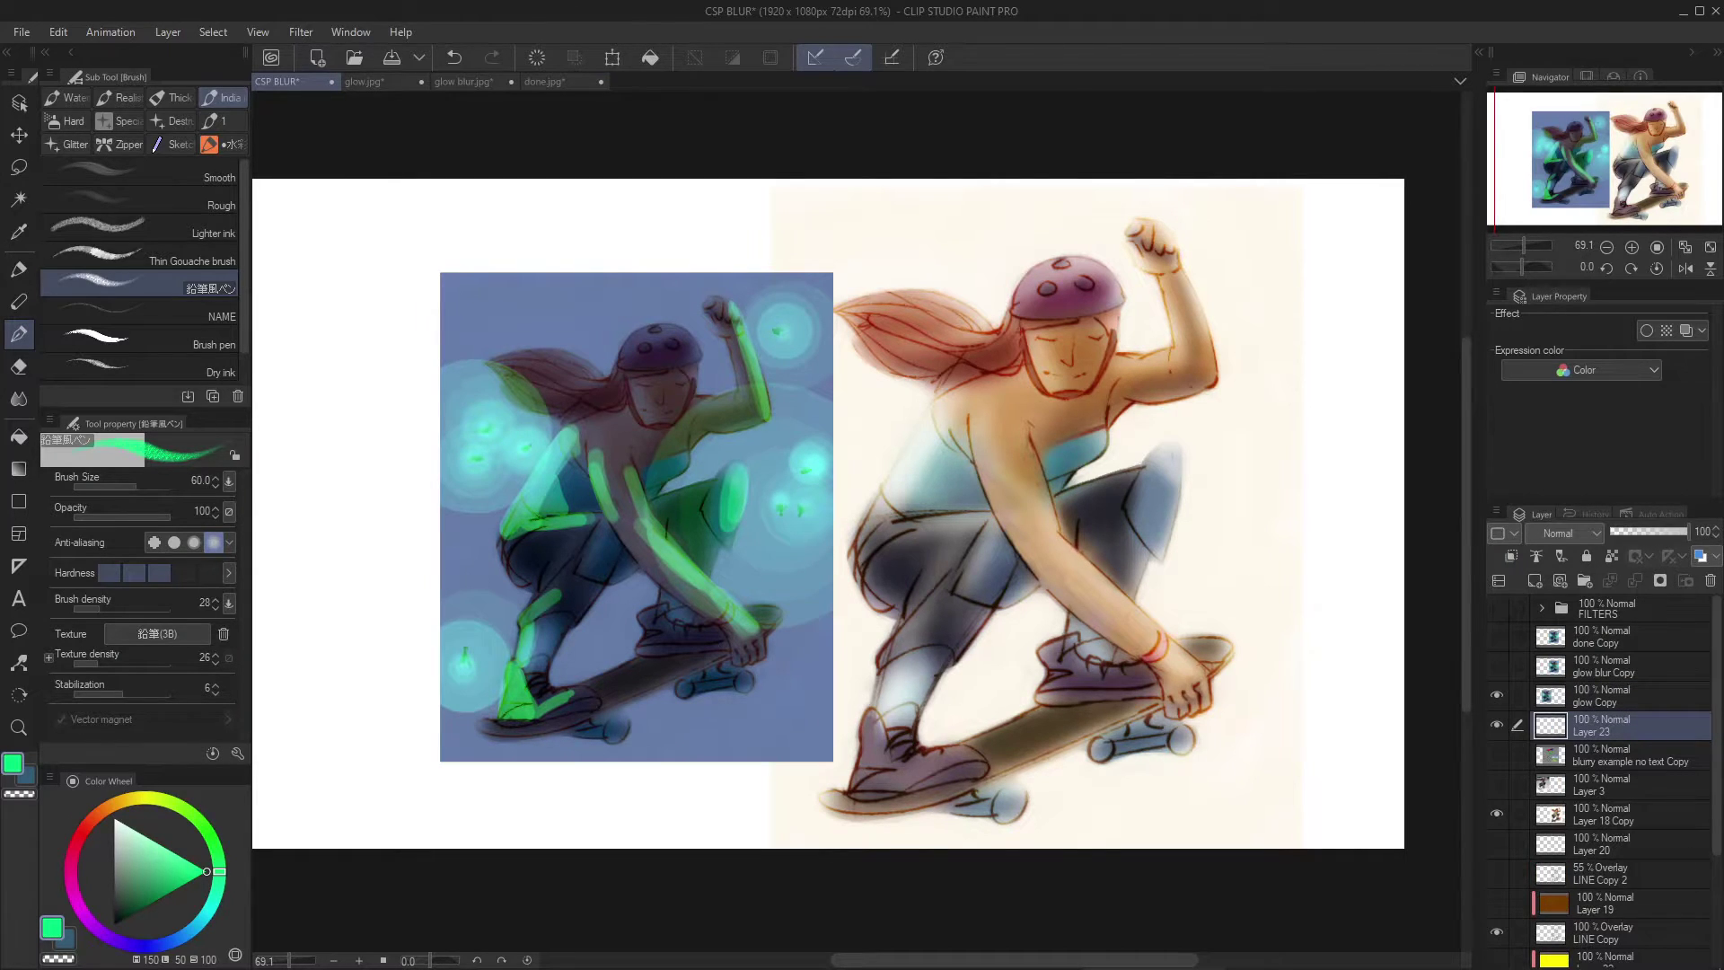
click(144, 898)
click(171, 943)
key(alt+BackSpace)
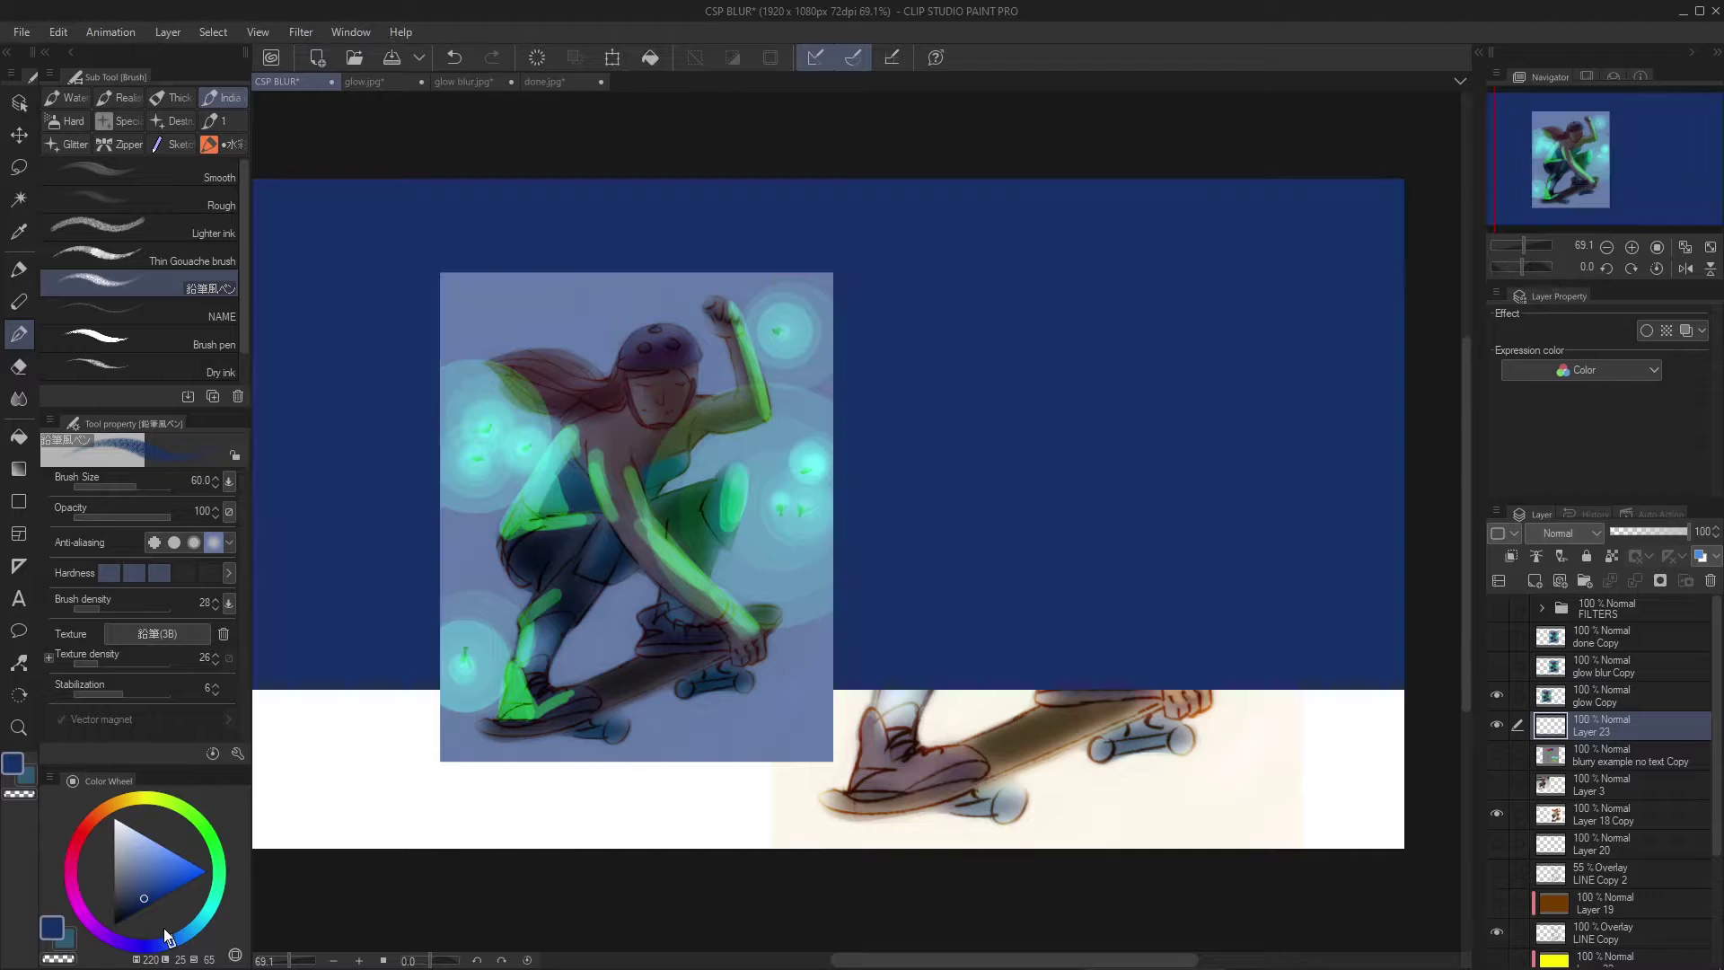
Set the dark blue layer's blending mode to Hard light and its opacity to 55%
click(1571, 530)
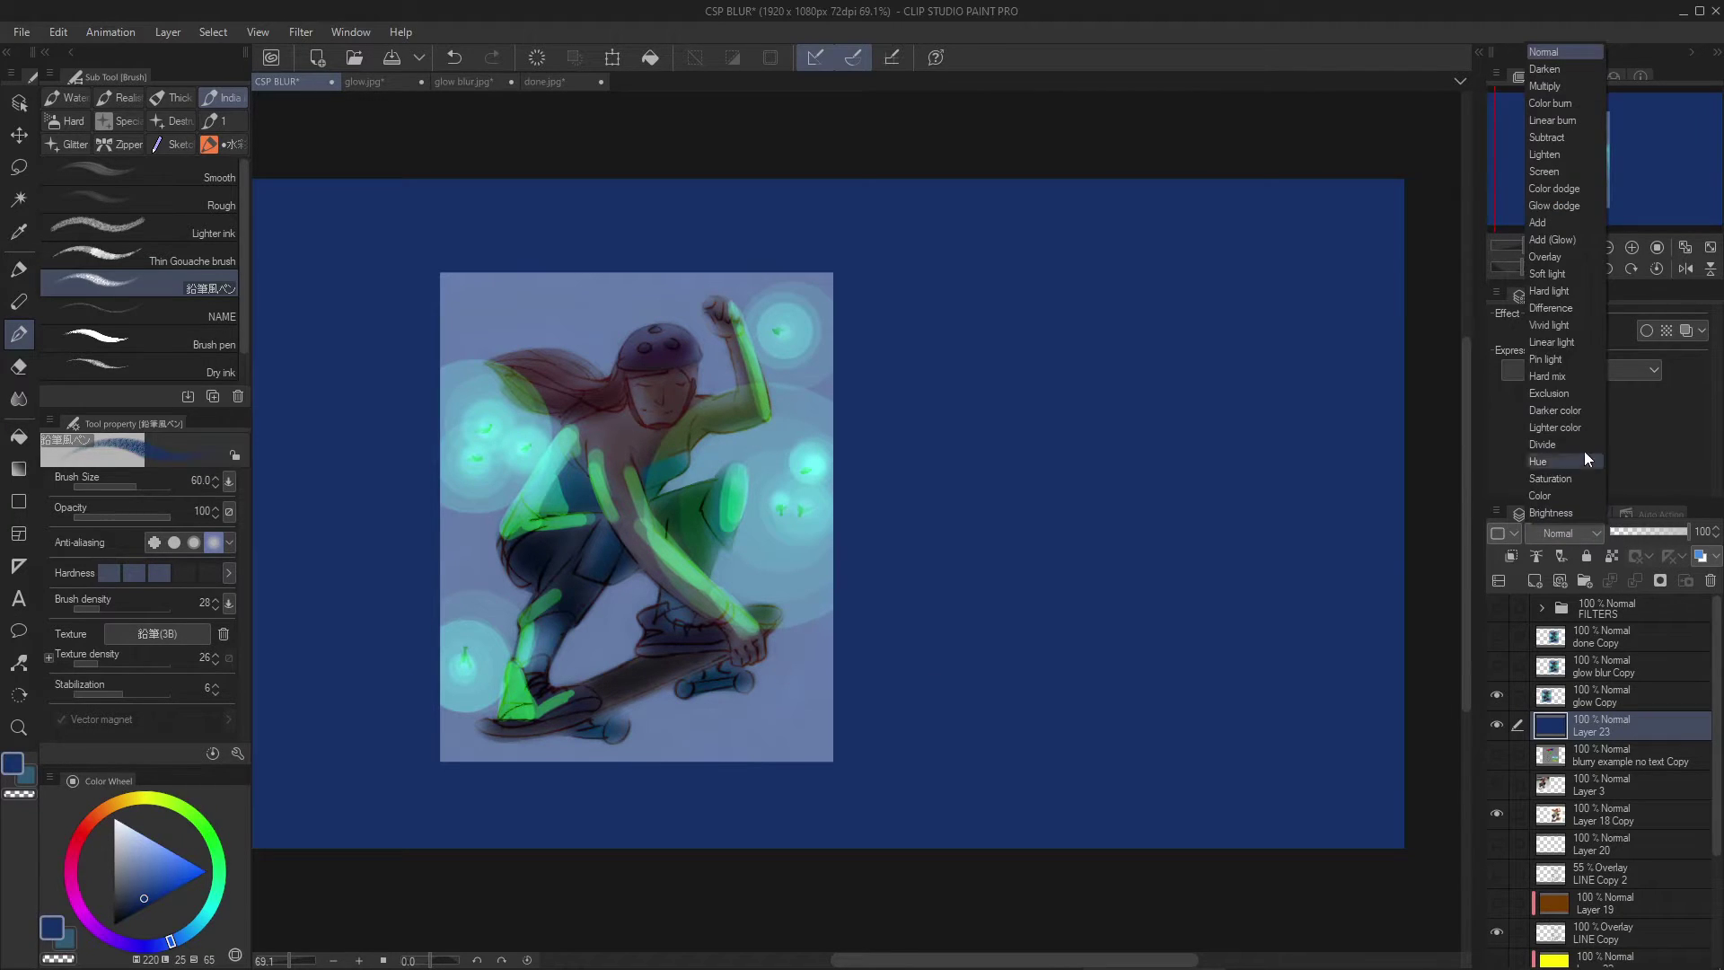
click(1573, 289)
drag(1683, 529, 1652, 532)
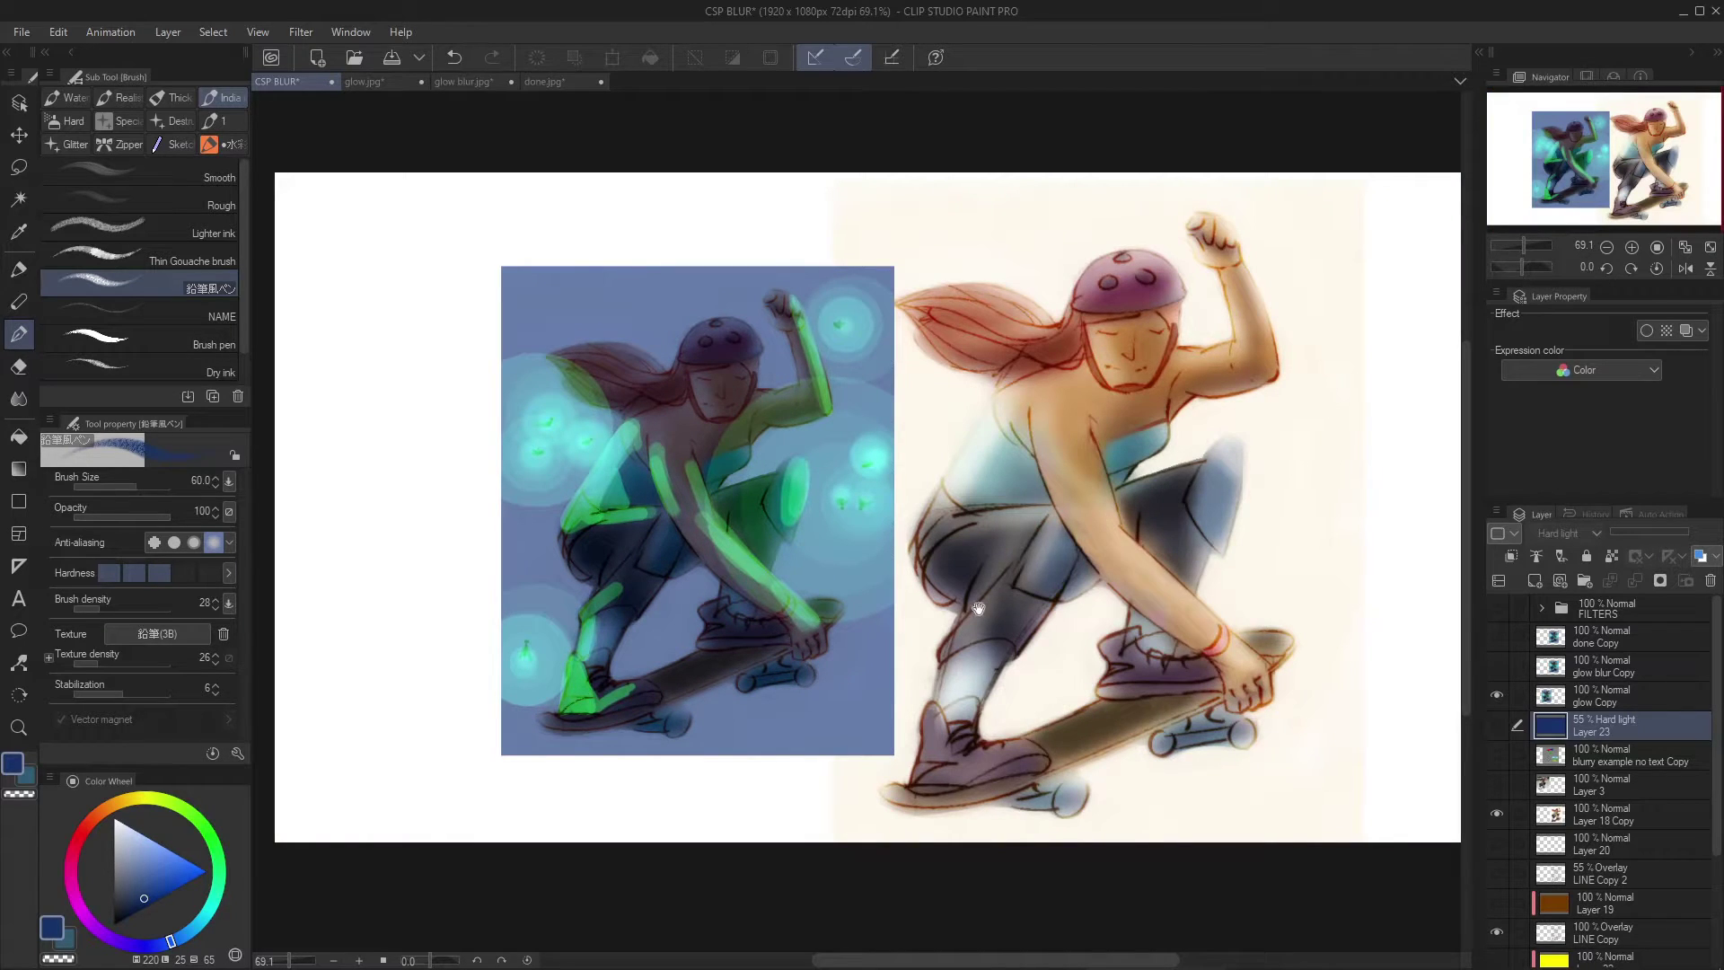
Add a new layer above glow Copy and set its blending mode to Color dodge
scroll(862, 629, up, 3)
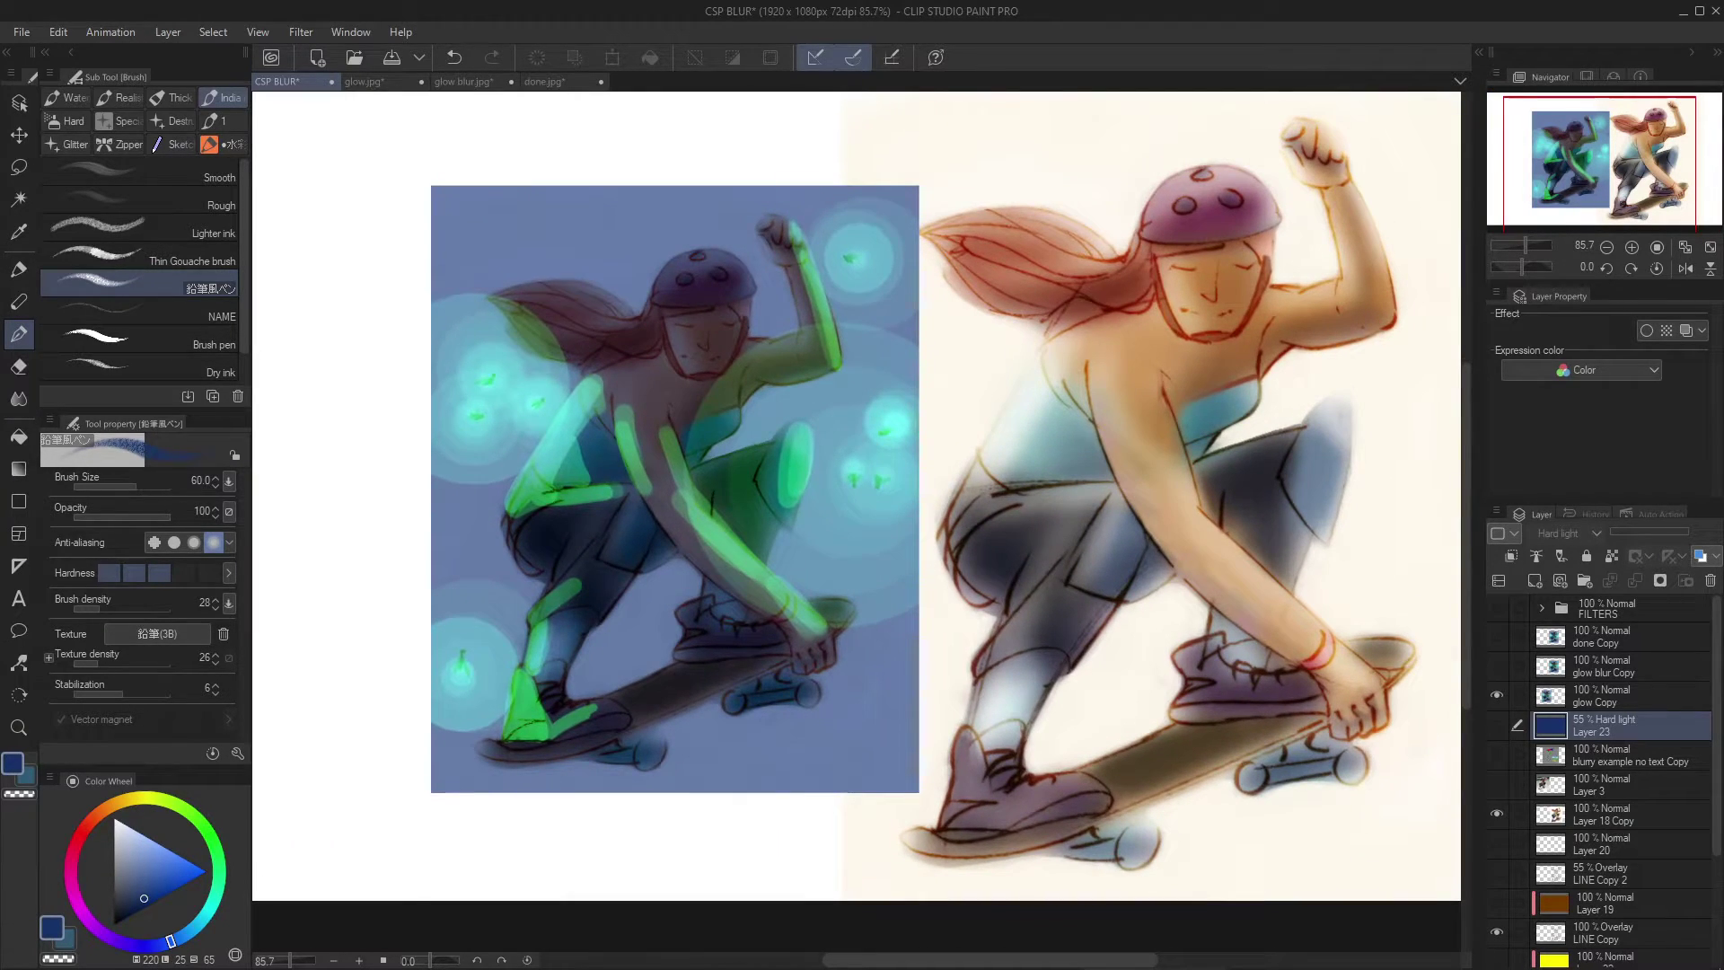
scroll(937, 499, up, 2)
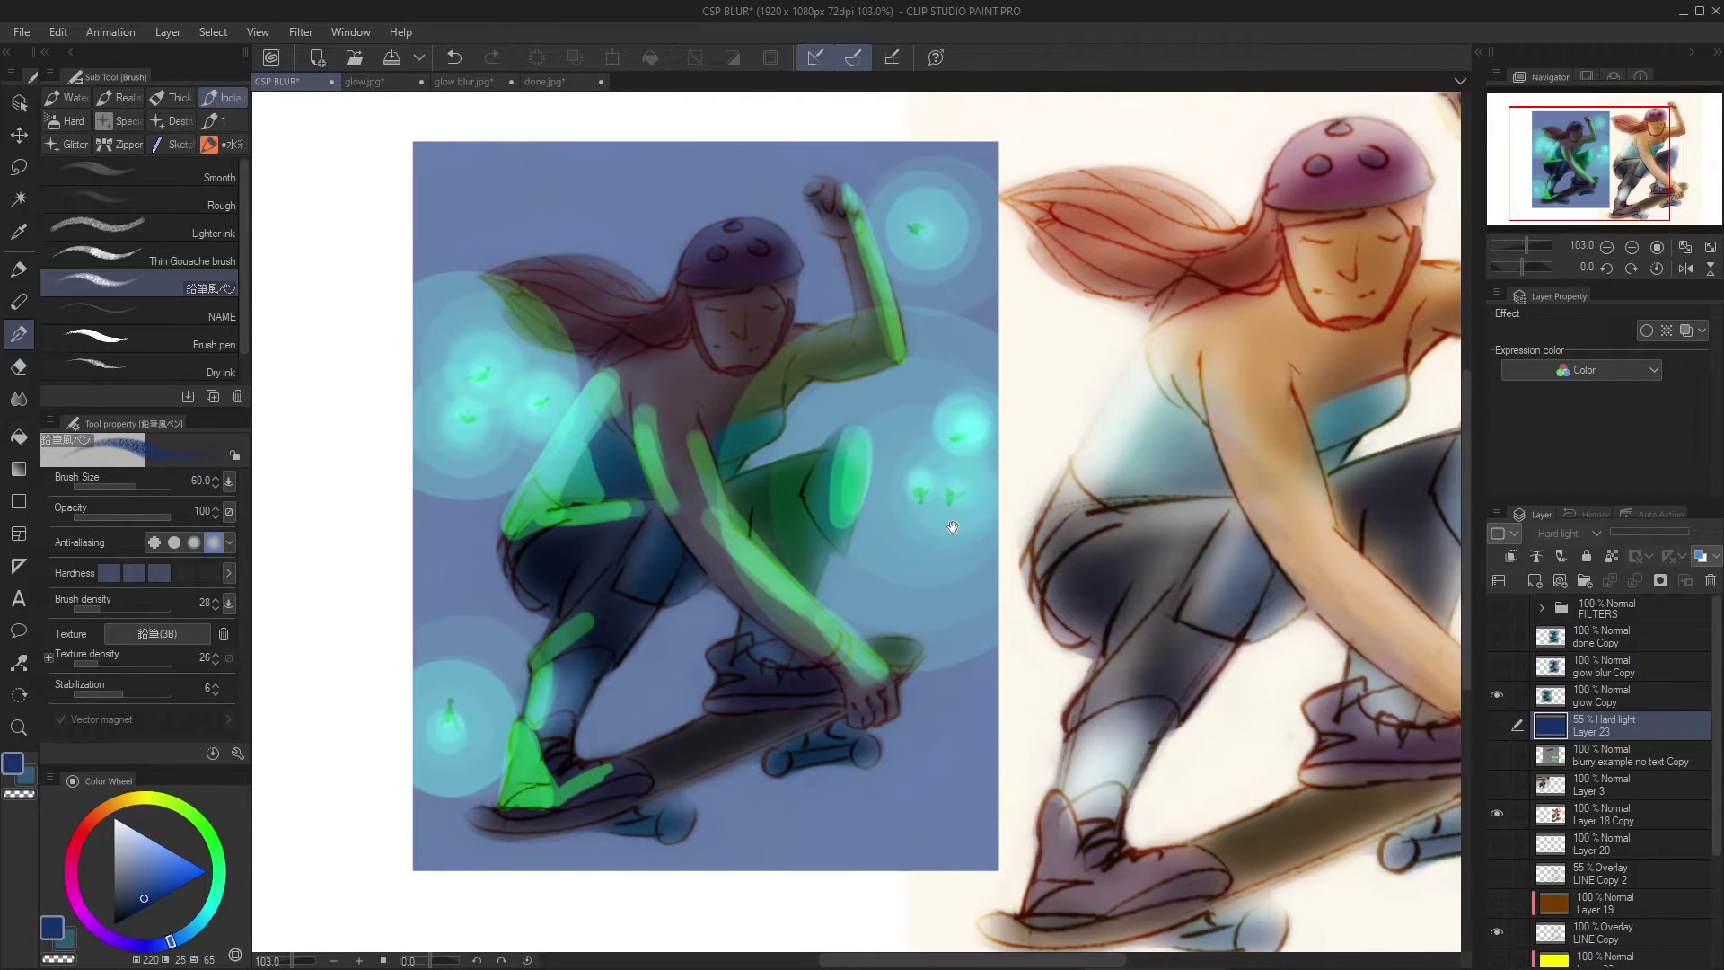
drag(924, 576, 982, 563)
mouse_move(830, 576)
mouse_down()
mouse_move(818, 585)
mouse_move(854, 574)
mouse_up()
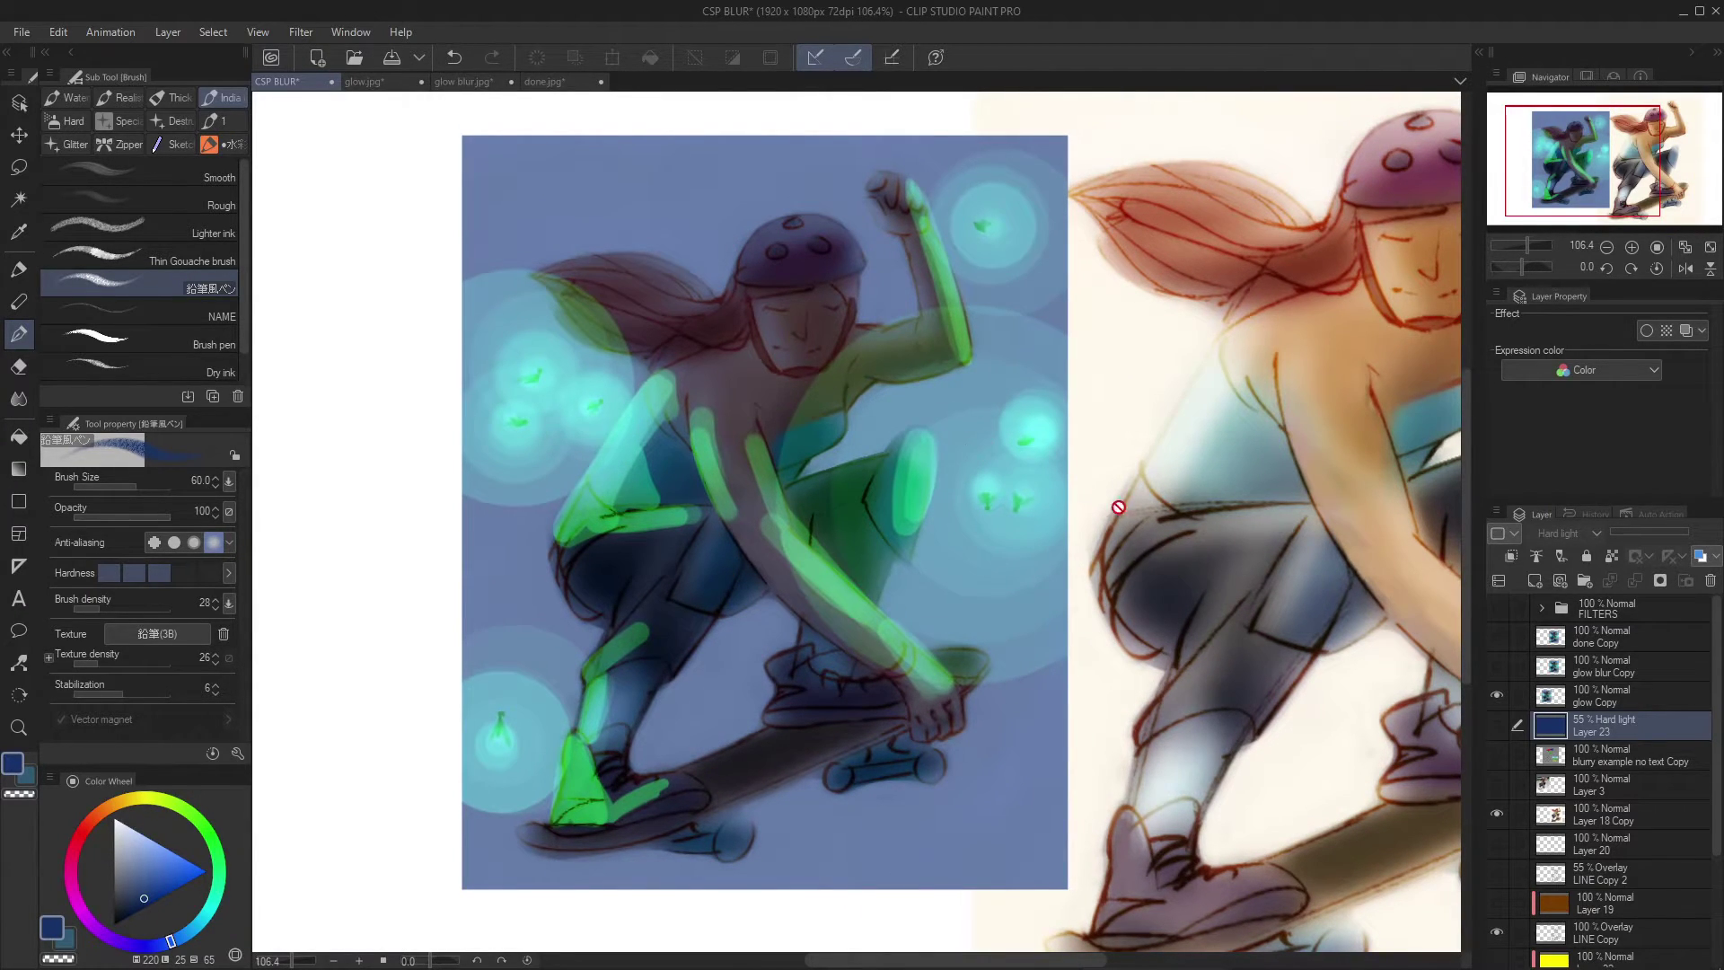
click(1552, 698)
key(ctrl+shift+n)
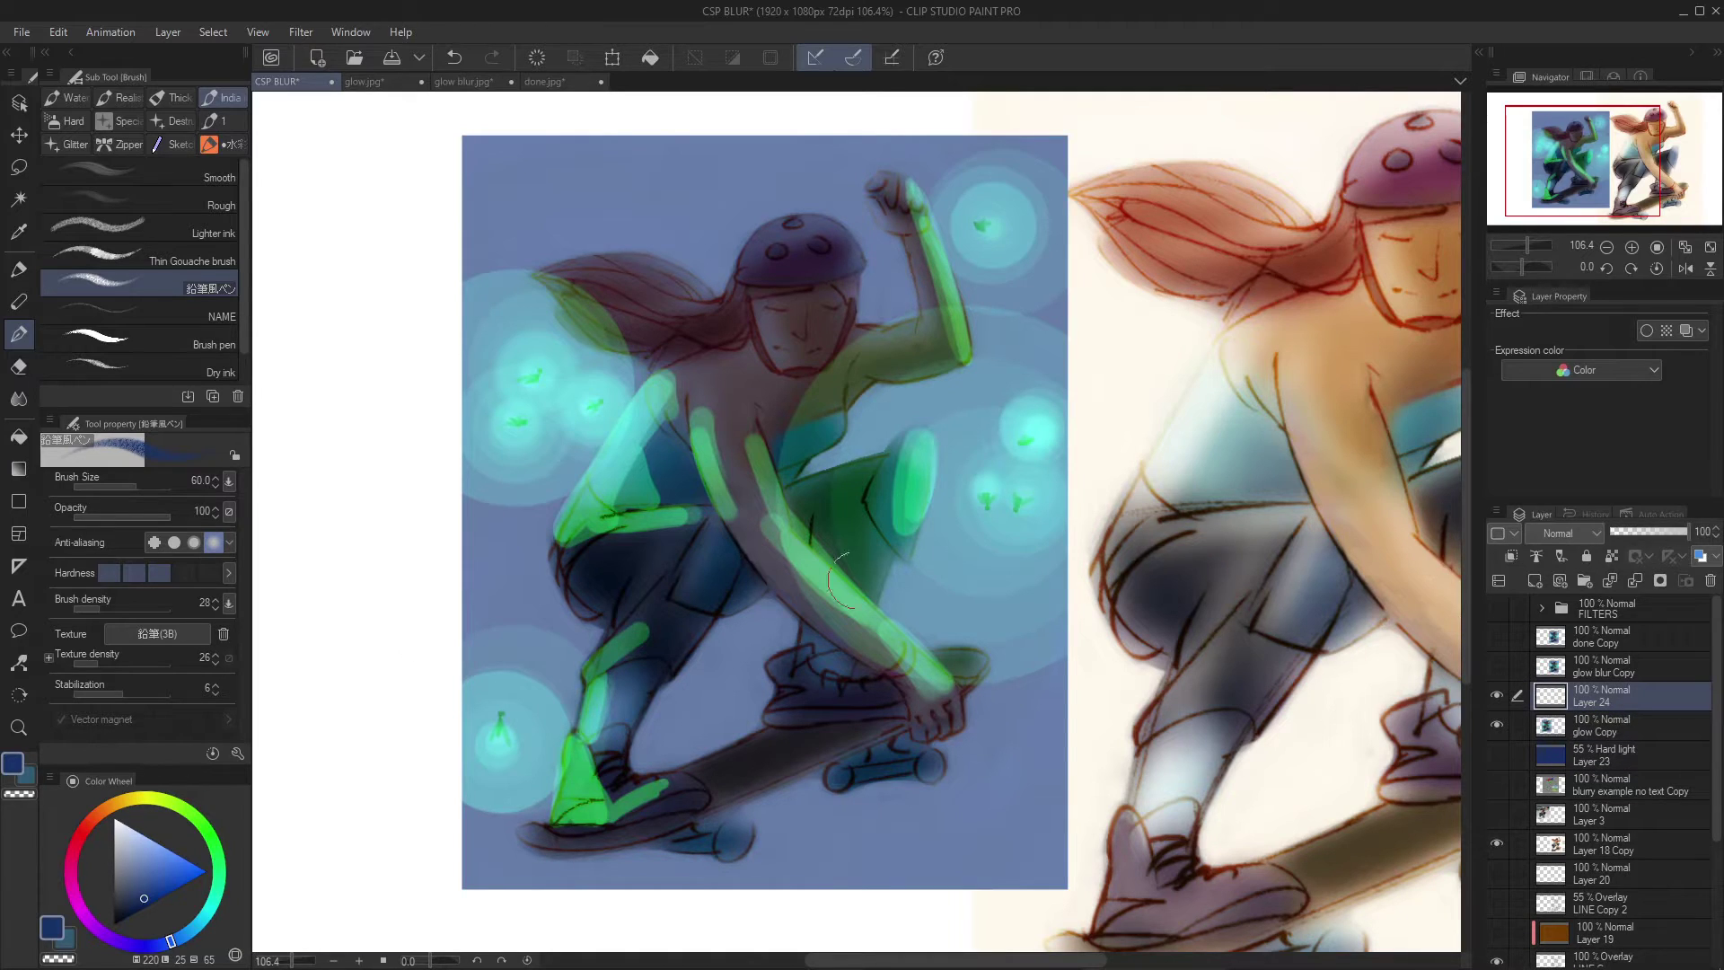
drag(937, 196, 978, 189)
key(ctrl+z)
click(1545, 533)
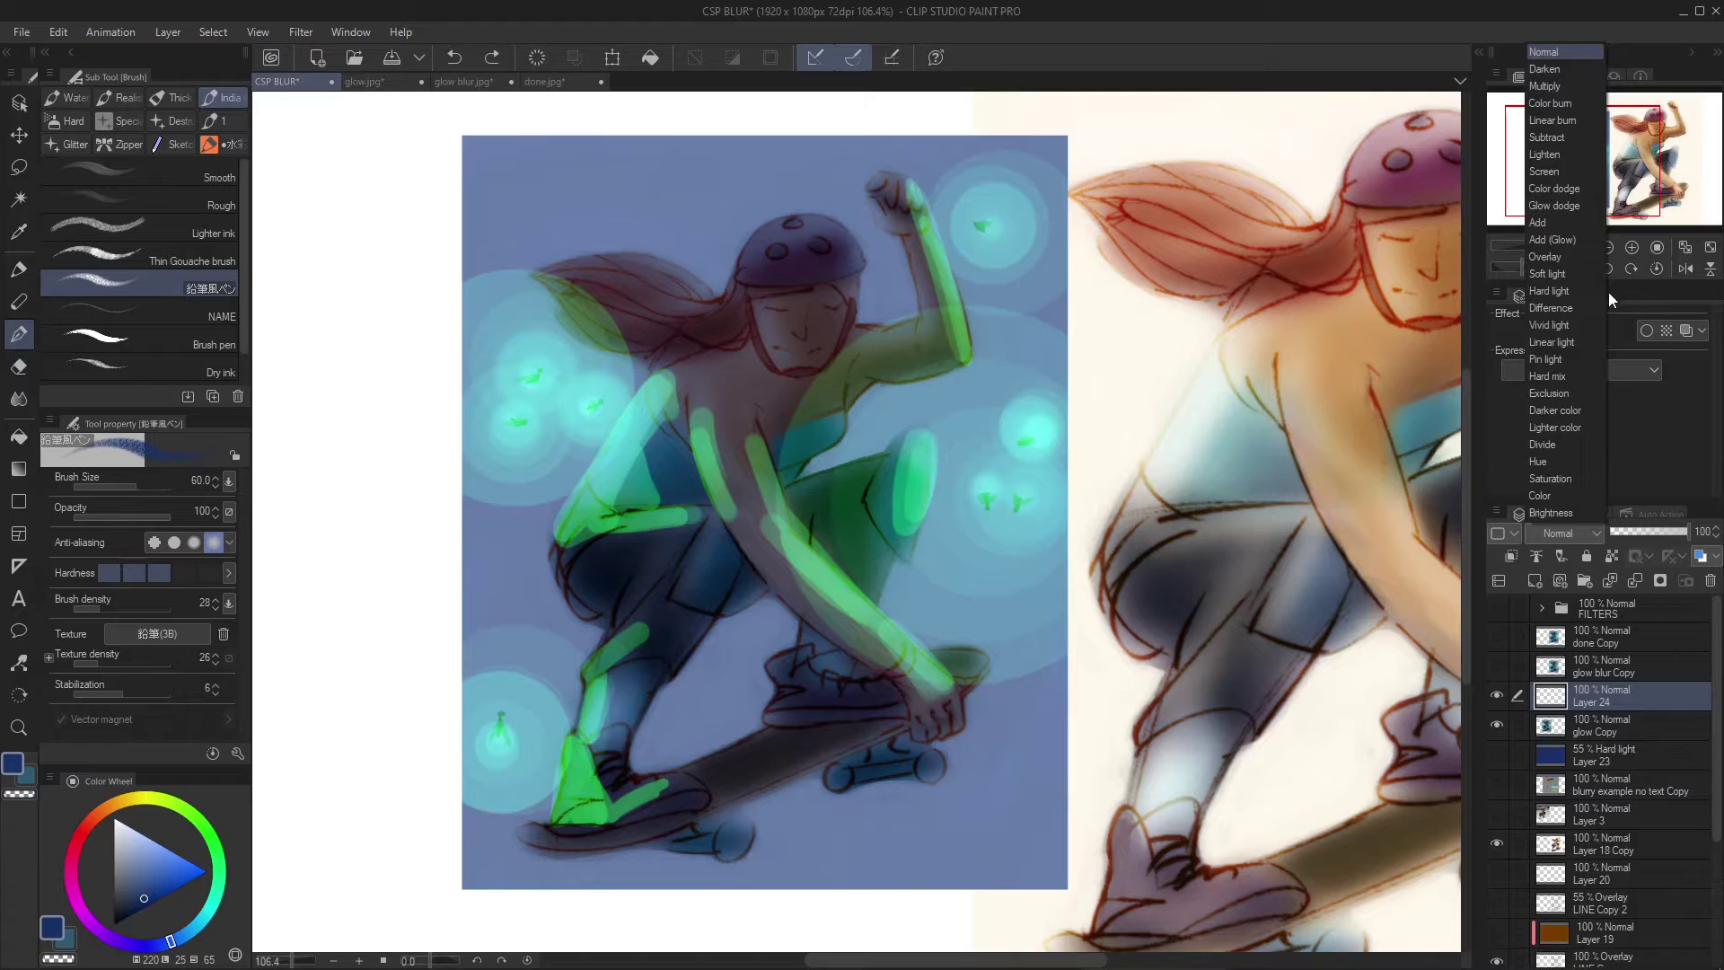
click(1586, 189)
Choose a bright red and the Opaque watercolor brush, and undo the test stroke above the hair
click(192, 873)
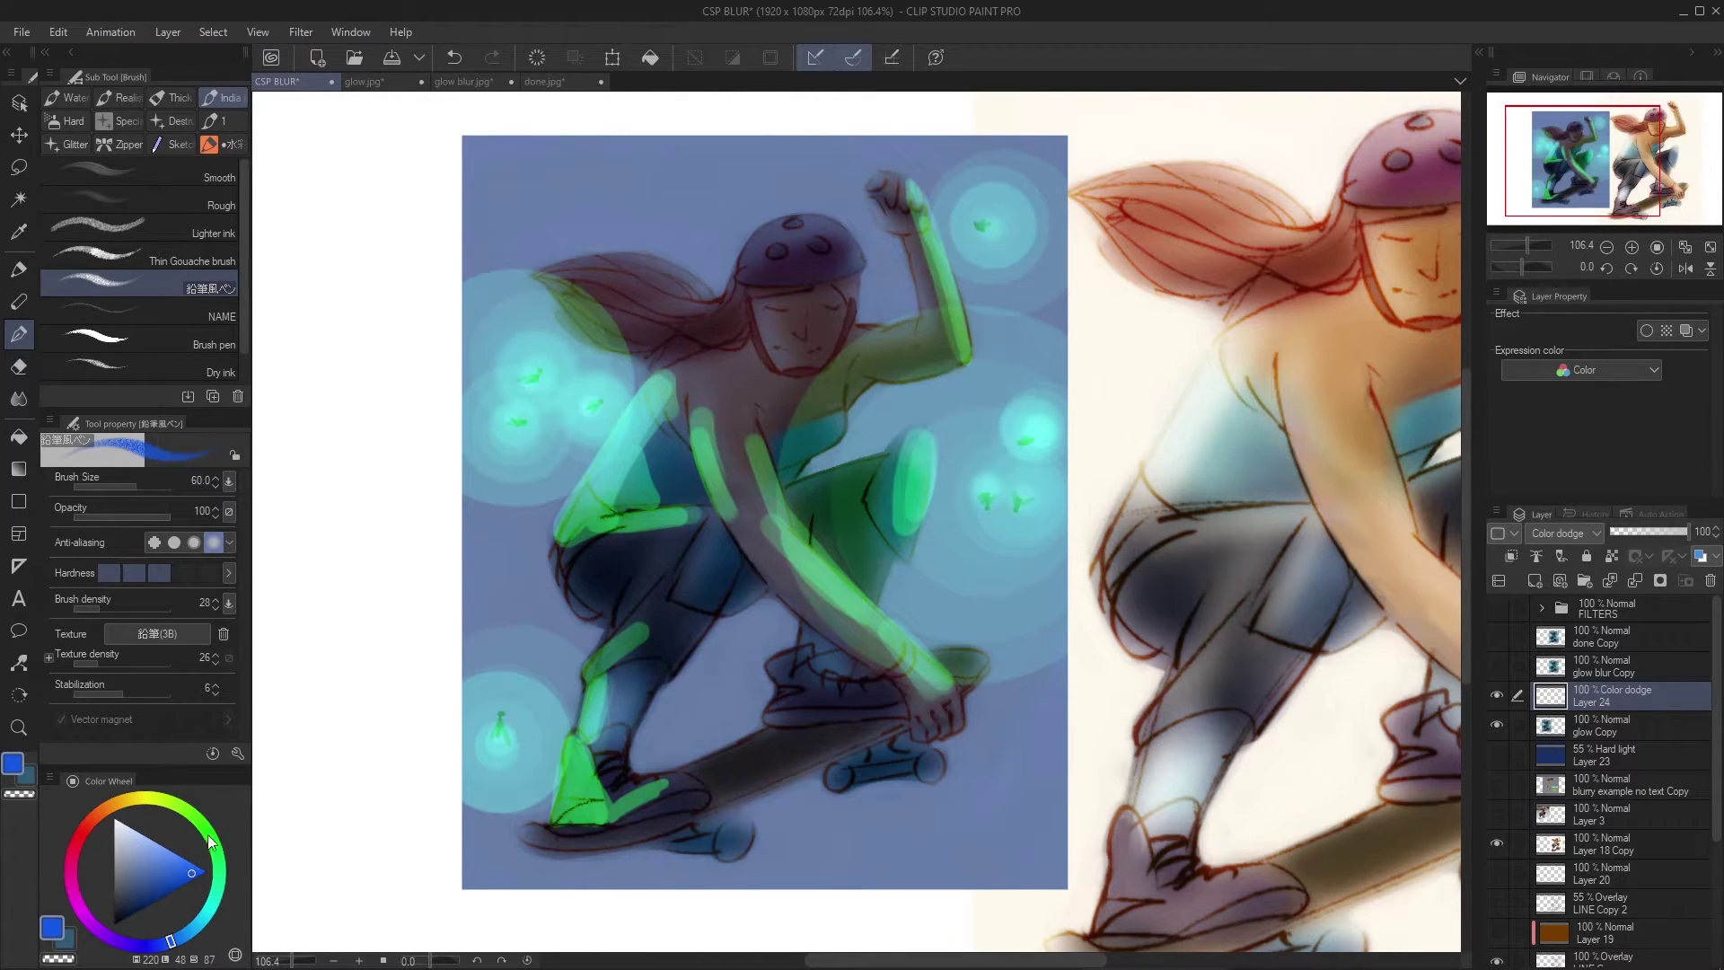
click(84, 826)
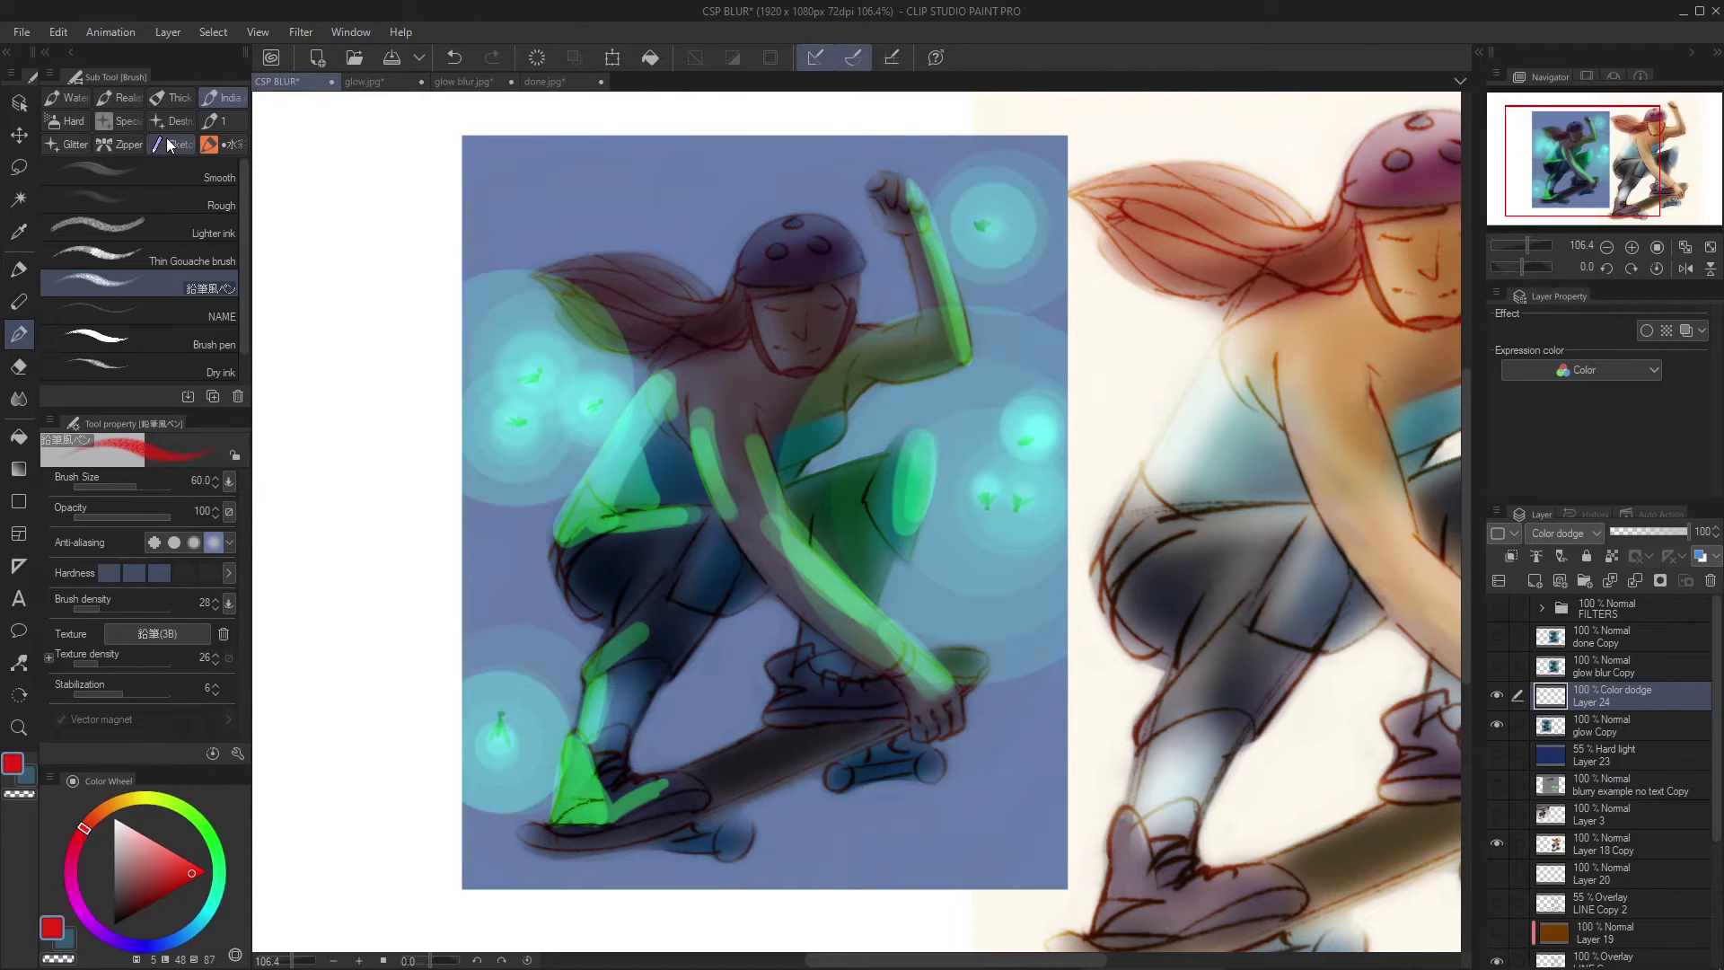
click(84, 108)
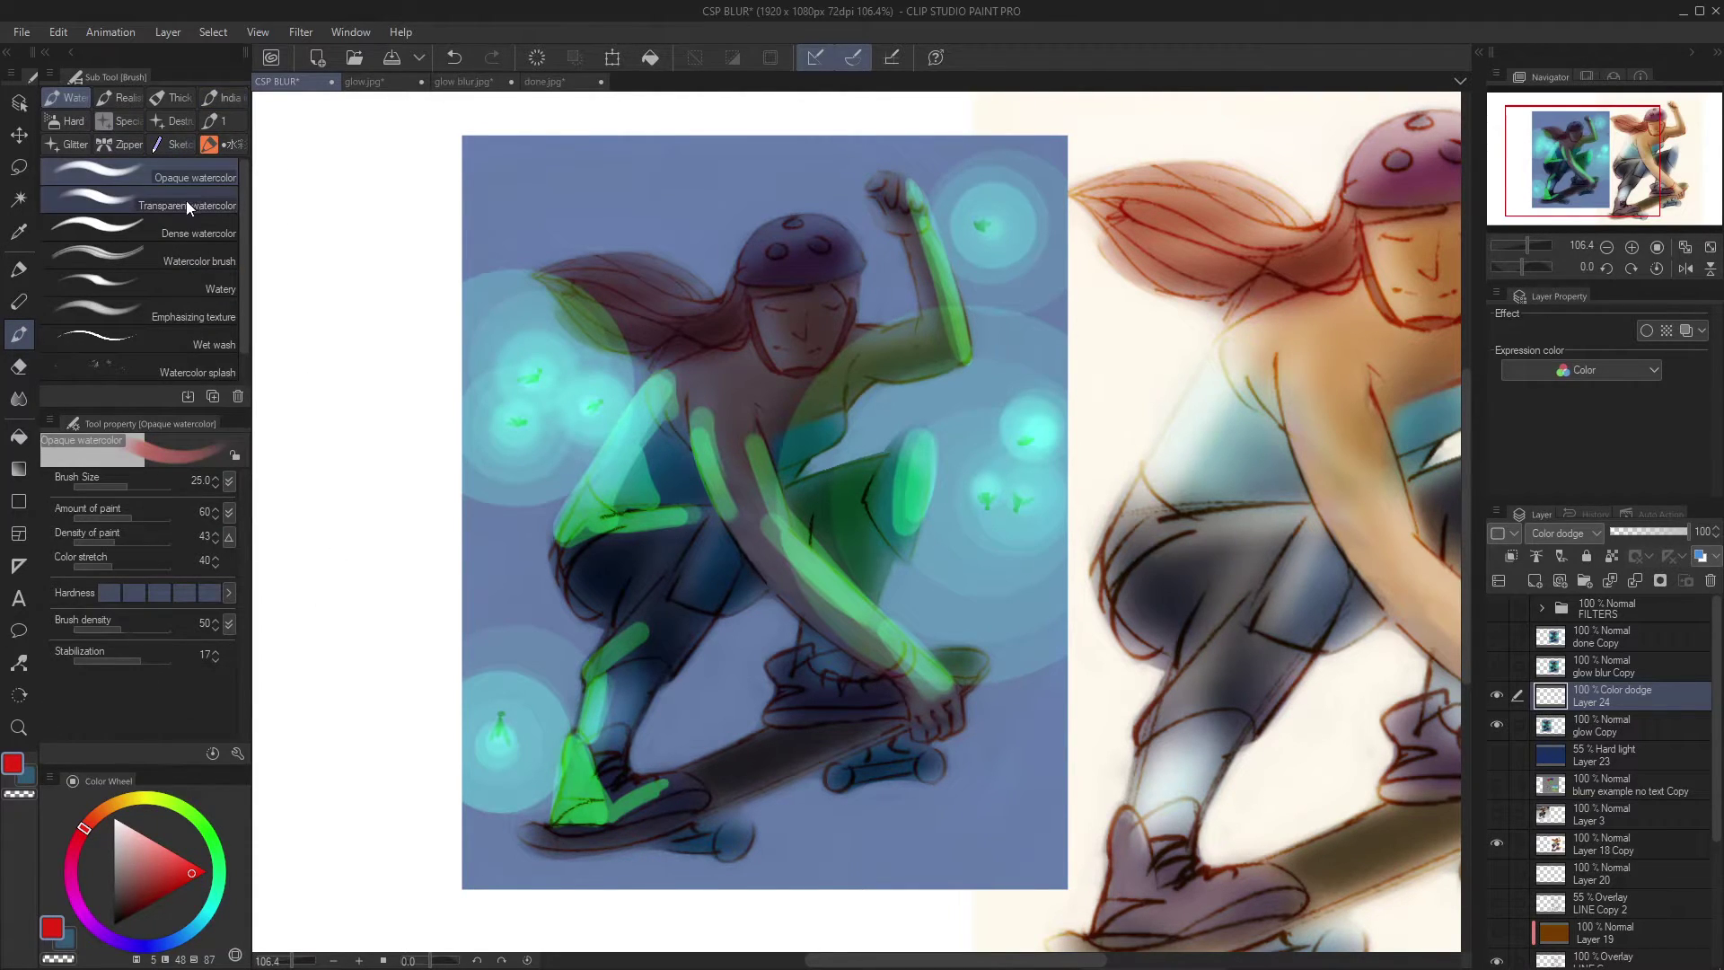
mouse_move(592, 232)
mouse_down()
mouse_move(545, 247)
mouse_move(613, 209)
mouse_up()
key(ctrl+z)
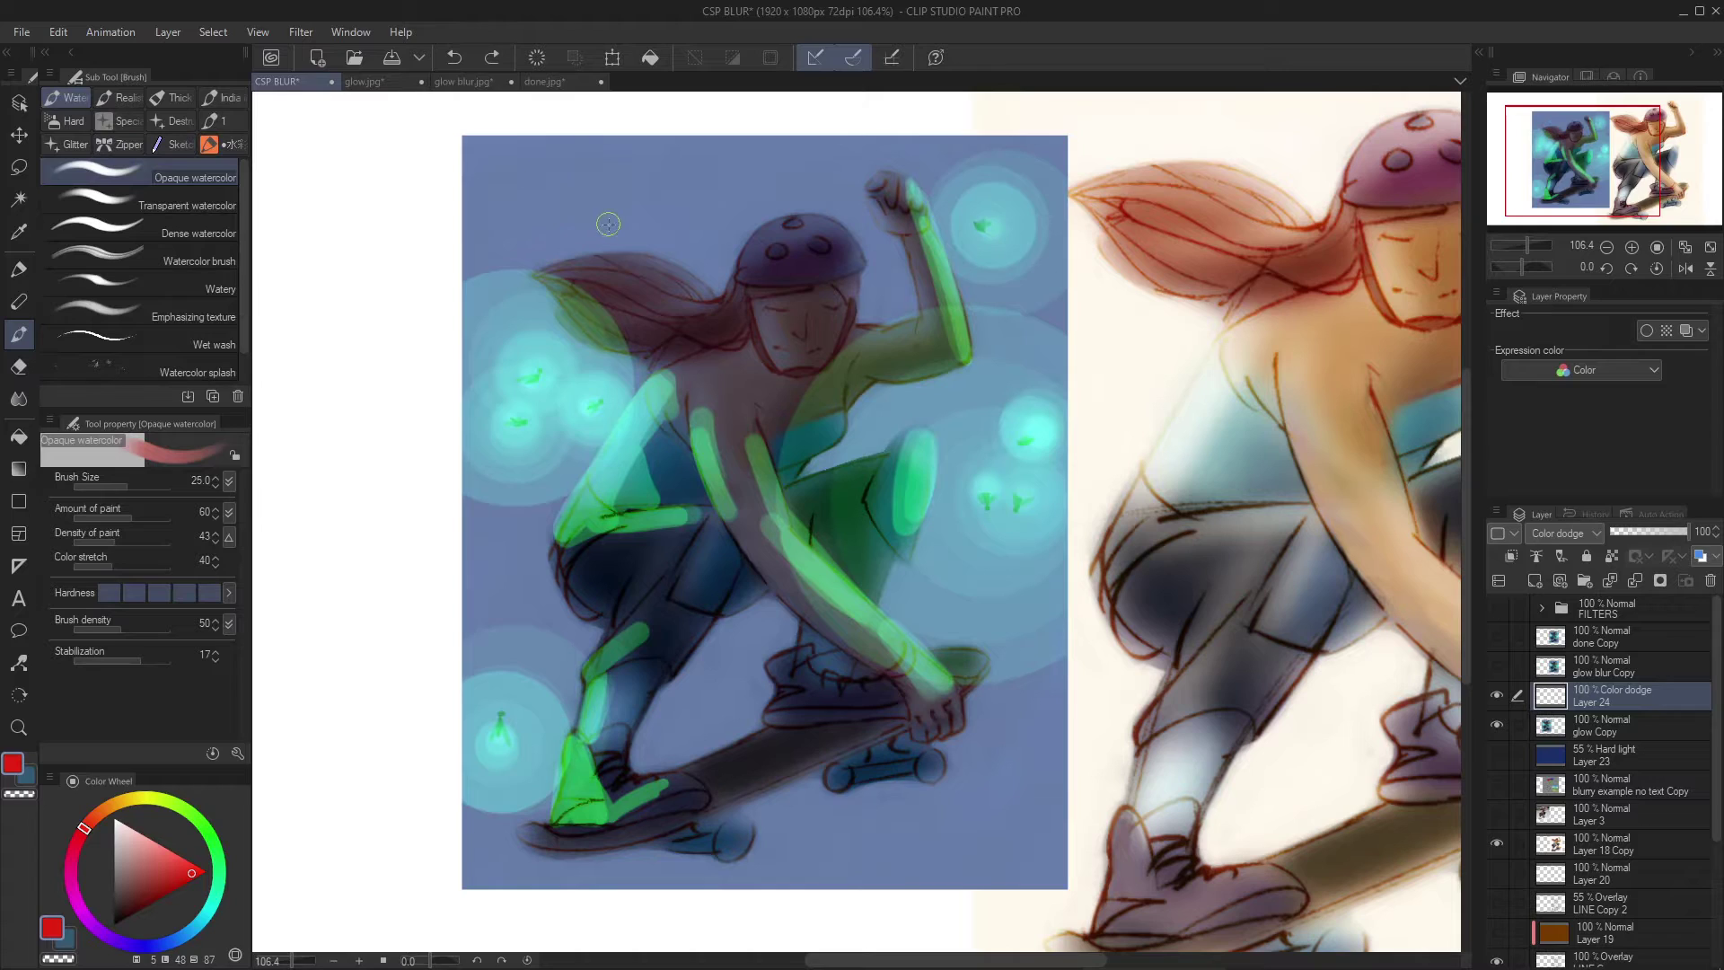
Try layering a red glow over the helmet and face, starting with a large brush and shrinking it to size 40
key(])
key(])
key(])
key(])
key(])
key(])
key(])
key(])
key(])
key(])
key(])
mouse_move(813, 175)
mouse_down()
mouse_move(772, 287)
mouse_move(796, 310)
mouse_up()
key([)
key([)
key([)
key([)
key([)
key([)
key([)
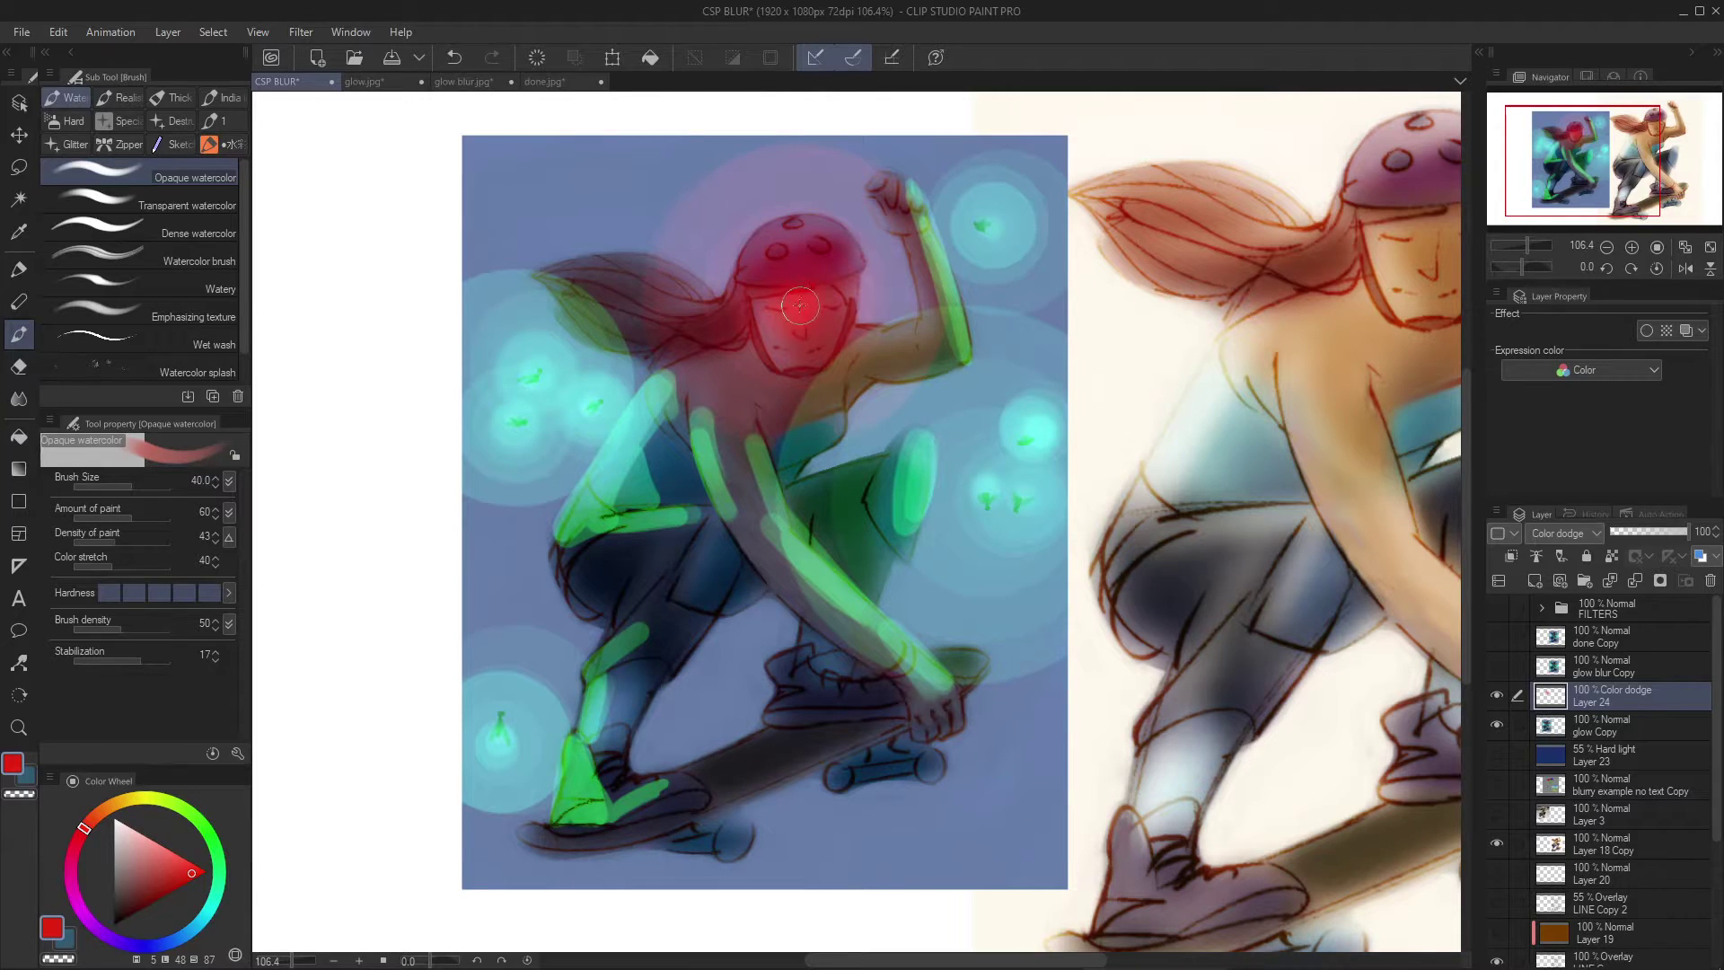
Build up a layered red glow around the raised fist with ever smaller brush sizes, down to 12
key([)
key([)
key([)
key([)
key([)
key([)
key([)
key([)
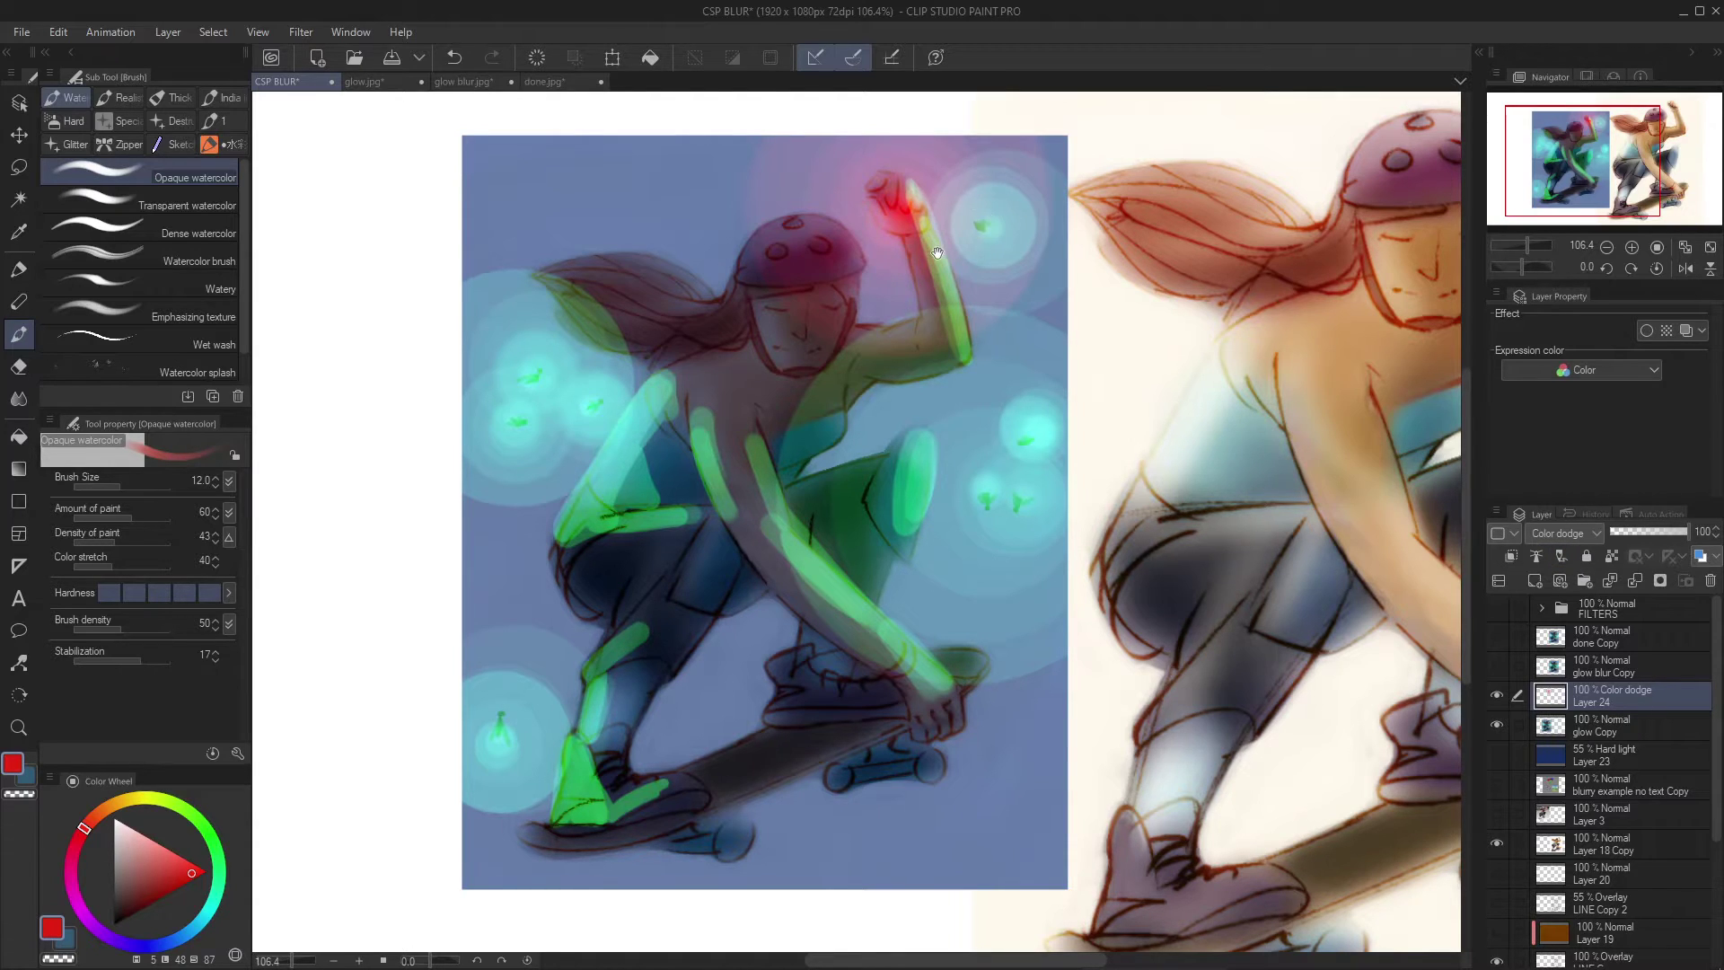
Apply a Gaussian blur with a strength of about 45 to the red Color dodge glow layer
drag(786, 210, 789, 226)
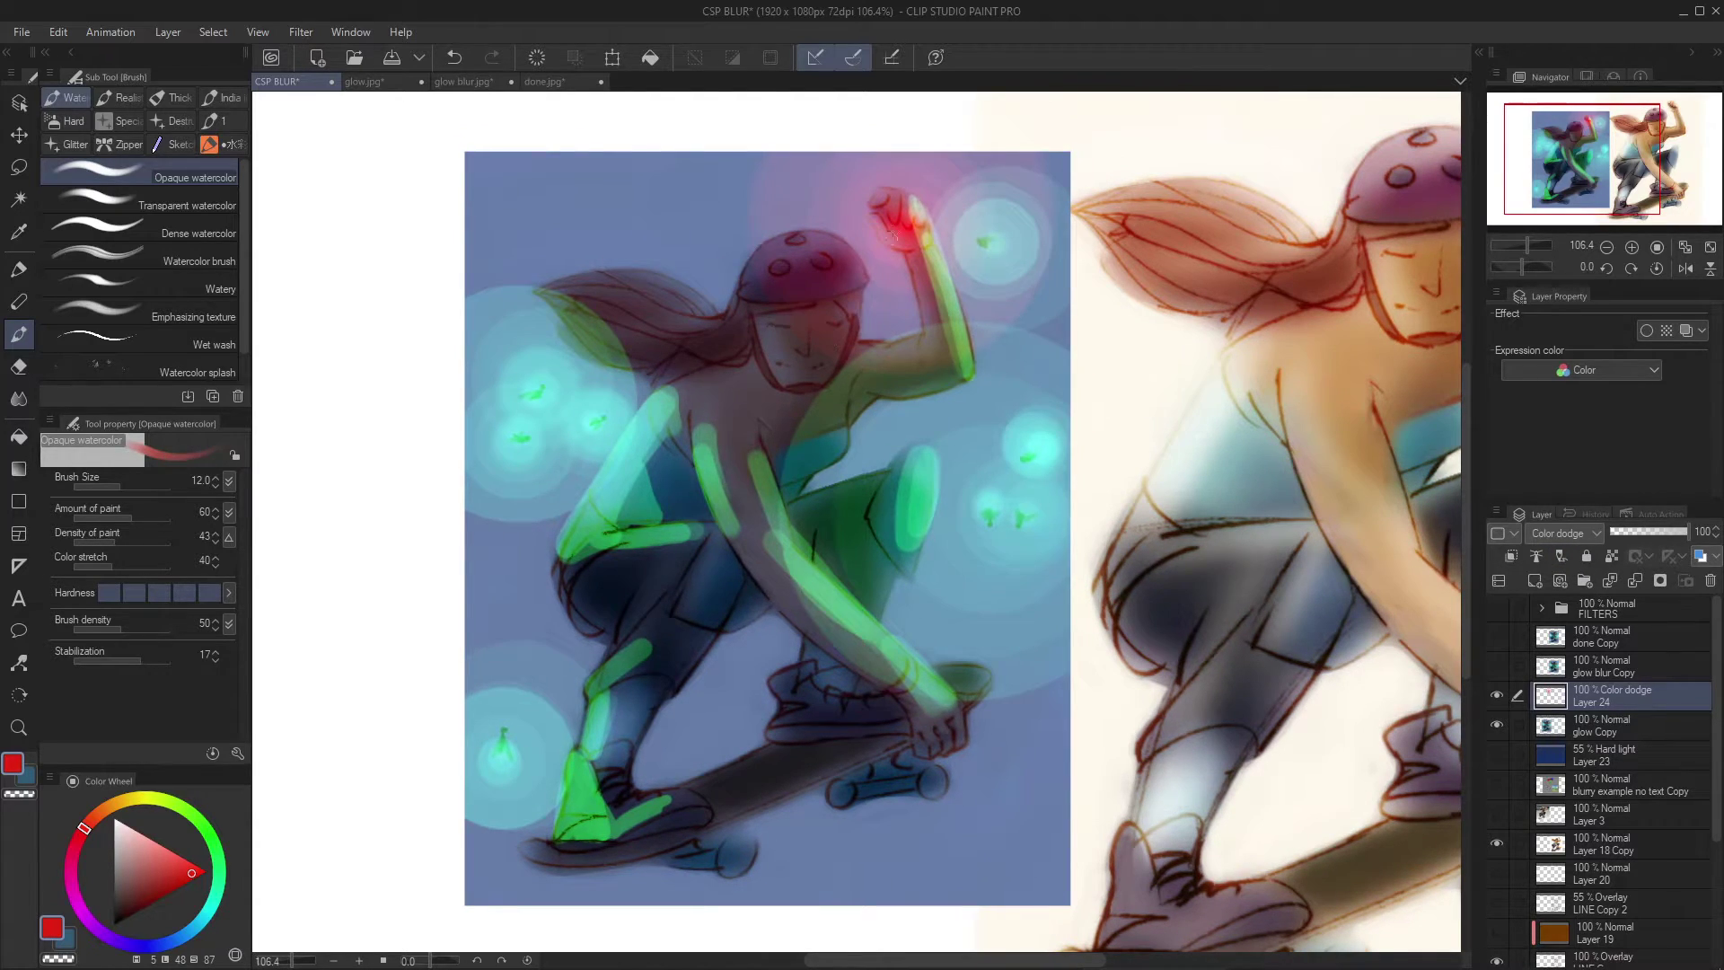
click(310, 35)
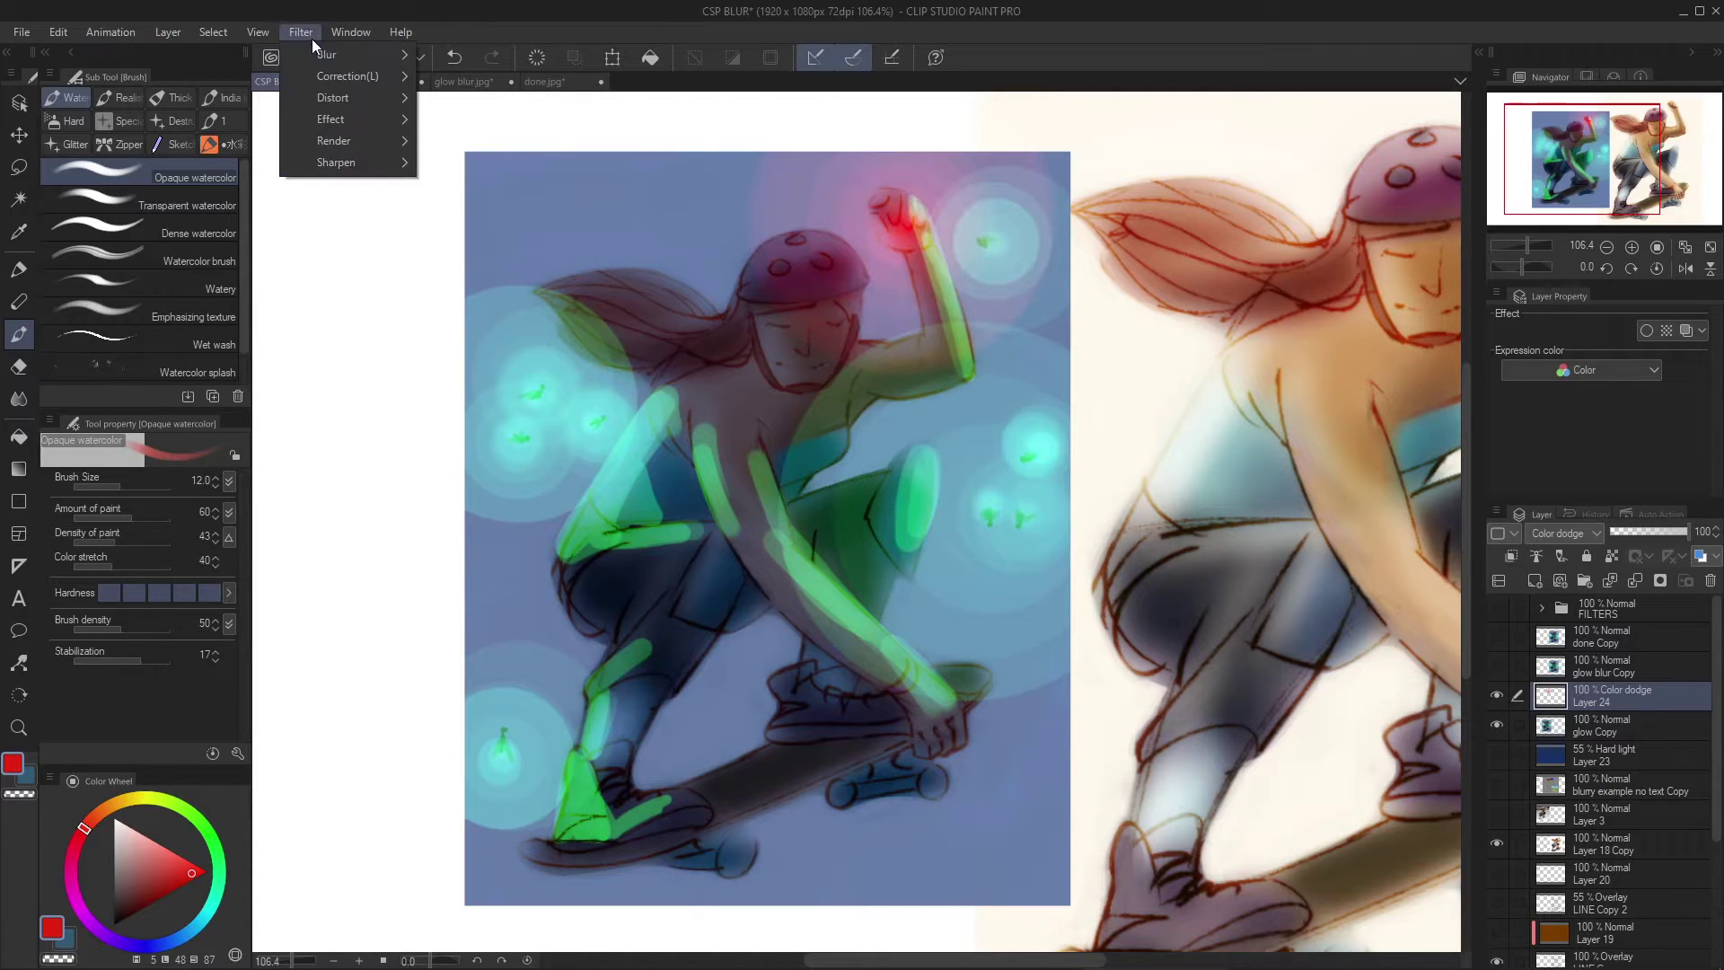
mouse_move(319, 54)
click(487, 110)
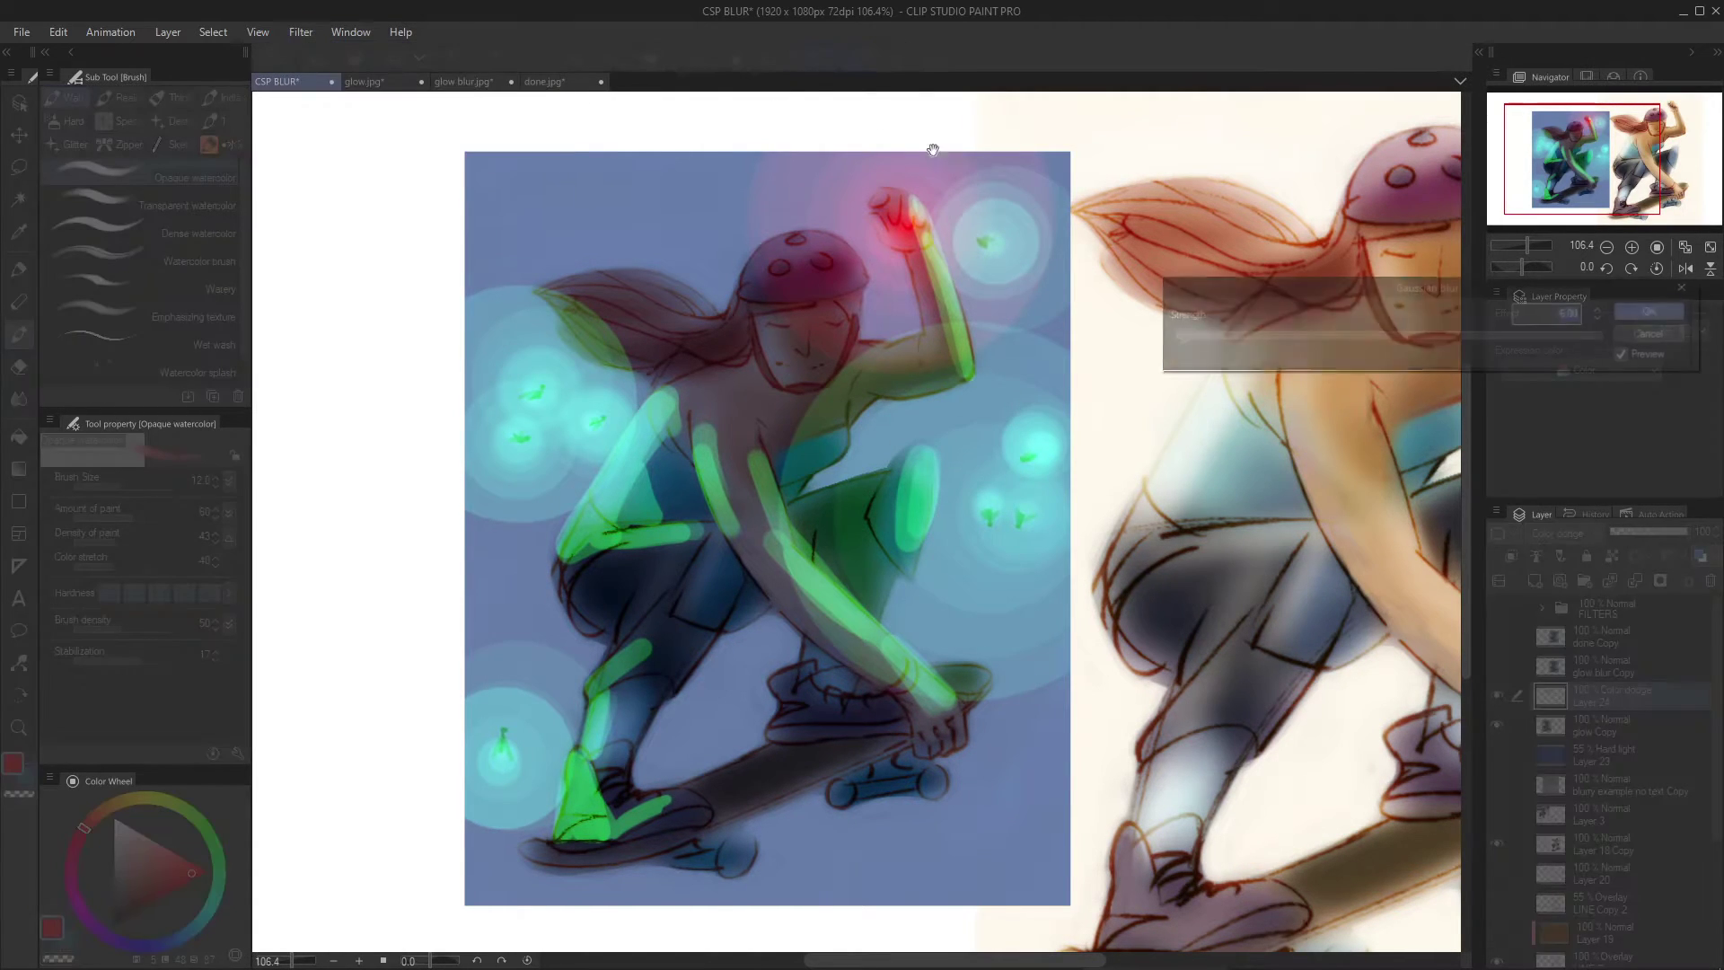
drag(878, 119, 901, 149)
drag(1185, 342, 1202, 341)
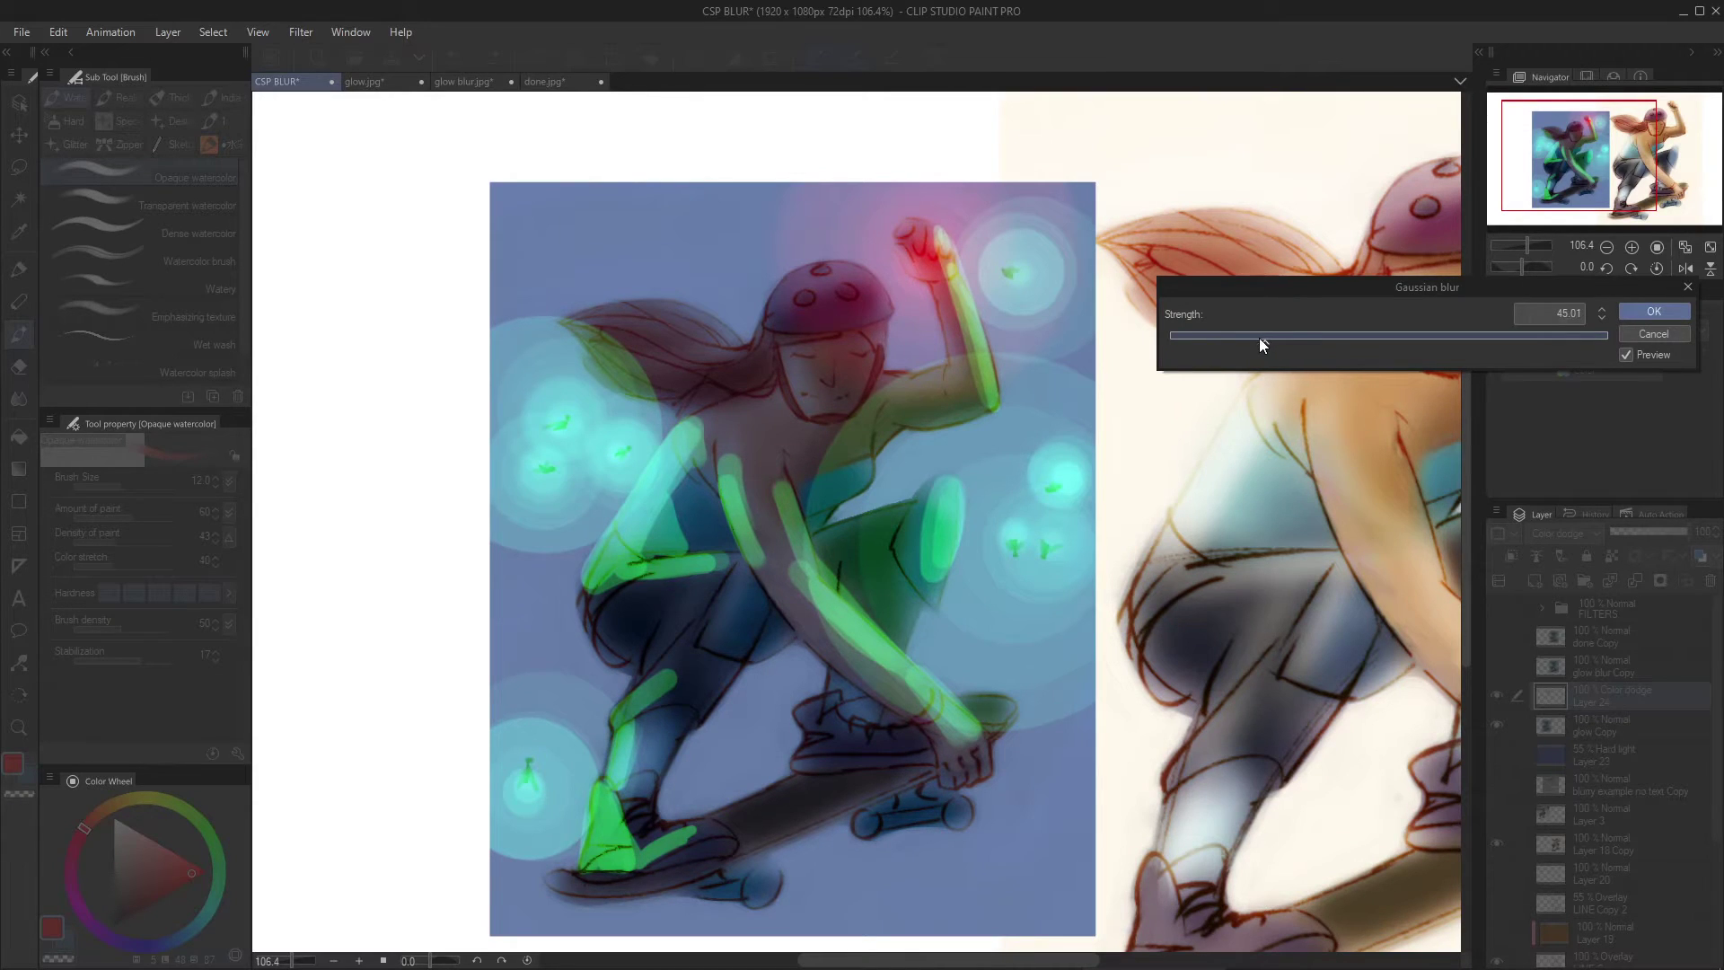
key(Return)
drag(1103, 346, 1061, 309)
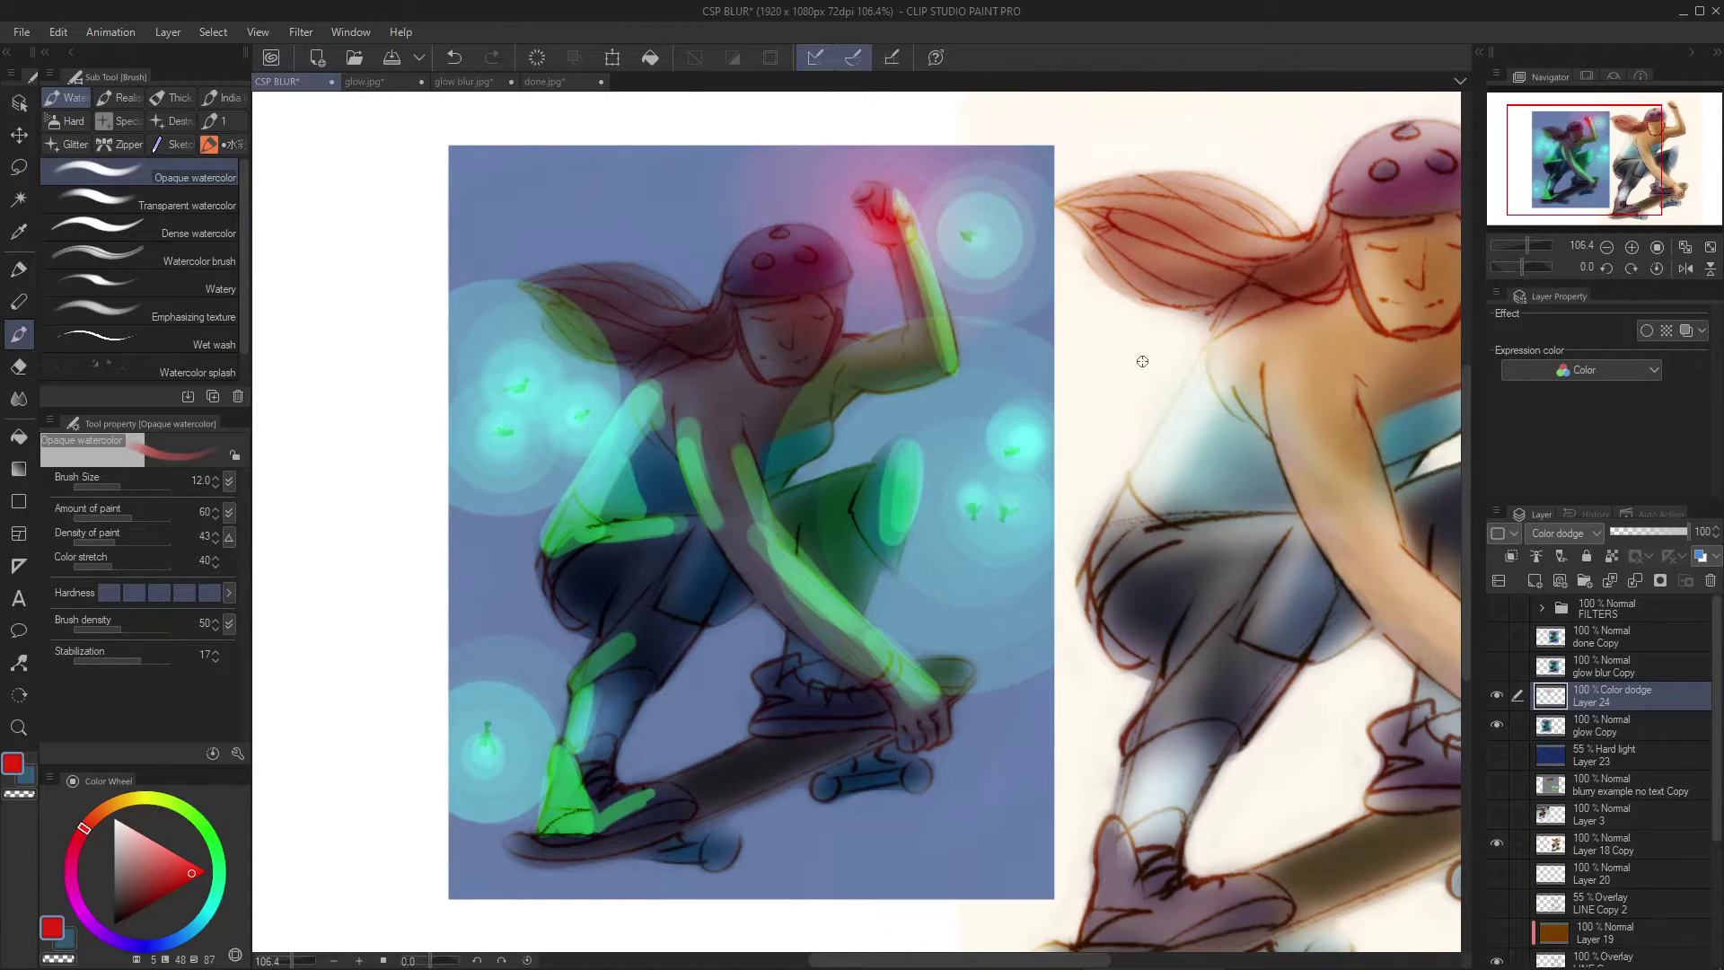
Delete the Color dodge layer holding the red glow
click(1711, 581)
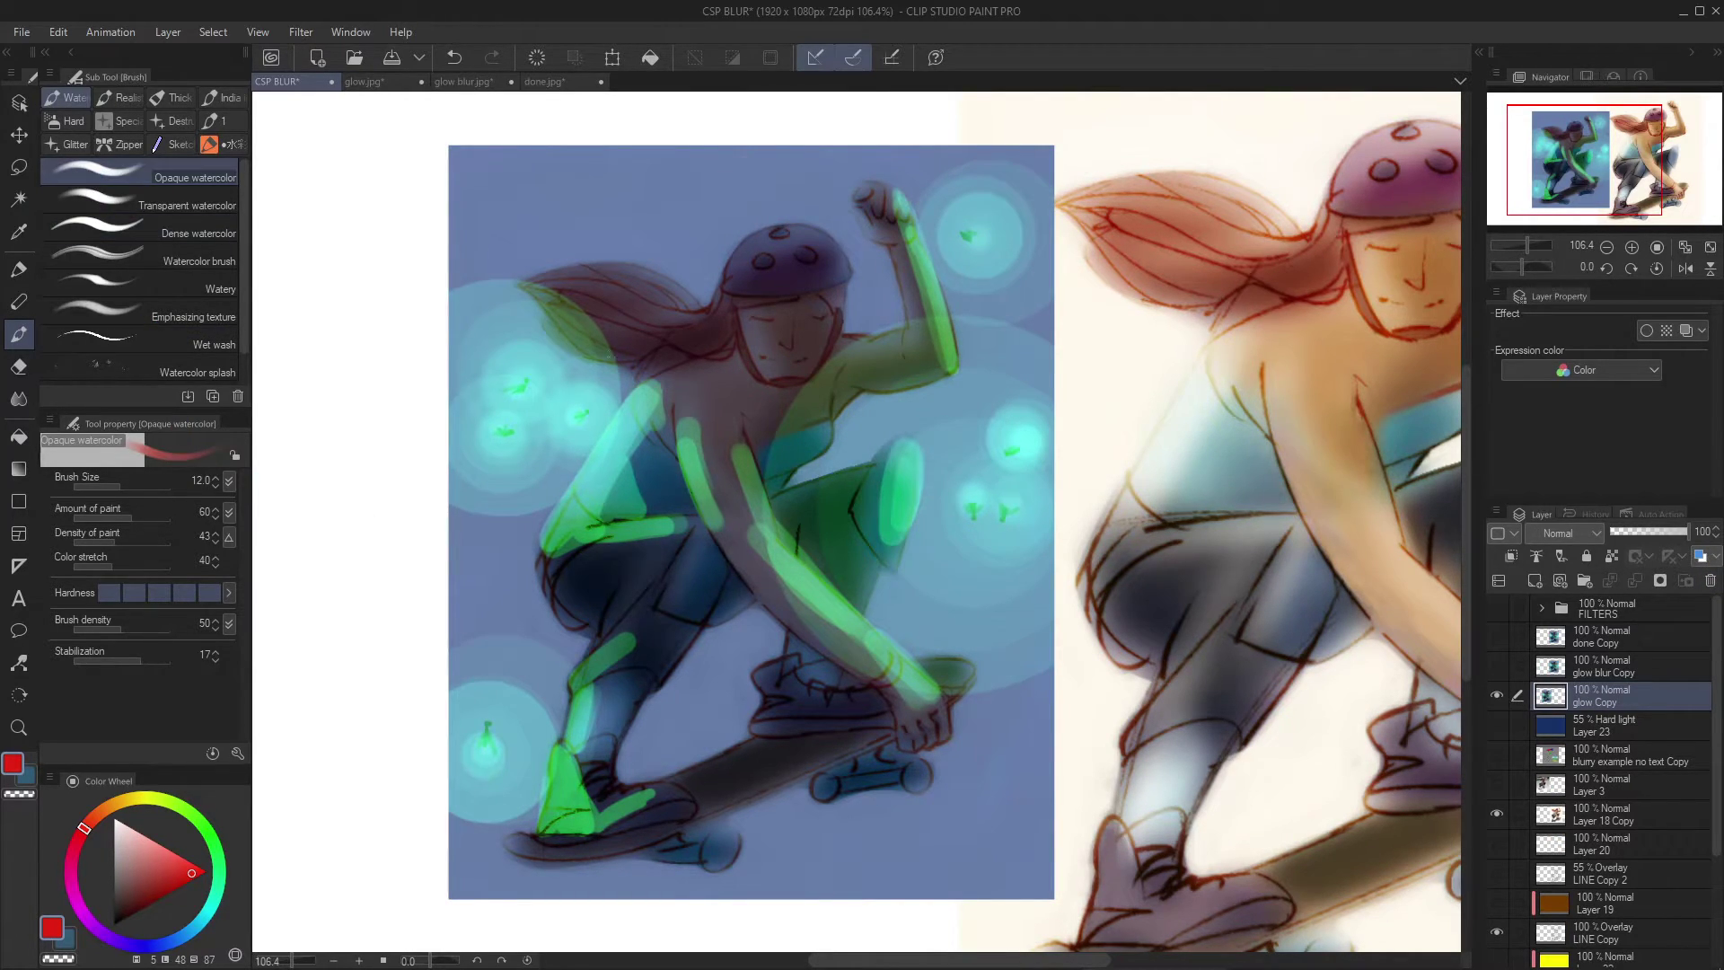
drag(717, 481, 723, 452)
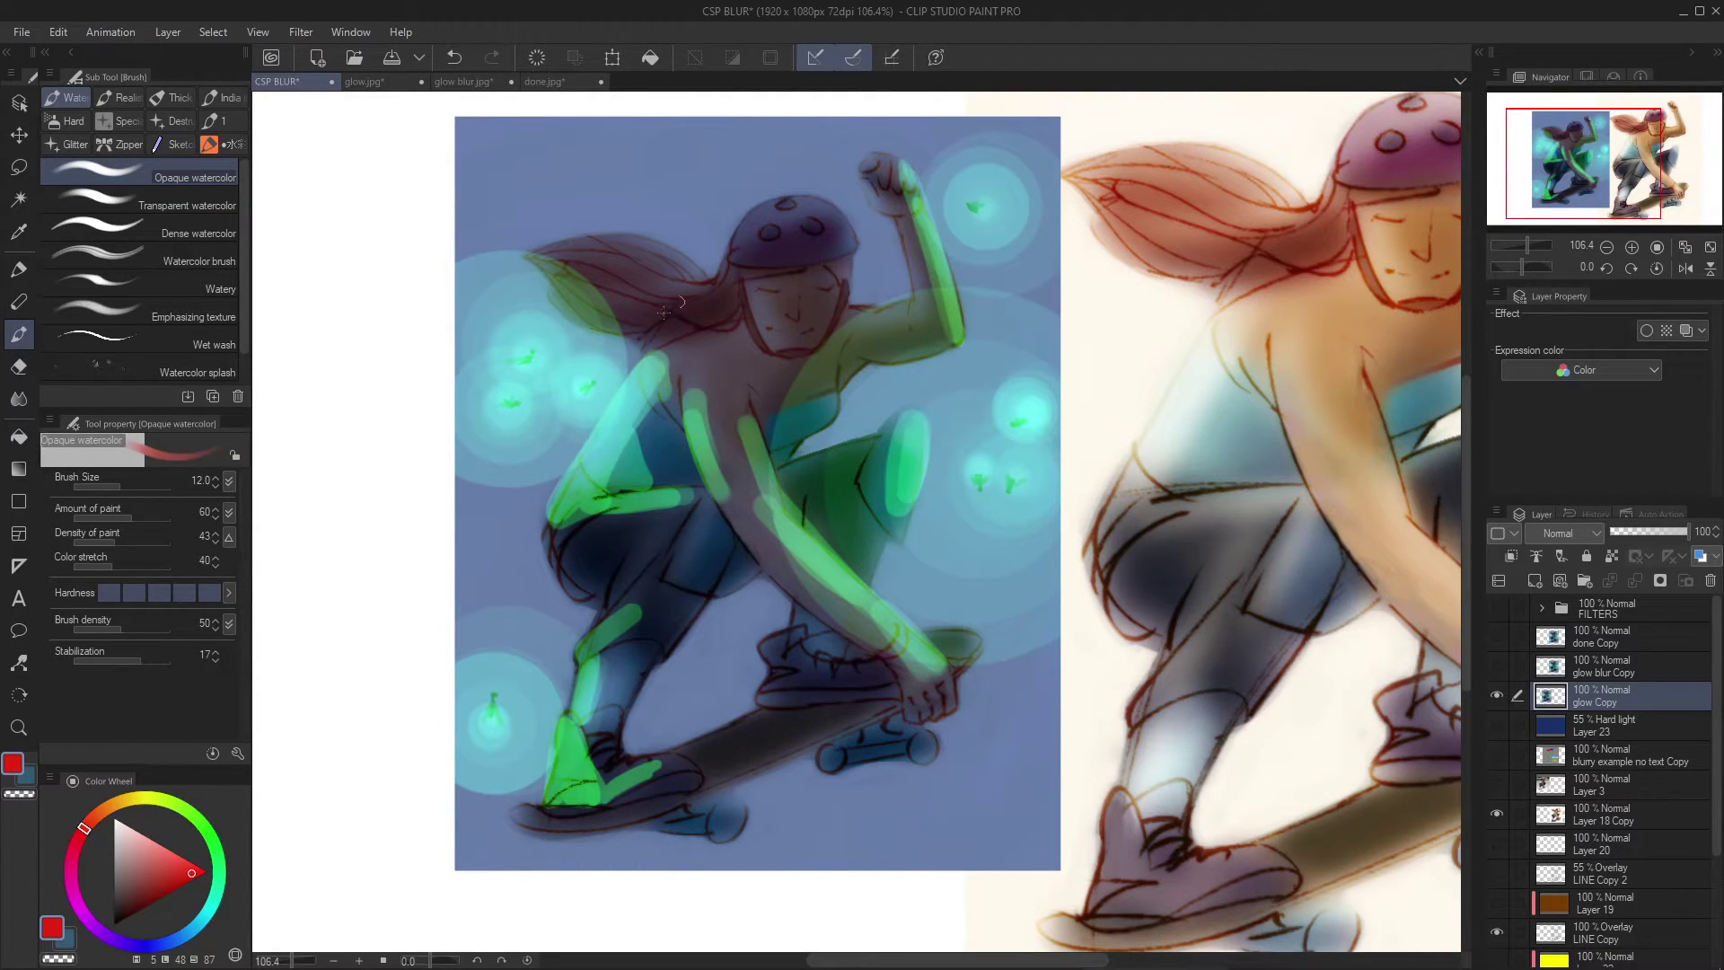
drag(759, 351, 685, 397)
scroll(741, 377, down, 3)
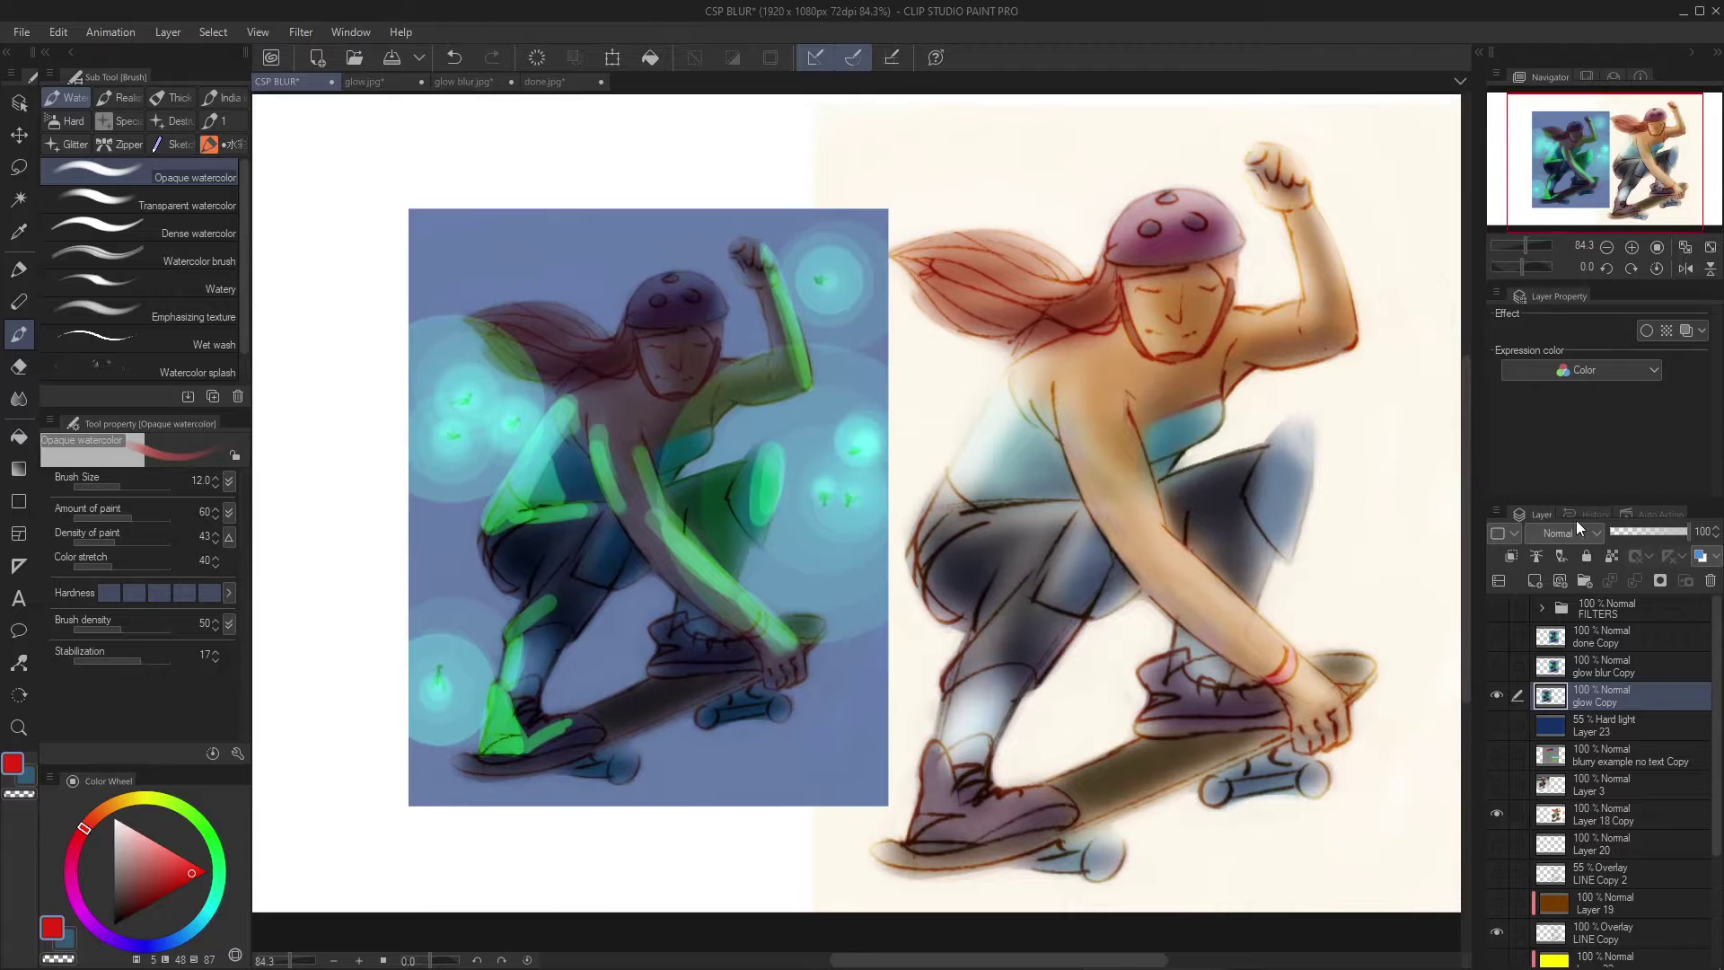
Show the glow blur Copy layer and add a new raster layer directly above it
click(1496, 665)
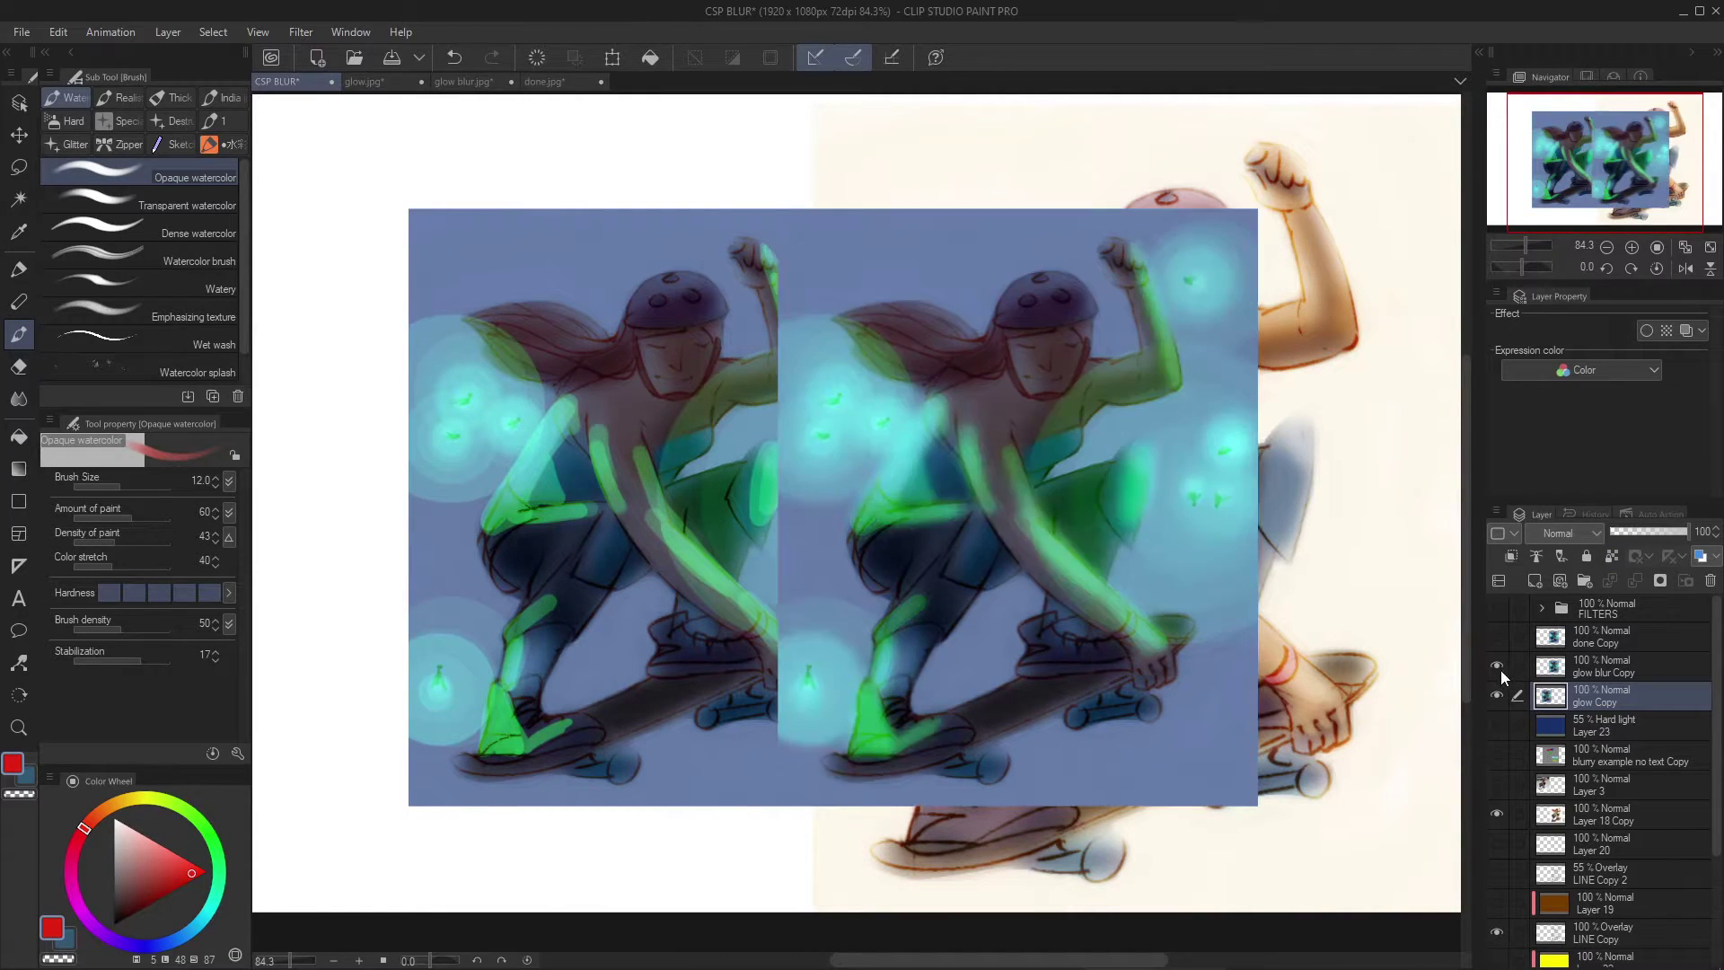
drag(1140, 588, 1042, 583)
scroll(980, 490, up, 3)
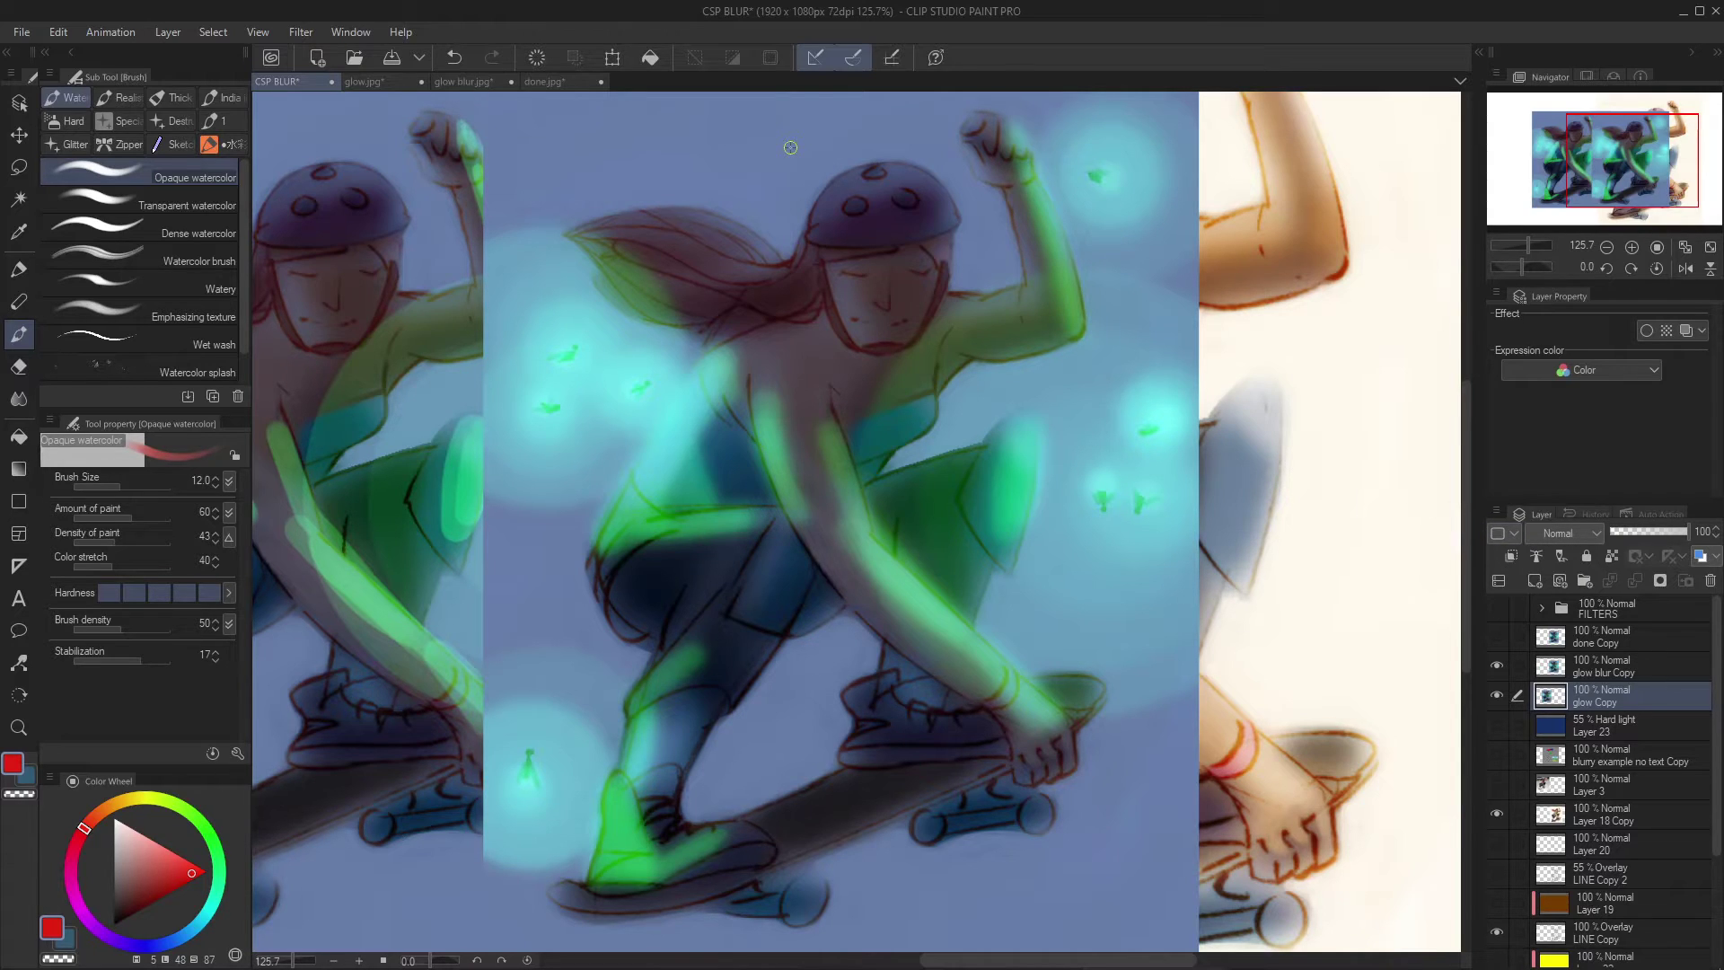
click(1661, 662)
key(ctrl+shift+n)
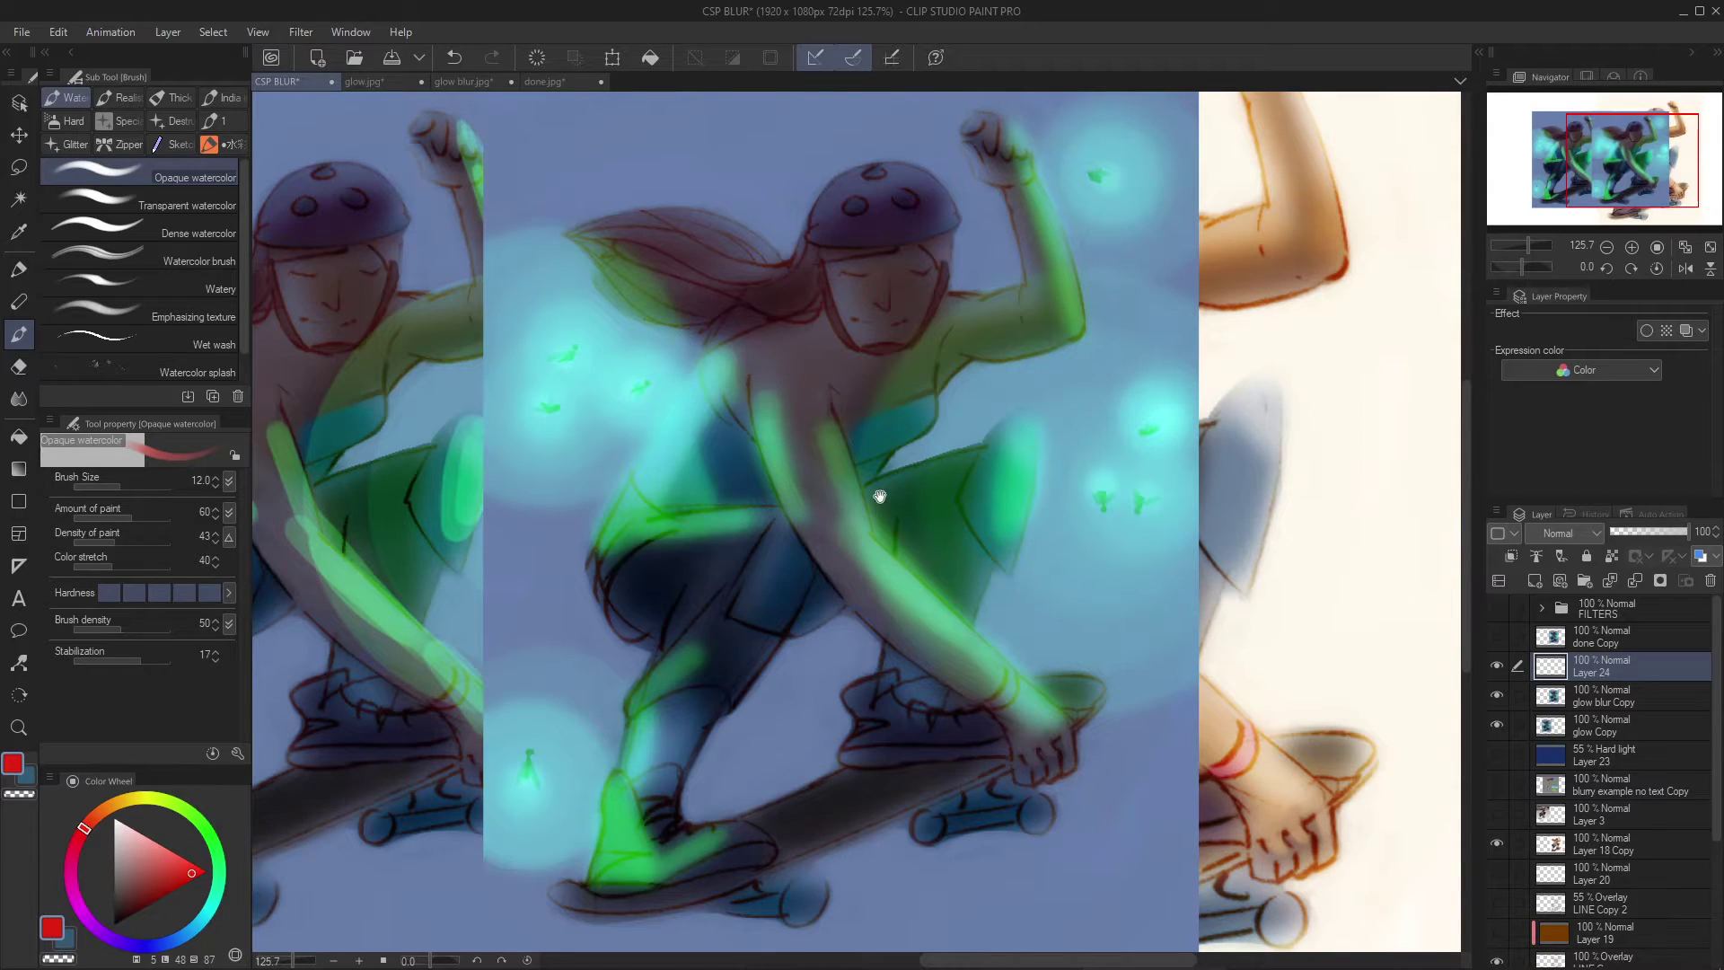
Sample green from the shoulder glow and paint a highlight along the face's edge inside the helmet strap, undoing unsatisfactory strokes
drag(891, 398, 928, 363)
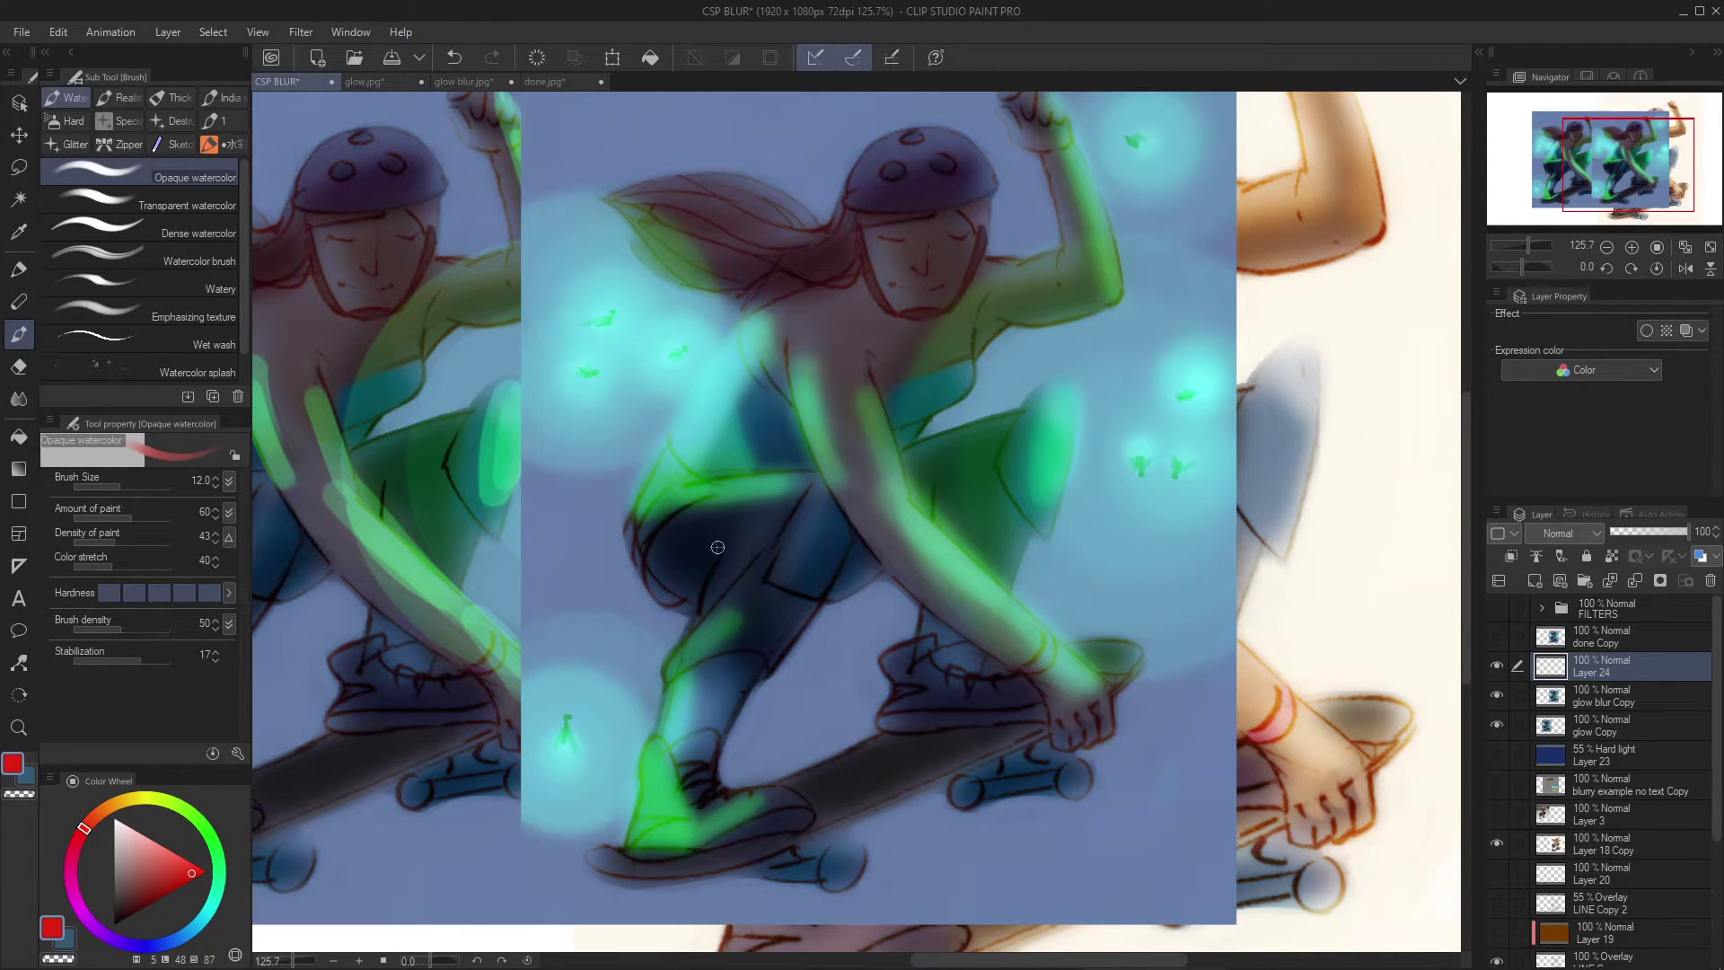
drag(810, 333, 776, 436)
scroll(783, 391, up, 3)
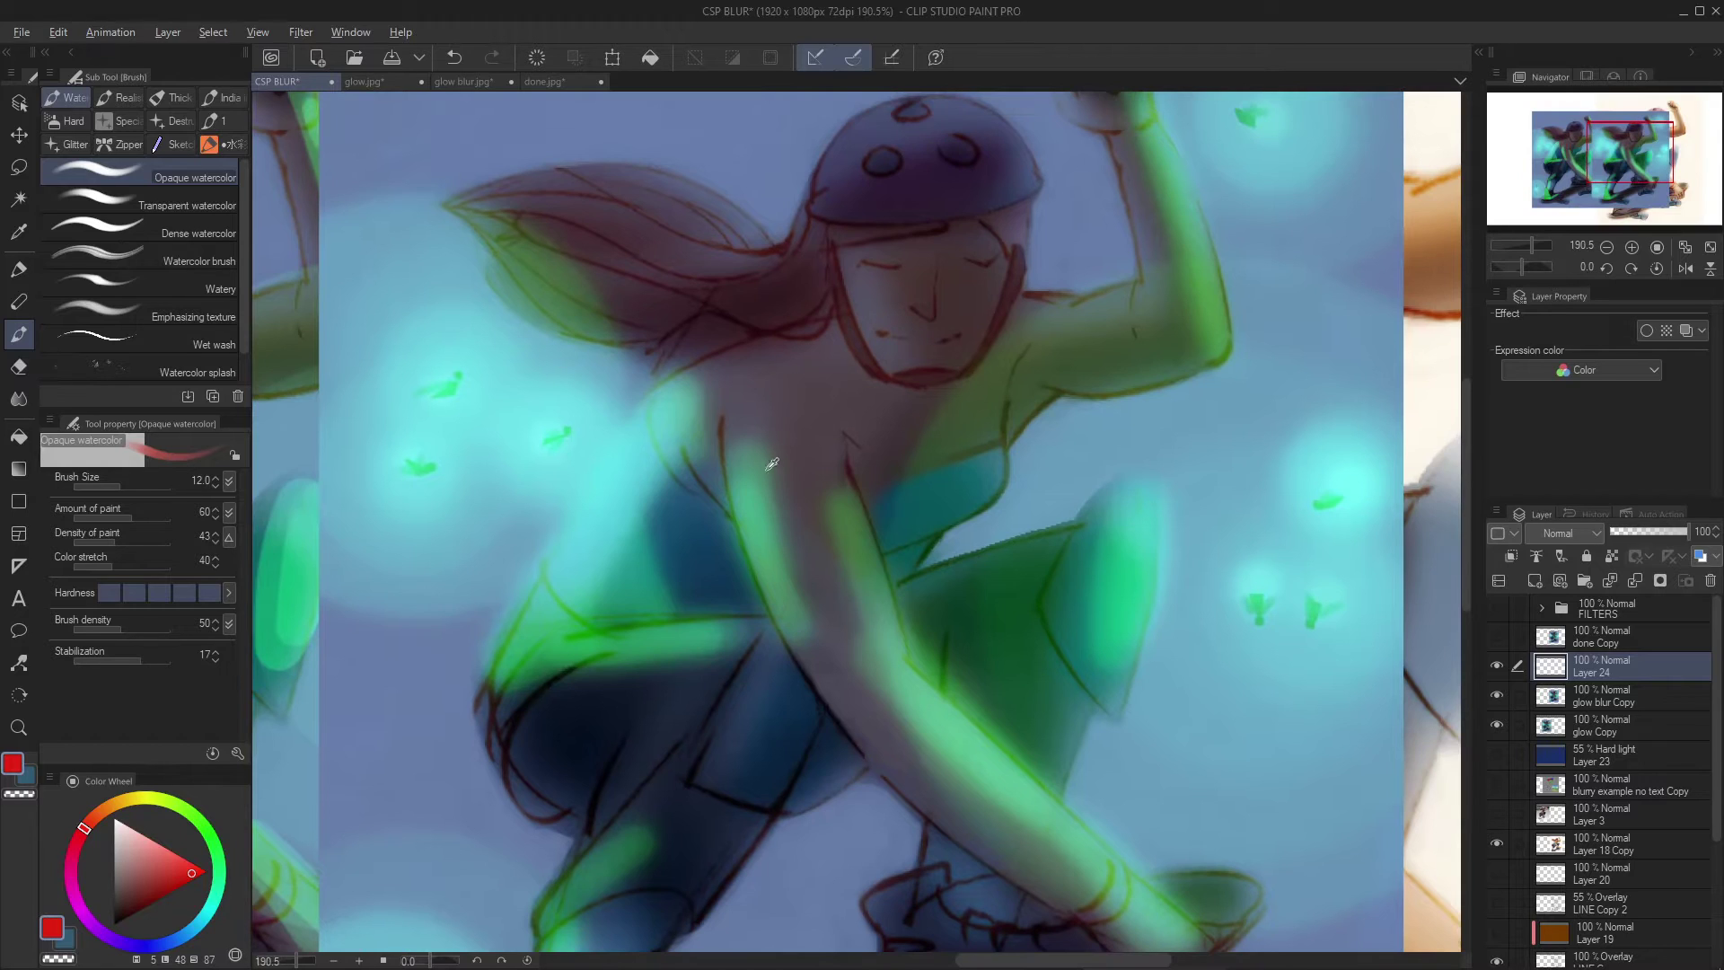
alt+click(752, 474)
key(ctrl+z)
drag(842, 259, 870, 364)
key(ctrl+z)
key(ctrl+y)
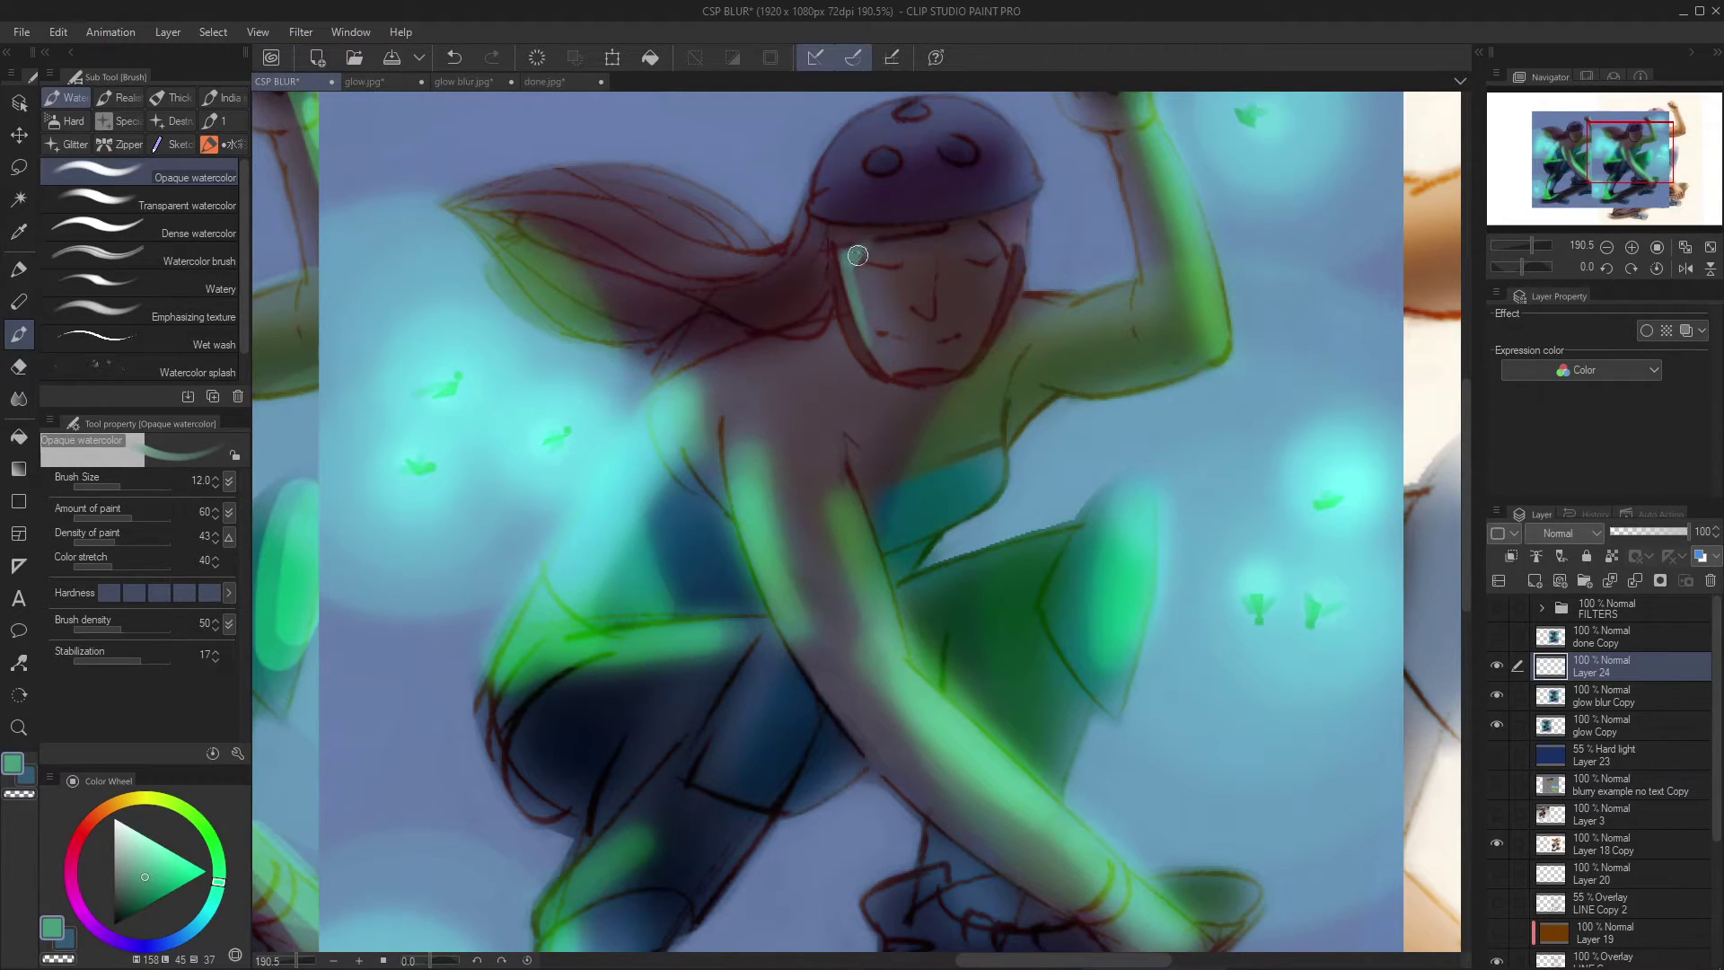
drag(853, 270, 883, 364)
key(ctrl+z)
scroll(943, 365, down, 5)
scroll(877, 380, up, 5)
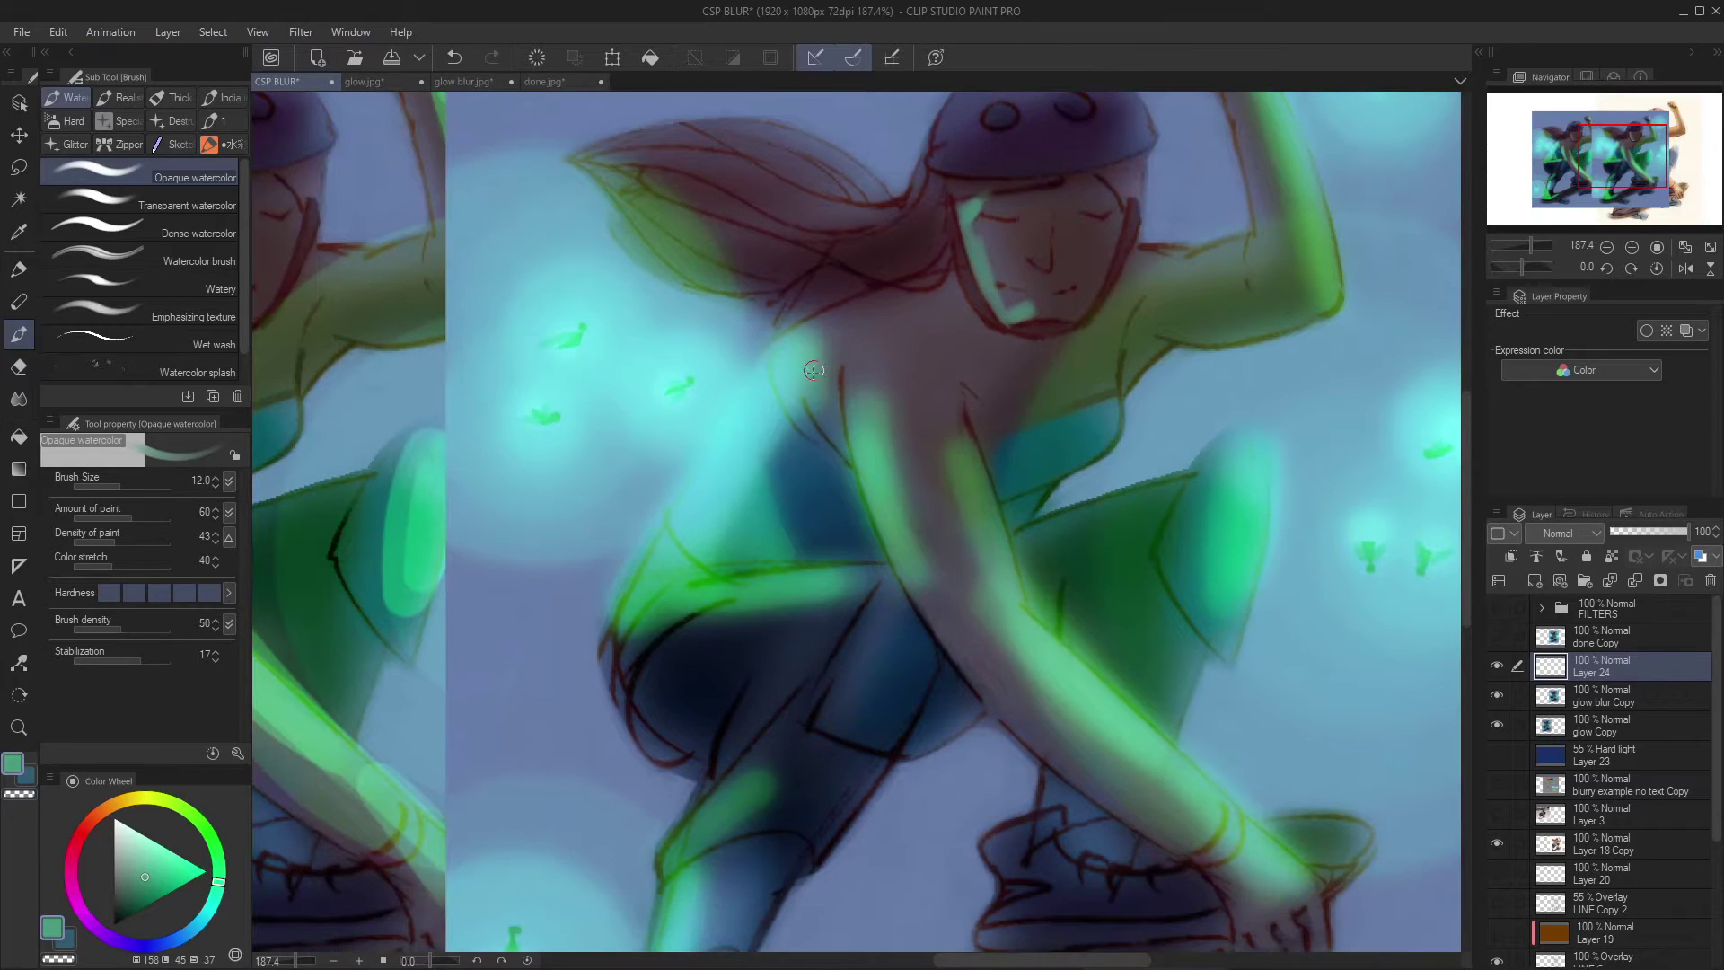
Sample colours around the bent leg and paint strokes over the blurred green glow on the trousers above the sock to refine its shape
mouse_move(923, 385)
mouse_down()
mouse_move(896, 331)
mouse_move(898, 225)
mouse_up()
drag(765, 569, 815, 411)
scroll(758, 463, up, 3)
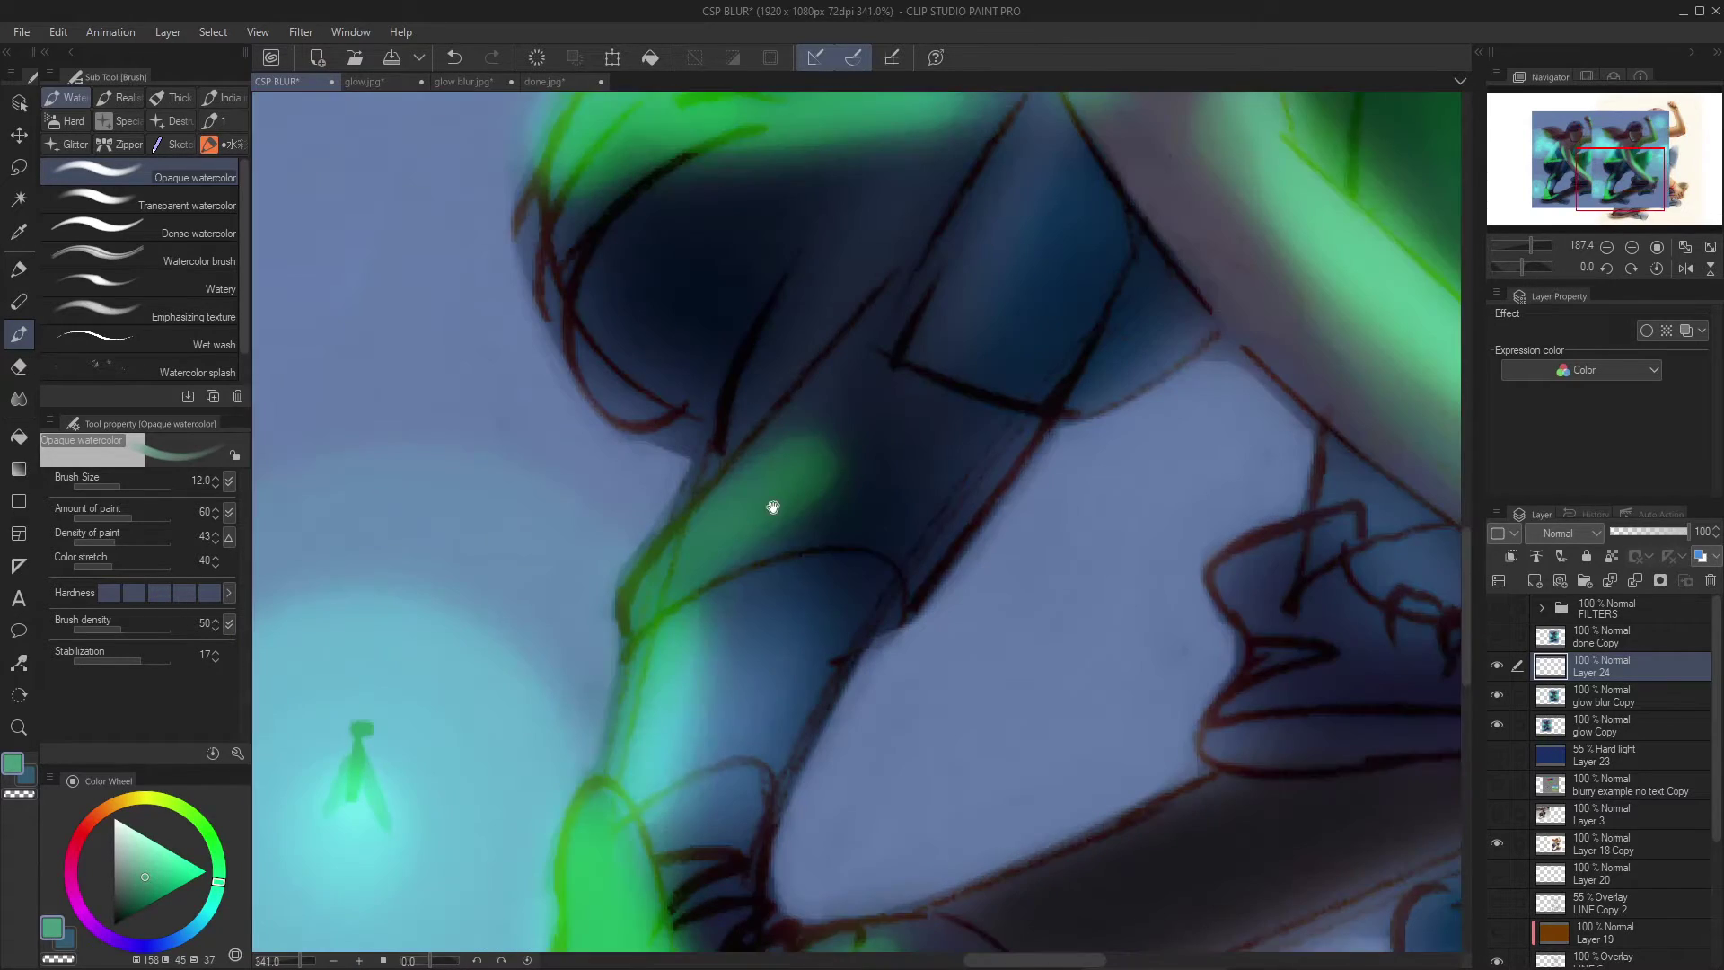
alt+click(842, 533)
drag(801, 544, 671, 599)
mouse_move(761, 549)
mouse_down()
mouse_move(655, 601)
mouse_move(636, 631)
mouse_up()
drag(828, 518, 630, 622)
alt+click(821, 432)
mouse_move(785, 440)
mouse_down()
mouse_move(650, 547)
mouse_move(769, 446)
mouse_move(685, 510)
mouse_up()
alt+click(839, 416)
mouse_move(781, 479)
mouse_down()
mouse_move(896, 426)
mouse_move(724, 557)
mouse_up()
alt+click(862, 415)
alt+click(872, 462)
drag(846, 477, 706, 559)
key(ctrl+z)
drag(824, 489, 704, 573)
alt+click(855, 405)
mouse_move(922, 397)
mouse_down()
mouse_move(865, 401)
mouse_move(870, 465)
mouse_move(887, 461)
mouse_up()
Pick the bright green of the shoe's glow as the brush colour
scroll(880, 556, down, 6)
mouse_move(880, 556)
mouse_down()
mouse_move(909, 536)
mouse_move(873, 648)
mouse_up()
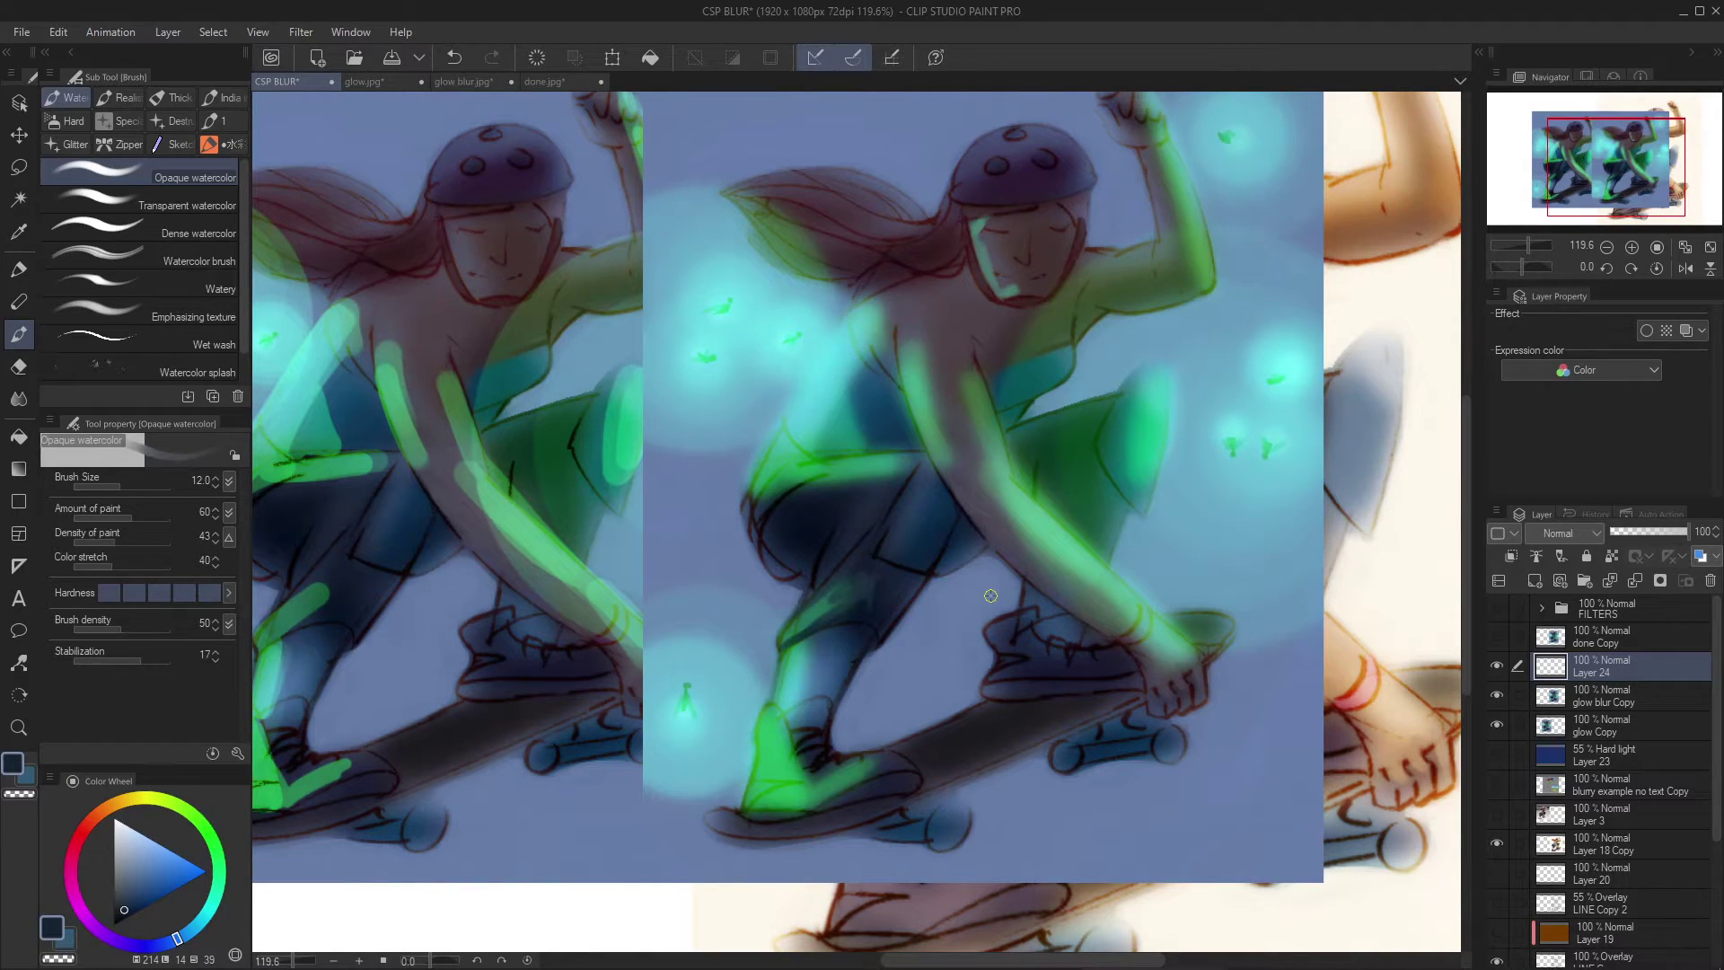
scroll(1032, 739, up, 4)
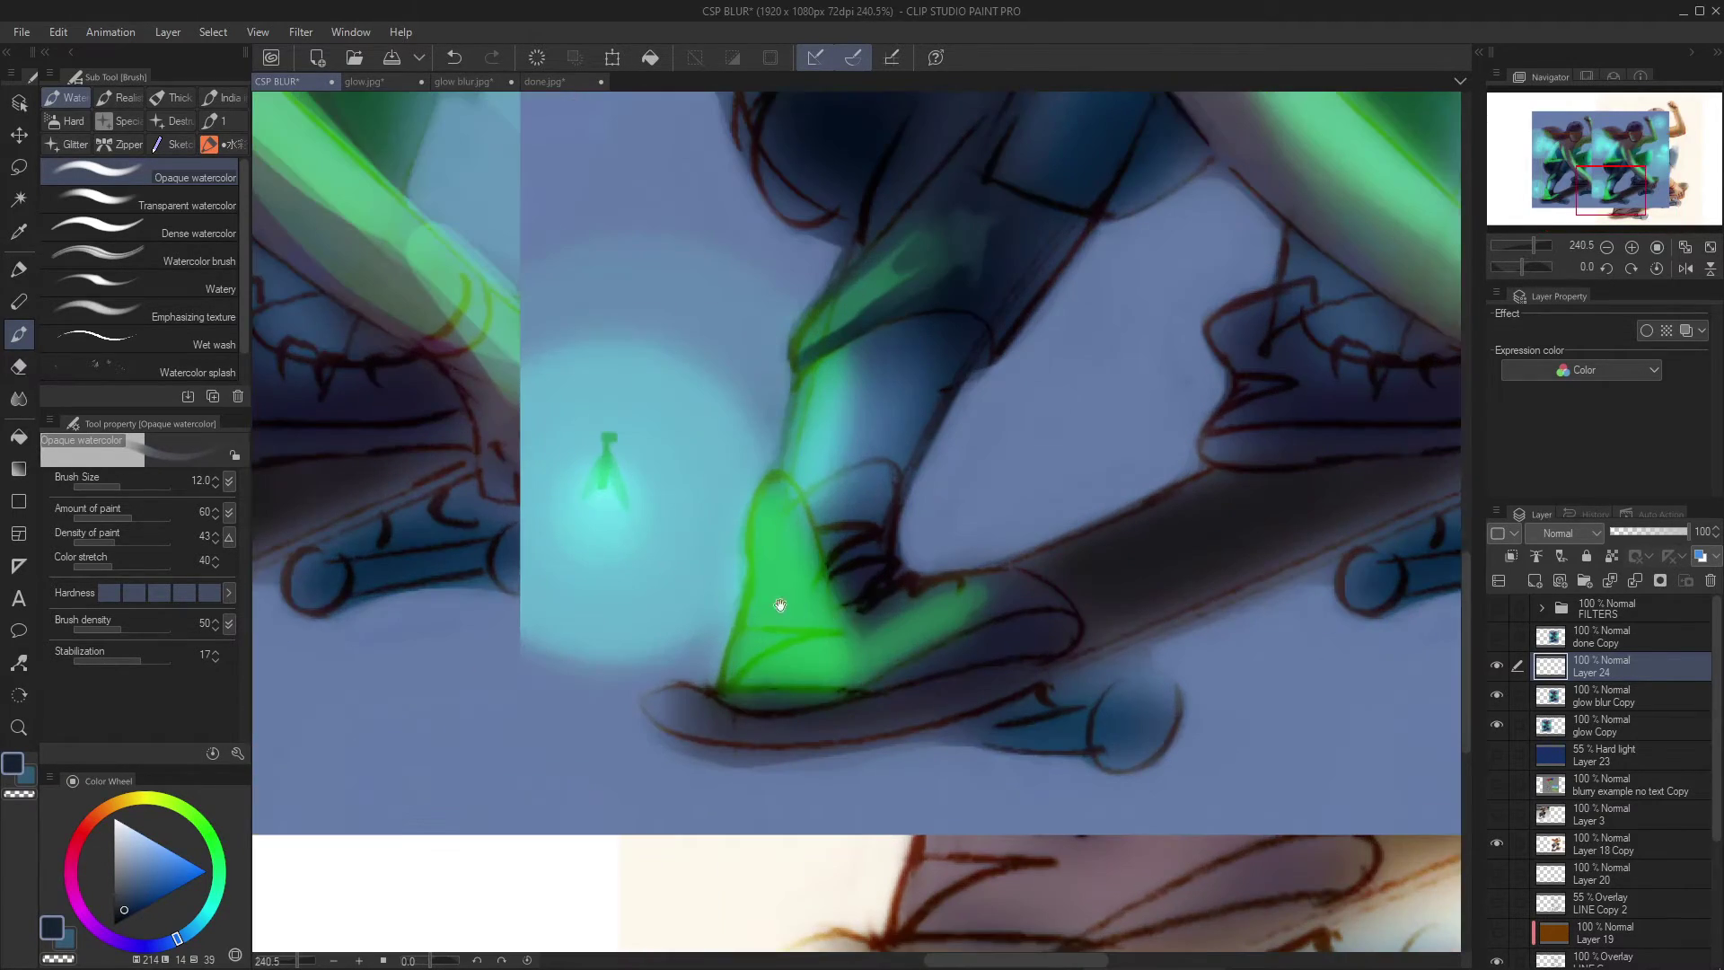
alt+click(786, 545)
scroll(786, 545, down, 6)
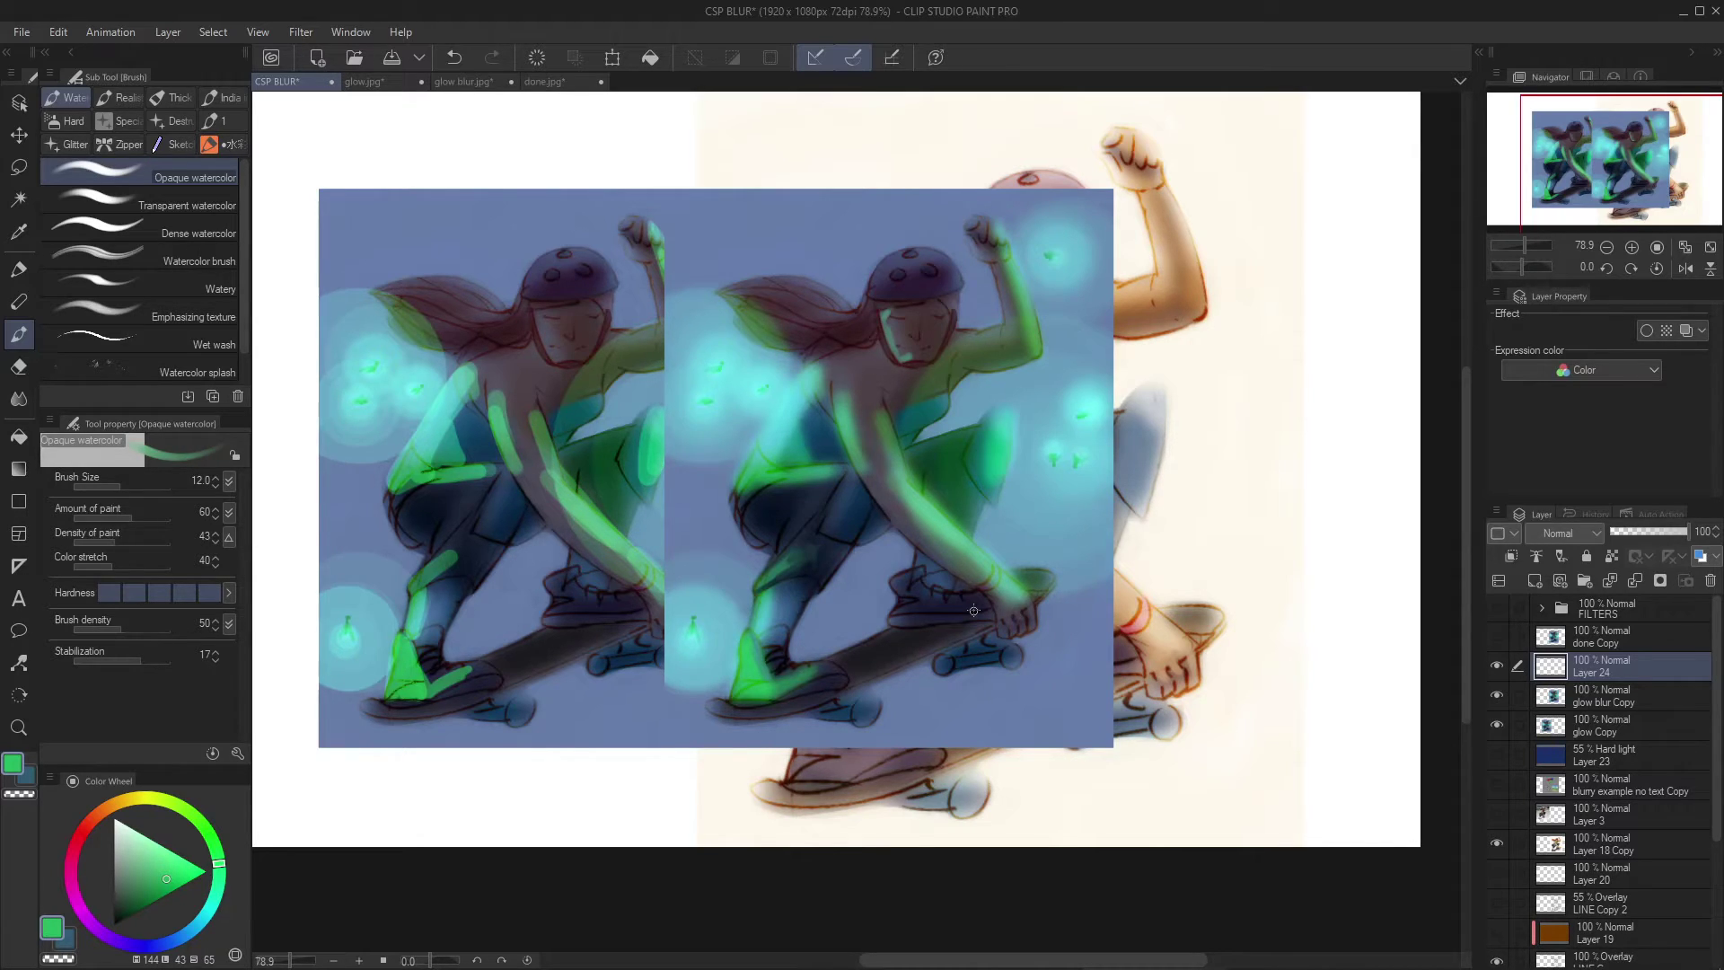
Show the done Copy layer for comparison, and hide it together with Layer 24 and both glow copies
click(1497, 636)
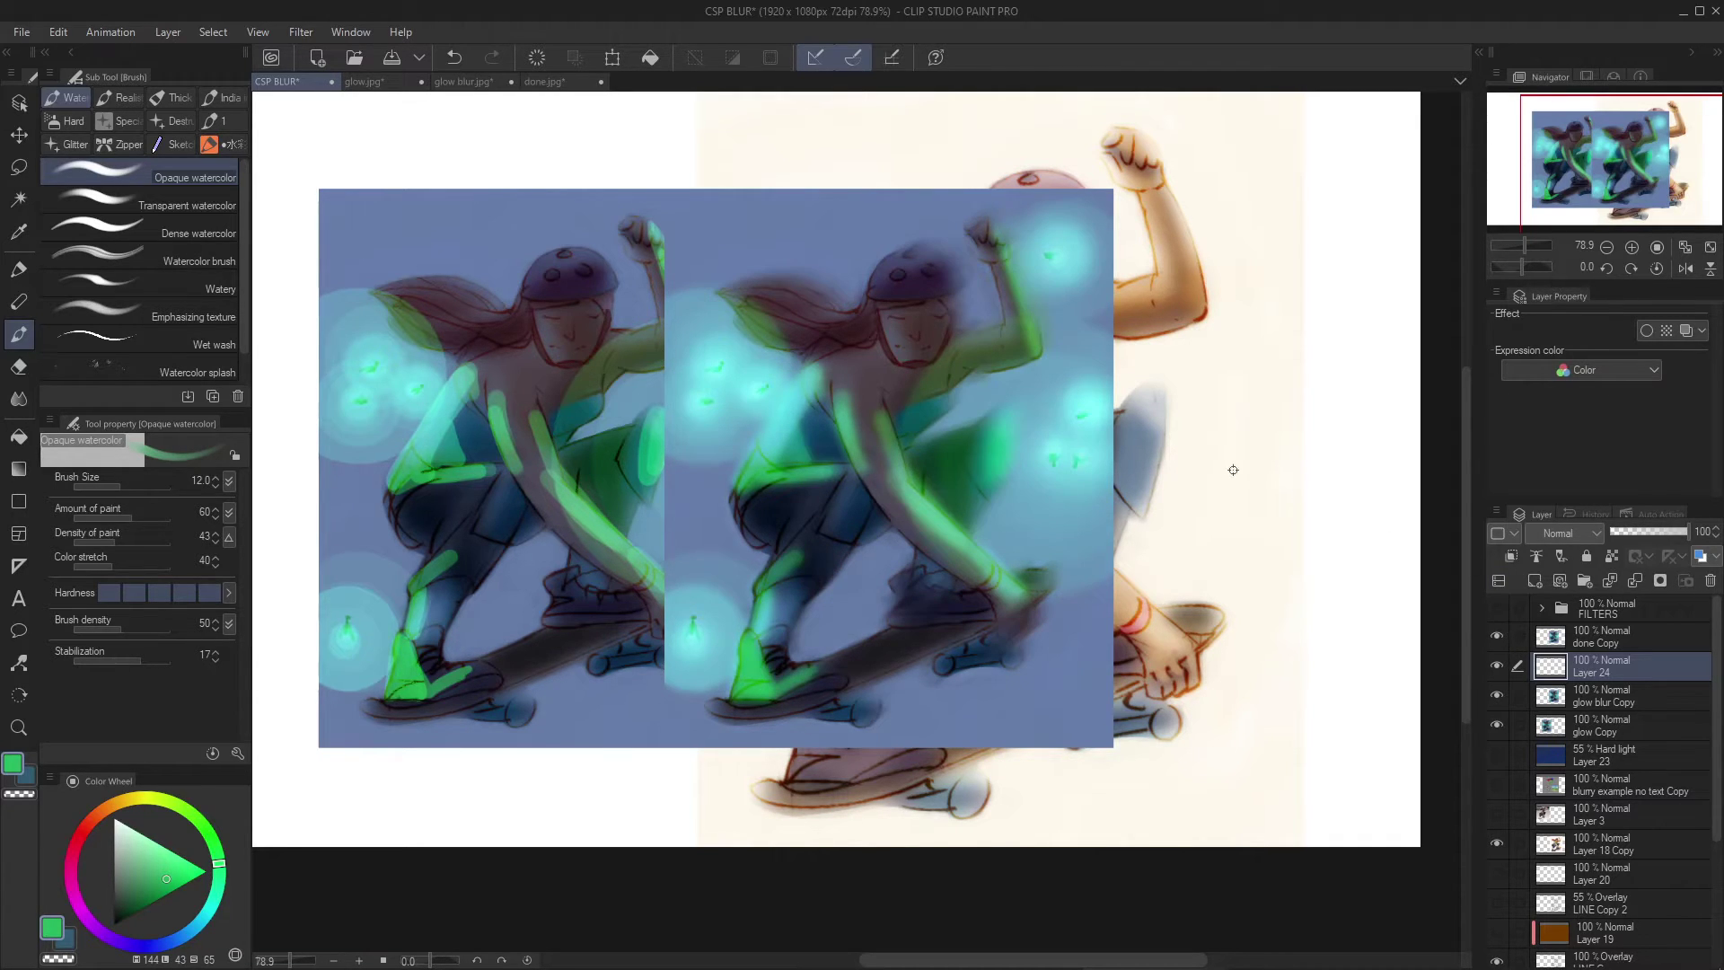
scroll(955, 342, up, 3)
scroll(985, 339, down, 3)
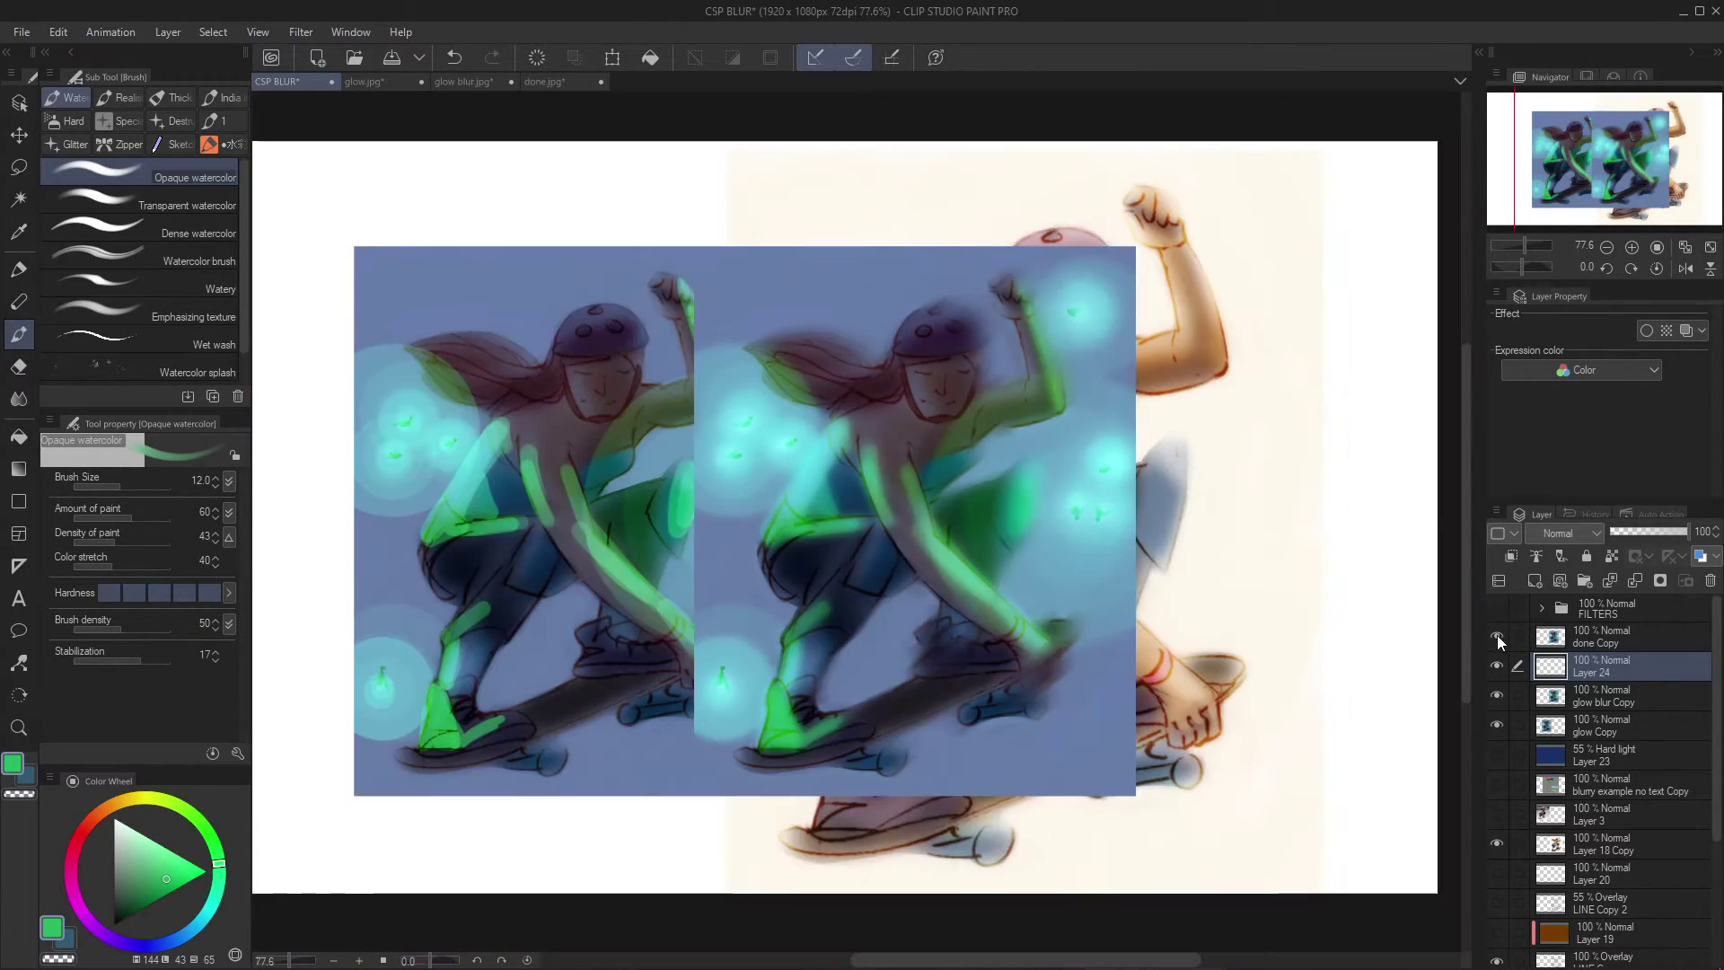
Add a raster layer above done Copy and merge all visible layers into another new layer
click(1576, 639)
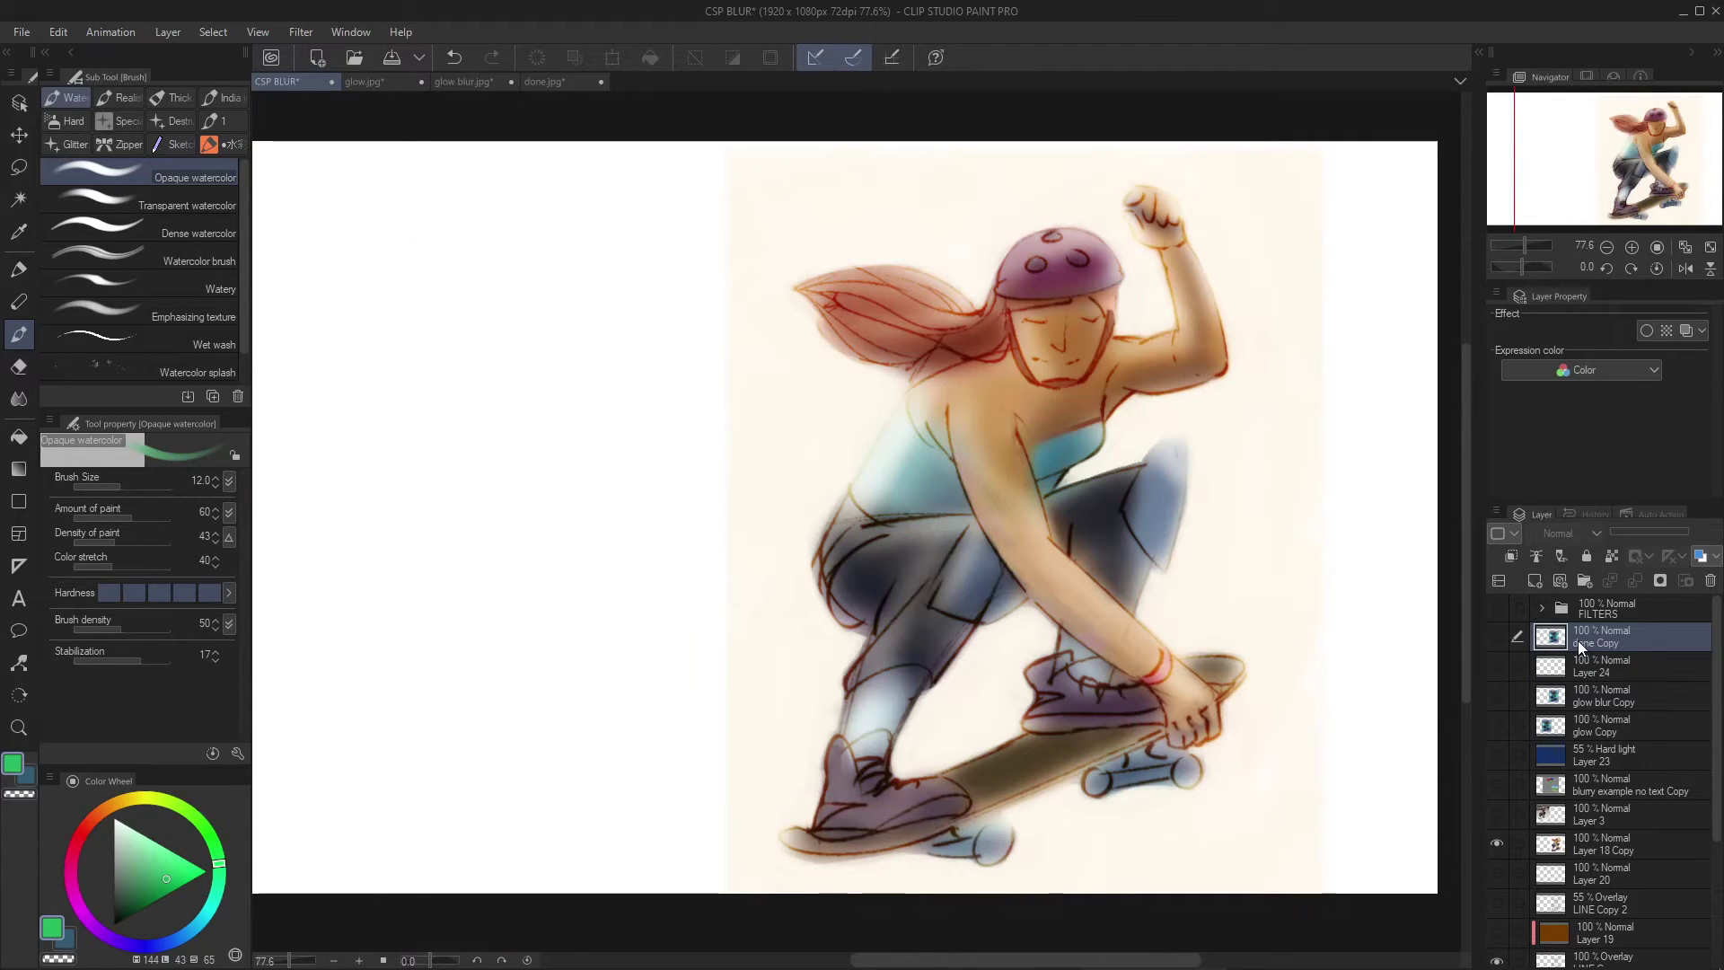
key(ctrl+shift+n)
drag(1254, 530, 1262, 536)
scroll(1262, 535, down, 1)
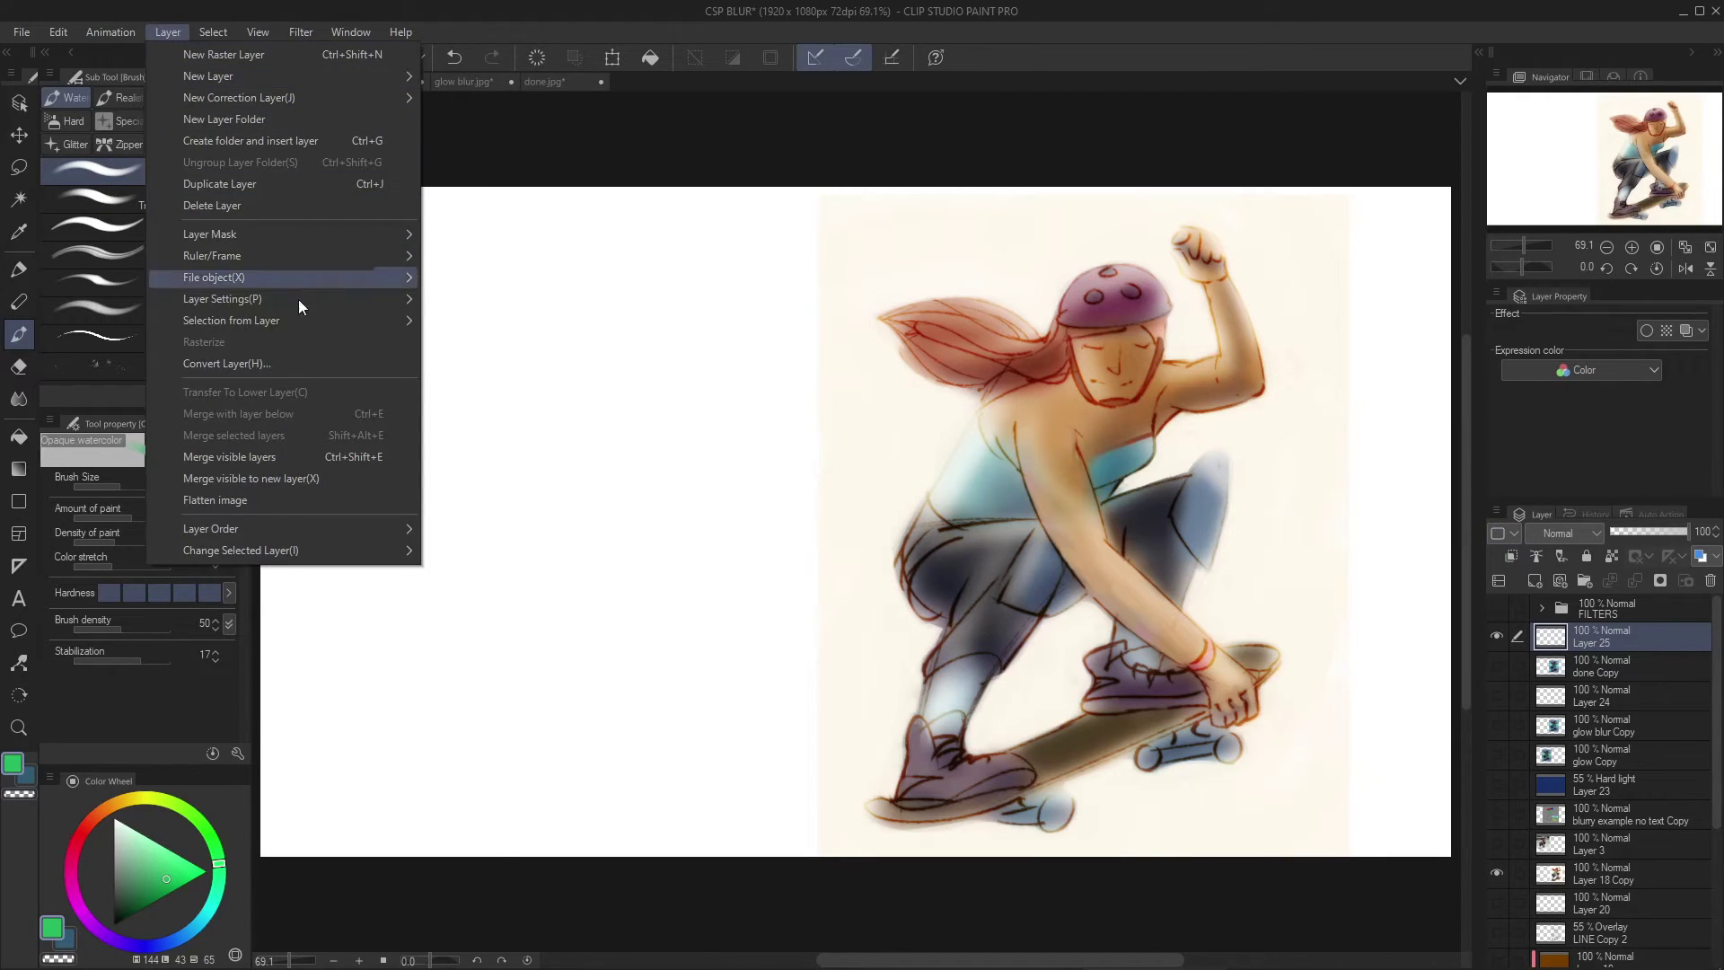
click(344, 478)
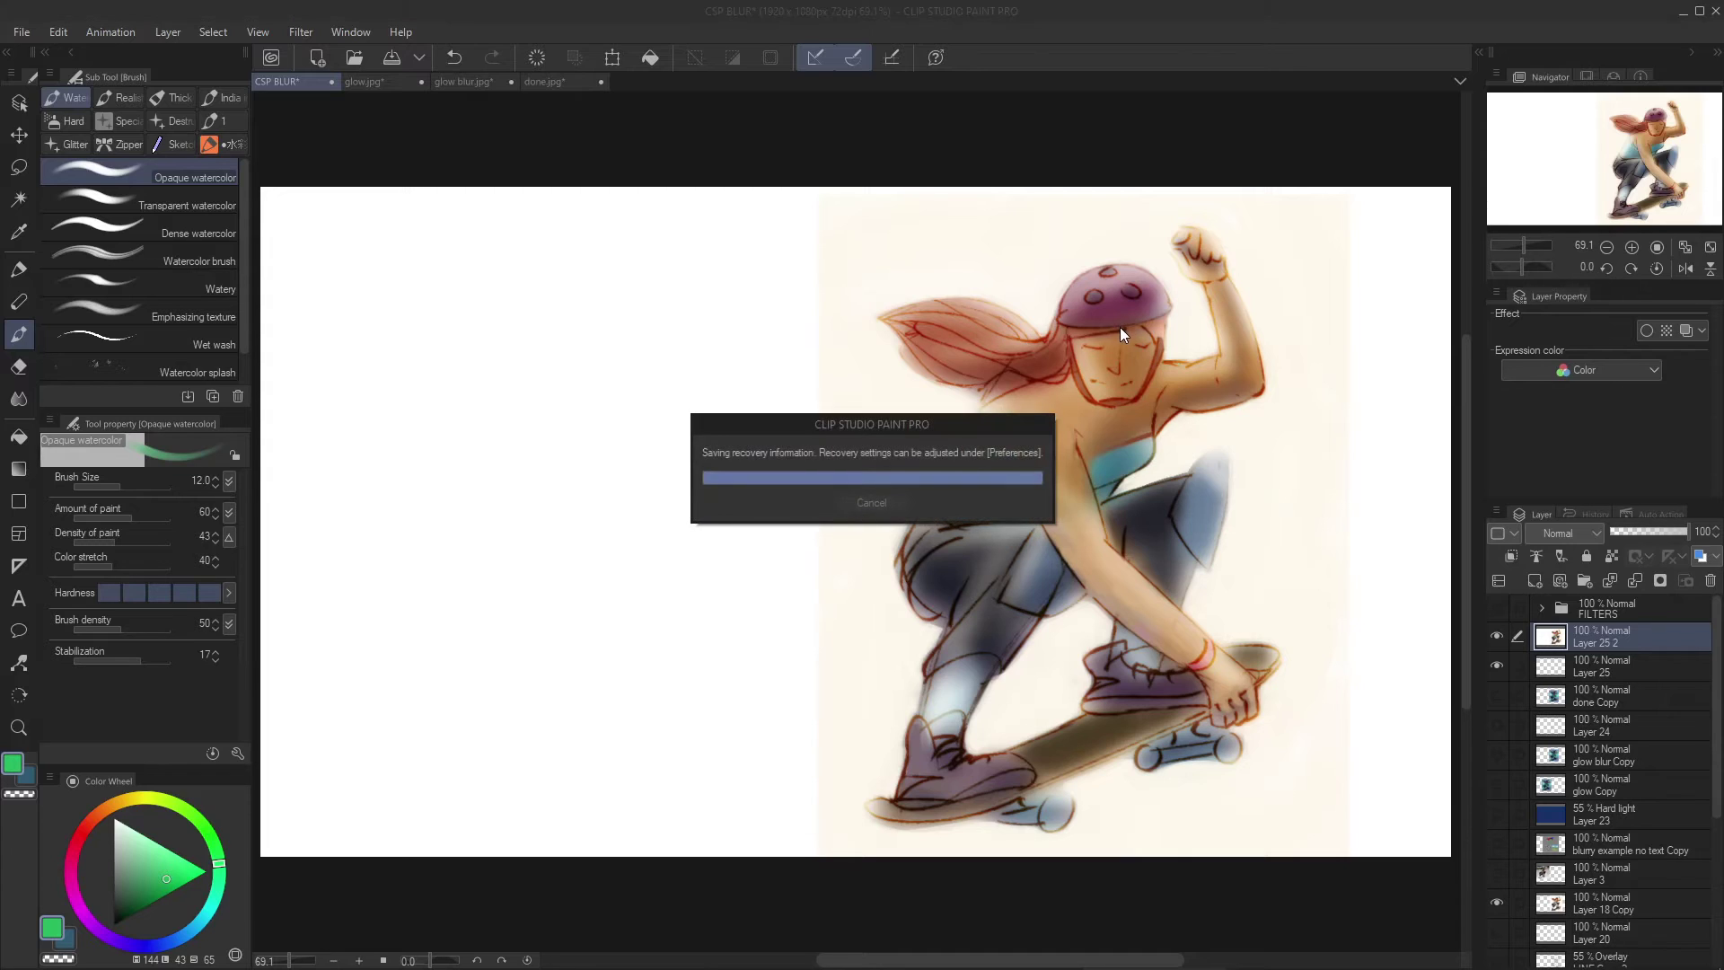
key(ctrl+t)
mouse_move(1110, 336)
mouse_down()
mouse_move(1227, 524)
mouse_move(1236, 474)
mouse_move(1007, 467)
mouse_move(1159, 570)
mouse_move(1218, 428)
mouse_move(1199, 459)
mouse_move(1005, 500)
mouse_move(1052, 466)
mouse_up()
key(Escape)
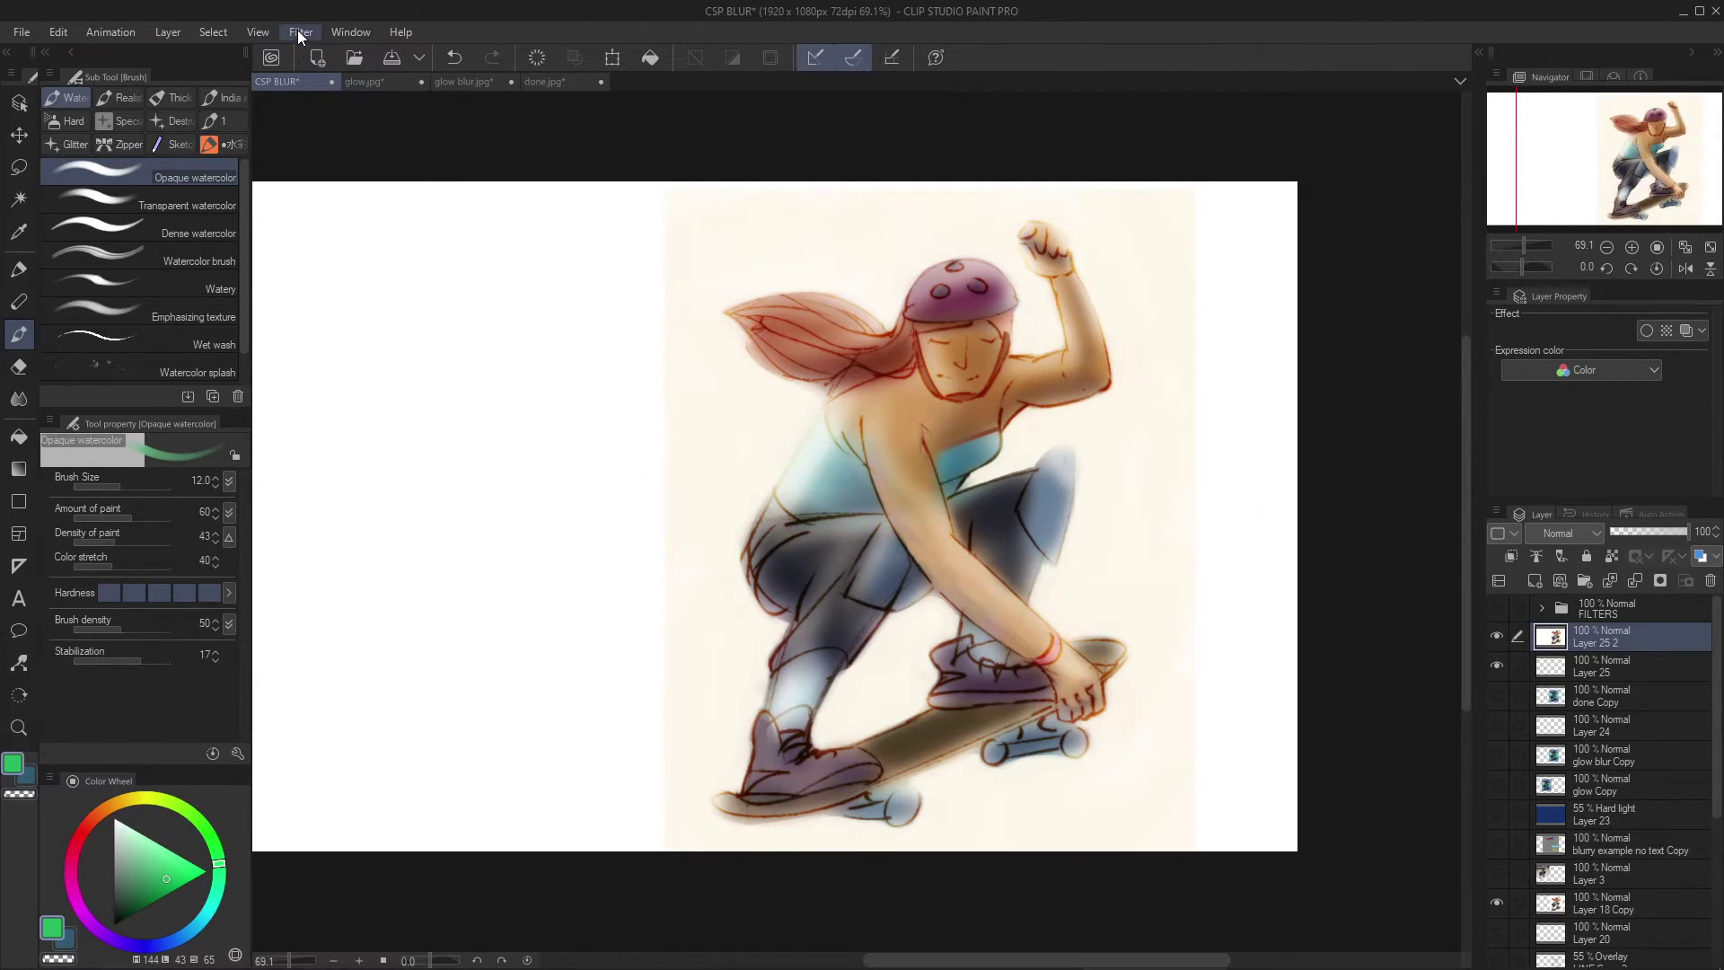
Apply a Motion blur to the merged skateboarder layer with strength 34.27, angle -38, Both directions and Box mode
click(298, 32)
mouse_move(300, 54)
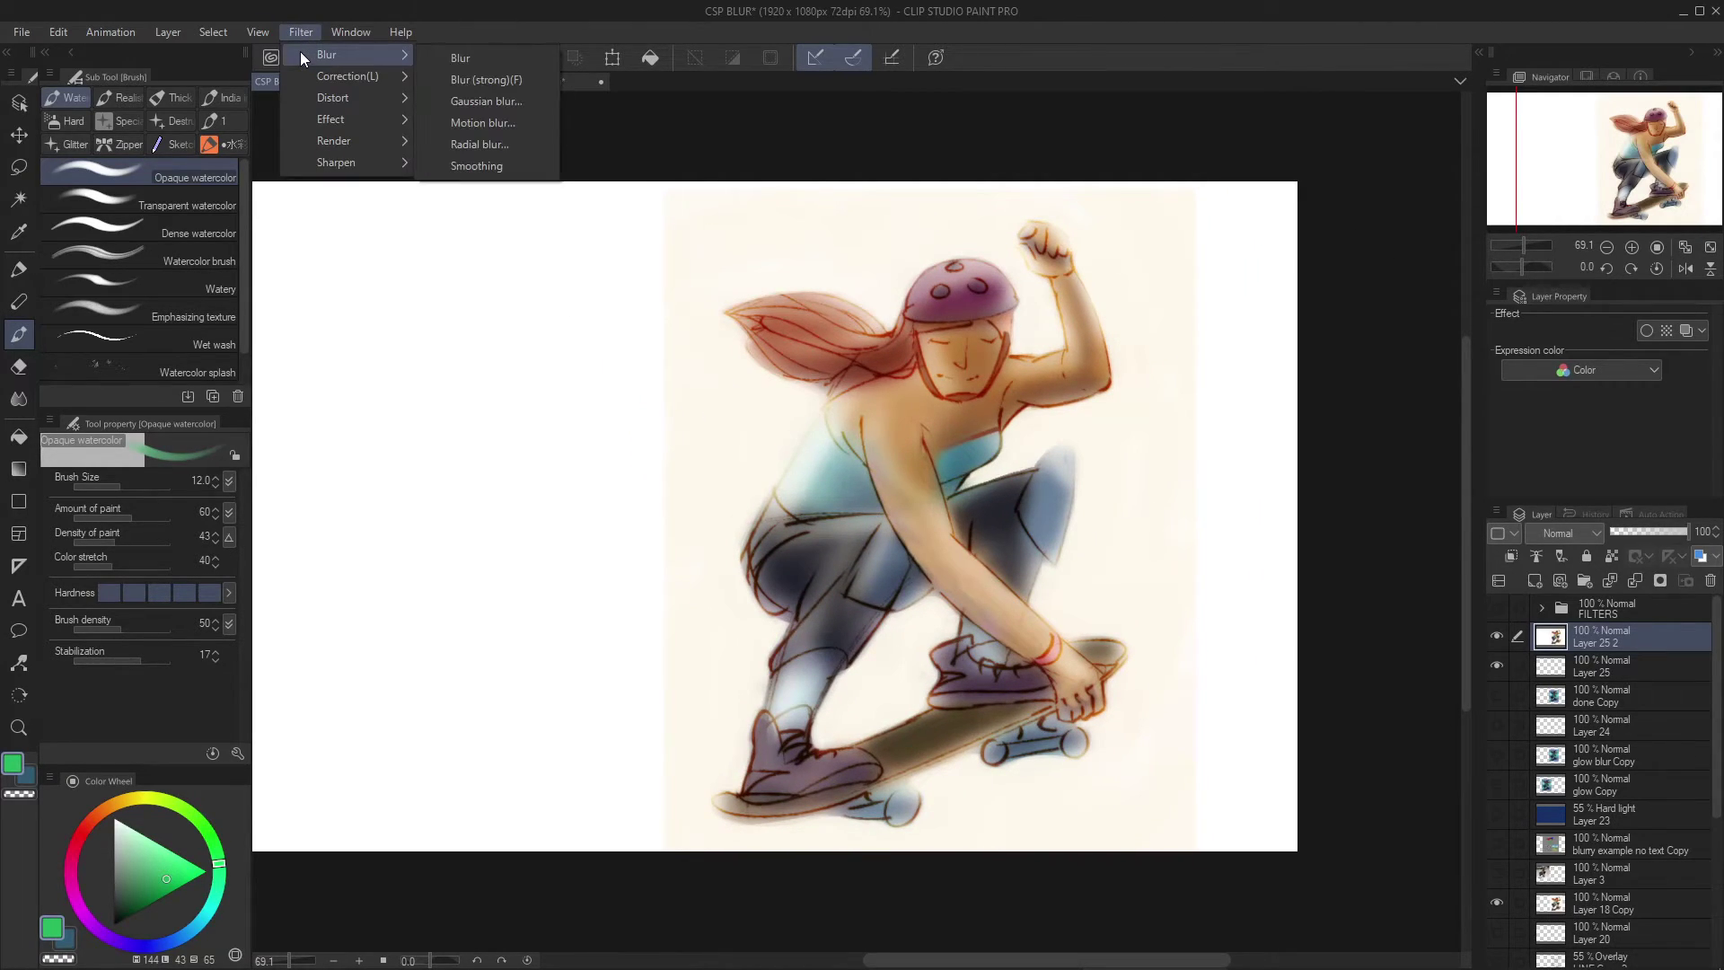
click(503, 122)
drag(1327, 297, 1363, 338)
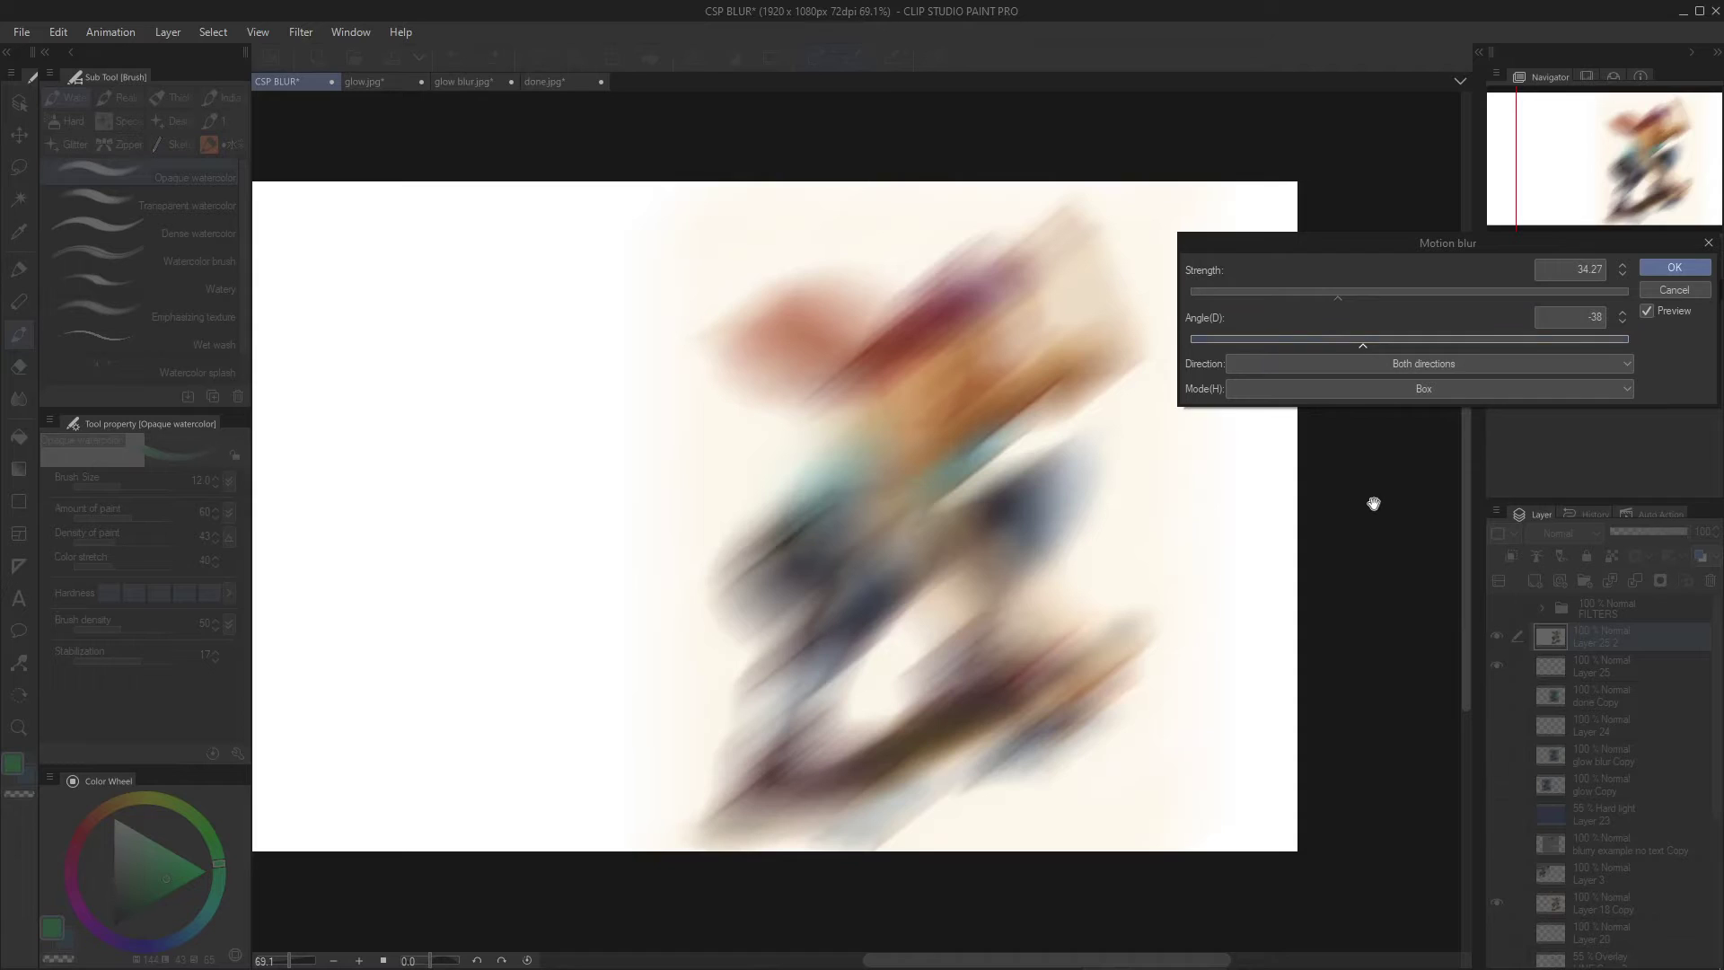
click(1652, 267)
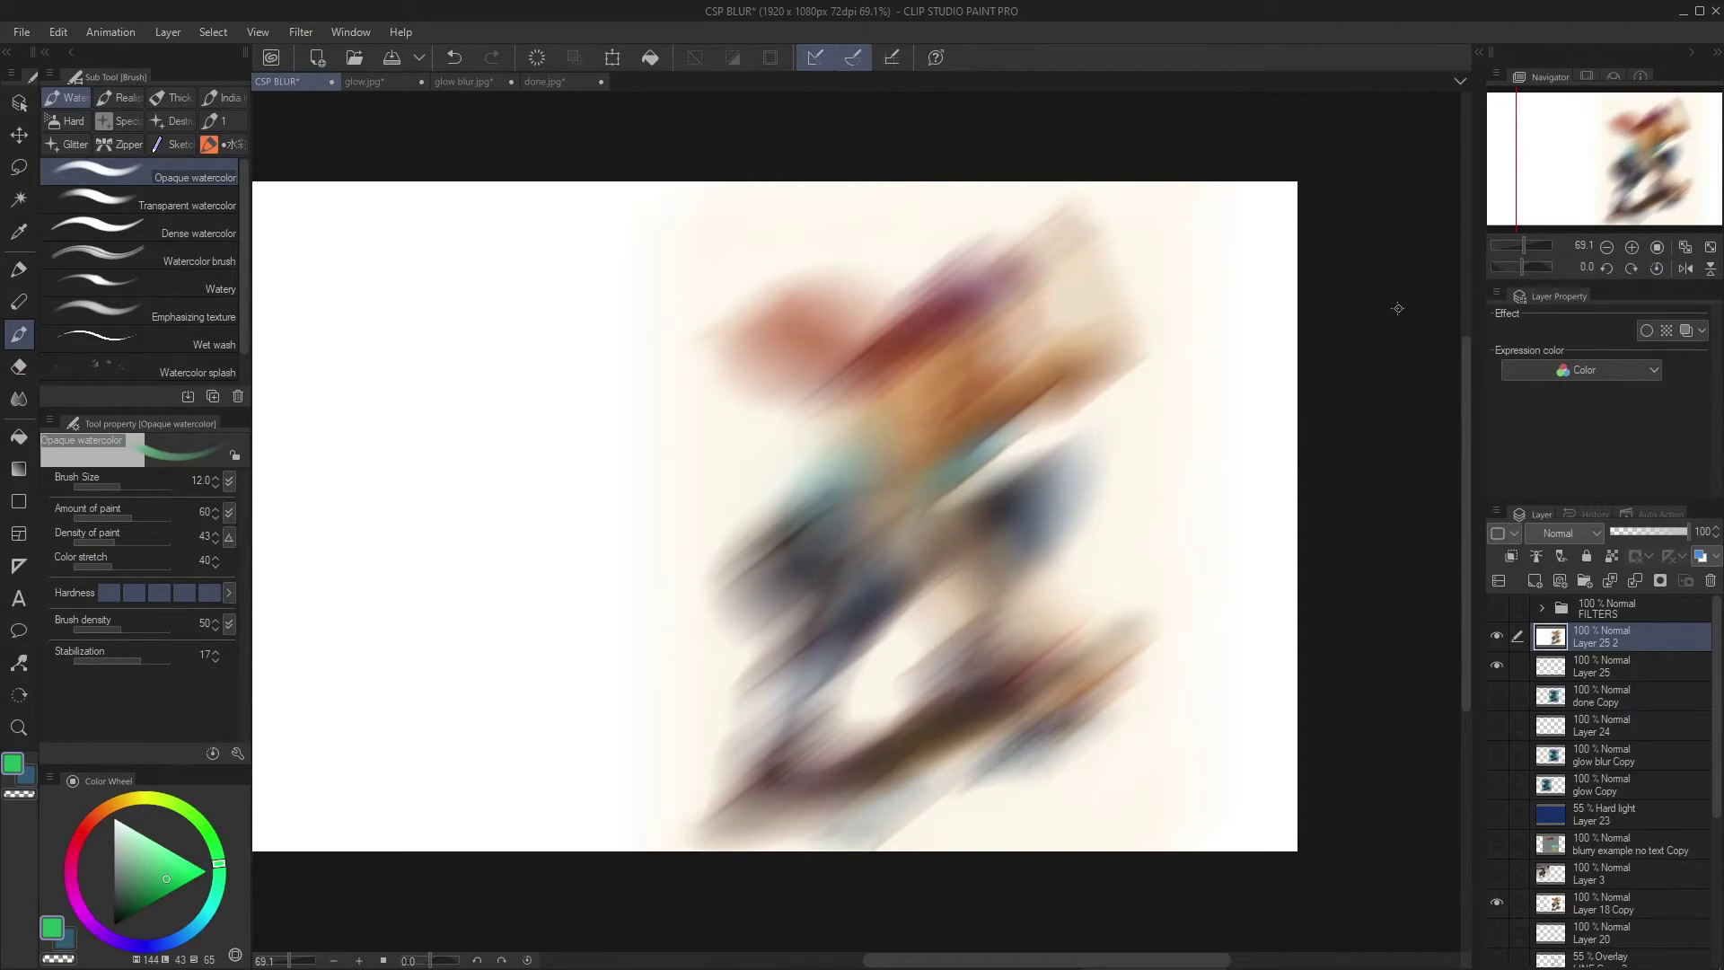
Add a layer mask to the motion-blurred layer and clear the whole mask to hide the blur
drag(1027, 565, 1086, 552)
scroll(1090, 547, down, 2)
scroll(1087, 542, up, 2)
drag(999, 517, 1087, 540)
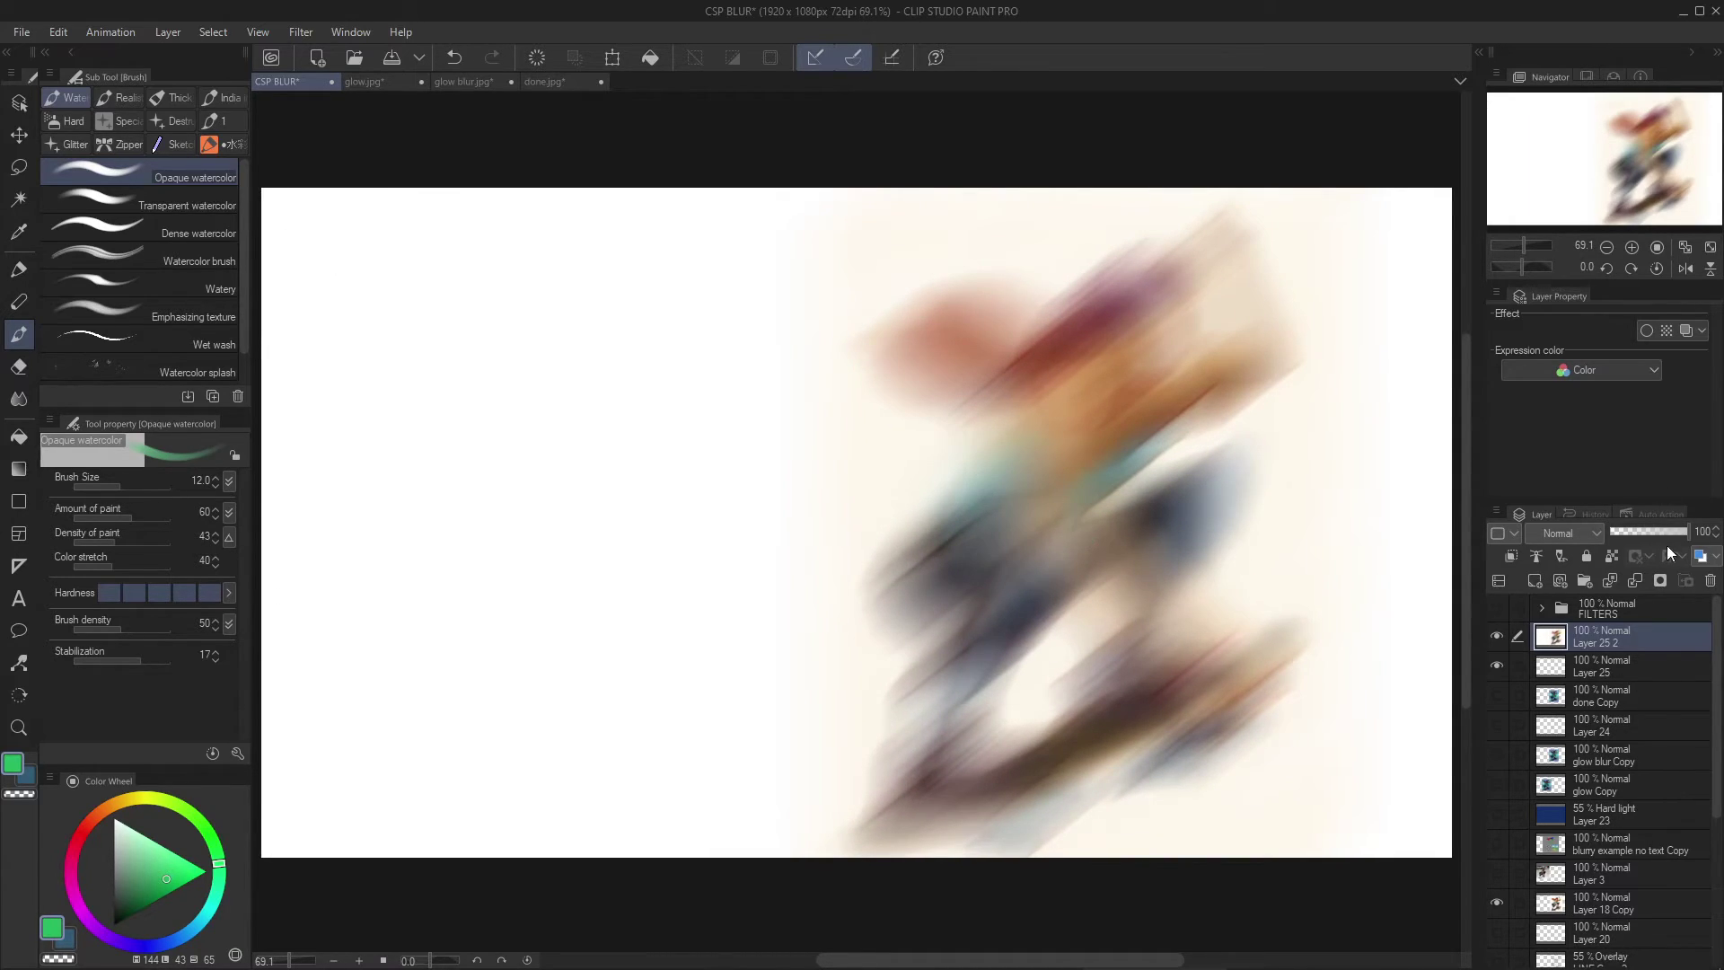
click(1661, 581)
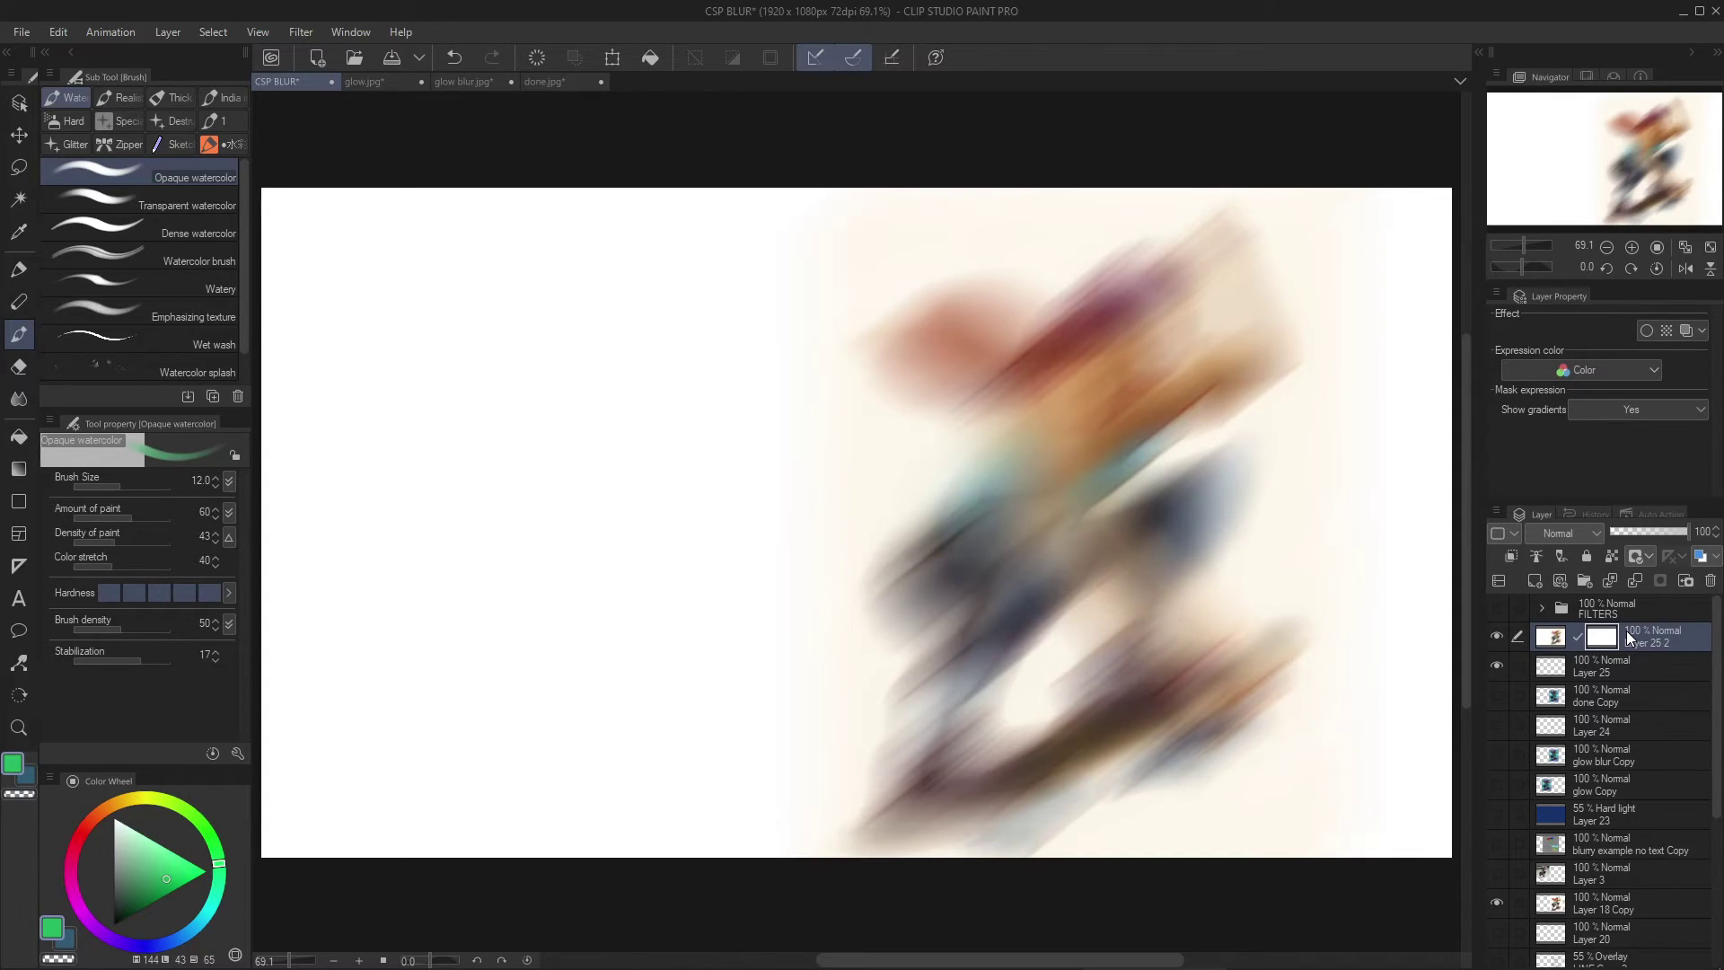
key(ctrl+a)
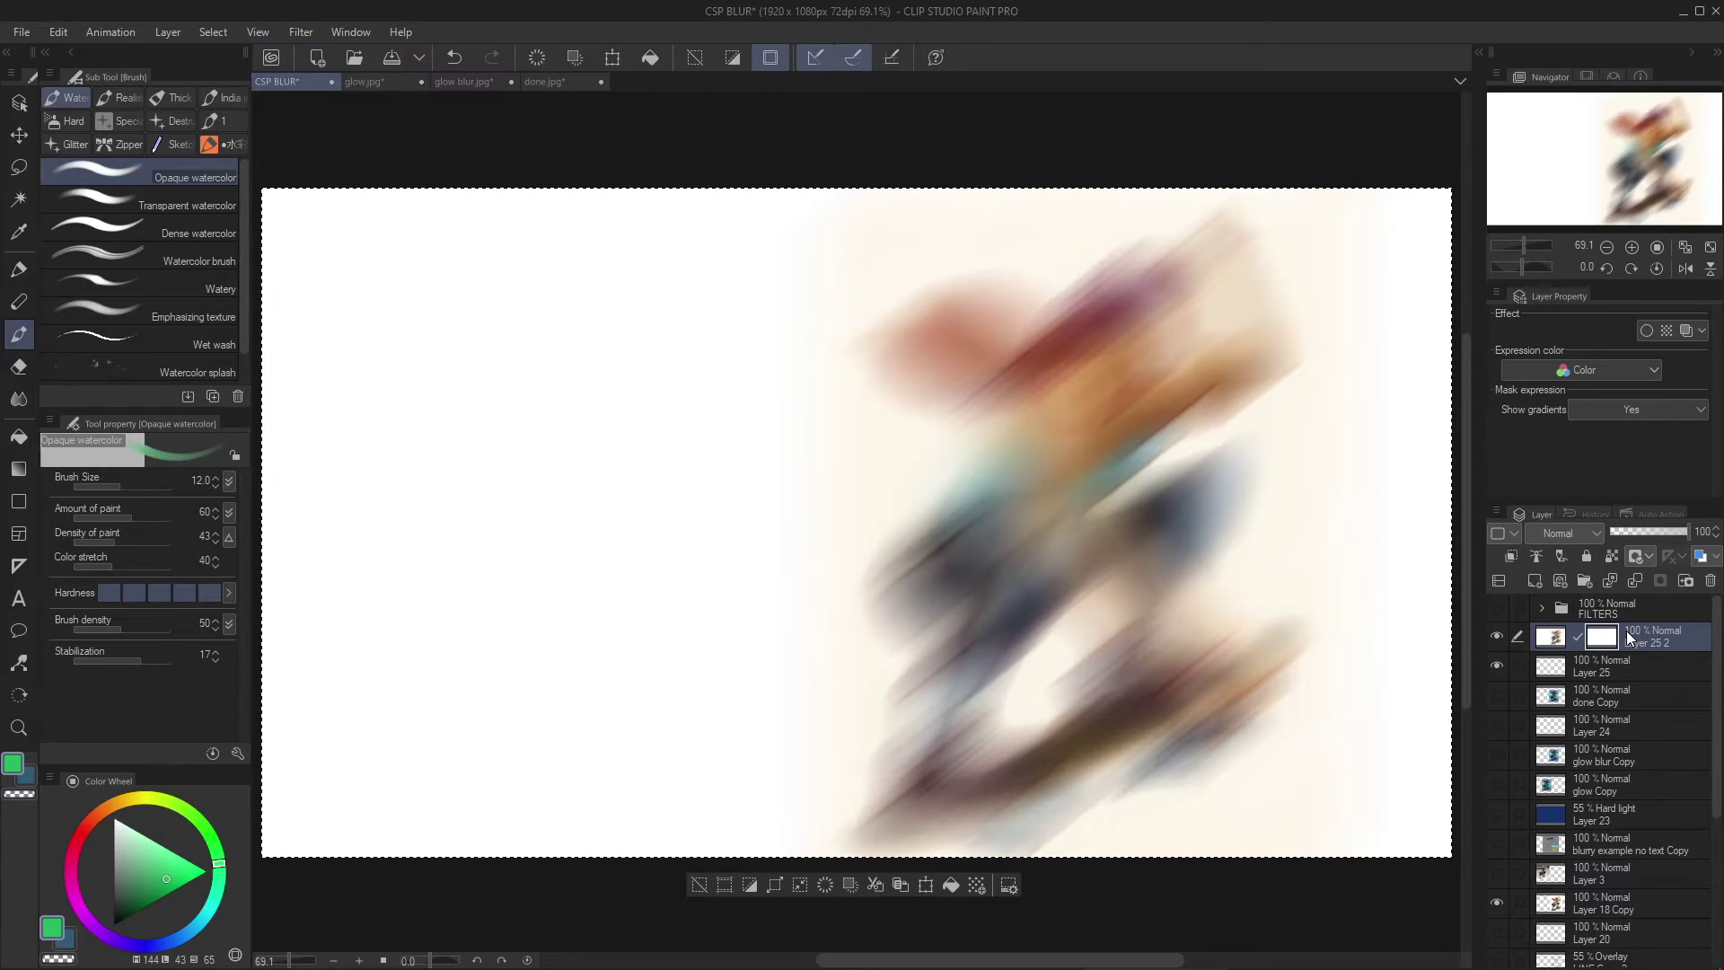
key(Delete)
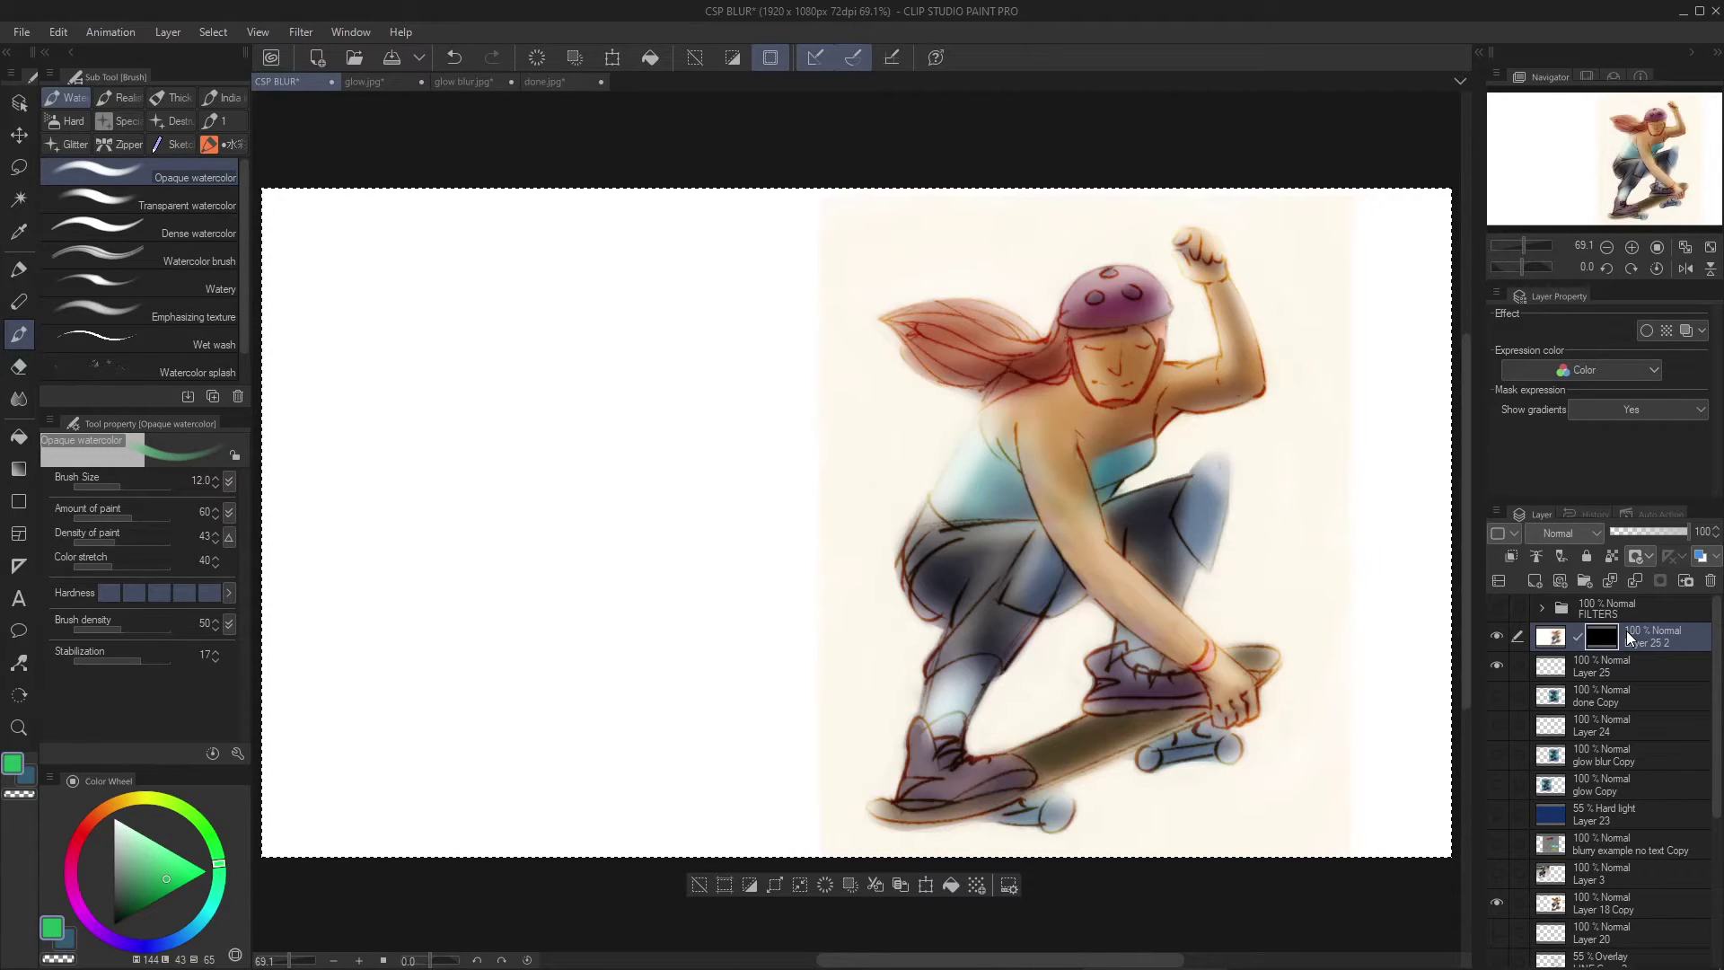
key(ctrl+d)
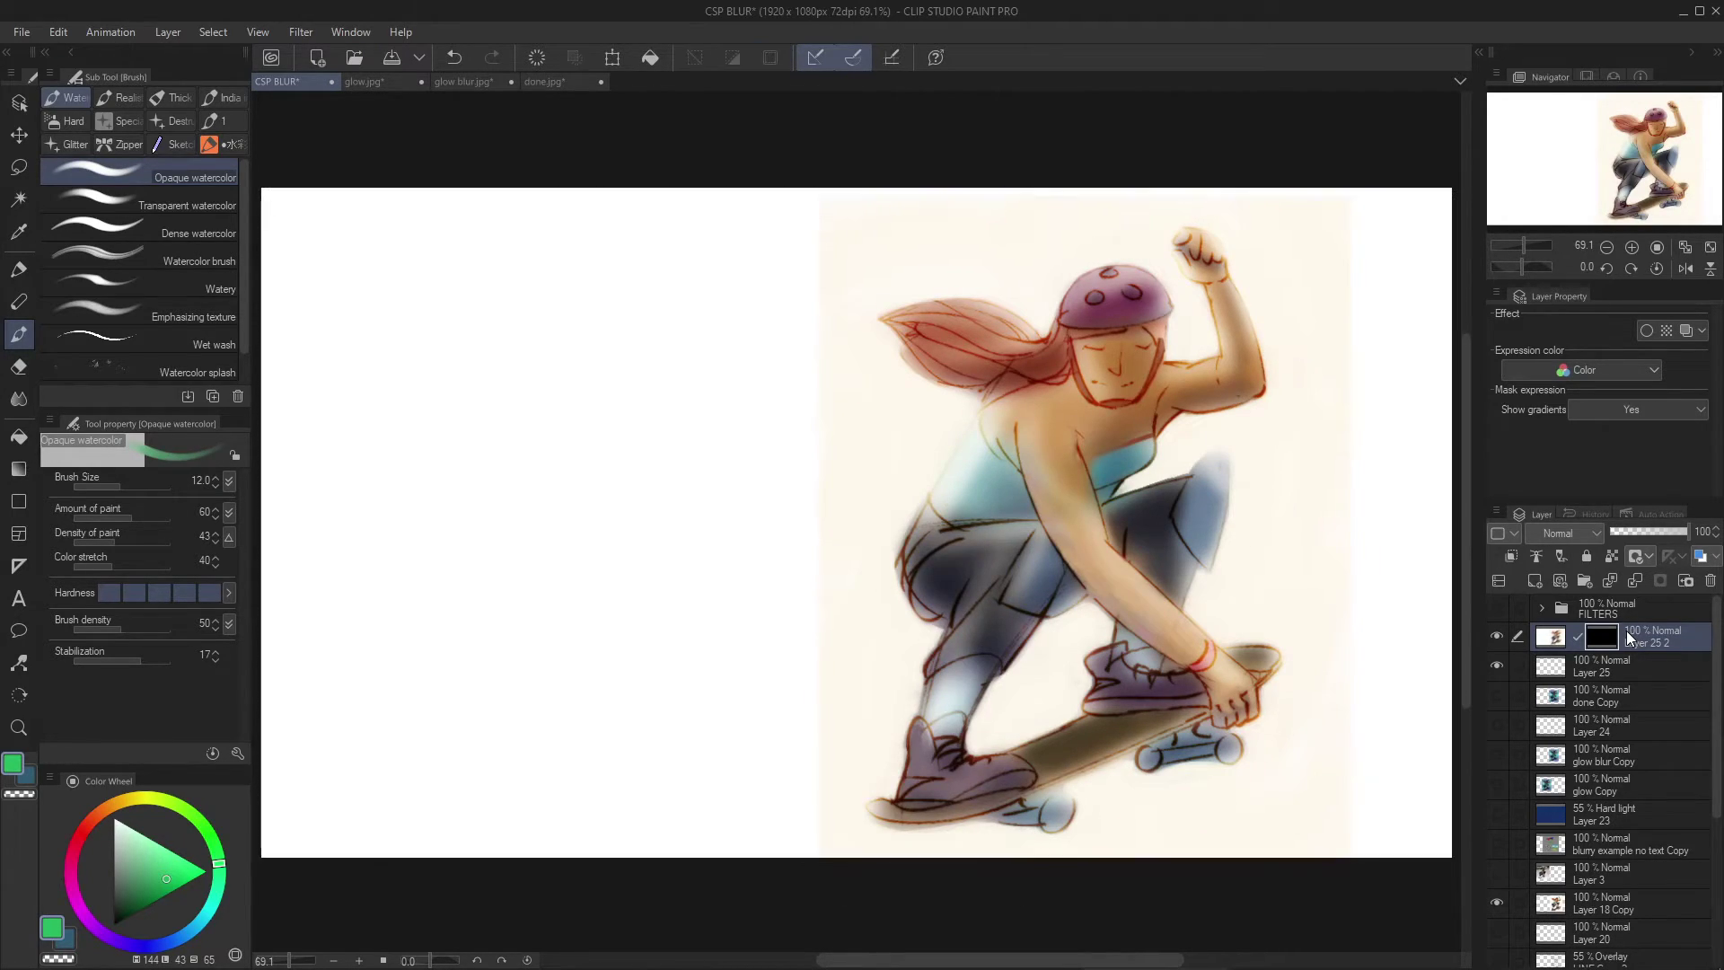
Paint white on the layer mask with the Soft Square brush to reveal the motion blur beside the raised knee, lower leg and hand
drag(1034, 643, 926, 640)
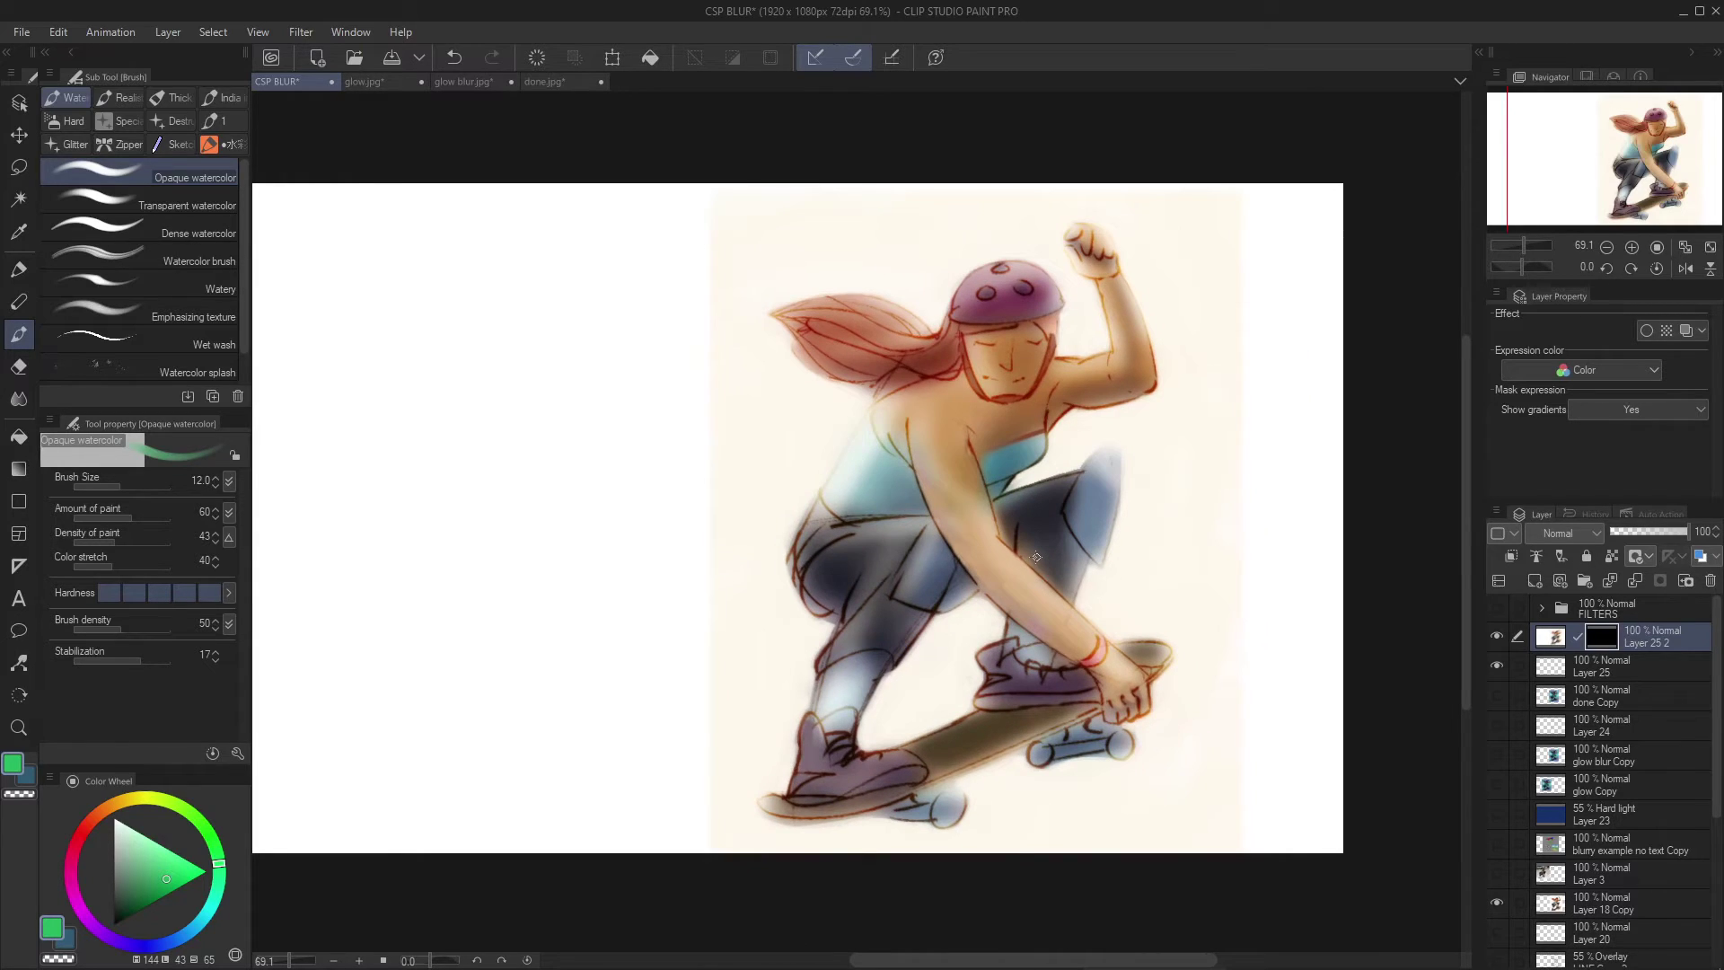
click(114, 819)
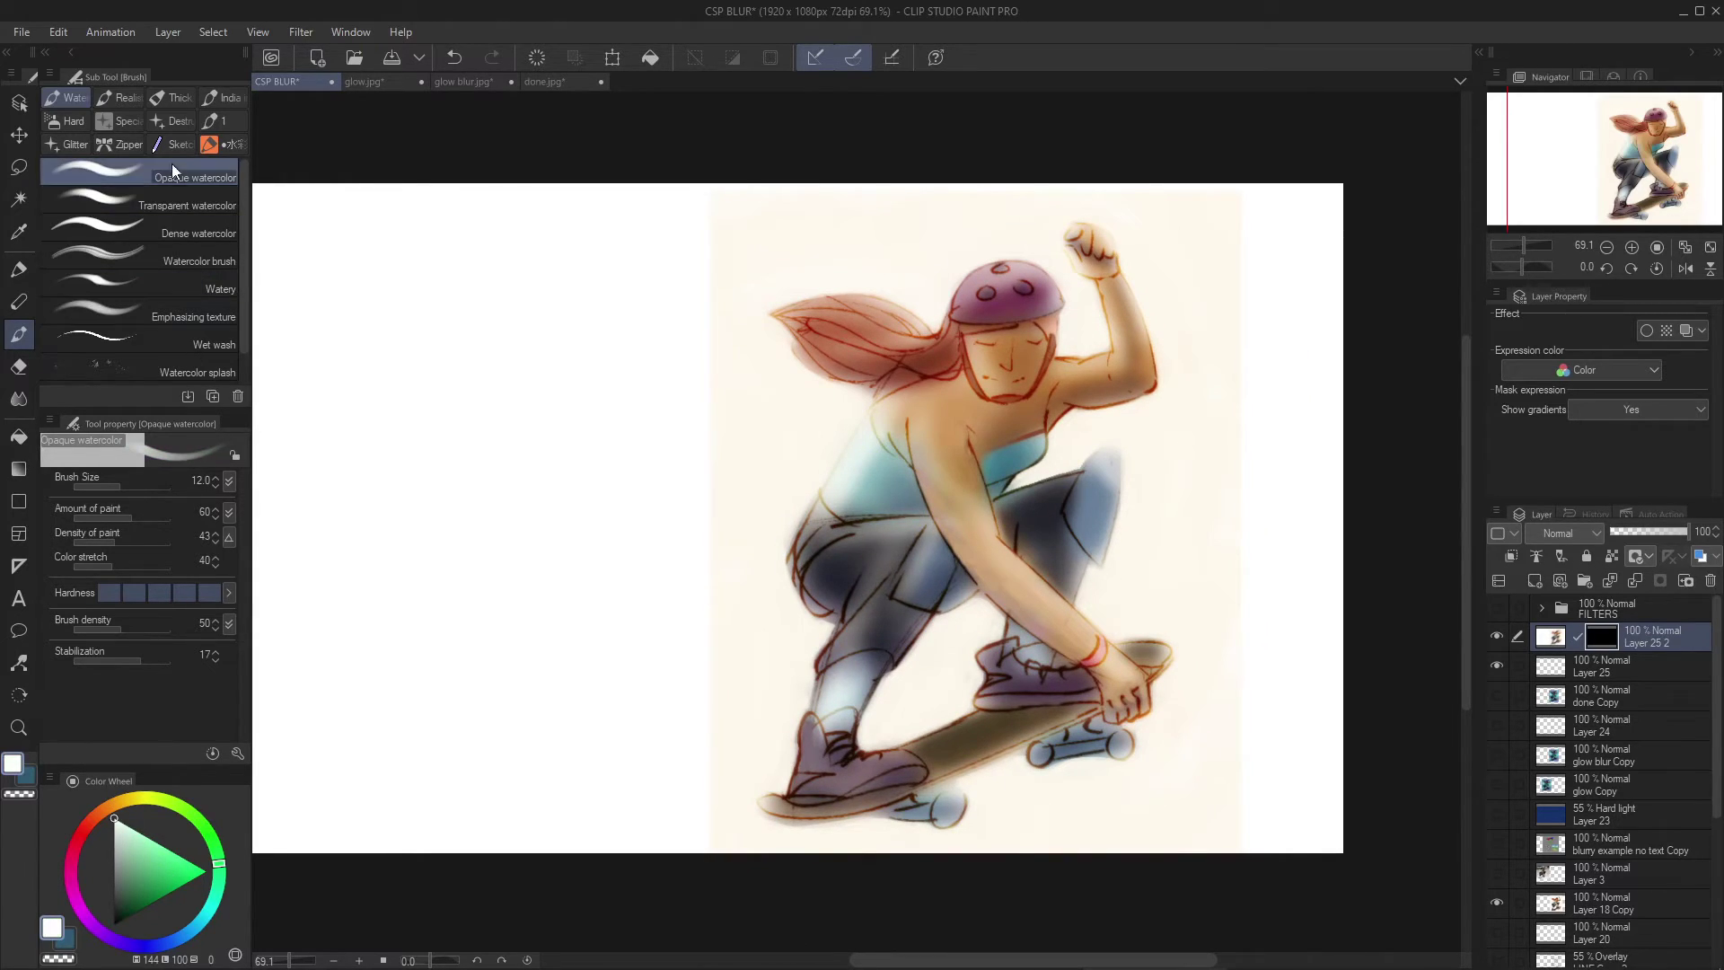
click(168, 97)
click(217, 102)
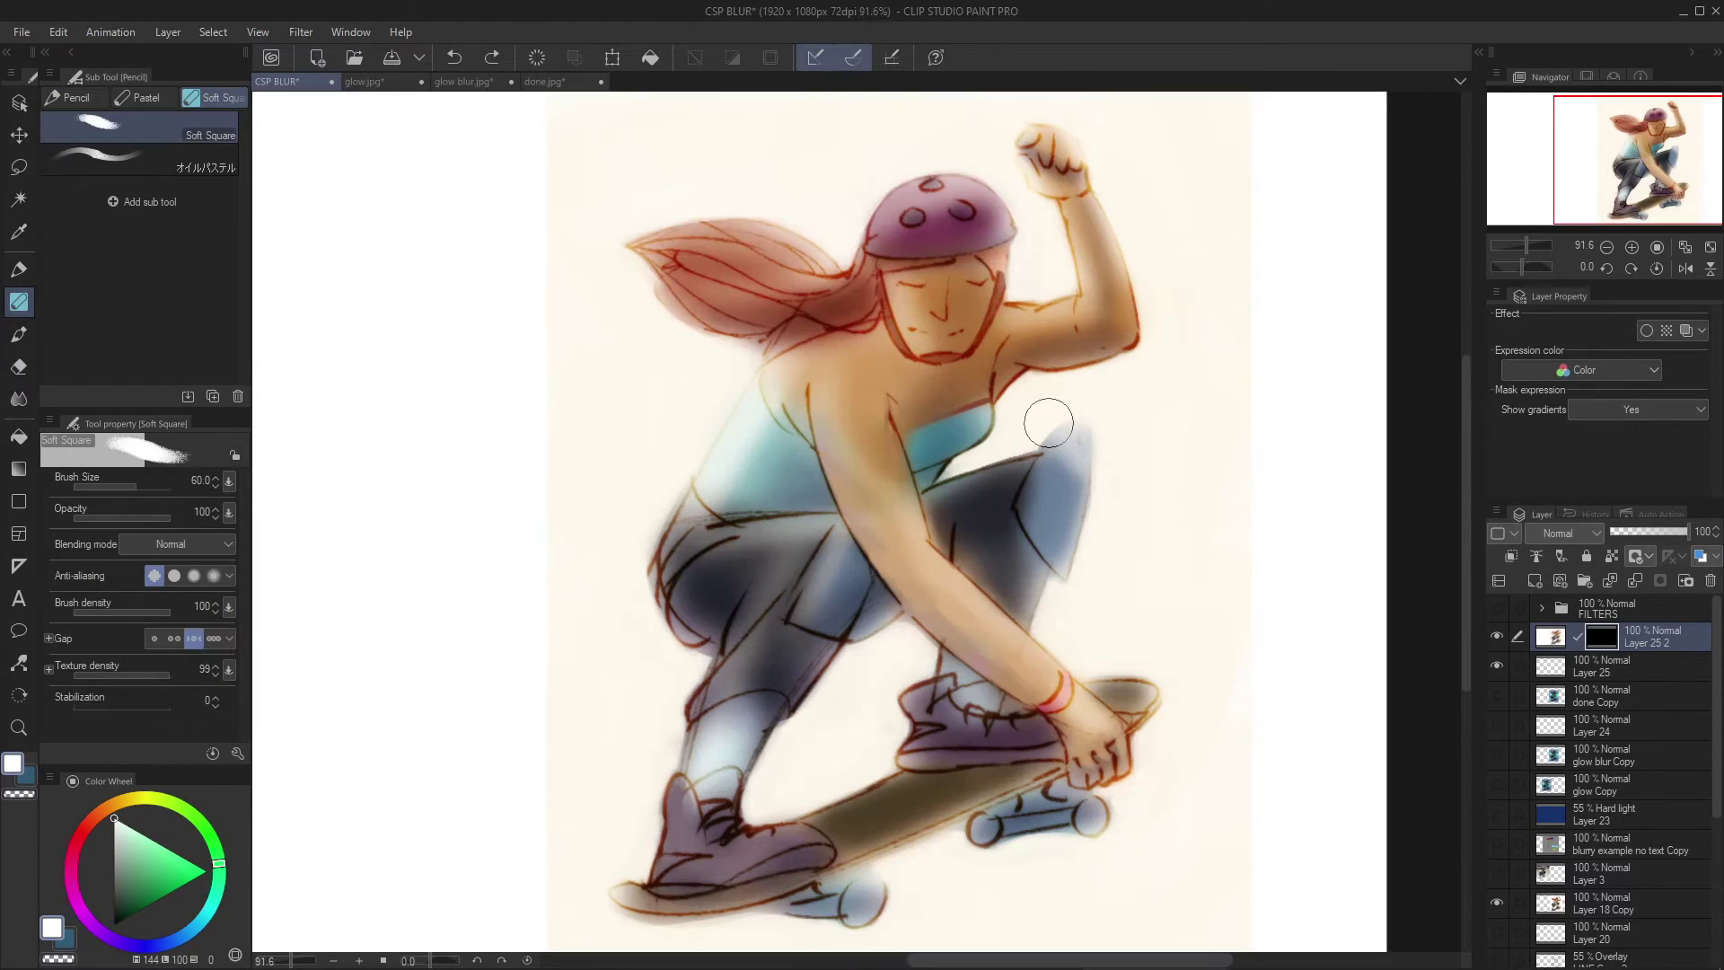
mouse_move(1100, 479)
mouse_down()
mouse_move(1087, 396)
mouse_move(1191, 296)
mouse_up()
mouse_move(1037, 414)
mouse_down()
mouse_move(1079, 371)
mouse_move(1155, 348)
mouse_move(1074, 432)
mouse_move(1263, 256)
mouse_up()
mouse_move(1095, 471)
mouse_down()
mouse_move(1285, 308)
mouse_move(1089, 459)
mouse_move(1166, 382)
mouse_move(1273, 307)
mouse_move(1091, 506)
mouse_move(1266, 332)
mouse_up()
drag(1079, 558, 1282, 358)
drag(1059, 614, 1260, 407)
drag(1048, 638, 1228, 493)
drag(1029, 692, 1167, 560)
drag(1051, 665, 1342, 375)
Reveal the blur on the mask under the raised arm, beside the torso and around the head with Soft Square strokes
drag(940, 382, 1080, 267)
key(ctrl+z)
drag(943, 387, 1140, 289)
drag(1150, 332, 1055, 526)
drag(853, 382, 952, 282)
mouse_move(861, 350)
mouse_down()
mouse_move(910, 284)
mouse_move(856, 293)
mouse_move(846, 211)
mouse_move(790, 250)
mouse_move(809, 216)
mouse_move(769, 212)
mouse_up()
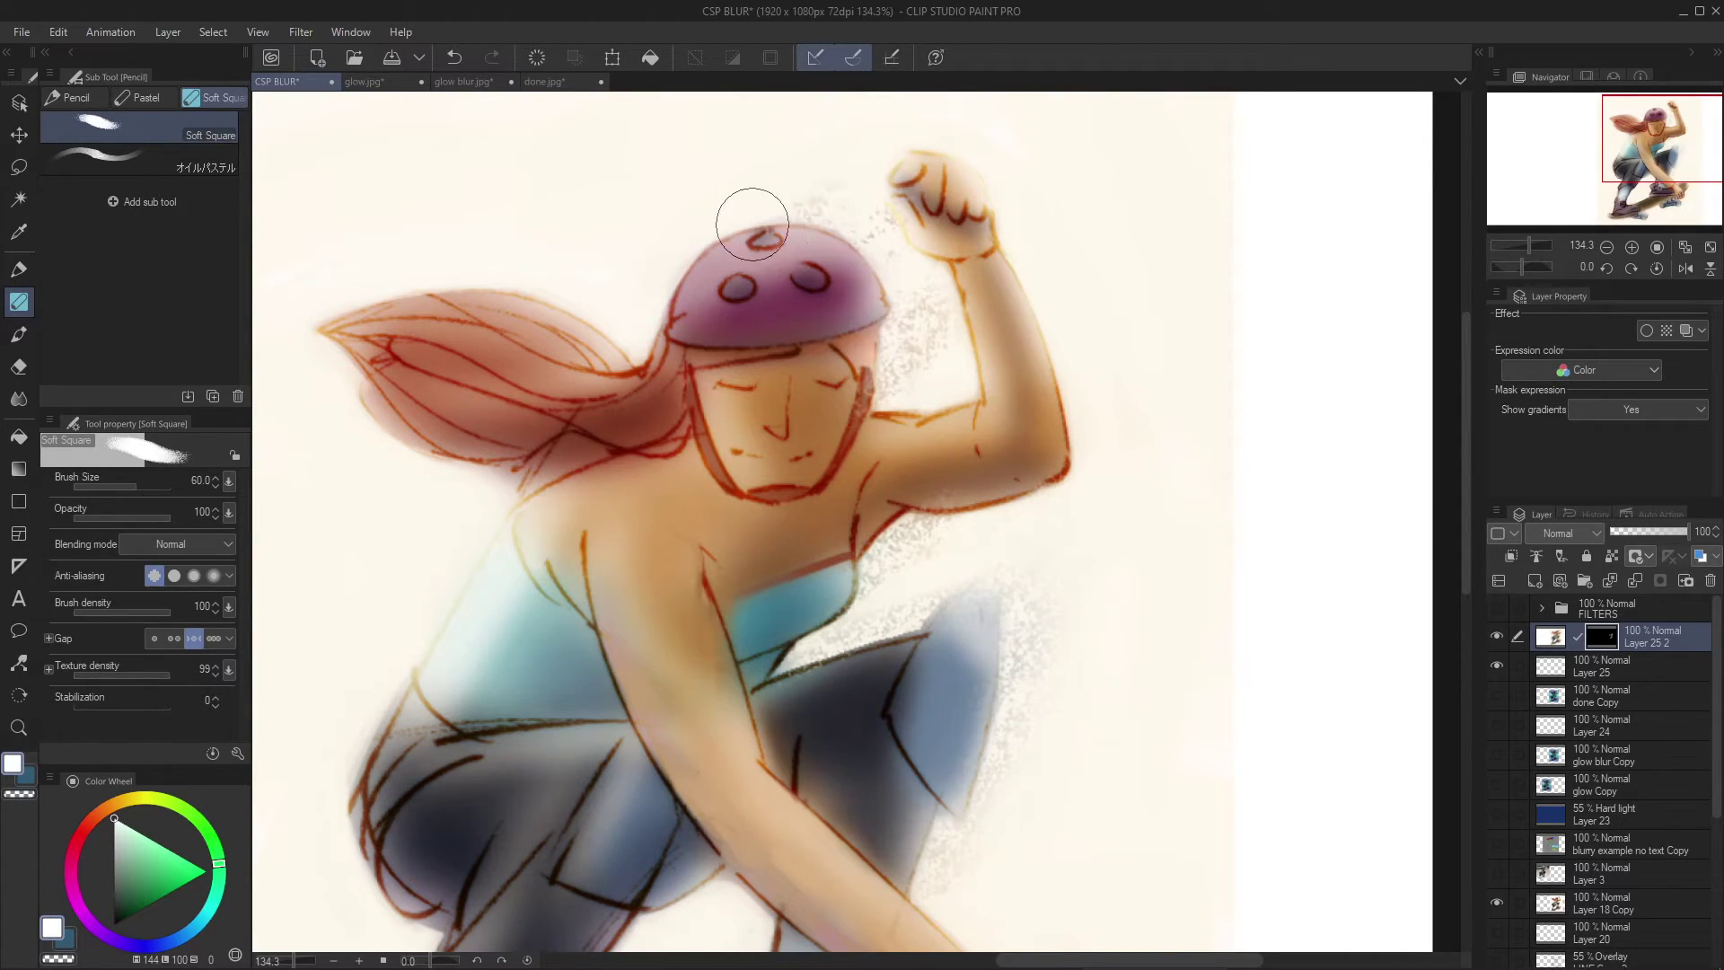
Brush white on the mask along the ponytail, helmet and outer edges of the arm, leg and skateboard to reveal more blur
mouse_move(360, 310)
mouse_down()
mouse_move(489, 278)
mouse_move(732, 176)
mouse_up()
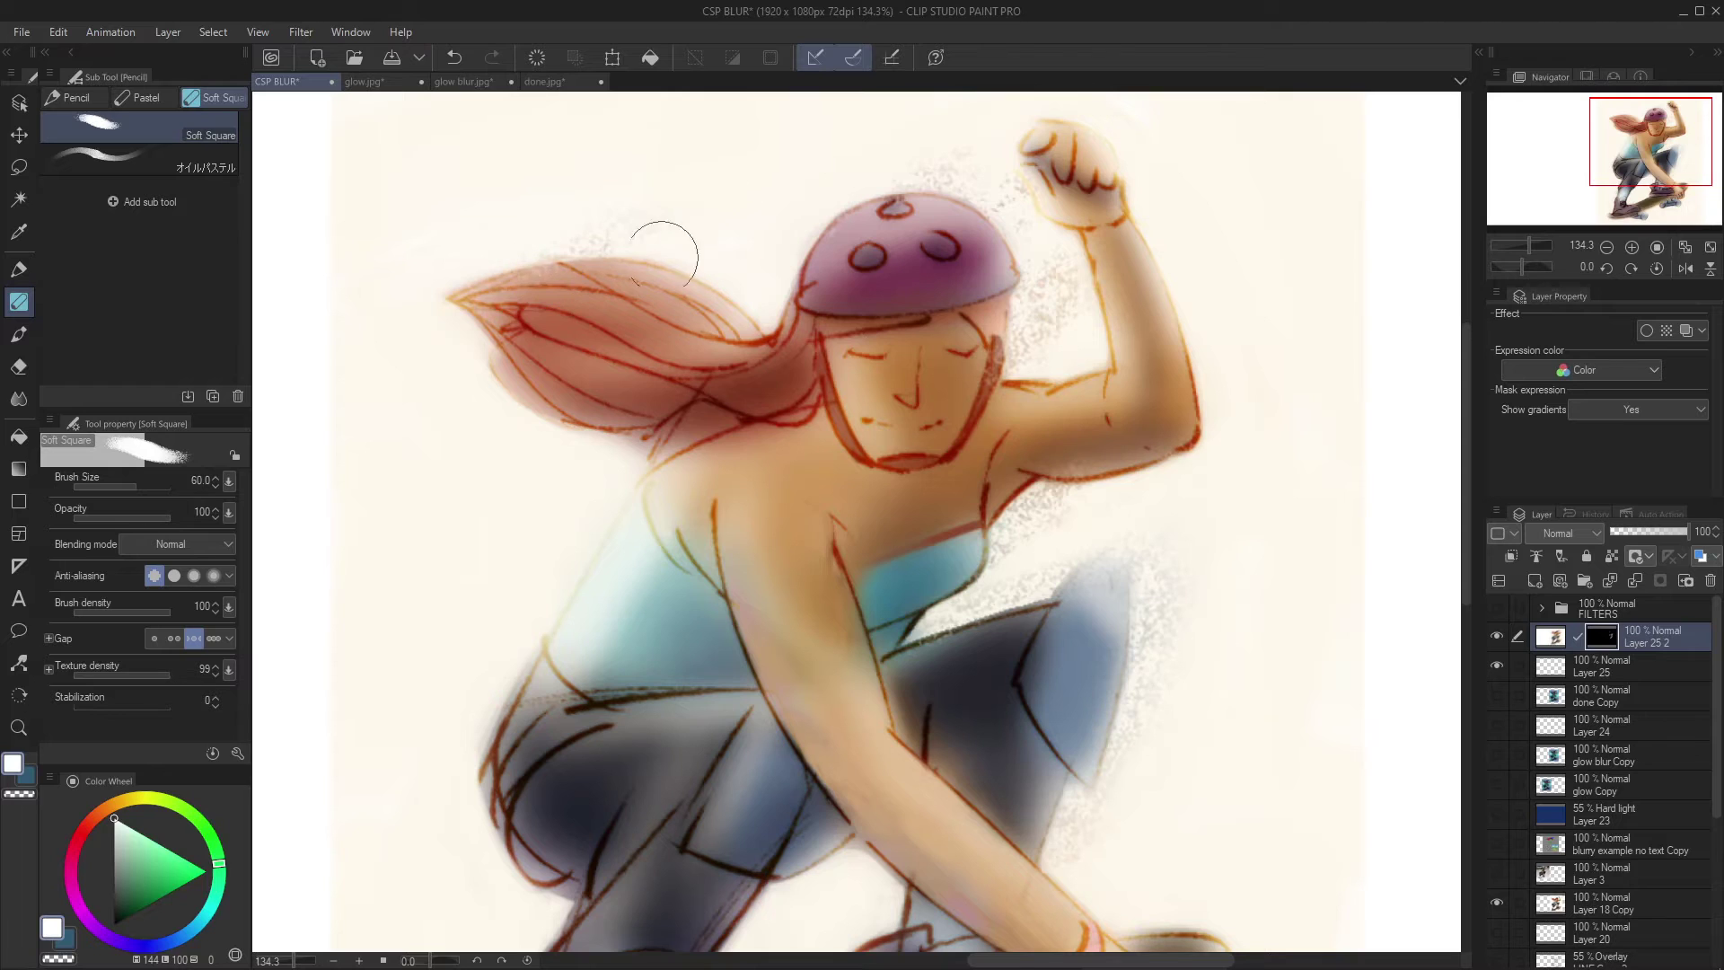
drag(741, 296, 782, 227)
drag(1117, 144, 893, 280)
drag(880, 270, 933, 208)
drag(914, 404, 1024, 310)
drag(977, 530, 1033, 467)
drag(1033, 575, 1116, 201)
drag(1073, 687, 1143, 662)
drag(1059, 794, 1116, 711)
drag(995, 898, 1049, 808)
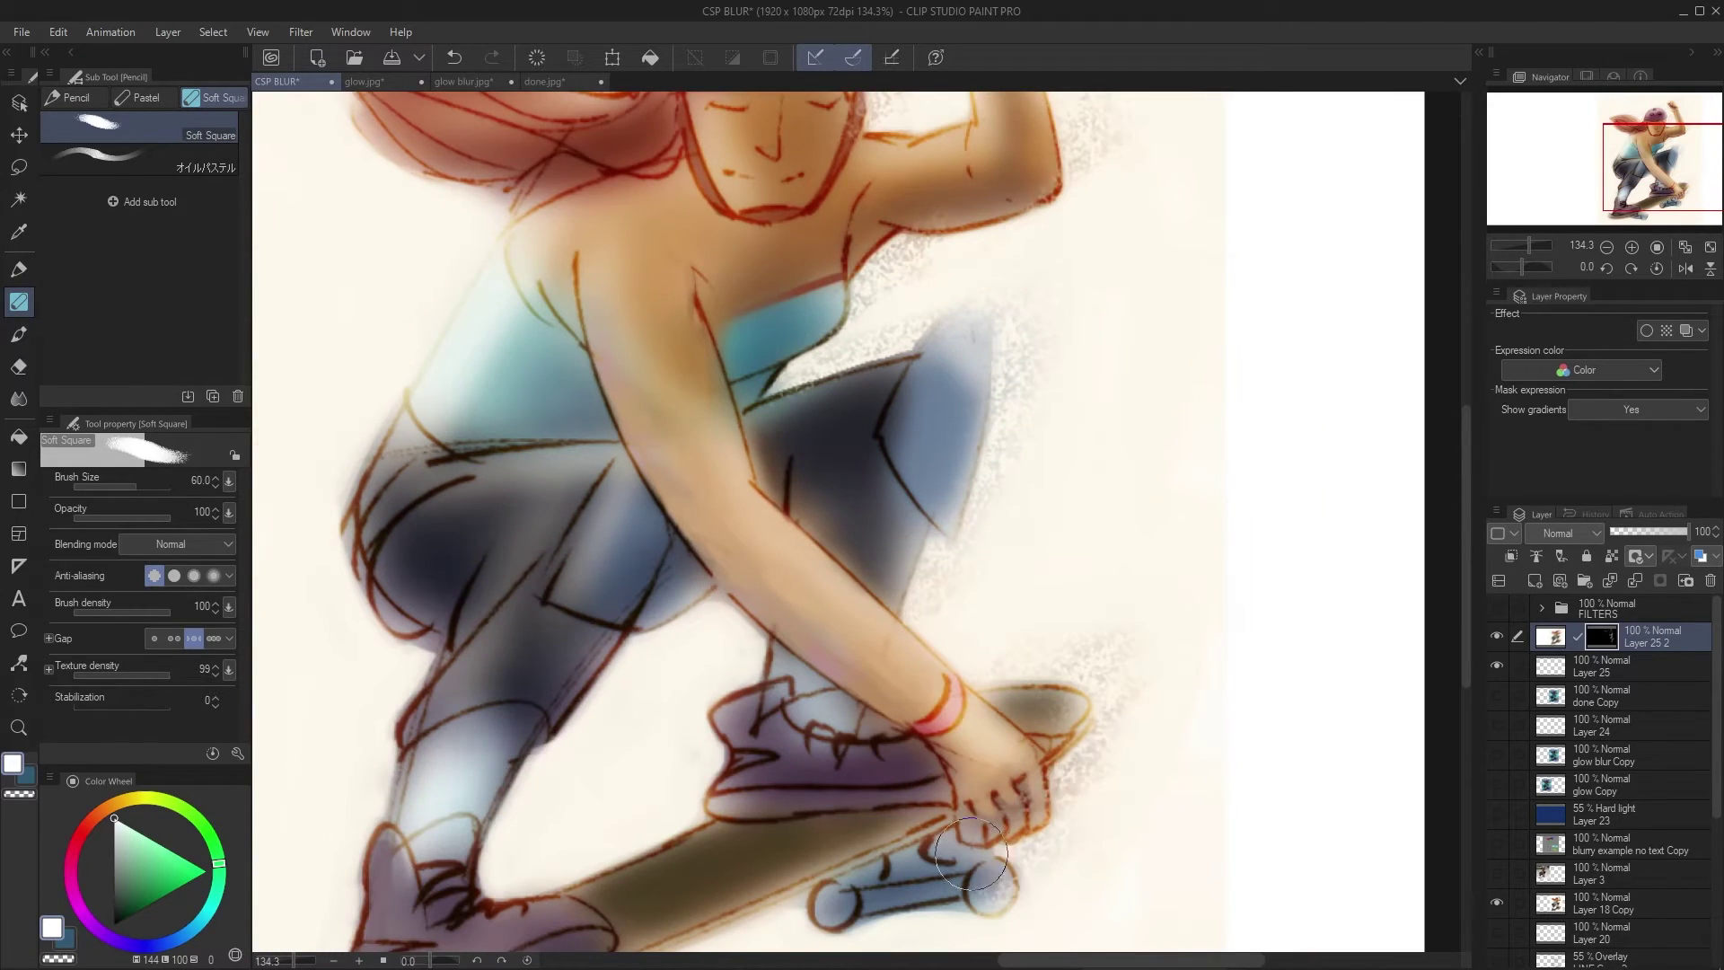
Extend the revealed grainy blur into the gap between the legs and around the face, raised fist and forearm
drag(663, 725, 806, 590)
drag(638, 750, 719, 669)
drag(696, 601, 804, 529)
drag(675, 744, 831, 627)
mouse_move(1036, 400)
mouse_down()
mouse_move(916, 635)
mouse_move(982, 811)
mouse_up()
drag(881, 235, 968, 231)
drag(957, 316, 1042, 247)
drag(974, 301, 1028, 214)
drag(1049, 328, 1020, 286)
drag(917, 400, 954, 363)
drag(1073, 414, 1015, 422)
drag(911, 568, 969, 521)
drag(952, 567, 1029, 538)
drag(1026, 738, 1049, 509)
scroll(1052, 514, down, 2)
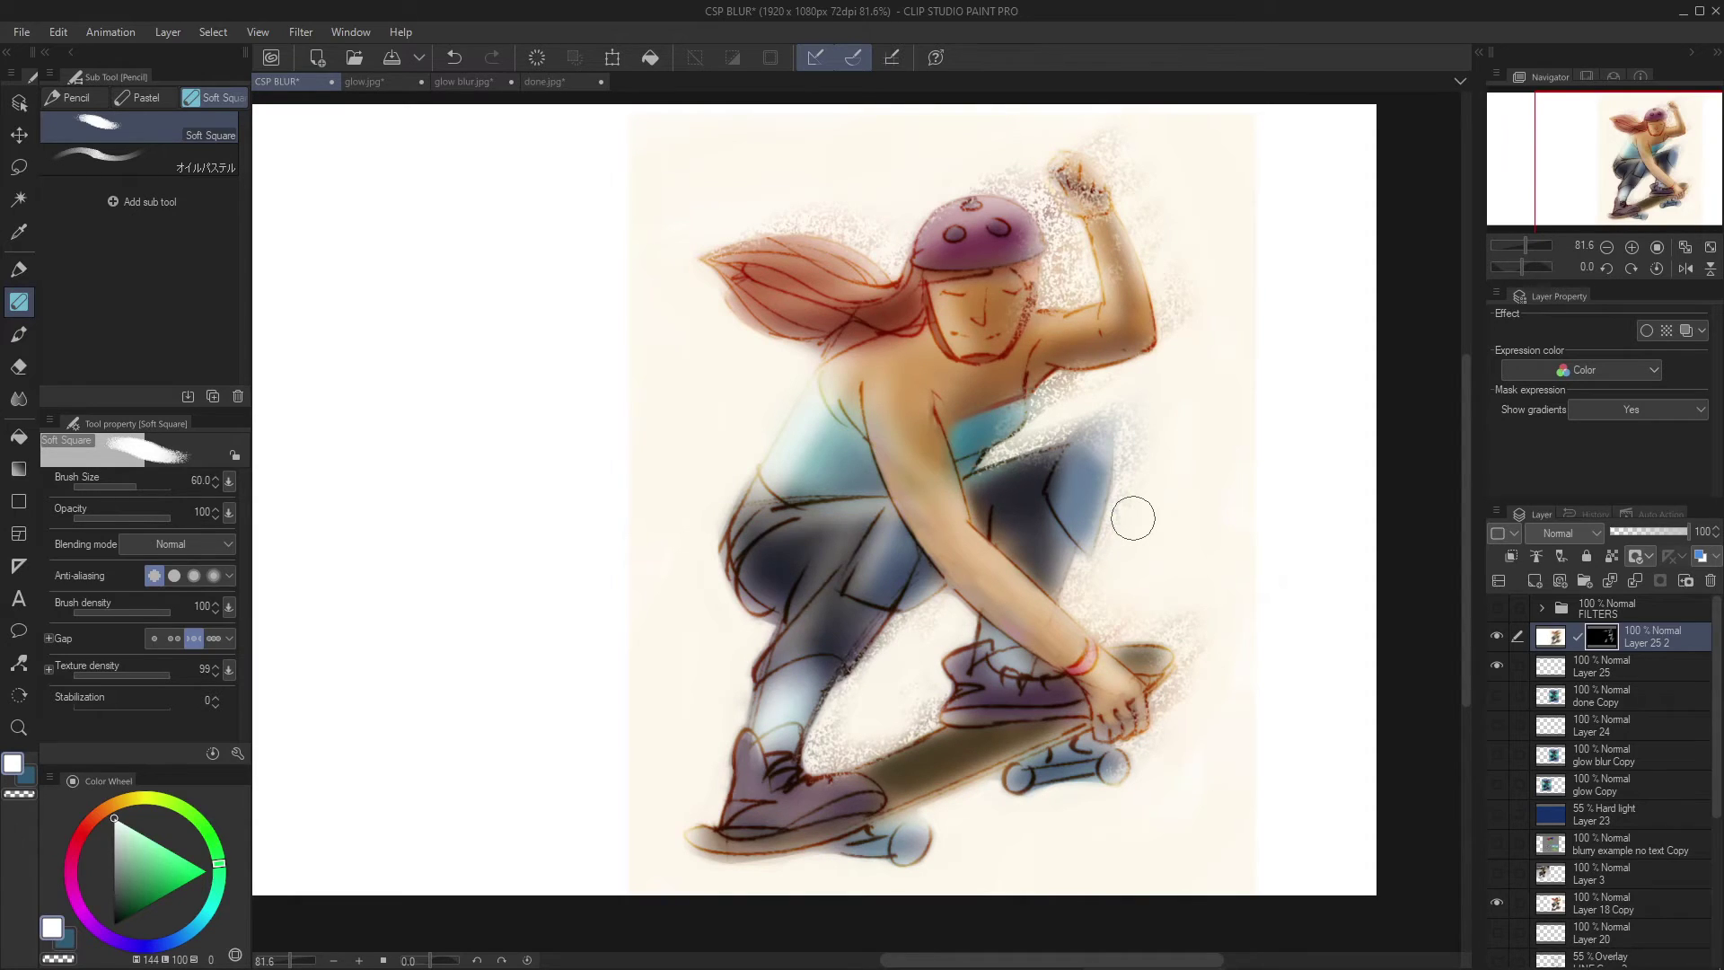
Try revealing diagonal motion streaks beside the raised arm on the mask with the Darker pencil, reduced to brush size 40
click(144, 97)
click(78, 97)
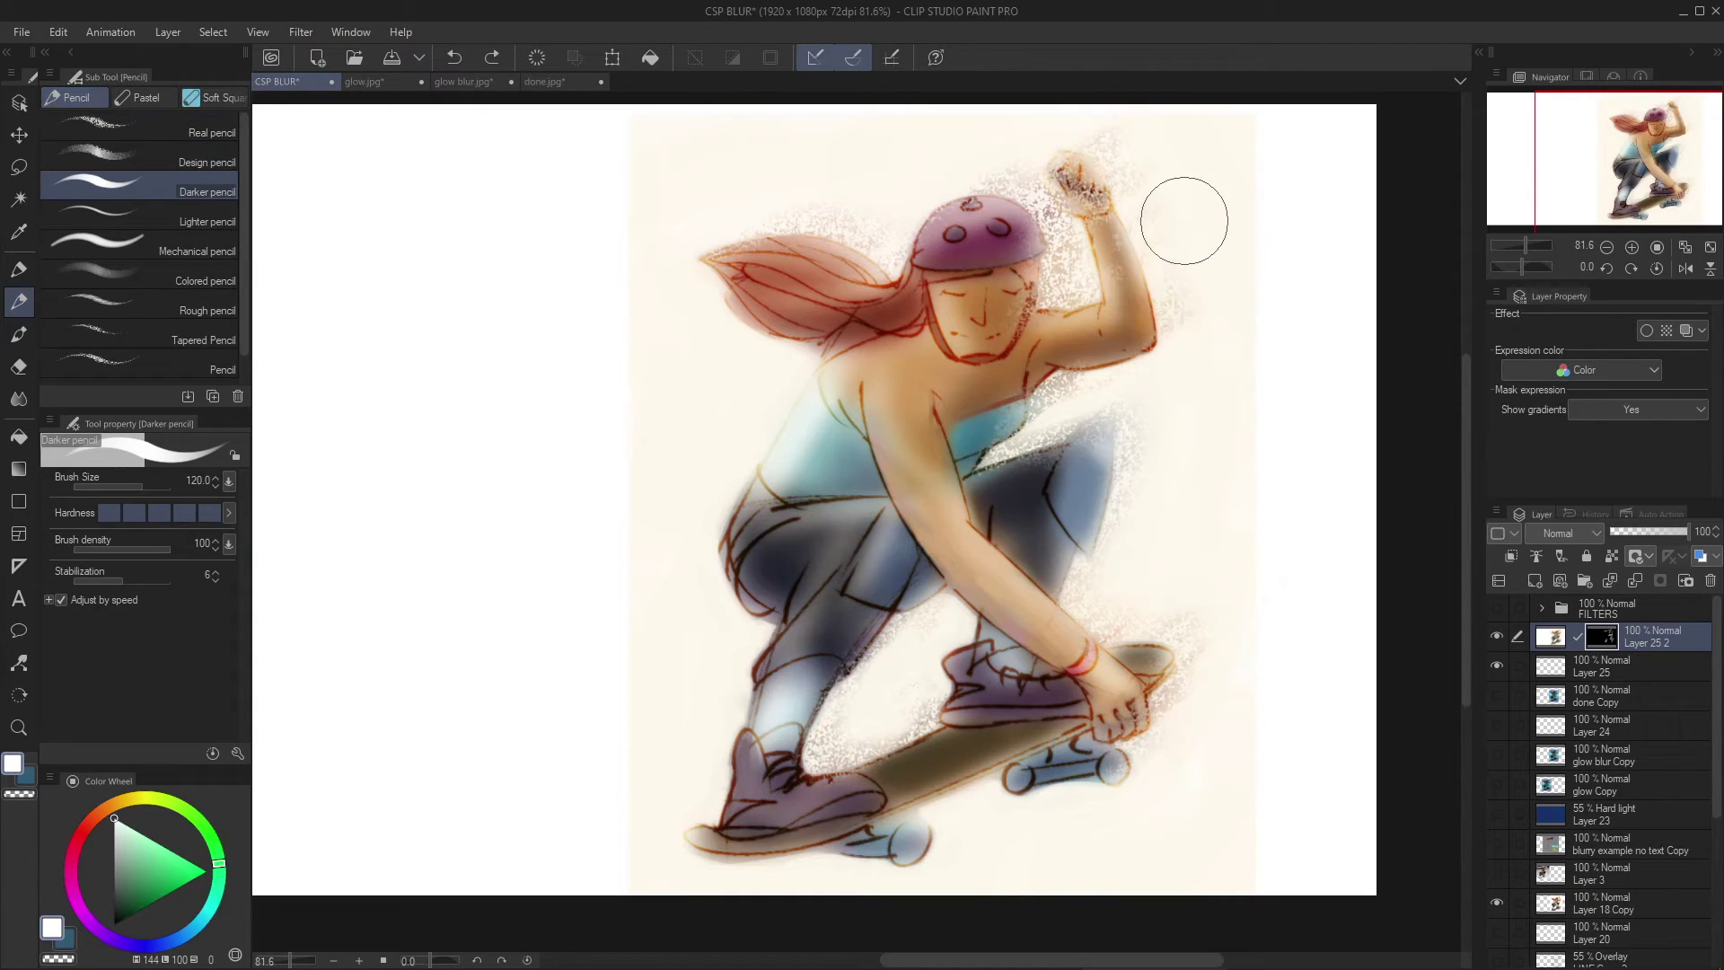
key(bracketleft)
key(bracketleft)
key(bracketleft)
key(bracketleft)
key(bracketleft)
key(bracketleft)
key(bracketleft)
key(bracketleft)
mouse_move(1145, 276)
mouse_down()
mouse_move(1178, 249)
mouse_move(1121, 285)
mouse_move(1145, 285)
mouse_move(1106, 182)
mouse_up()
key(bracketleft)
key(bracketleft)
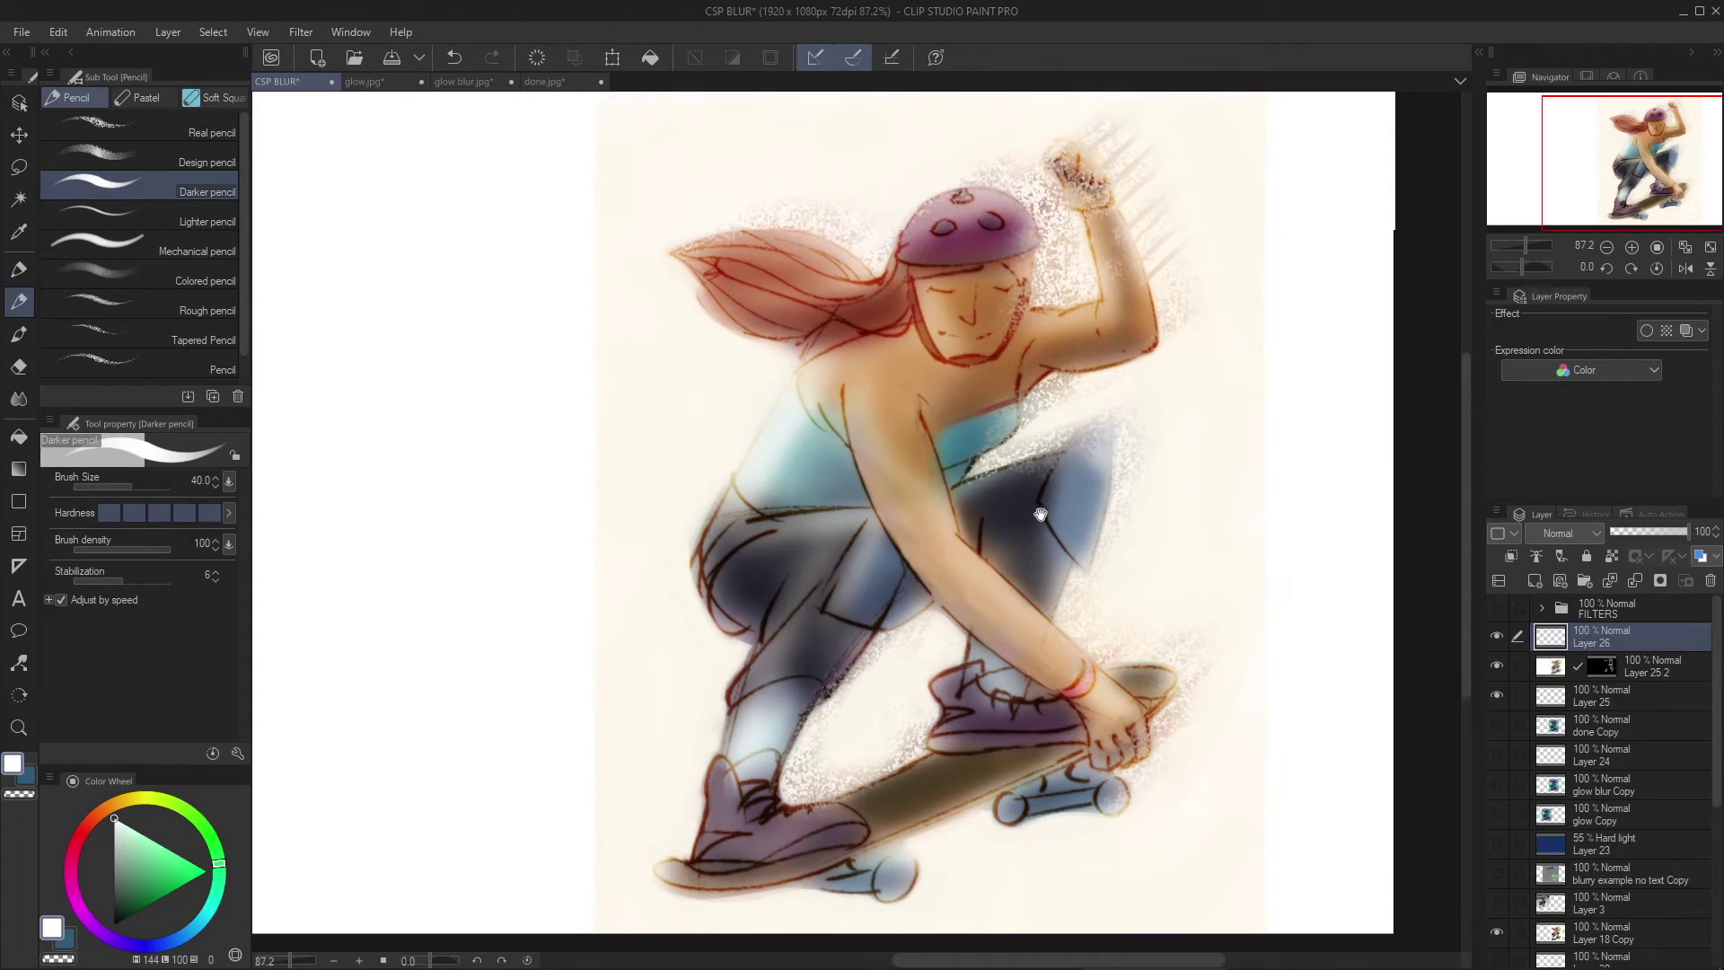
Undo the pencil streaks beside the raised arm and add a new raster layer above the masked motion-blur layer
scroll(1082, 481, down, 2)
scroll(1081, 481, up, 2)
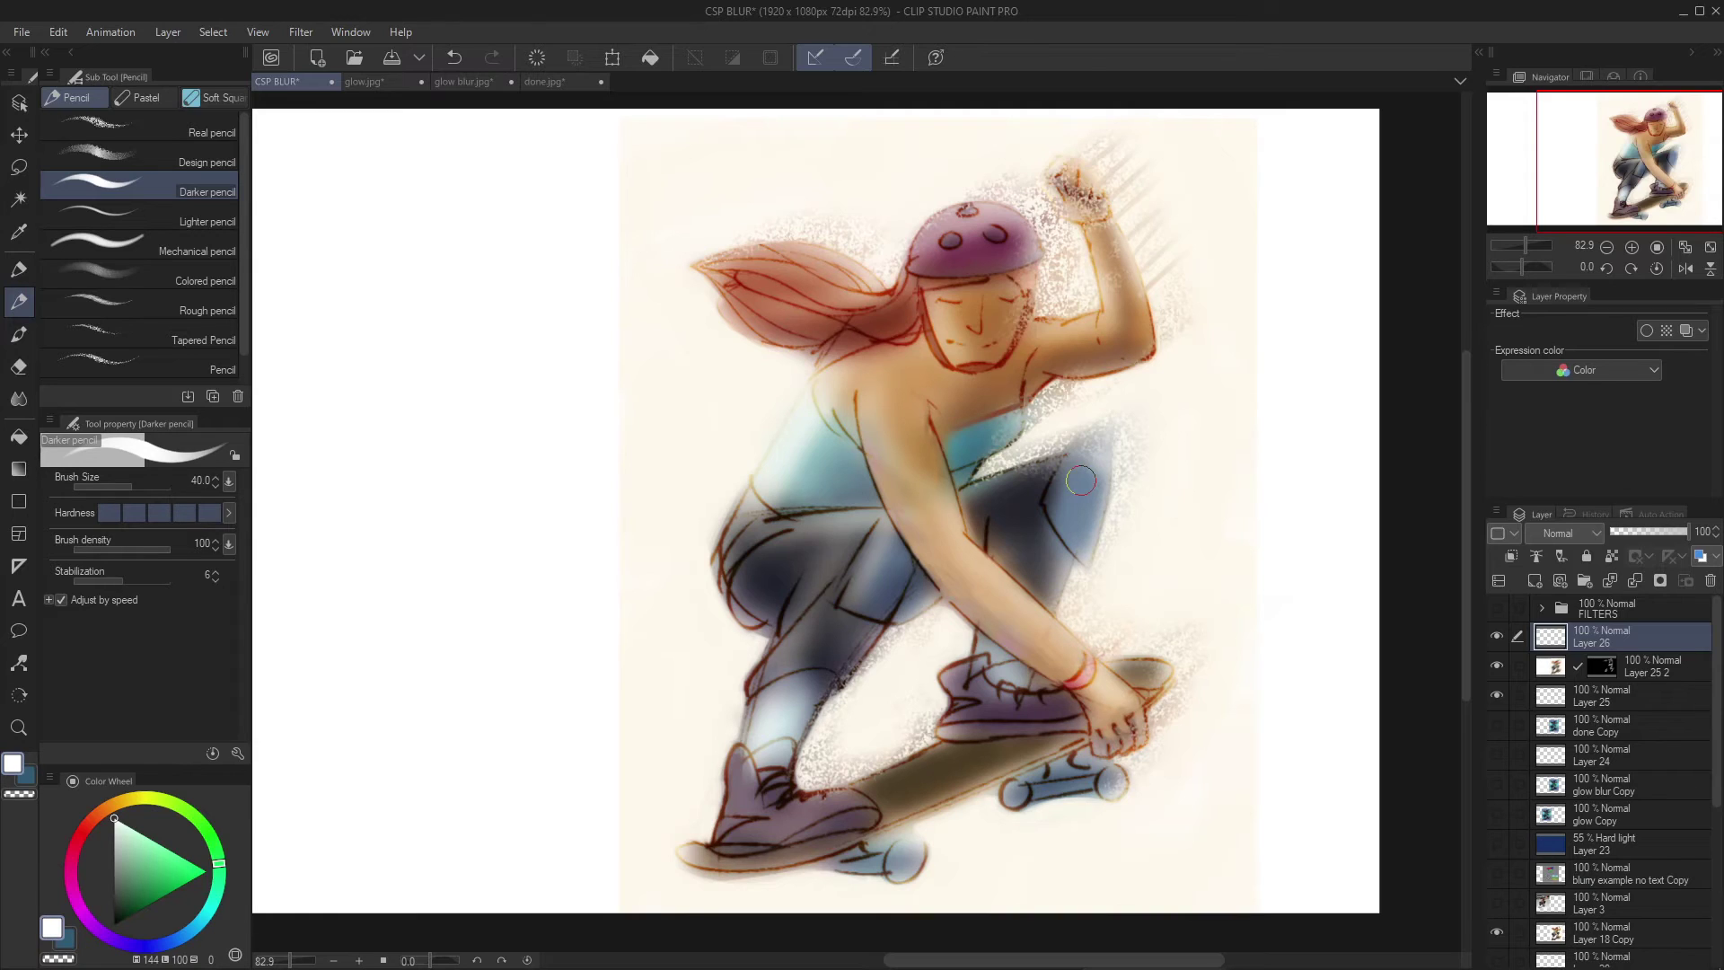
scroll(1155, 569, down, 2)
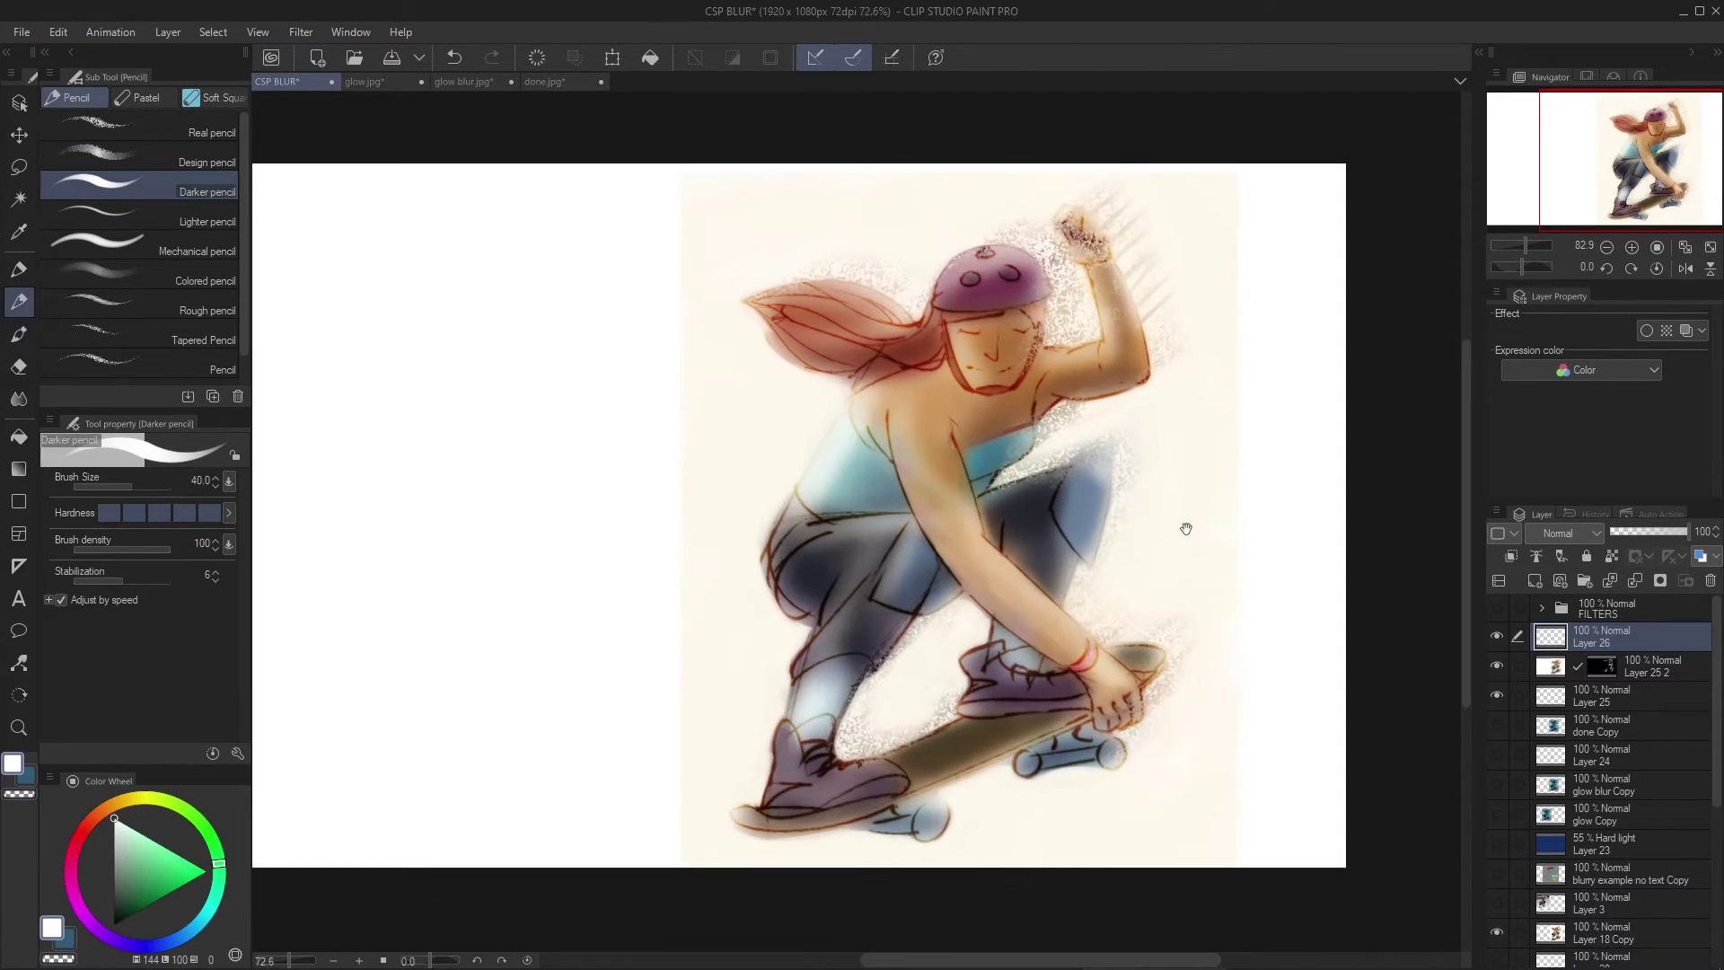
key(ctrl+z)
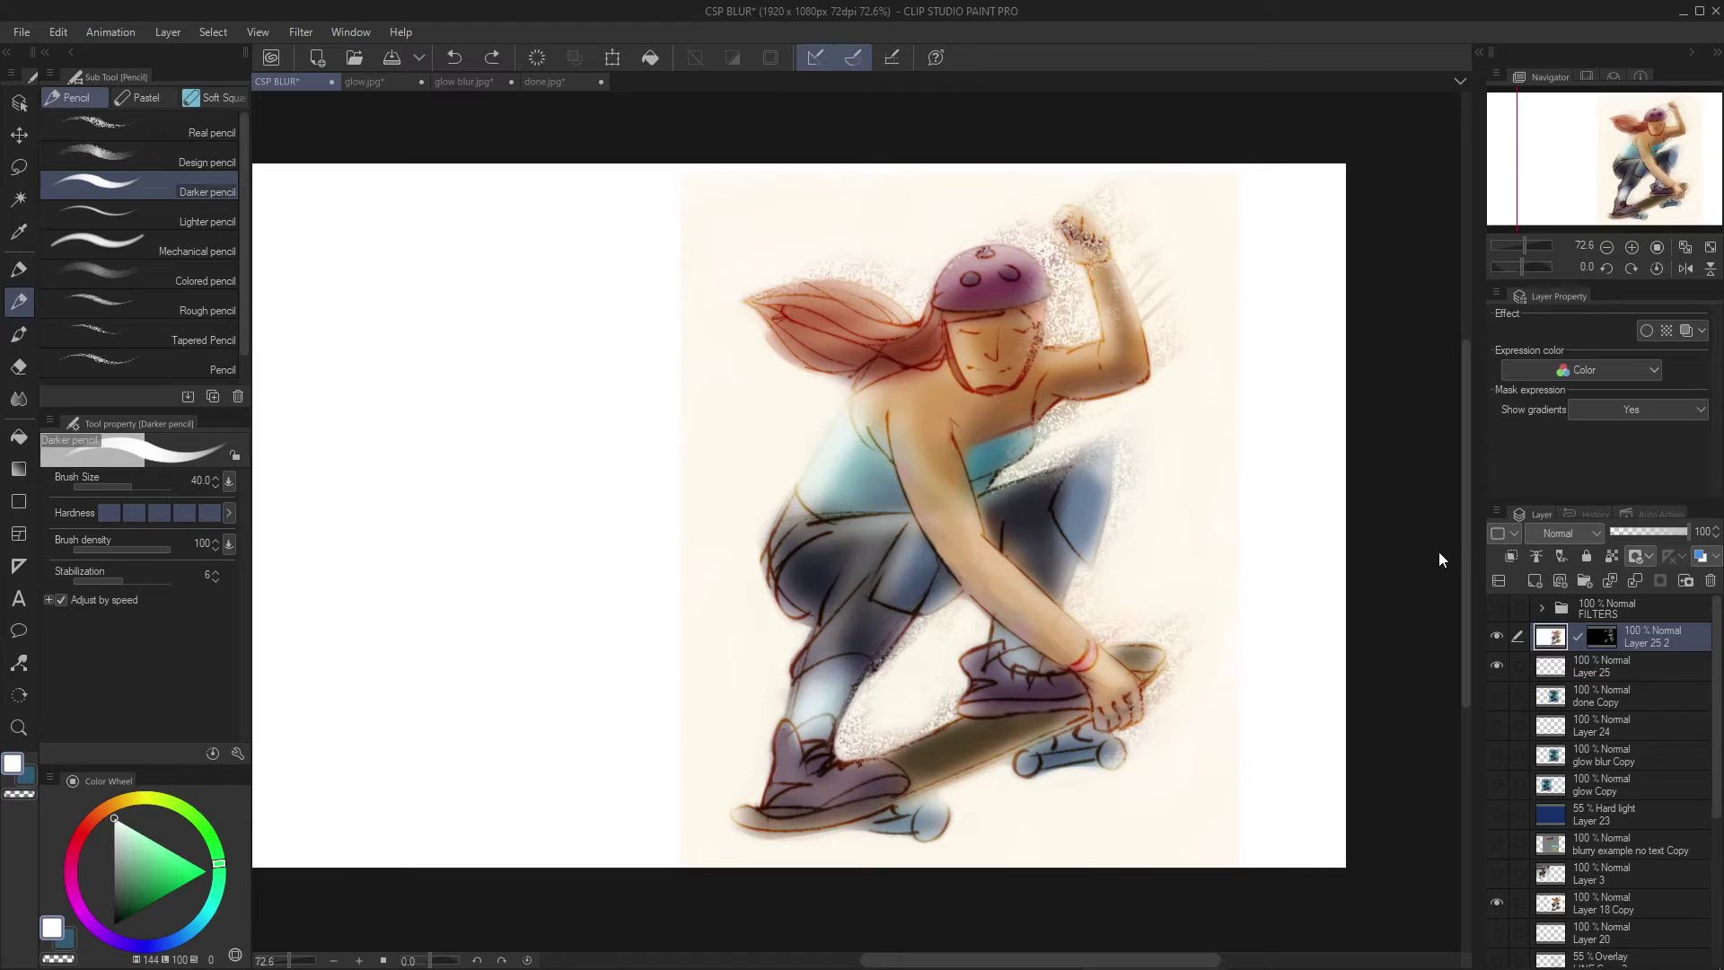
key(ctrl+z)
key(ctrl+y)
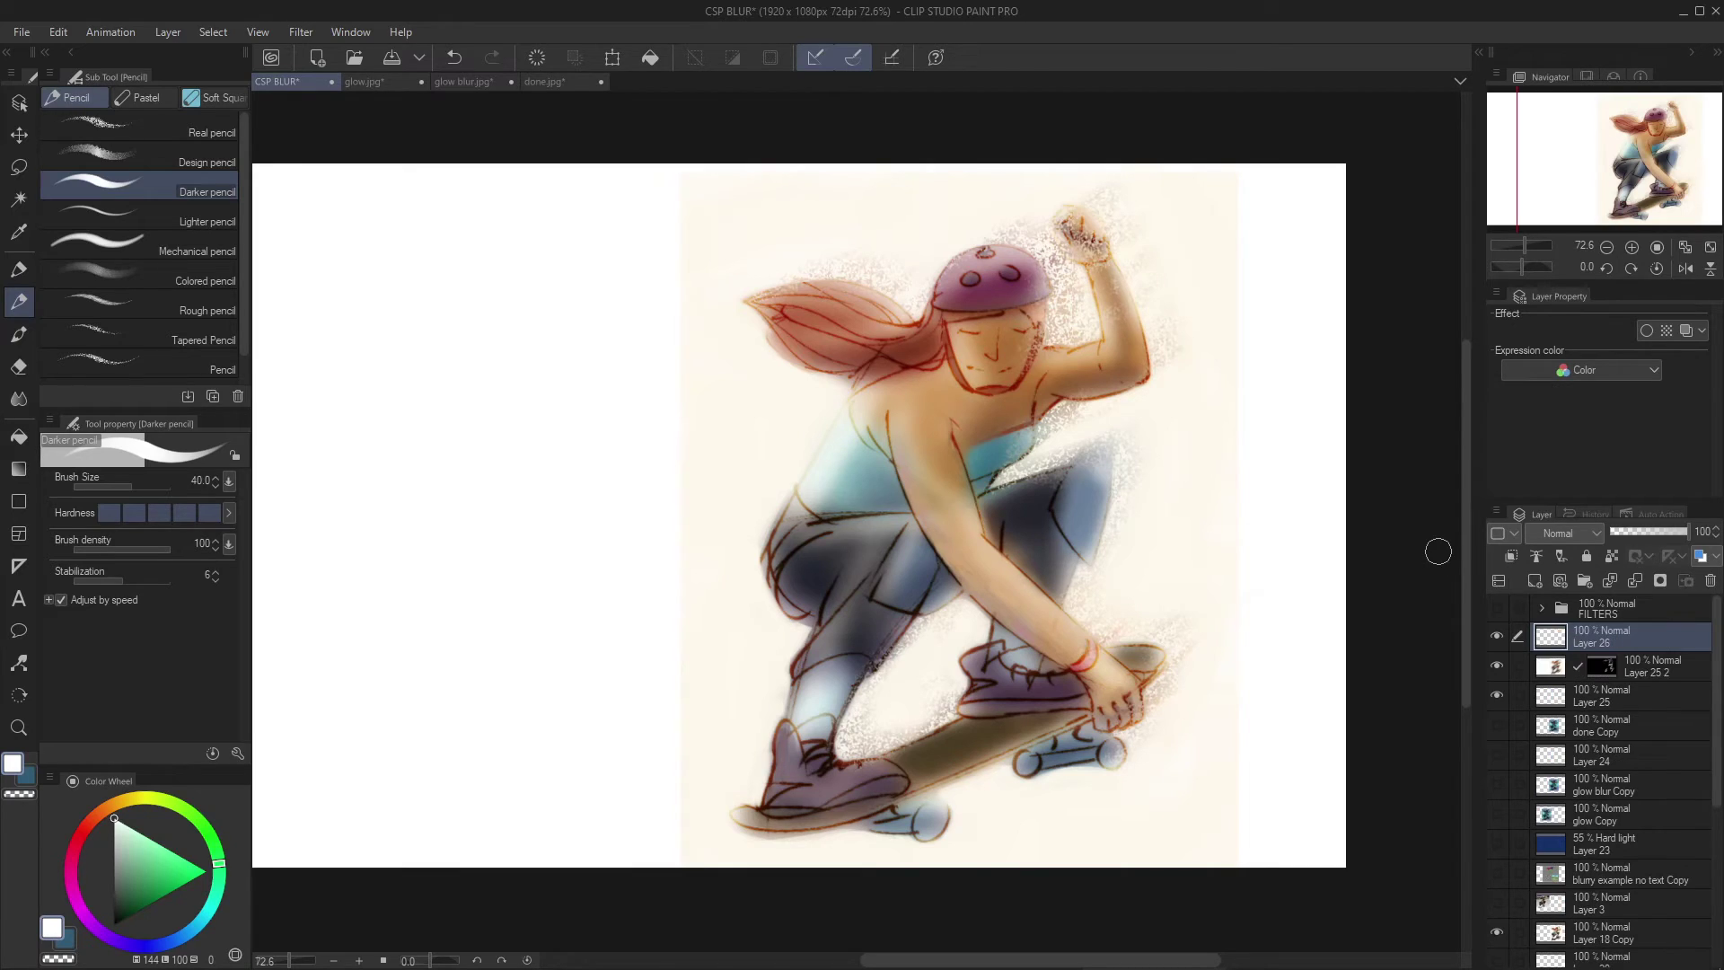
Lasso a group of overlapping leaf and bush shapes in the lower-right foreground of the drawing
drag(1166, 542, 1127, 520)
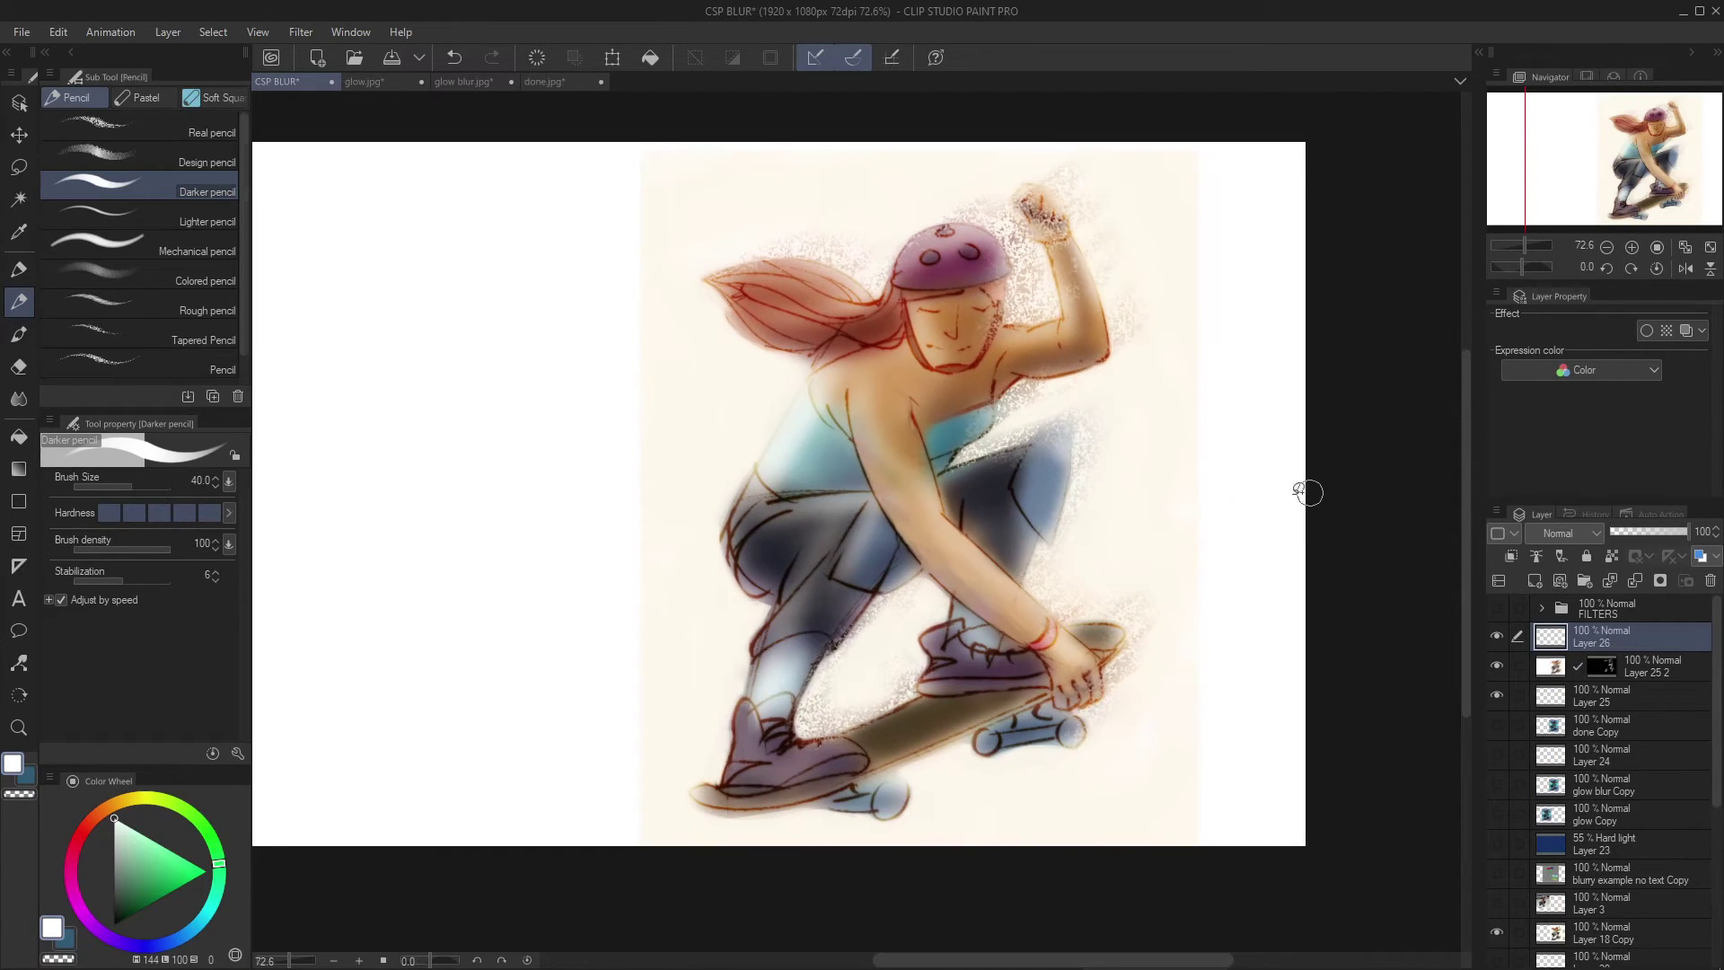
key(m)
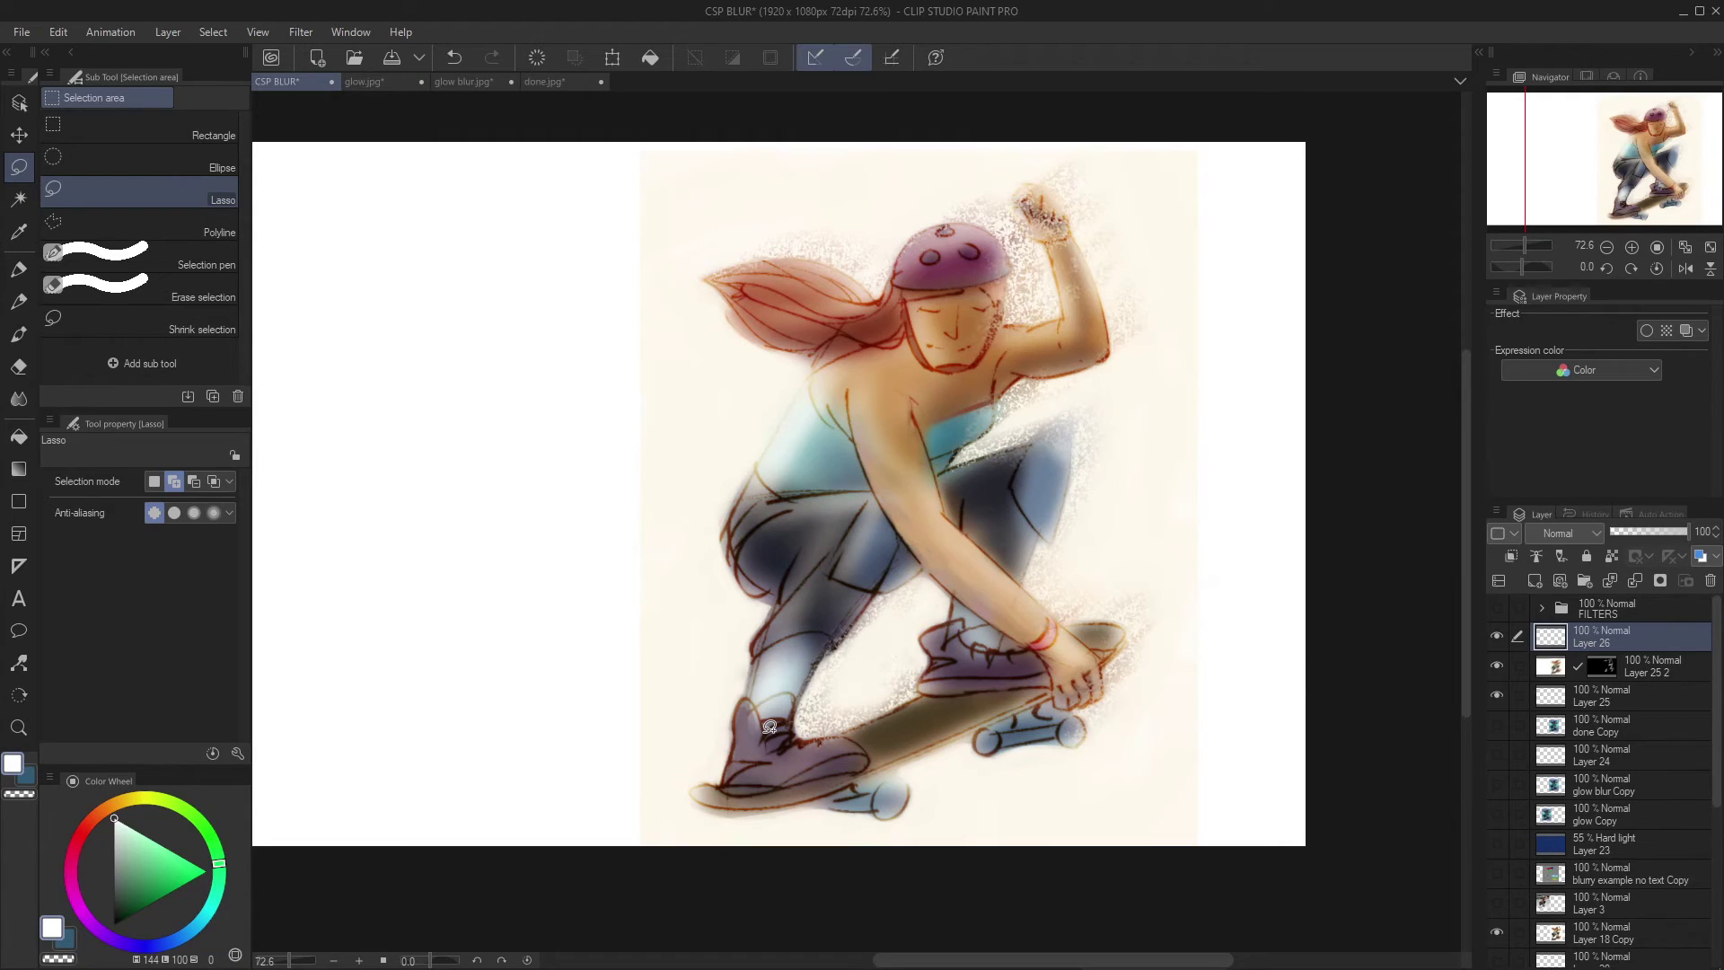
mouse_move(848, 873)
mouse_down()
mouse_move(776, 801)
mouse_move(901, 930)
mouse_move(908, 874)
mouse_move(1090, 781)
mouse_move(1006, 923)
mouse_move(952, 930)
mouse_up()
mouse_move(941, 737)
mouse_down()
mouse_move(965, 722)
mouse_move(955, 738)
mouse_move(1157, 788)
mouse_up()
mouse_move(1194, 844)
mouse_down()
mouse_move(1204, 790)
mouse_move(1210, 816)
mouse_move(1153, 715)
mouse_up()
mouse_move(1169, 624)
mouse_down()
mouse_move(1182, 581)
mouse_move(1185, 648)
mouse_move(1157, 656)
mouse_move(1150, 692)
mouse_move(1170, 706)
mouse_up()
mouse_move(1246, 700)
mouse_down()
mouse_move(1282, 810)
mouse_move(1258, 527)
mouse_up()
drag(1123, 799, 905, 781)
mouse_move(811, 830)
mouse_down()
mouse_move(830, 731)
mouse_move(840, 830)
mouse_up()
drag(1008, 650, 1043, 680)
drag(1168, 510, 1154, 579)
Paint the selected bush shapes in light to dark greens with the size 300 Gouache brush, and clear the selection
key(b)
click(192, 813)
click(149, 872)
mouse_move(1257, 440)
mouse_down()
mouse_move(1032, 705)
mouse_move(1278, 626)
mouse_move(1257, 795)
mouse_up()
click(139, 271)
mouse_move(1132, 629)
mouse_down()
mouse_move(1316, 512)
mouse_move(1168, 790)
mouse_up()
click(162, 798)
click(170, 859)
drag(1024, 575, 1159, 646)
click(218, 857)
click(141, 910)
mouse_move(907, 809)
mouse_down()
mouse_move(1317, 607)
mouse_move(1304, 736)
mouse_up()
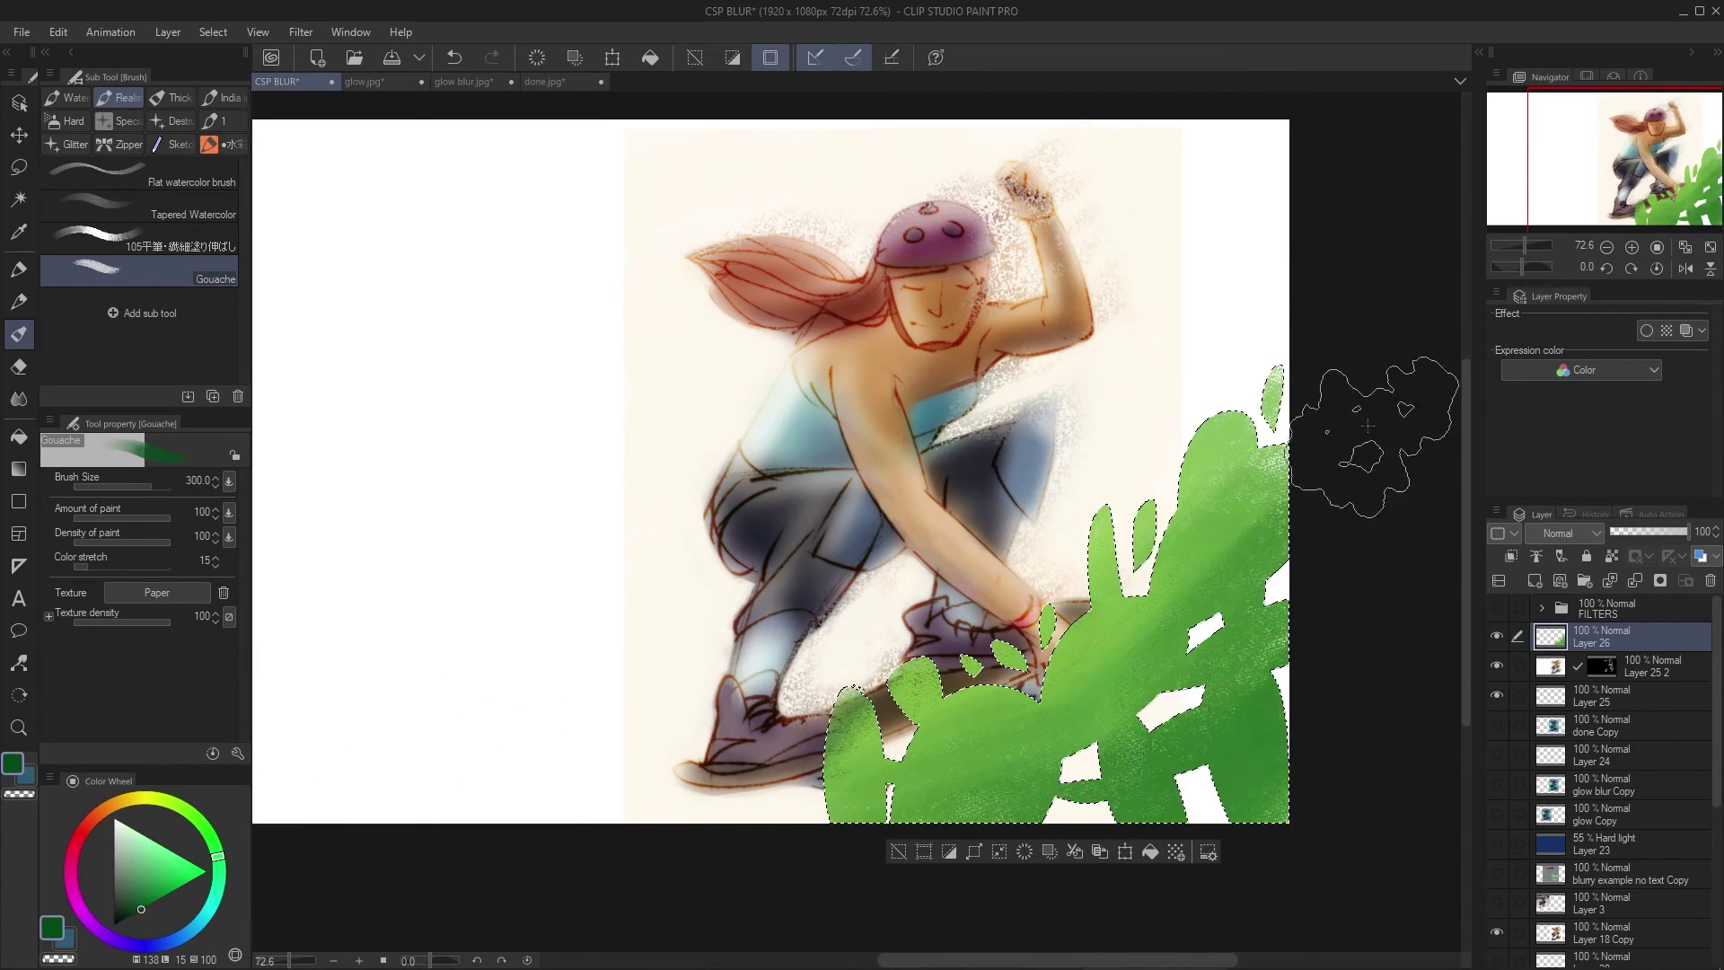
key(ctrl+d)
drag(1344, 594, 1352, 619)
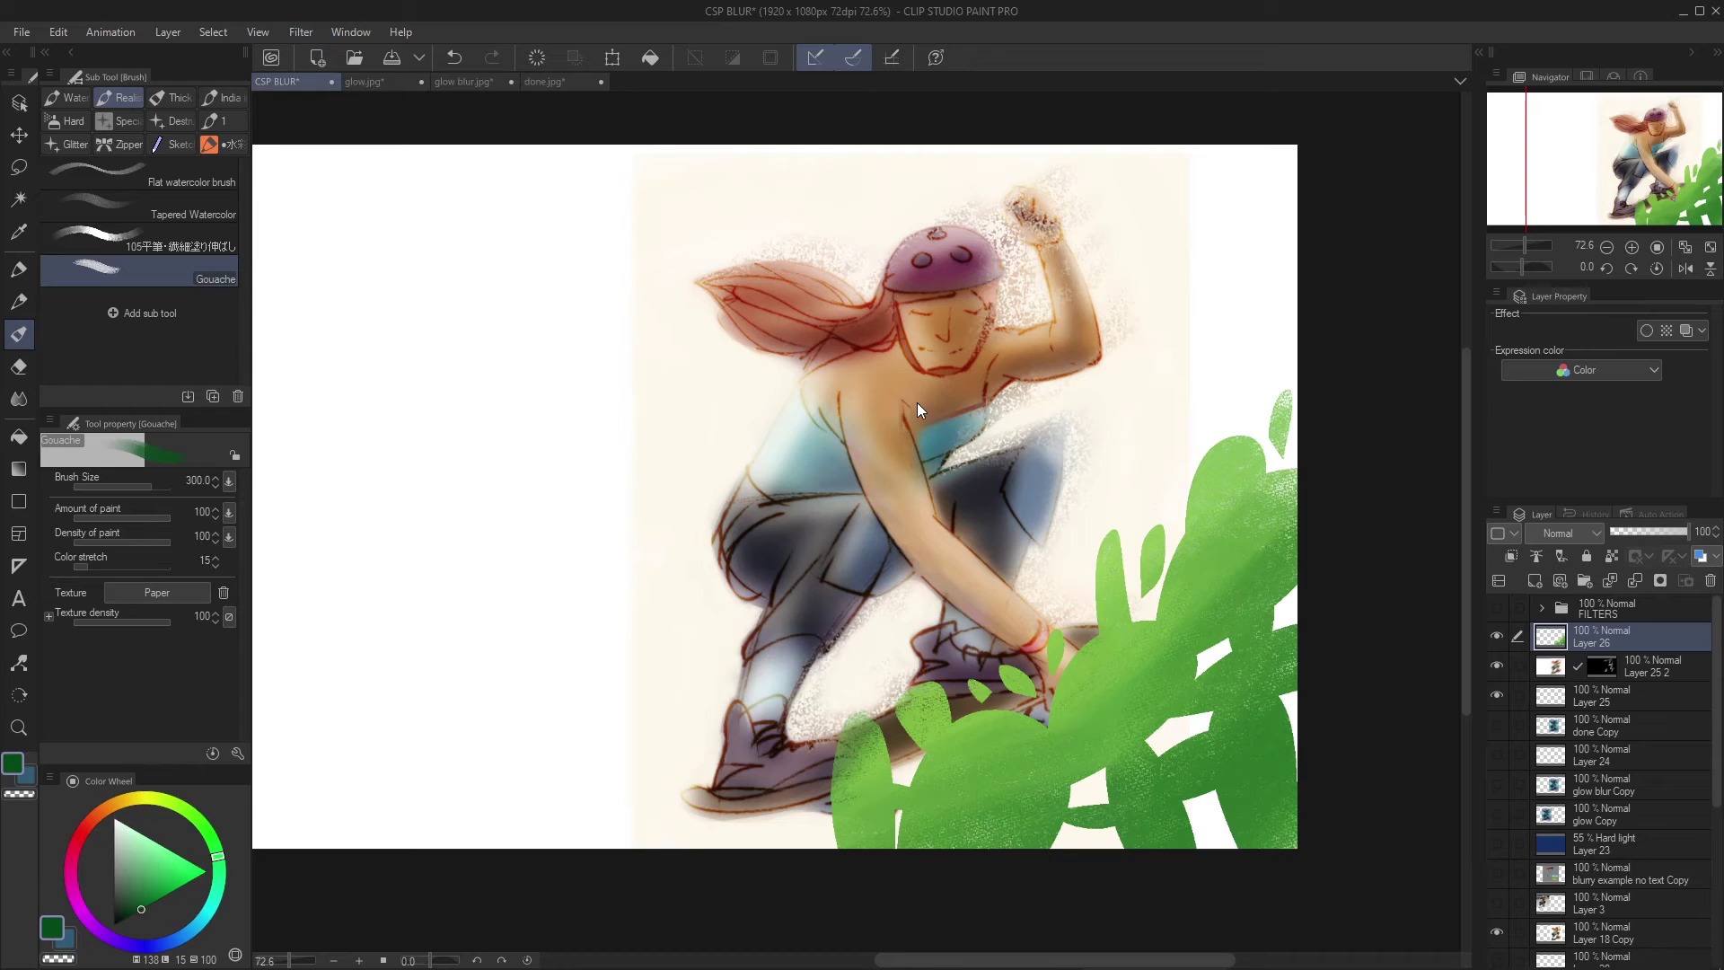
Duplicate the foliage layer with the original hidden, and apply a Gaussian blur of strength 21.48 to the copy
key(ctrl+v)
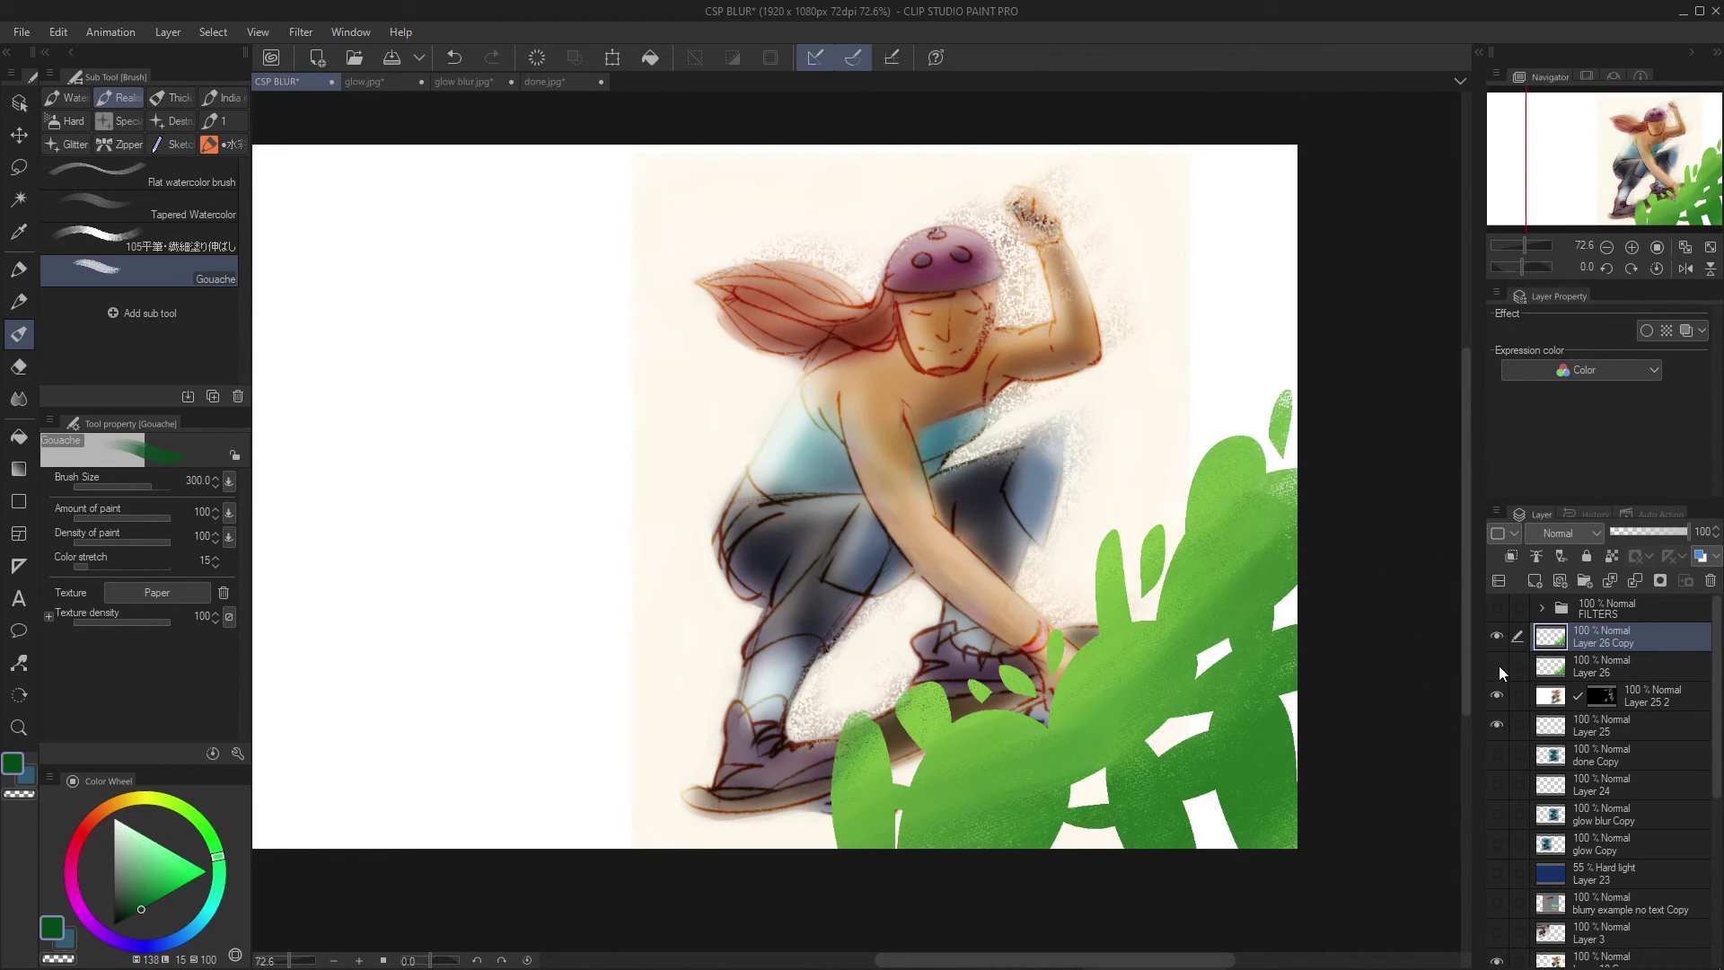
click(1497, 665)
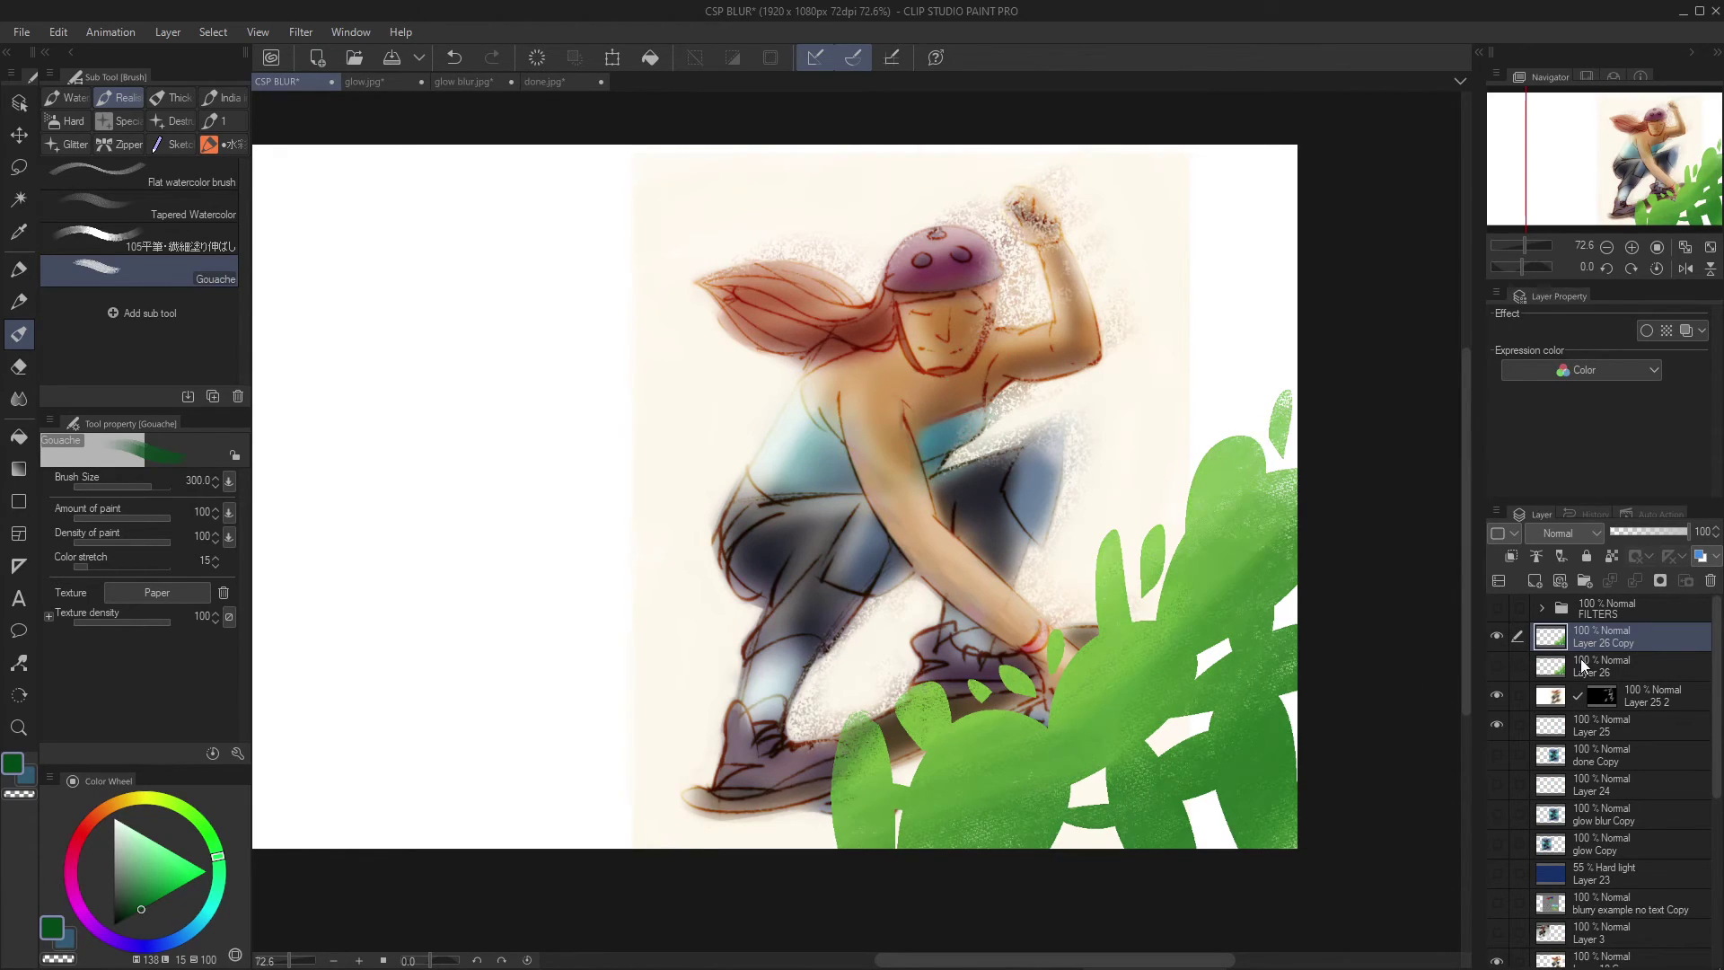
click(289, 32)
mouse_move(303, 50)
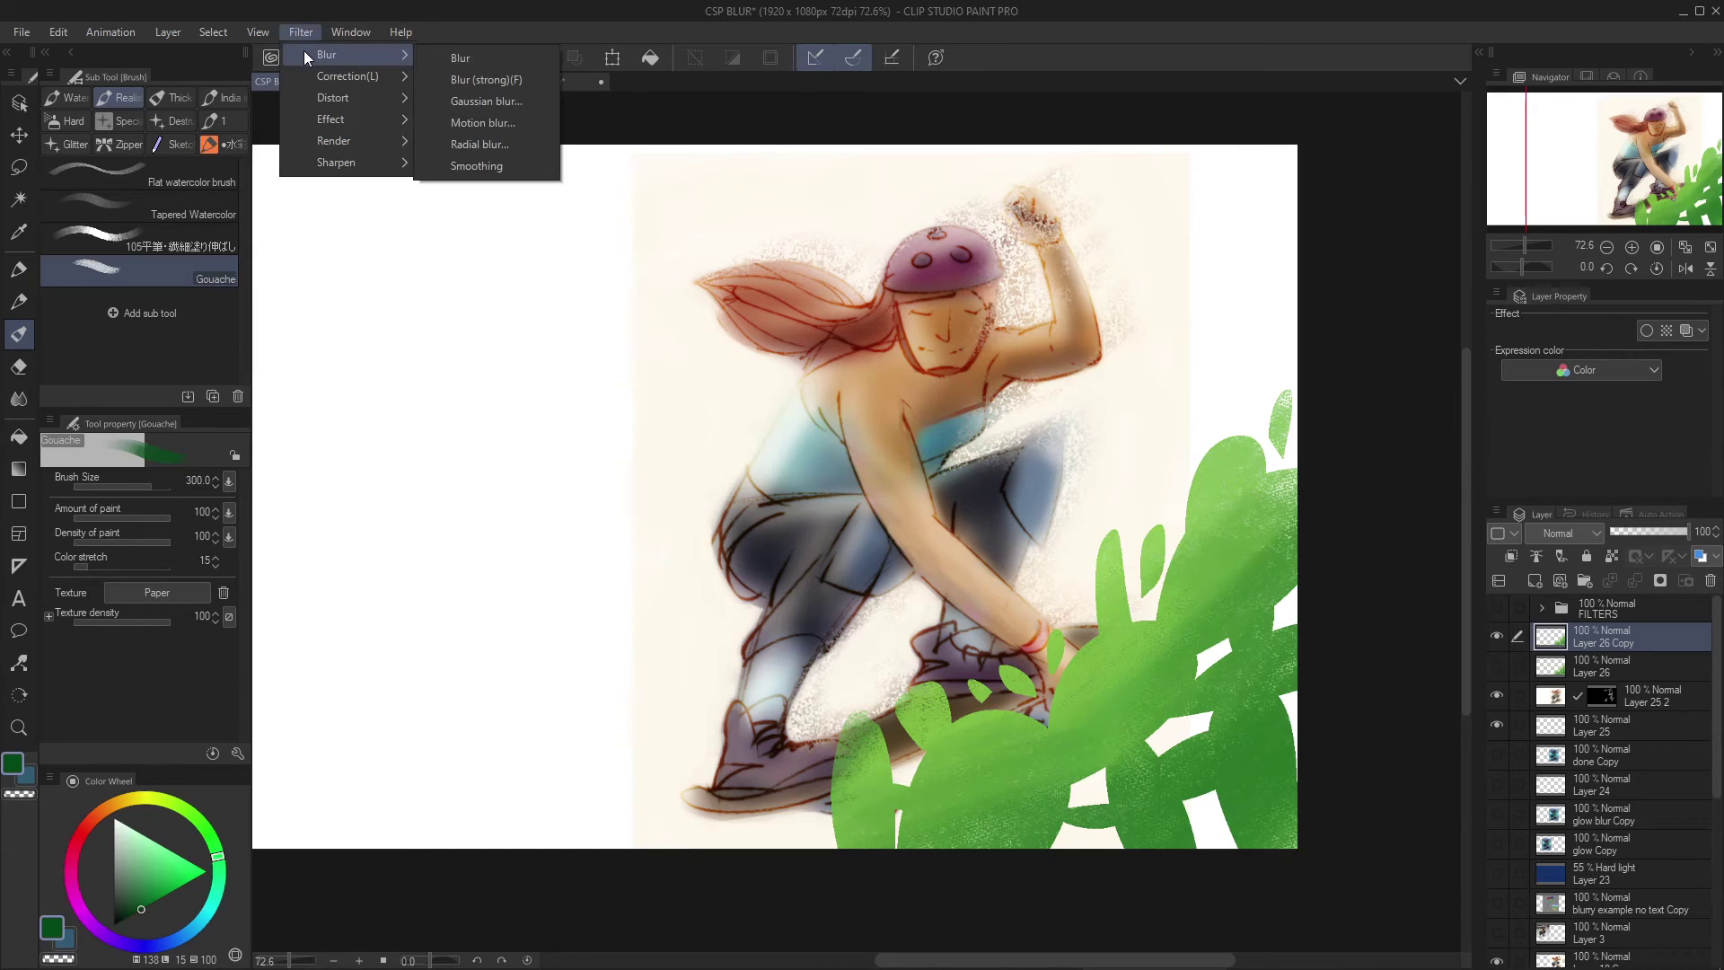
click(450, 101)
drag(1180, 342, 1210, 340)
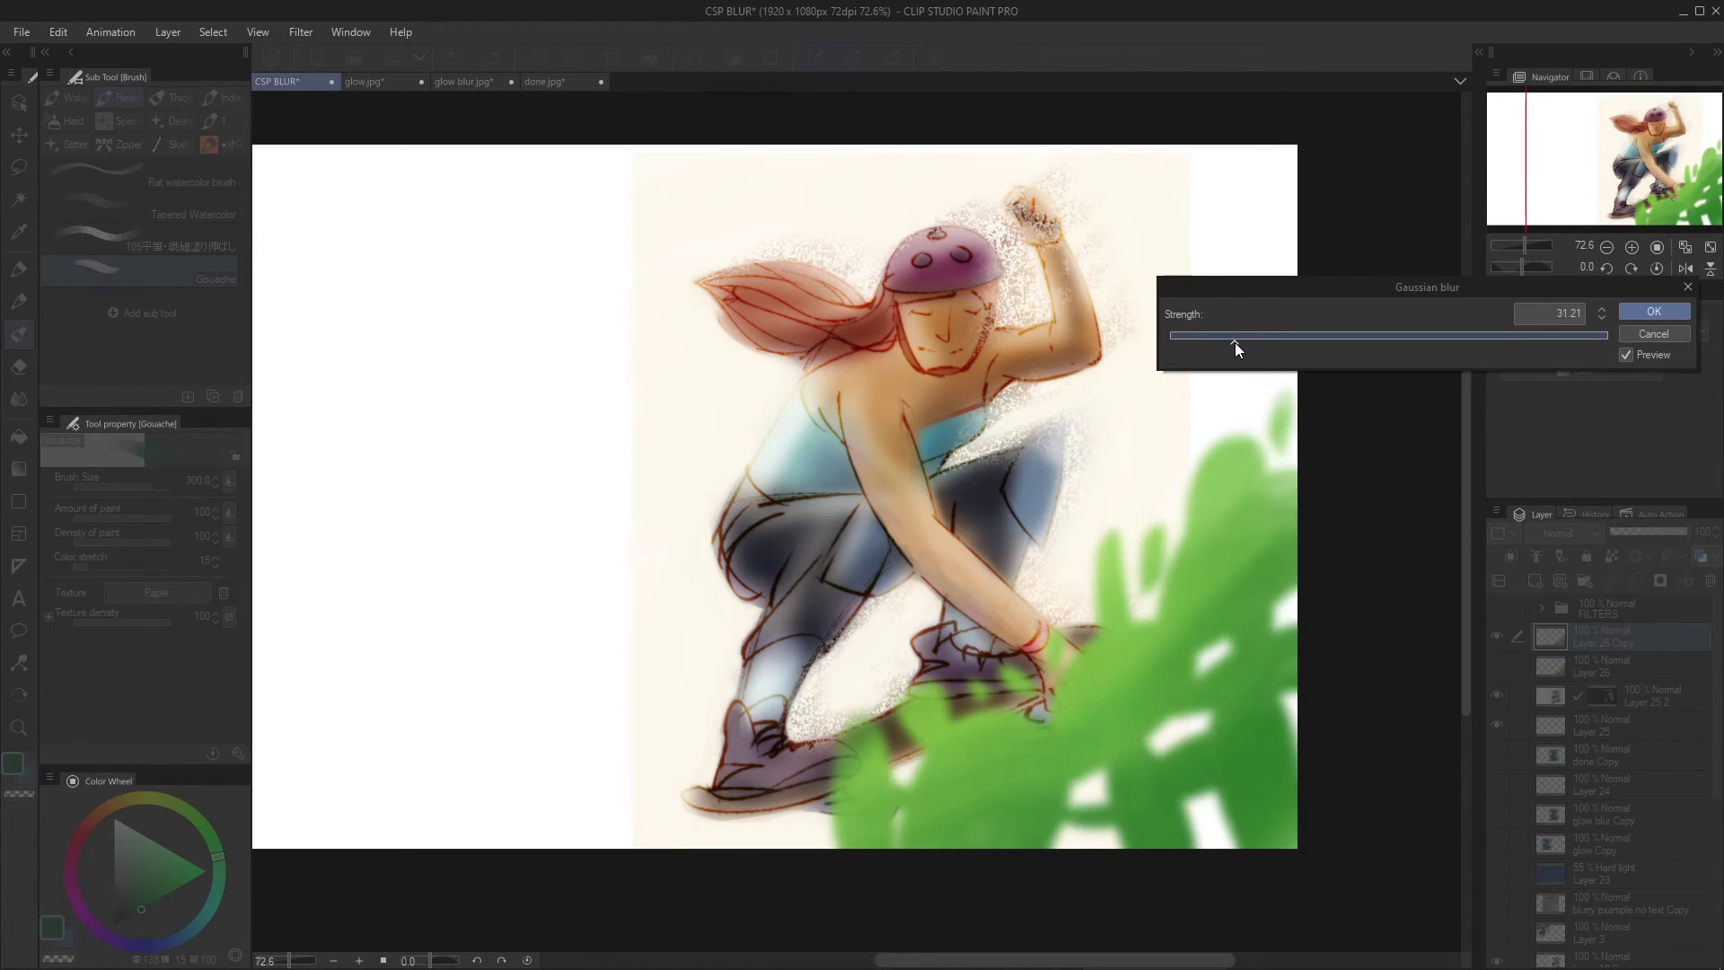
drag(1250, 343, 1232, 342)
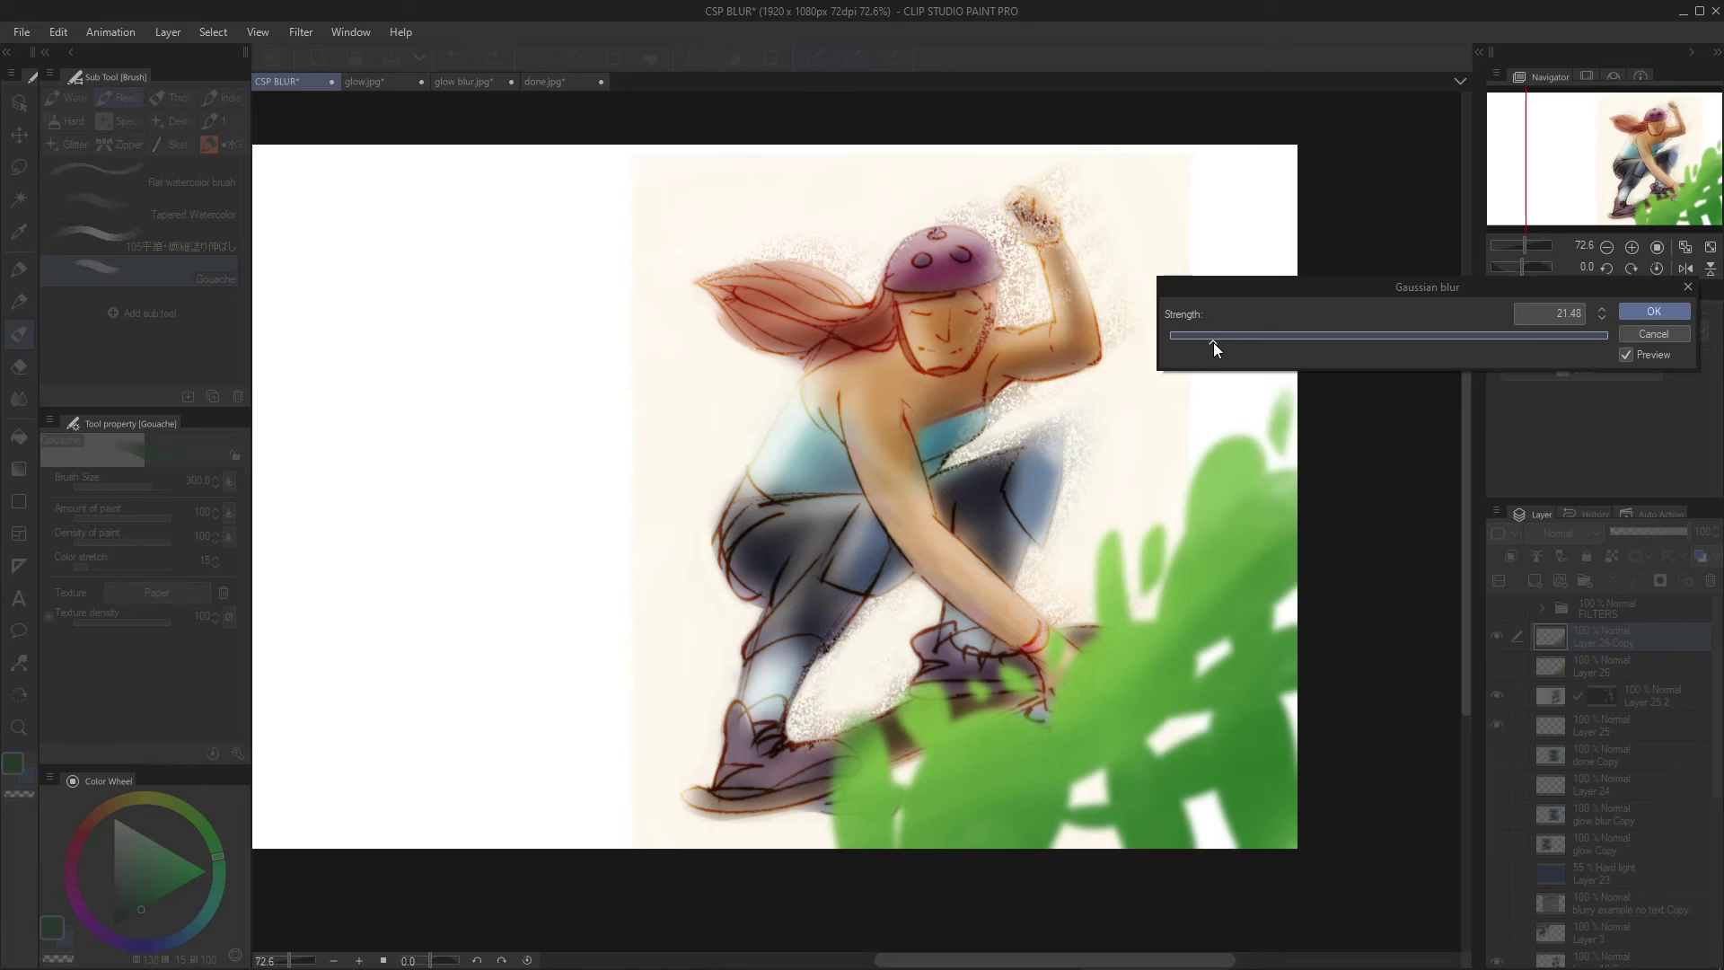
key(Return)
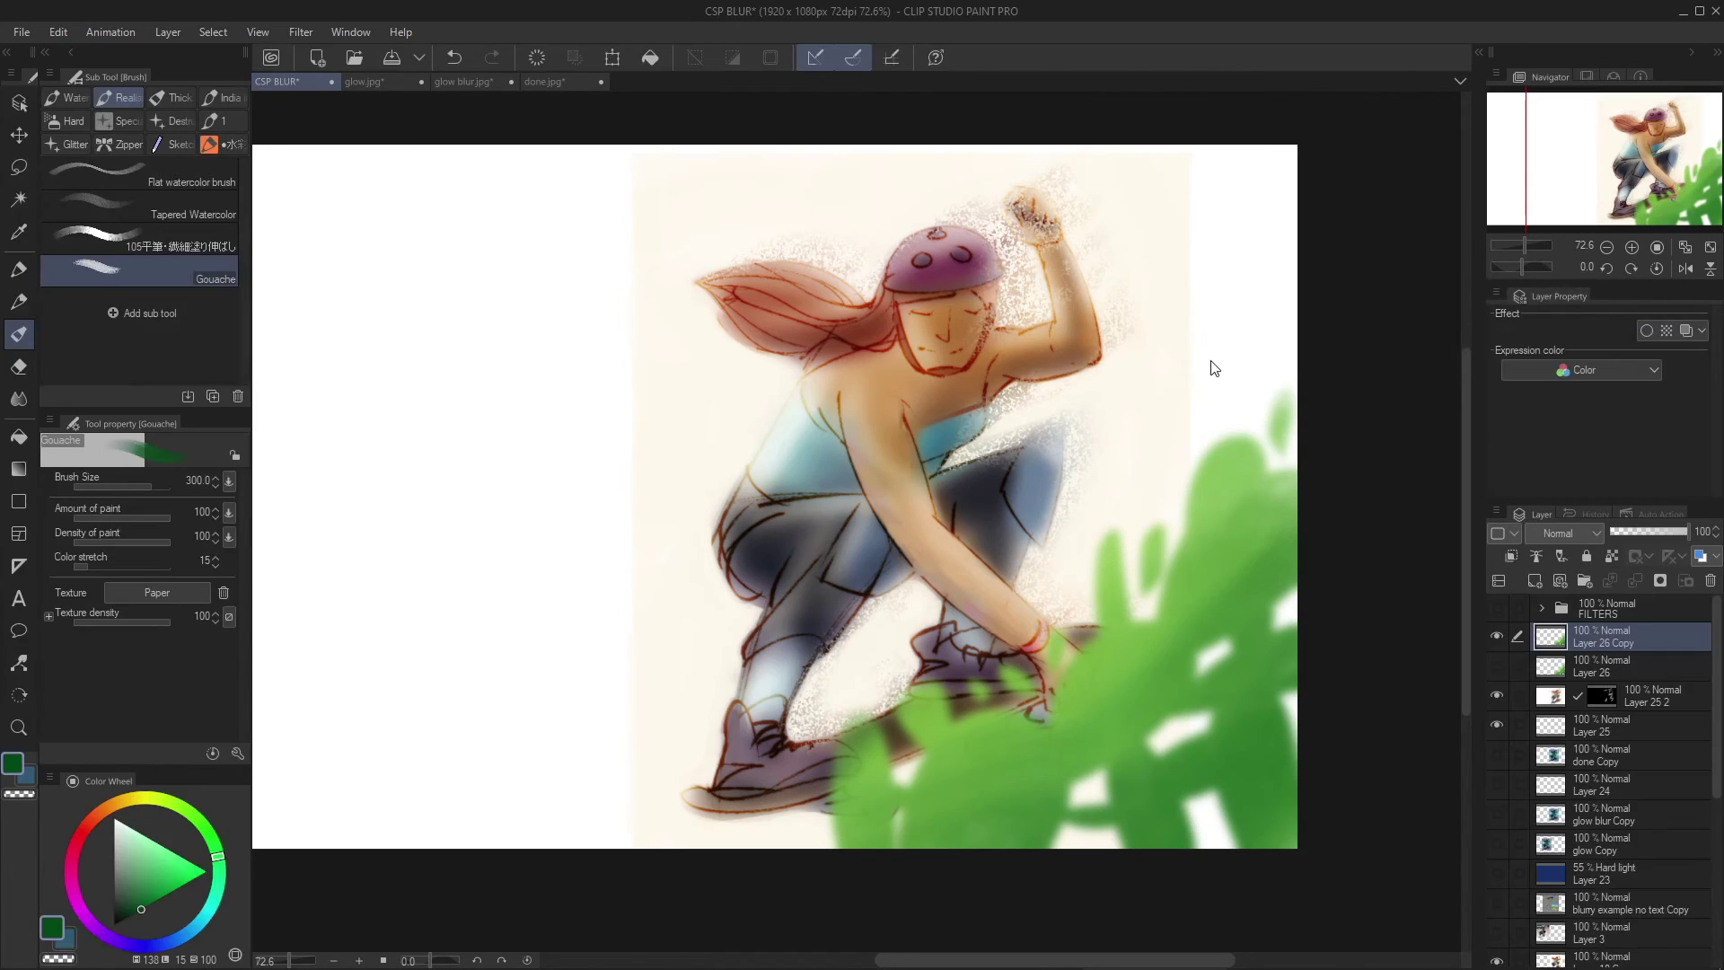
Adjust the blurred foliage to saturation 17 and luminosity -15
key(ctrl+u)
drag(1268, 426, 1254, 423)
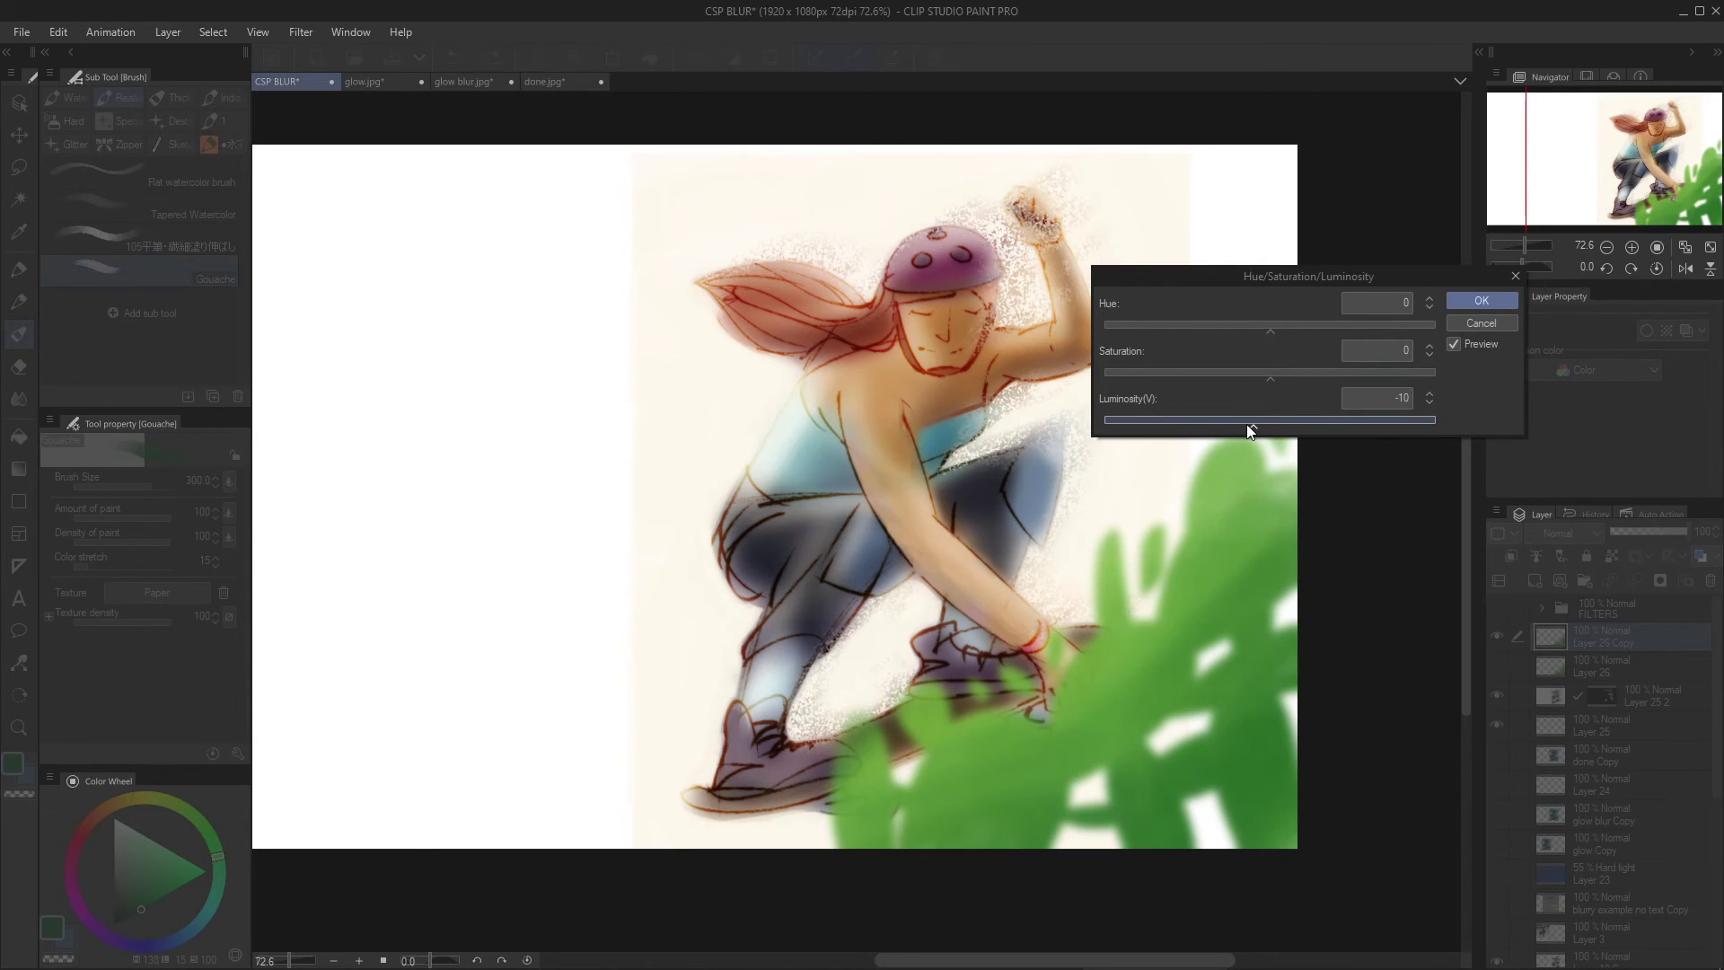
drag(1254, 428, 1301, 383)
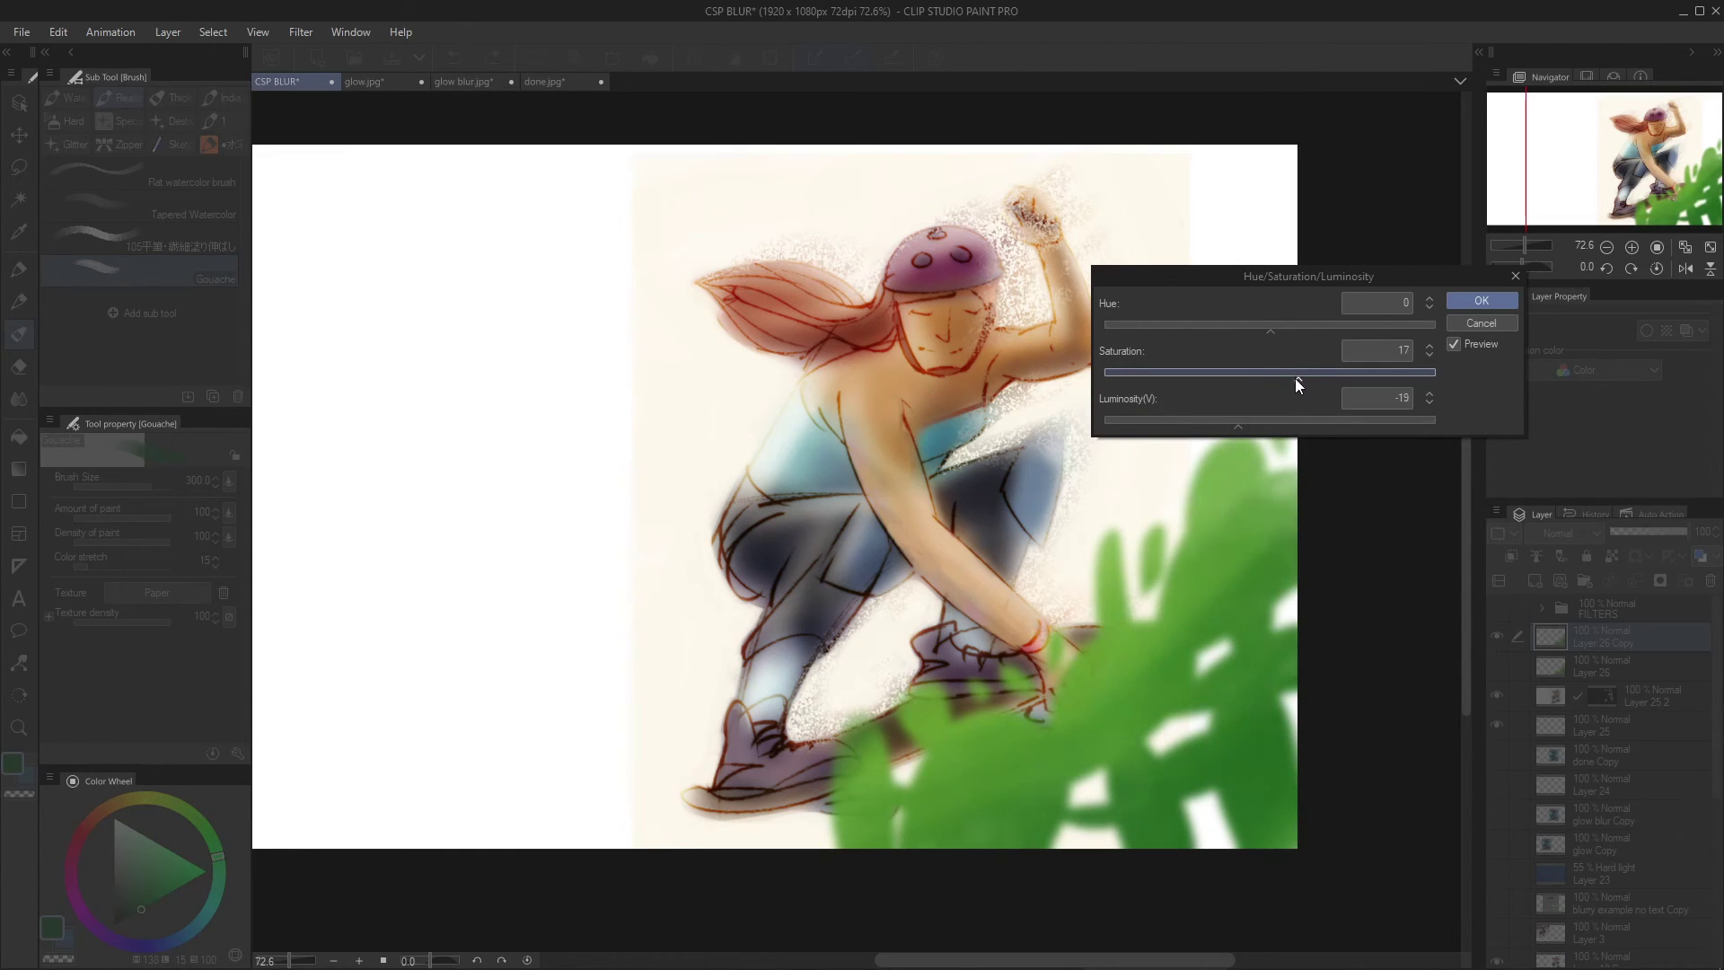
key(Return)
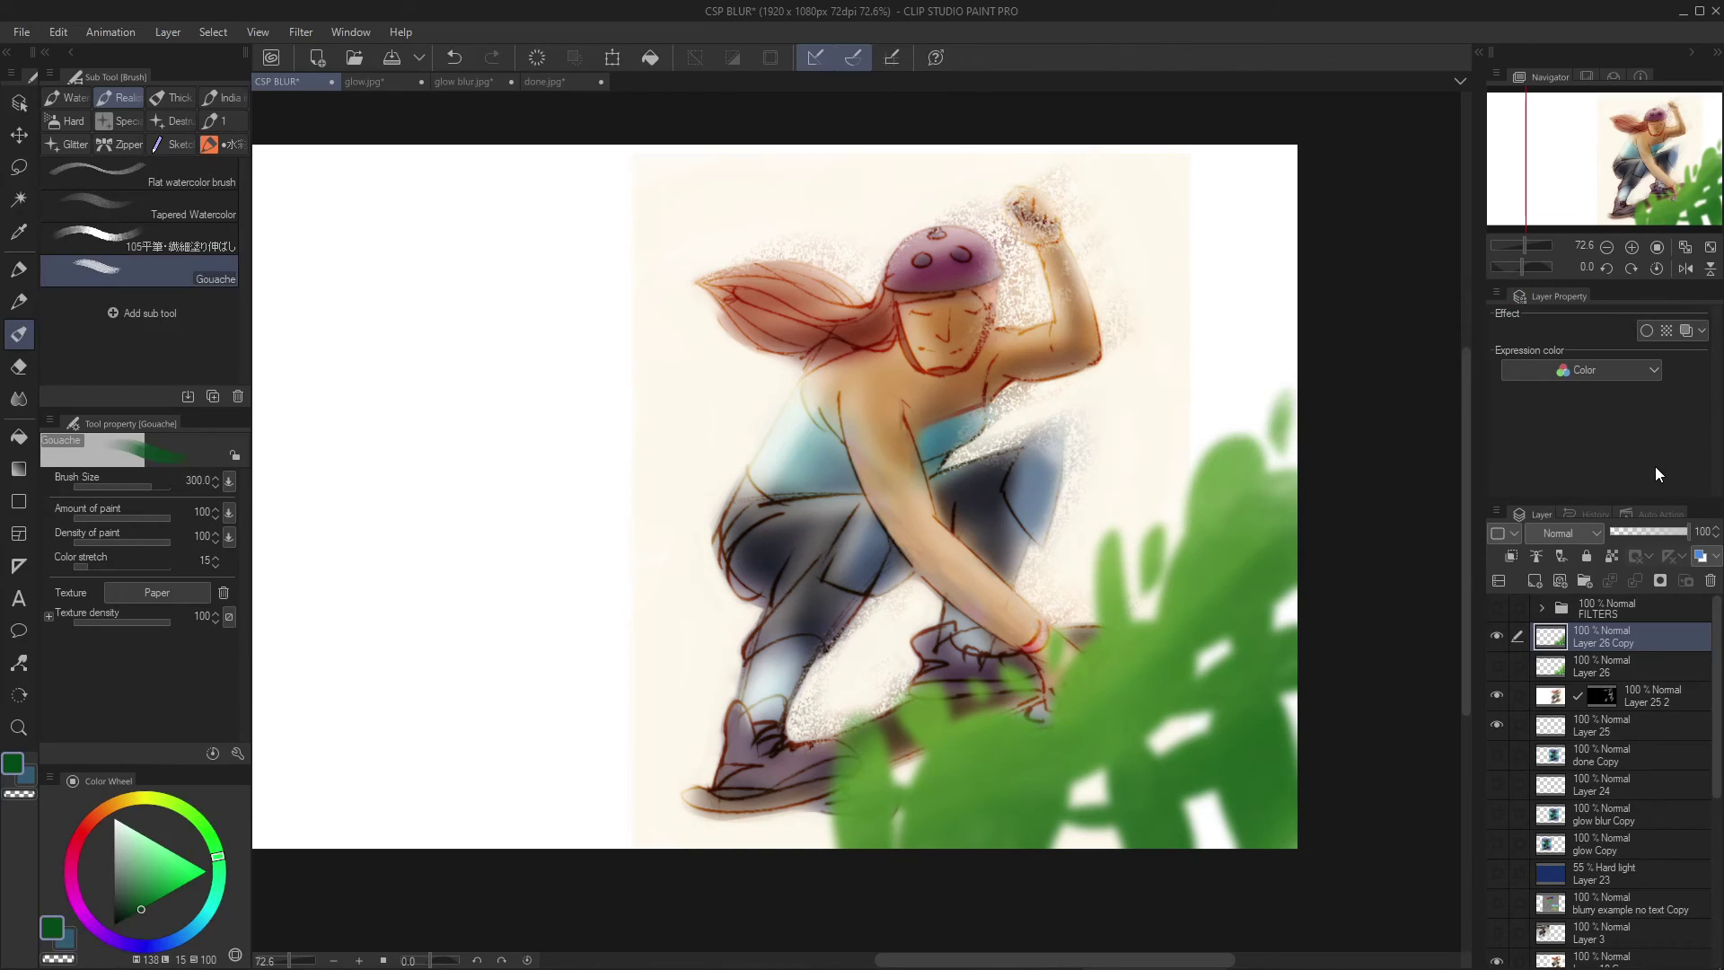
Duplicate the blurred foliage, scale the copy to 74%, rotate it 17 degrees and place it over the lower bush
key(ctrl+c)
key(ctrl+v)
key(ctrl+t)
drag(1052, 388, 1117, 573)
drag(1131, 701, 1131, 719)
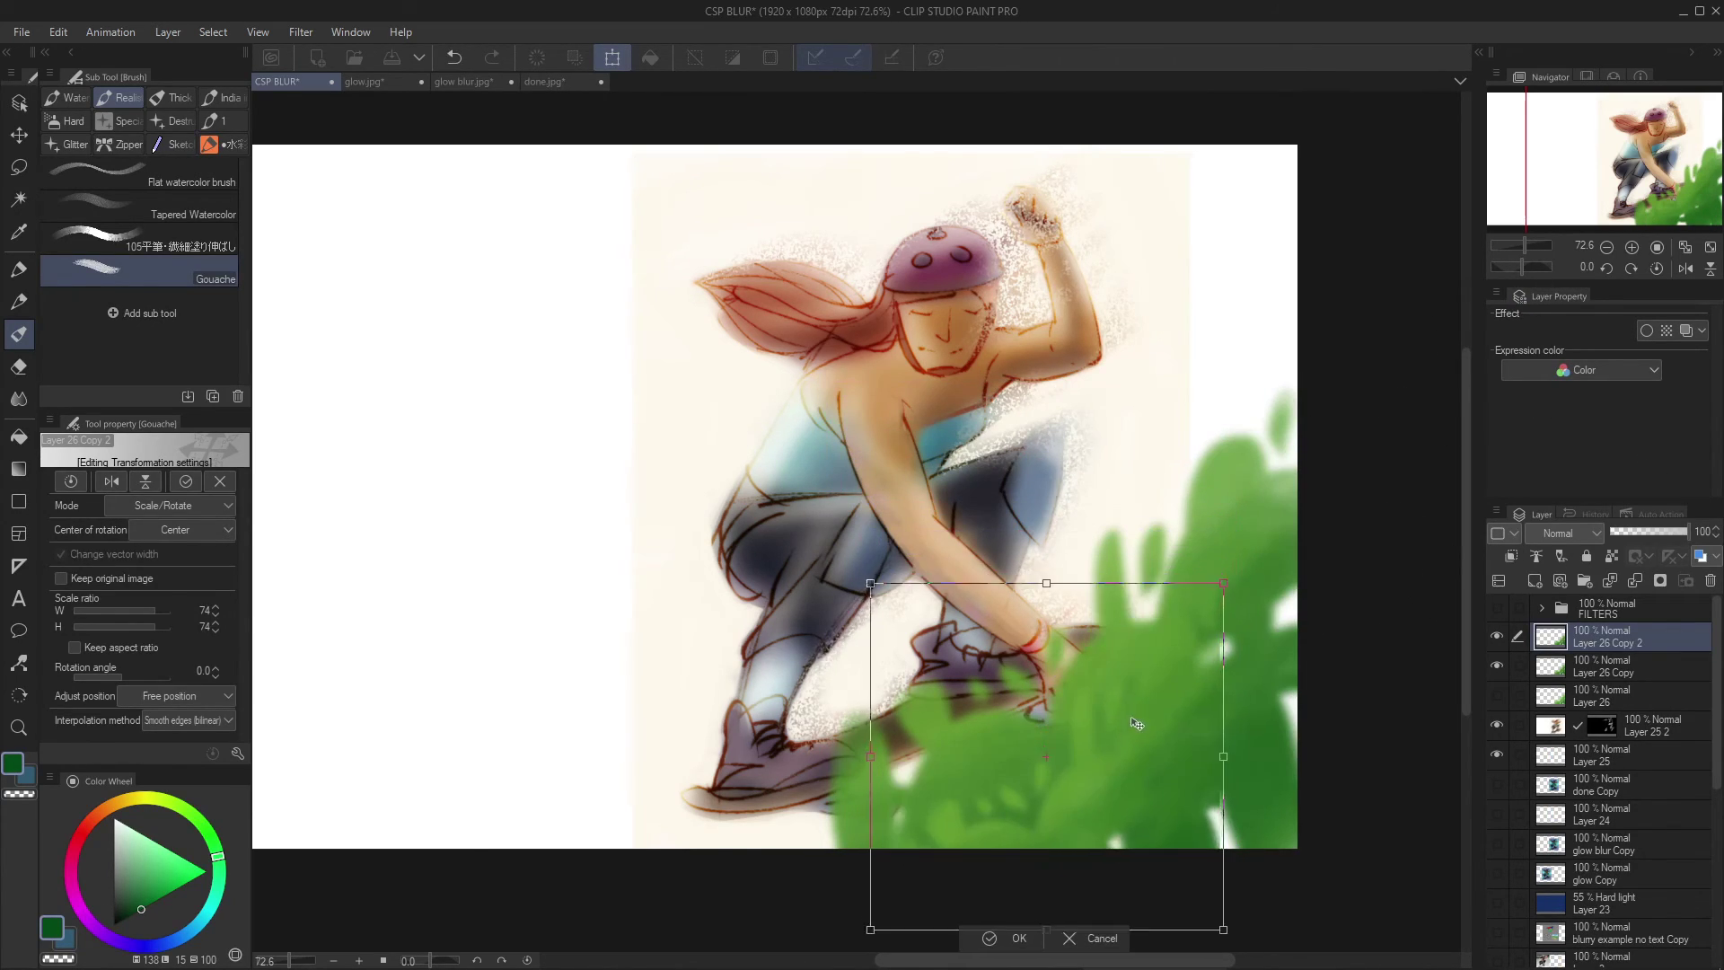
drag(1054, 554, 1114, 568)
drag(1171, 708, 1145, 724)
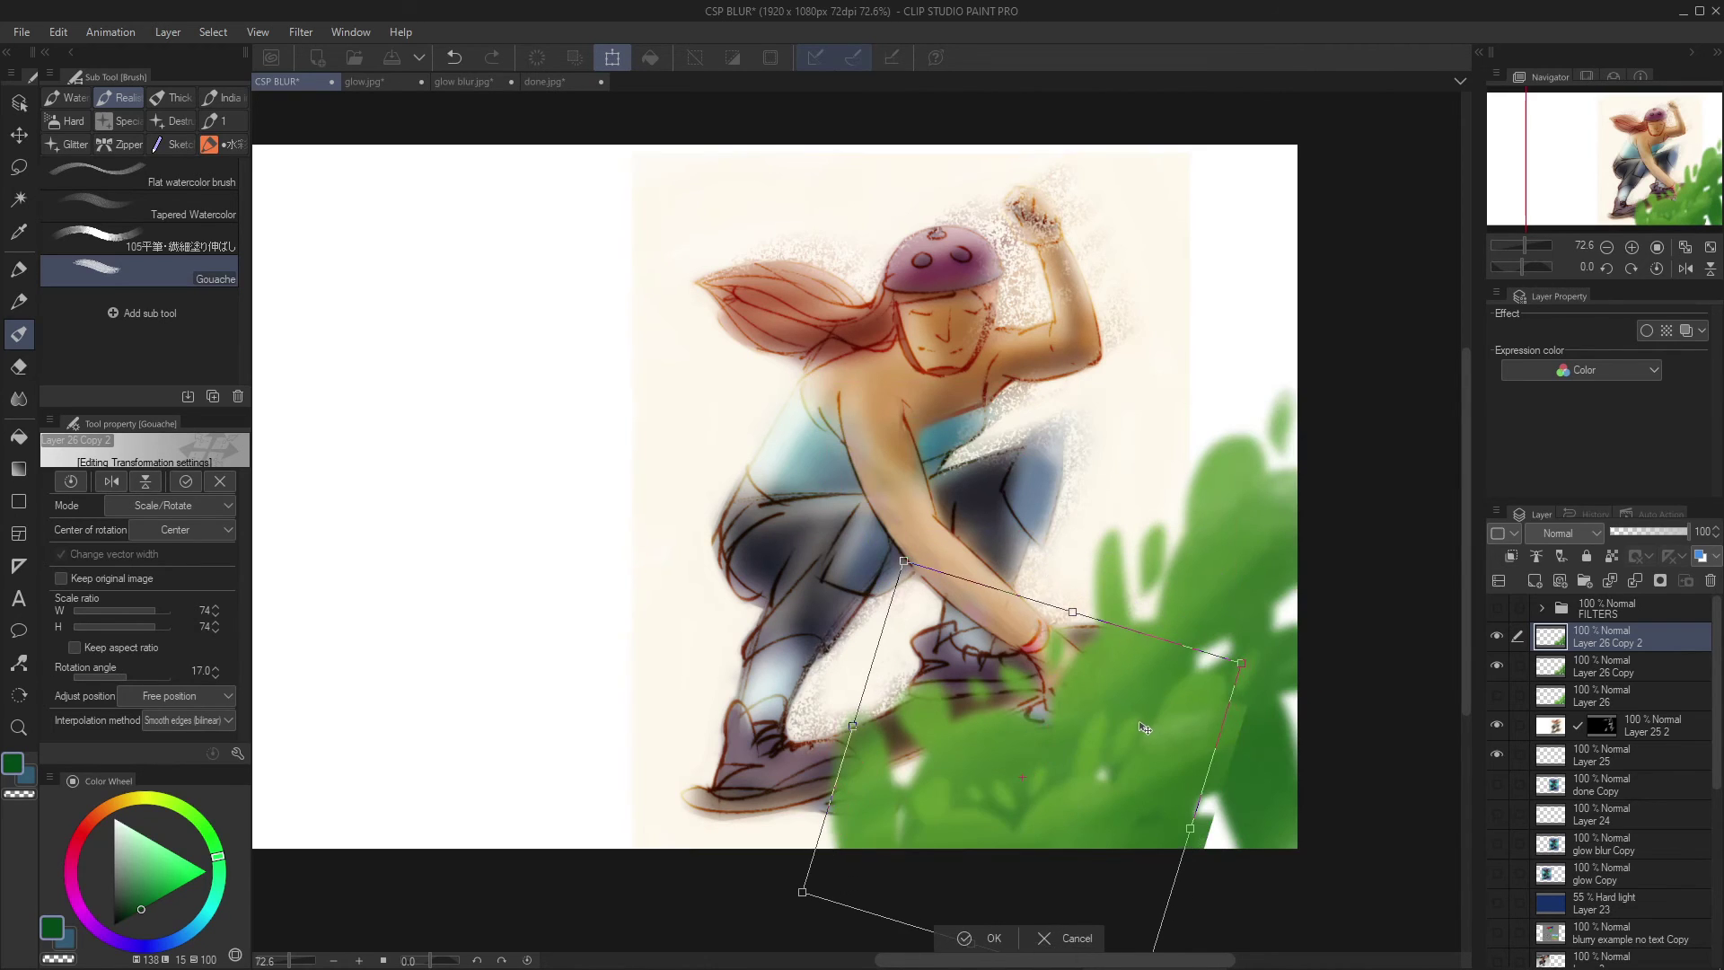
key(Return)
Duplicate the smaller foliage copy and rotate the new copy to fill out the foreground bush
key(ctrl+c)
key(ctrl+v)
key(ctrl+t)
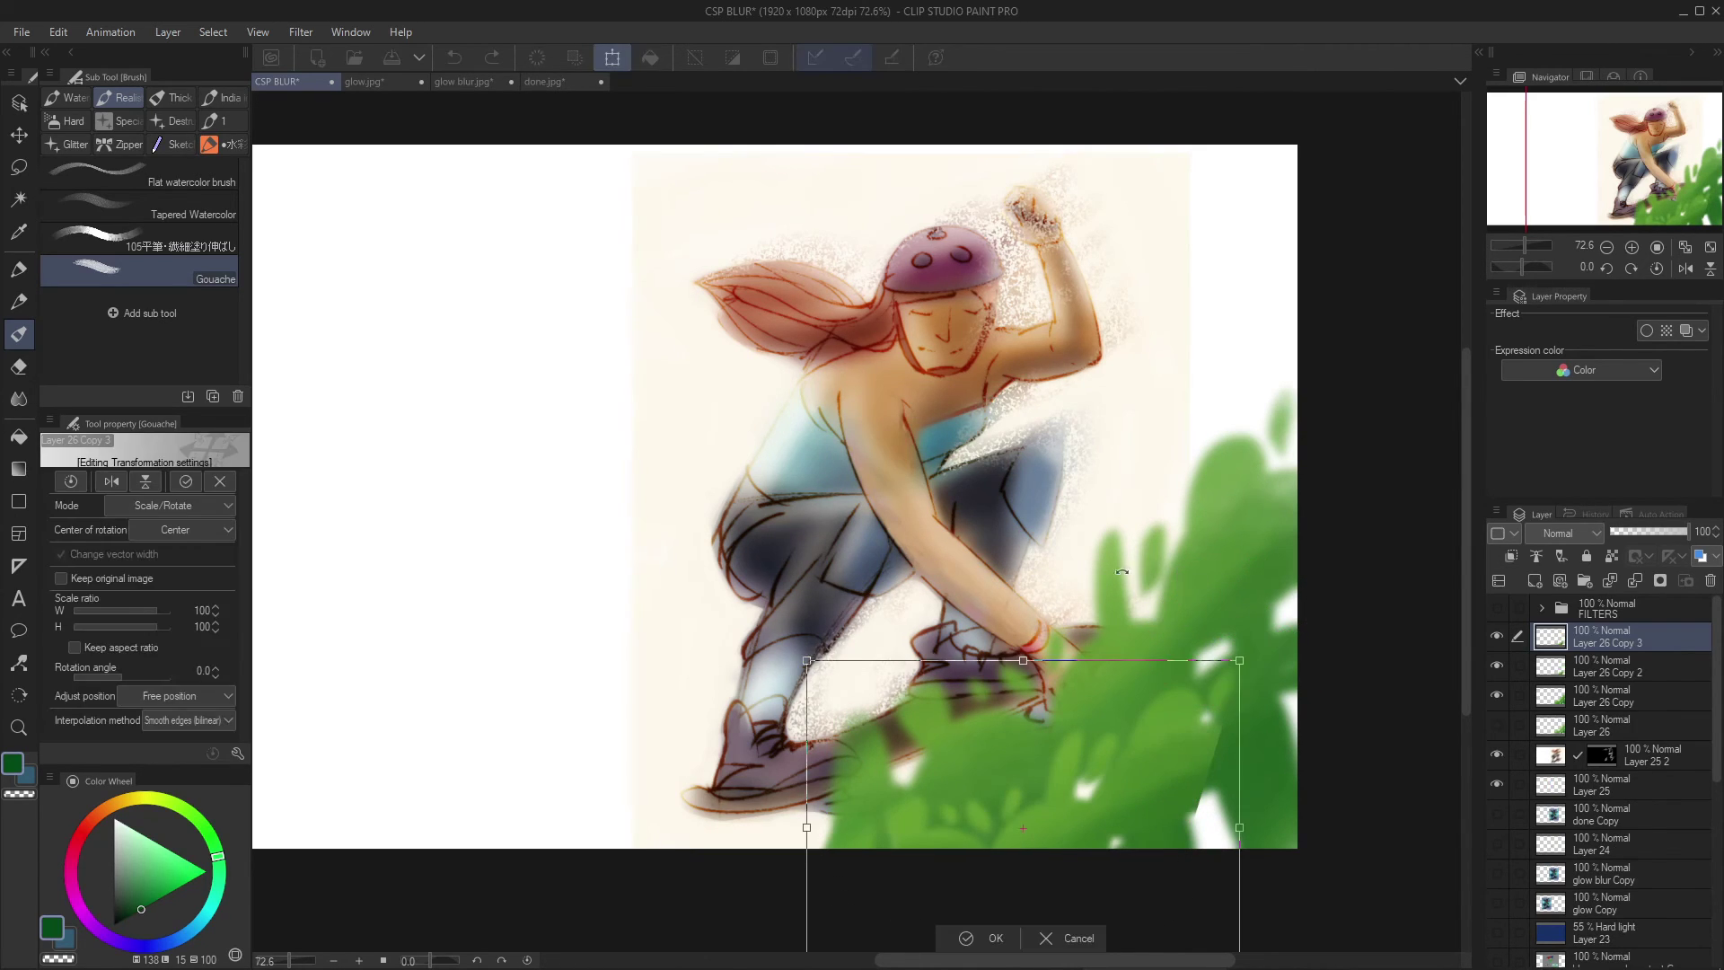
drag(1347, 660, 1345, 561)
key(Return)
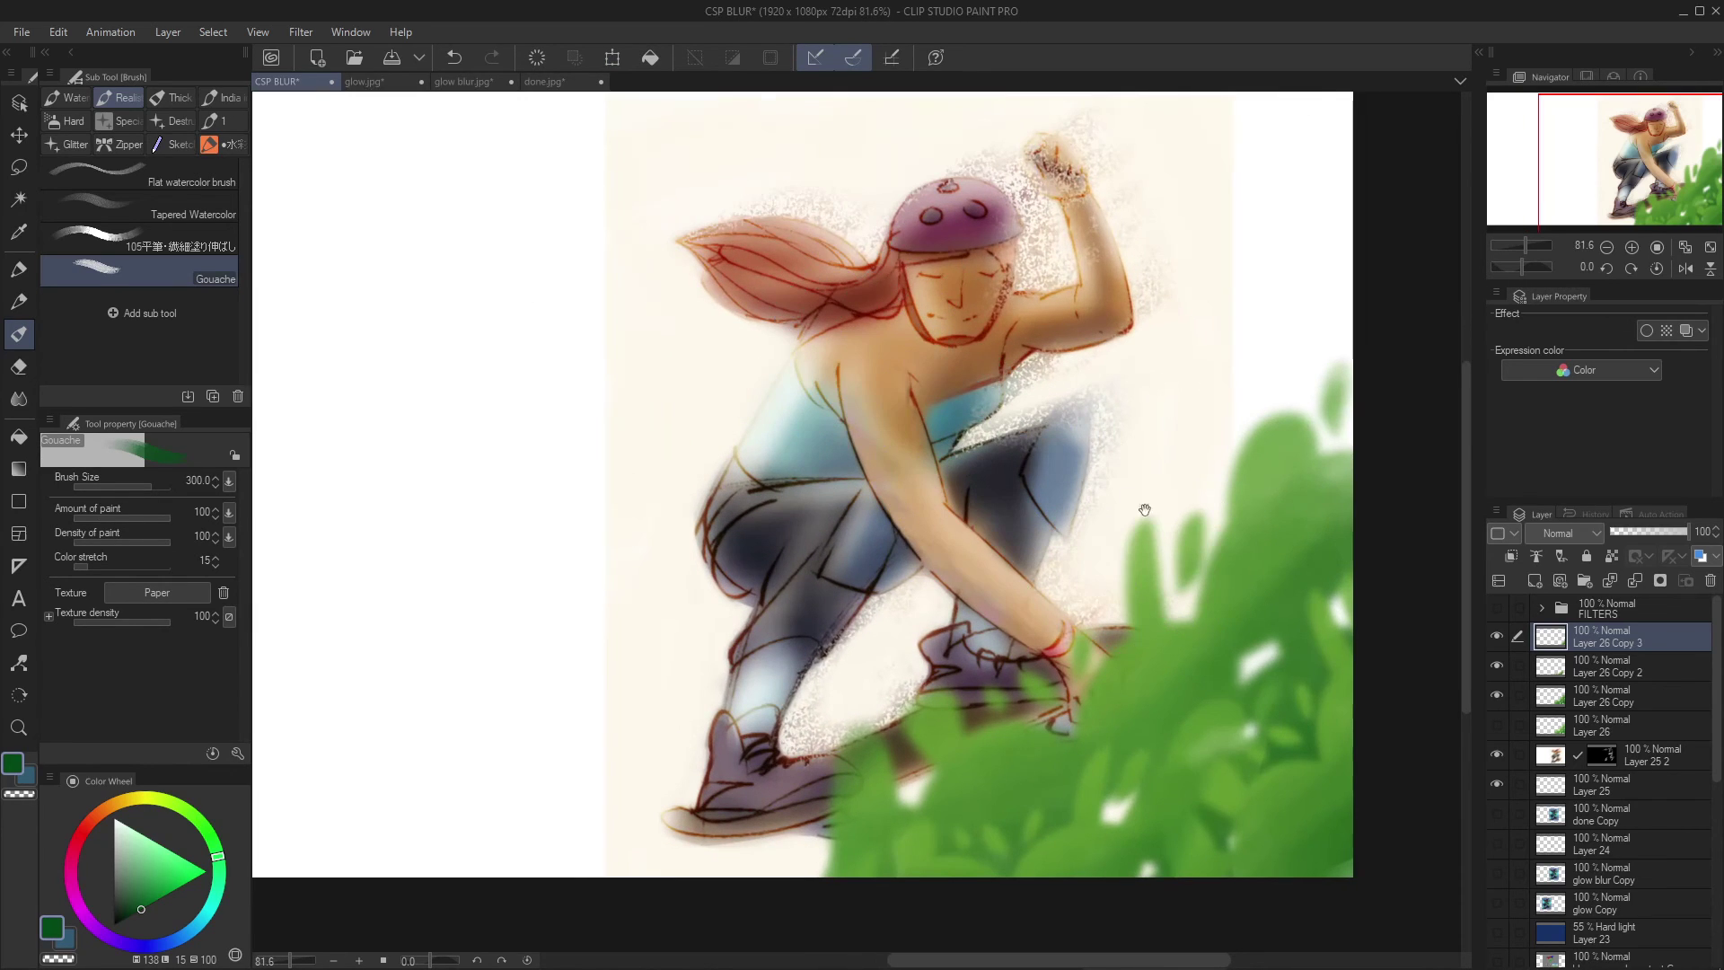
drag(1136, 501, 1178, 496)
scroll(1179, 498, down, 1)
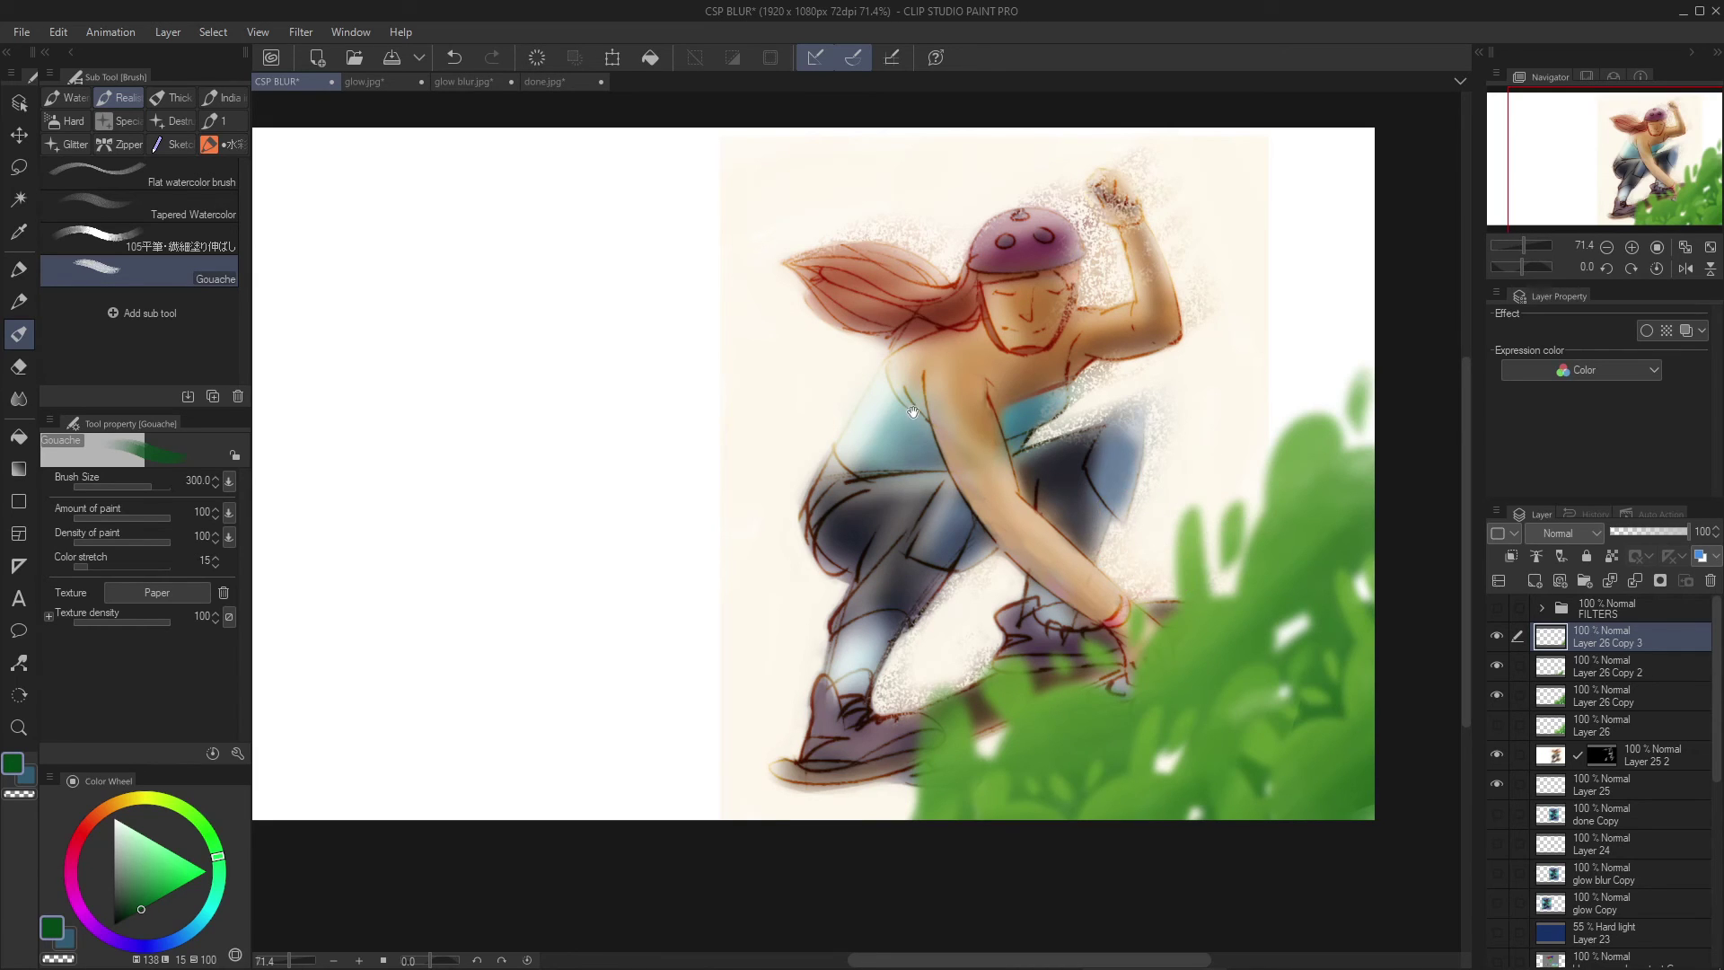
scroll(961, 409, up, 5)
scroll(850, 470, down, 6)
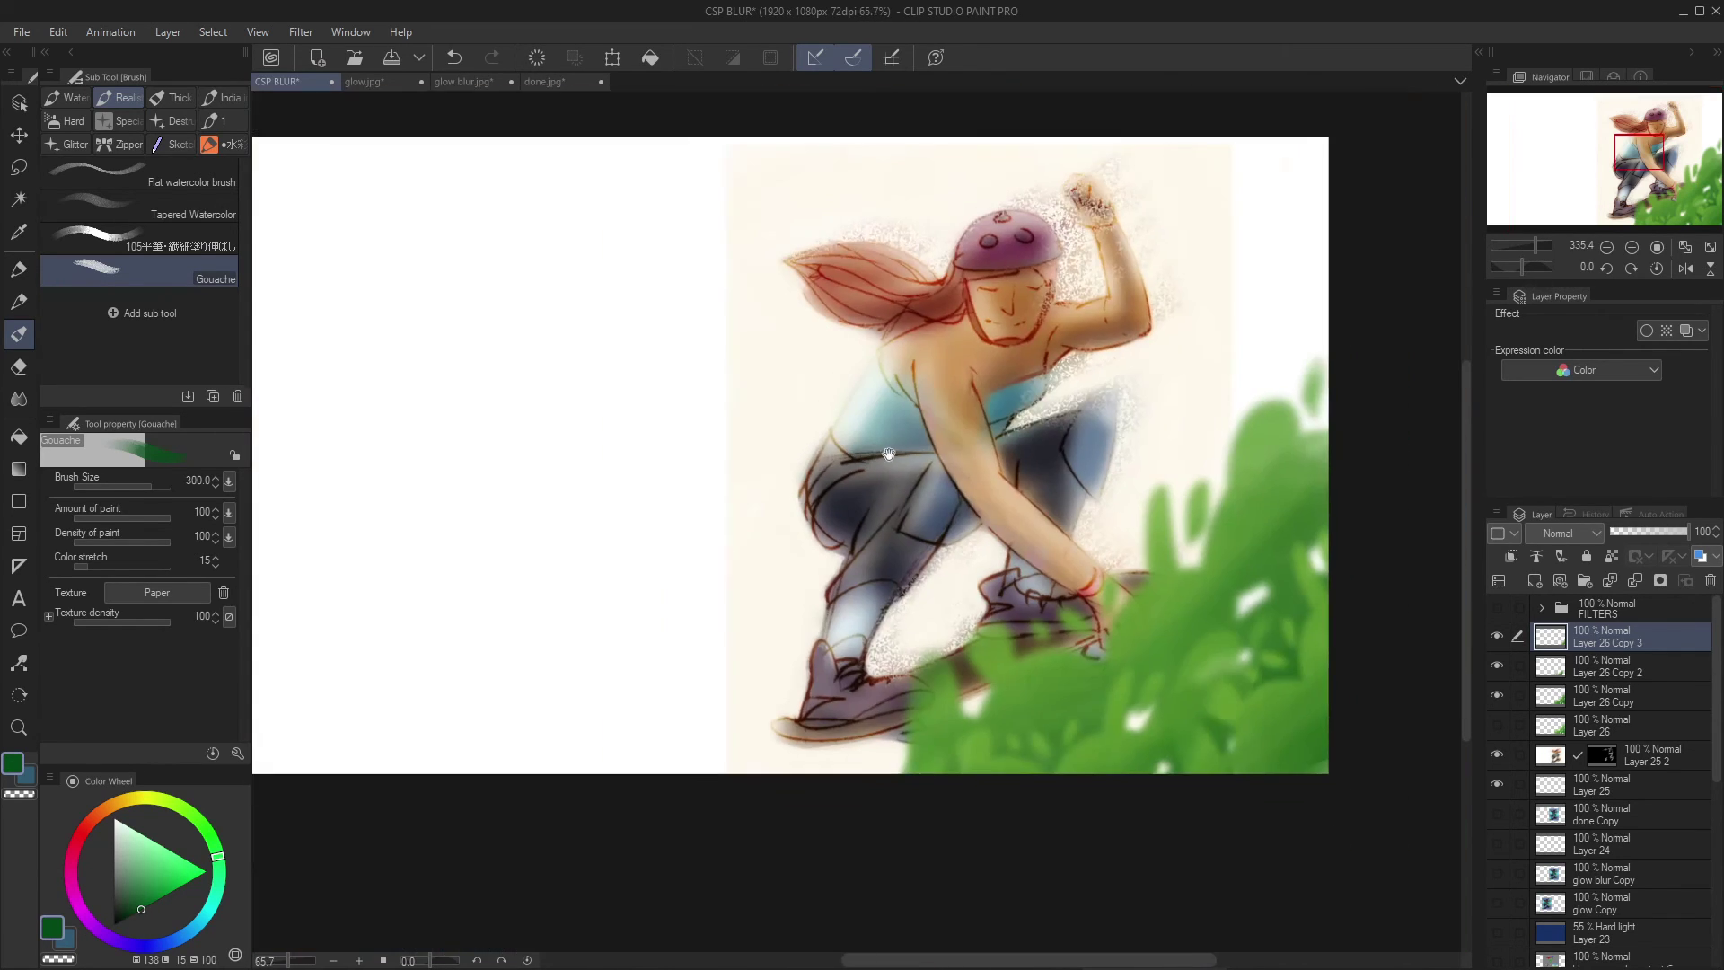
scroll(932, 421, up, 1)
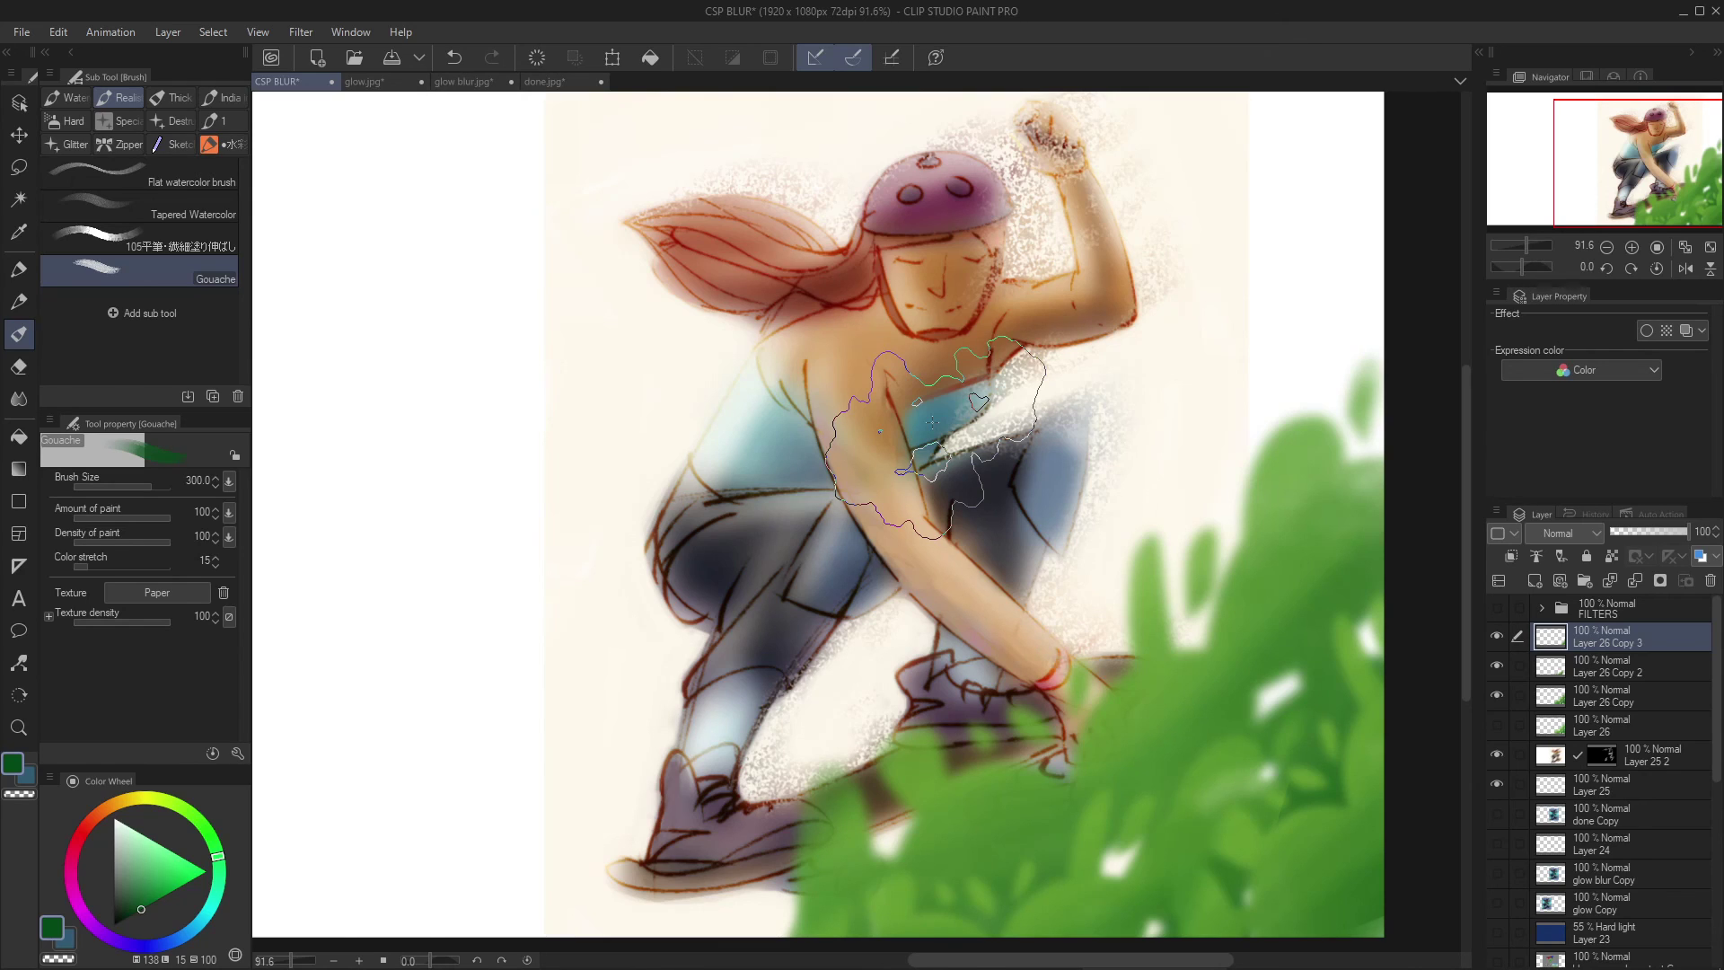
scroll(932, 421, down, 3)
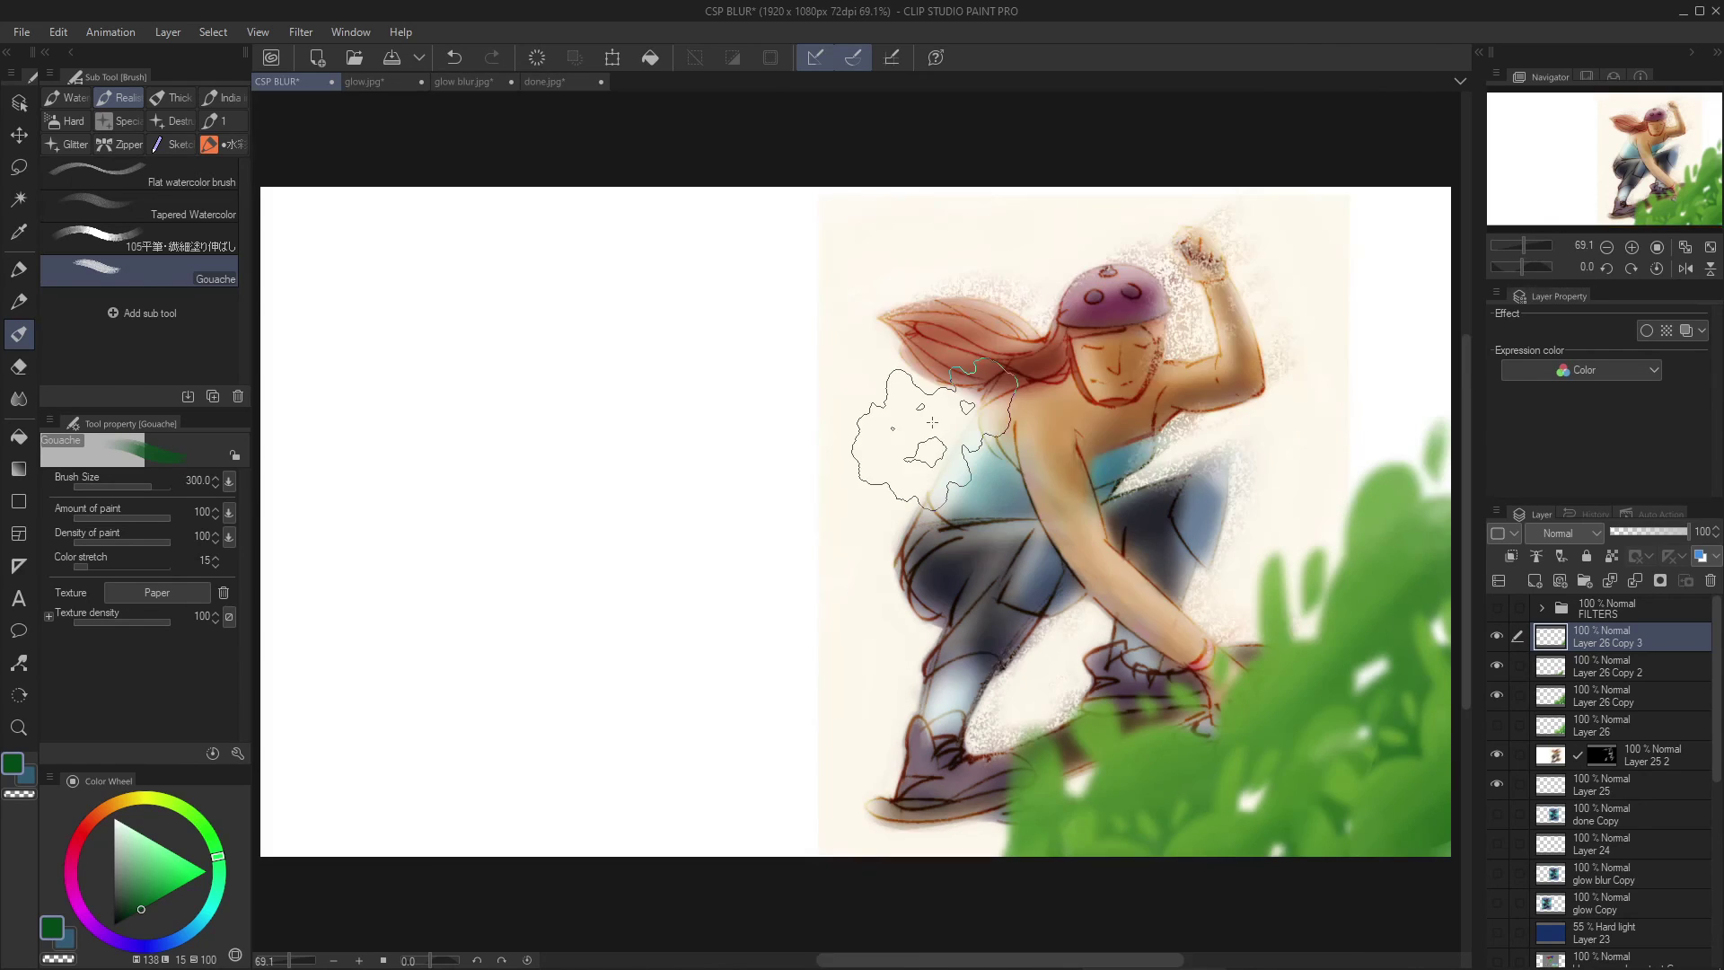